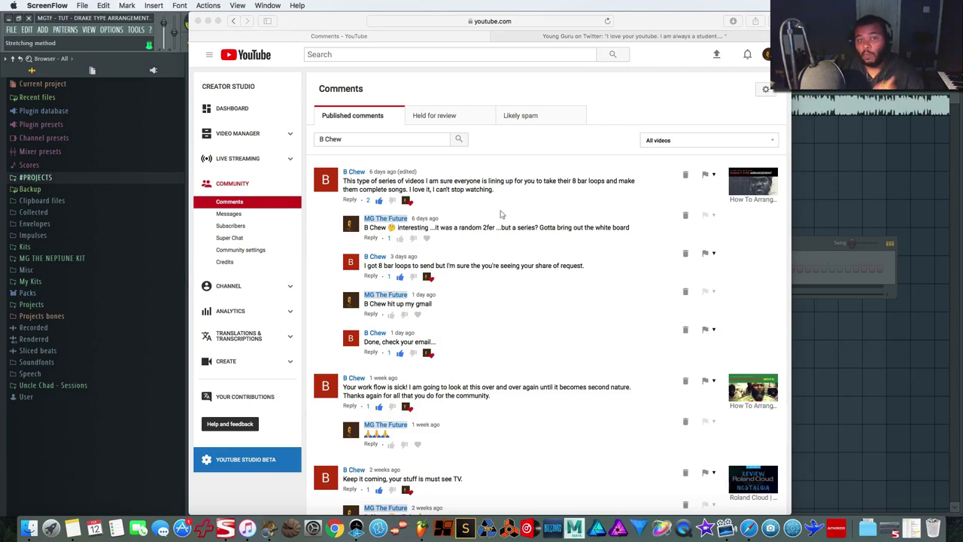
Switch from the YouTube comments page to FL Studio and close the song clip's channel settings and the mixer.
click(207, 21)
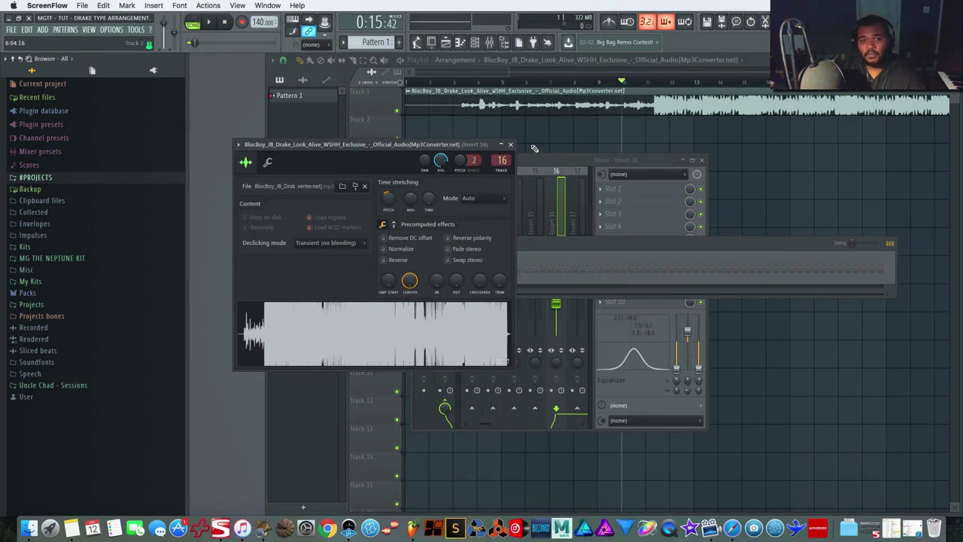
click(510, 144)
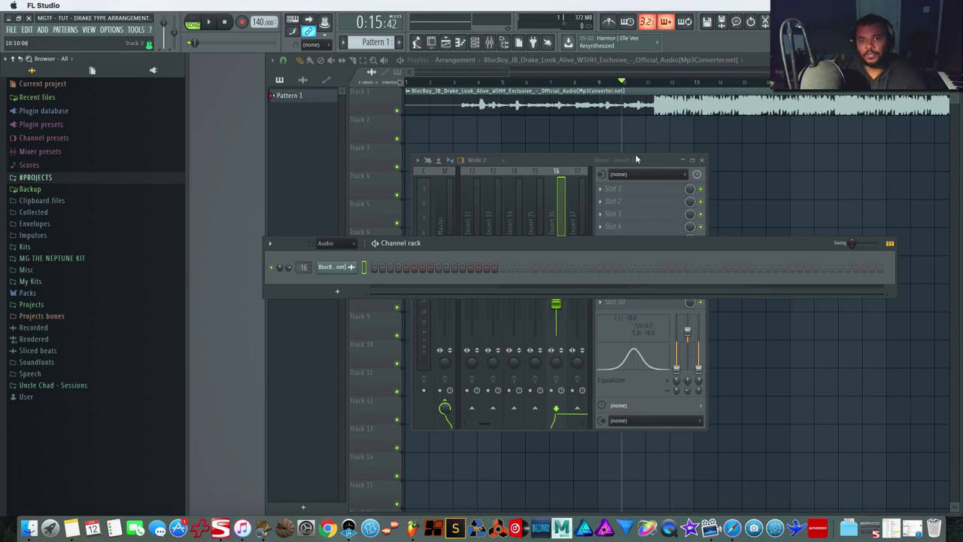
click(701, 159)
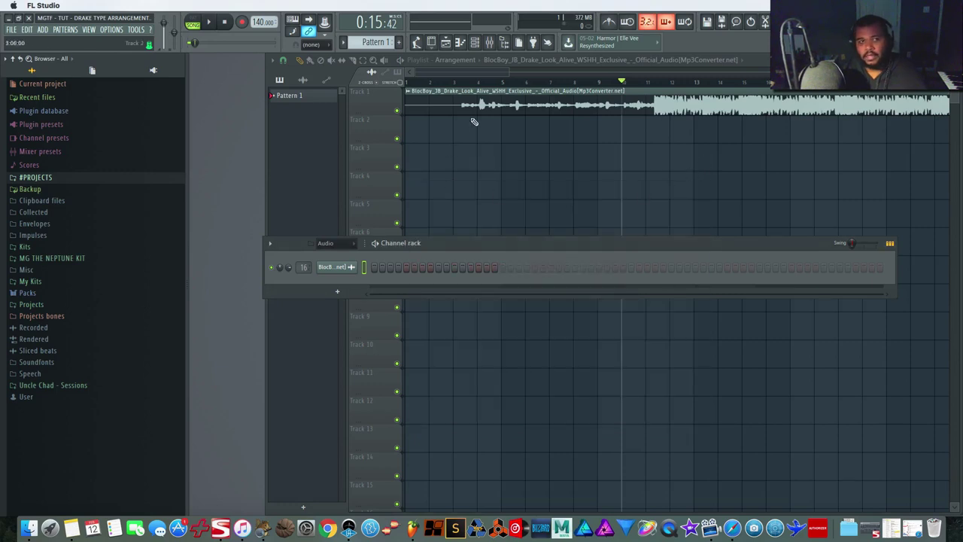
Play the song's intro from bar 3 of the playlist.
click(455, 84)
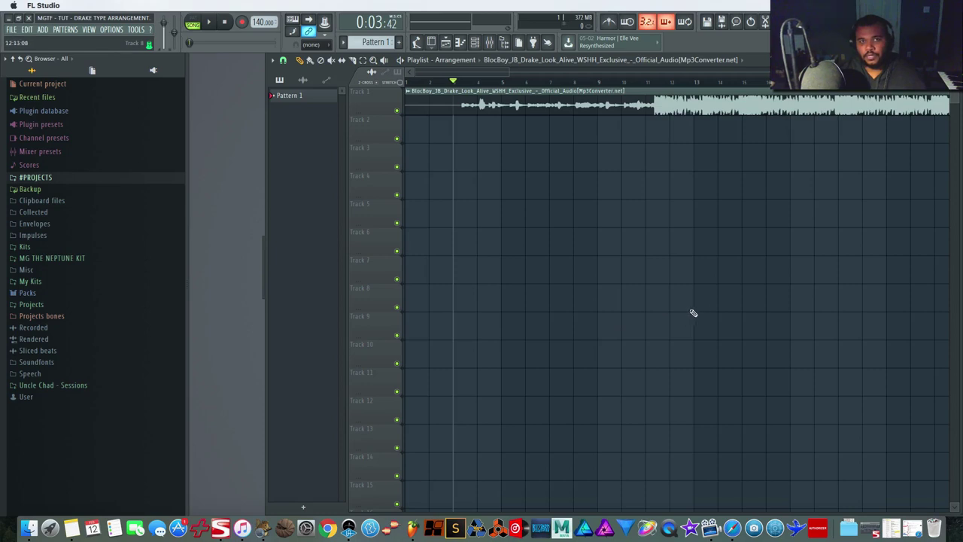
key(space)
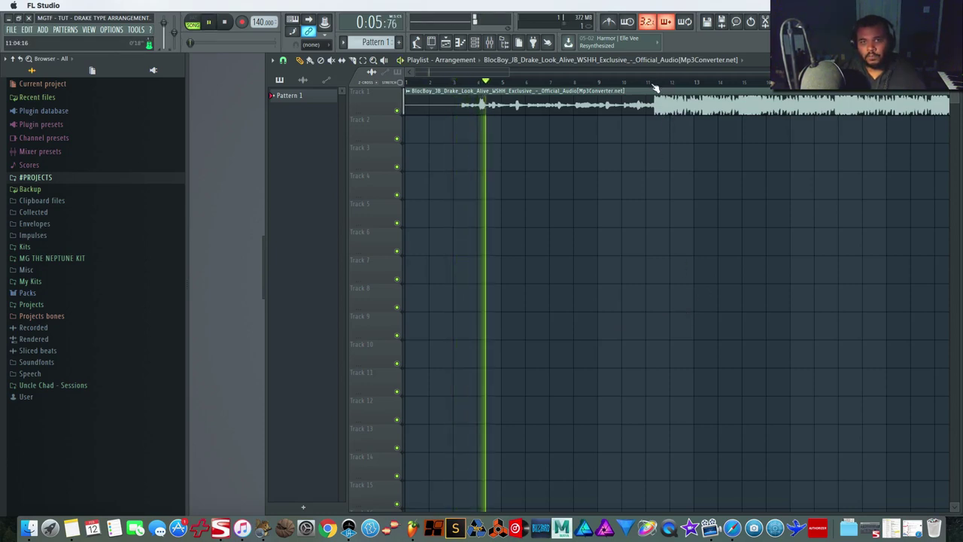
key(space)
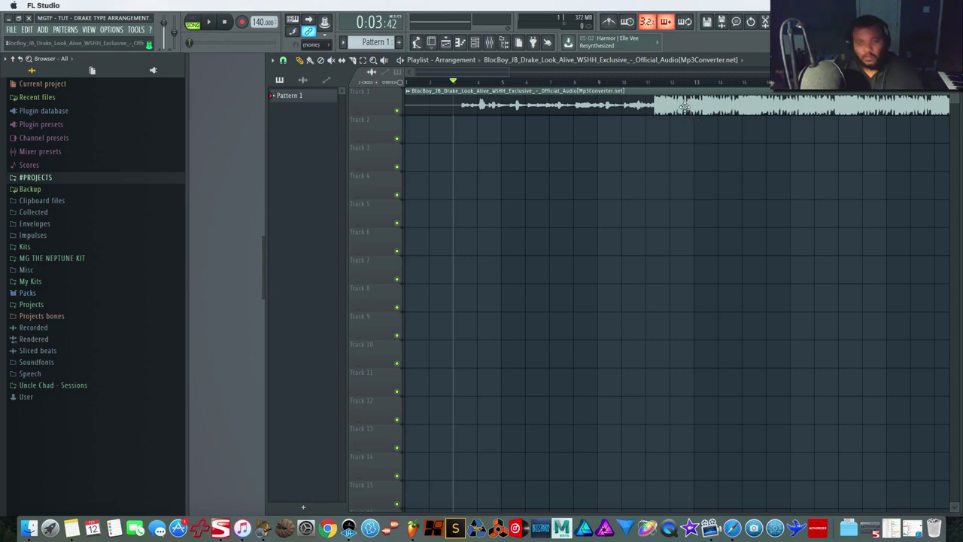
Shift the song clip on Track 1 so its loud section starts at bar 13, and play from there.
drag(684, 105, 724, 105)
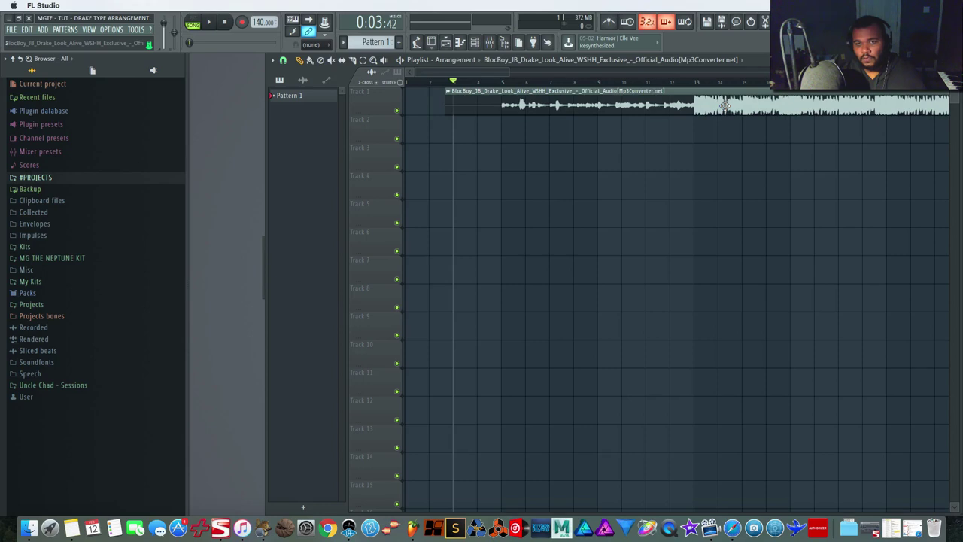
click(695, 82)
key(space)
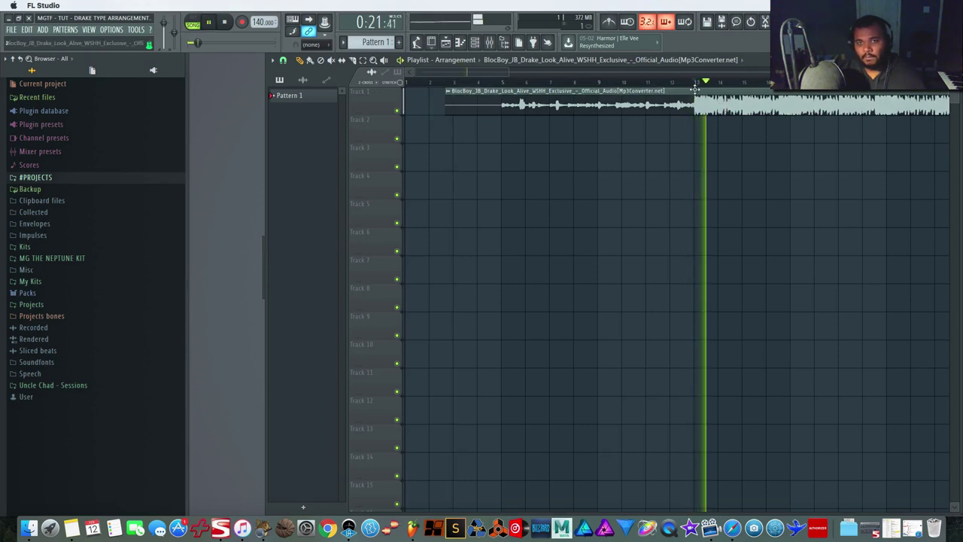
key(space)
Inspect the clip's alignment at bar 13 and set the playlist snap to Bar.
mouse_move(509, 73)
mouse_down()
mouse_move(444, 73)
mouse_move(487, 73)
mouse_move(459, 74)
mouse_move(473, 75)
mouse_up()
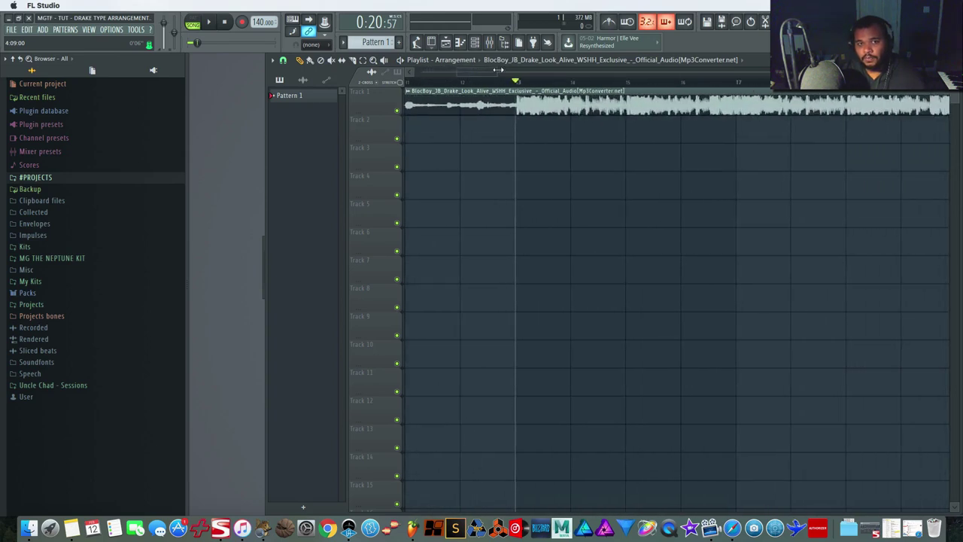
drag(490, 73, 474, 74)
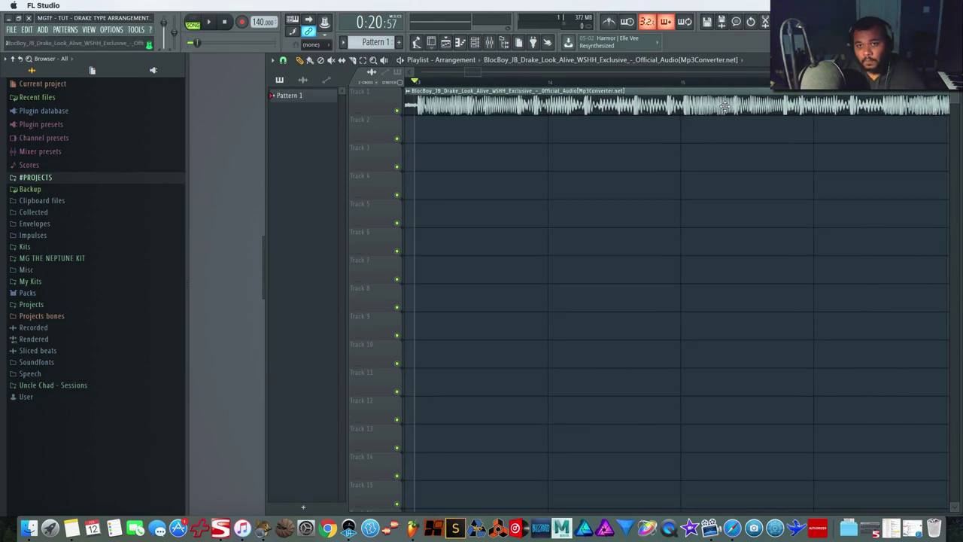
scroll(612, 165, left, 3)
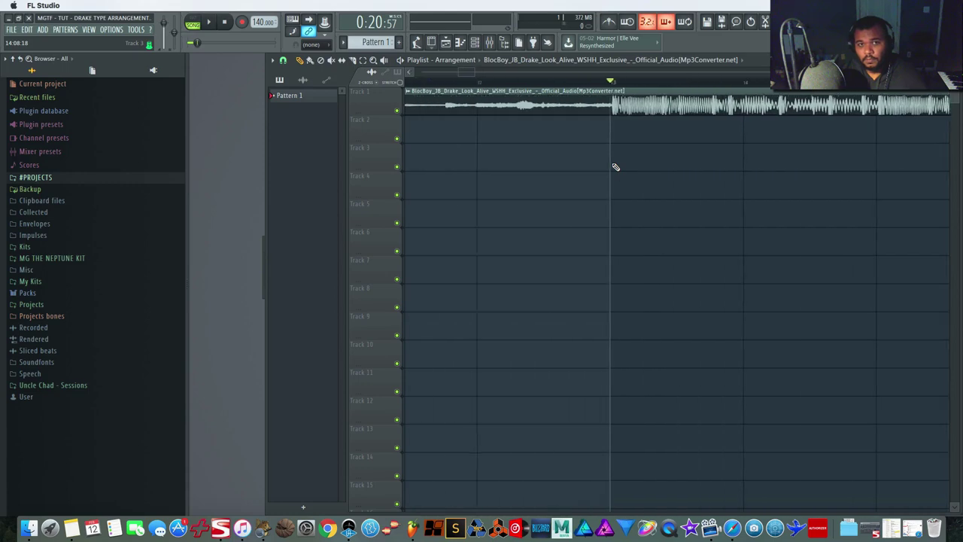
scroll(483, 81, down, 6)
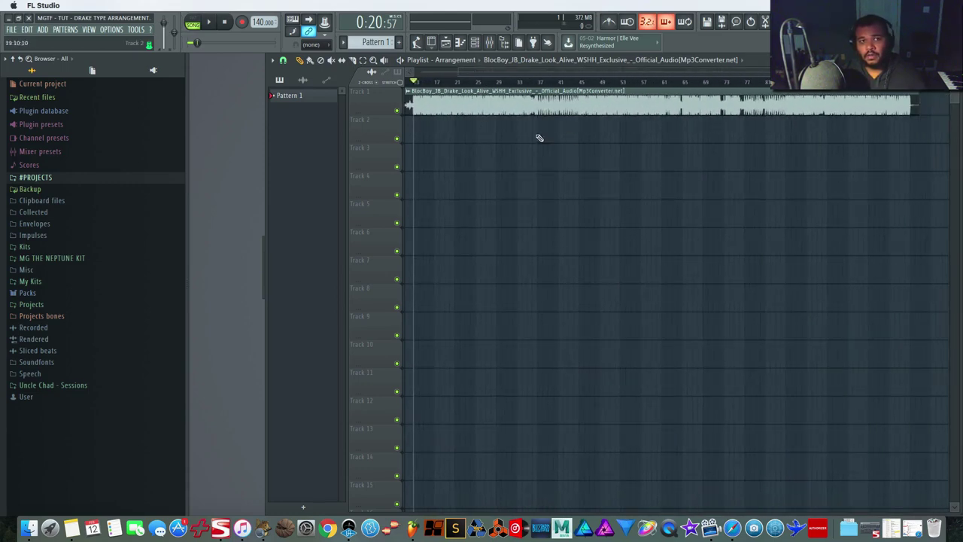
click(283, 61)
click(310, 213)
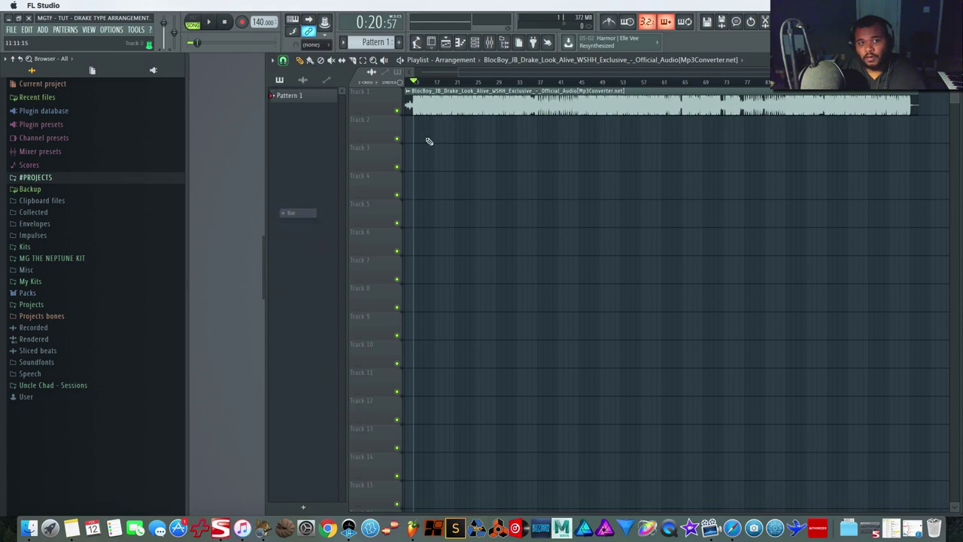
Play the song at several points along the timeline from bar 13 to about bar 76 to check its sync.
key(space)
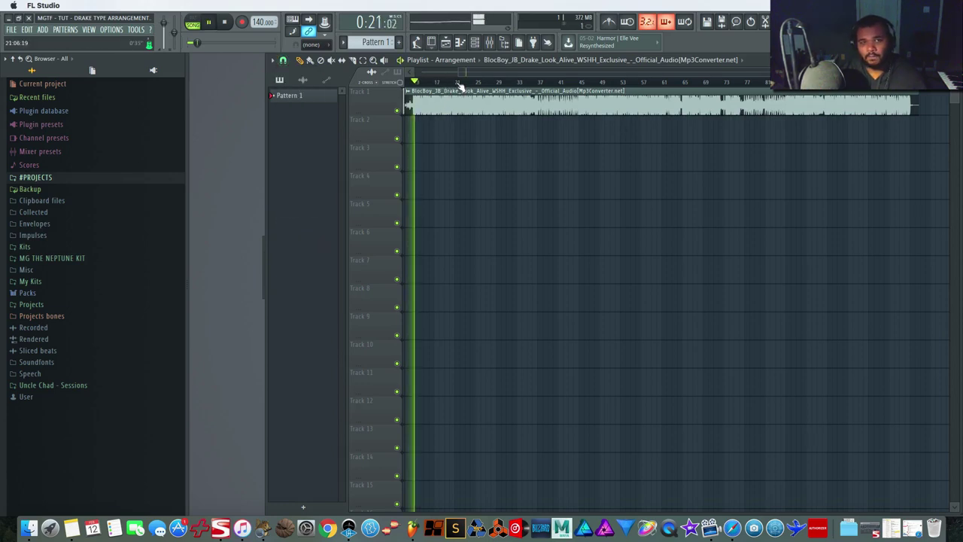
click(456, 83)
click(535, 83)
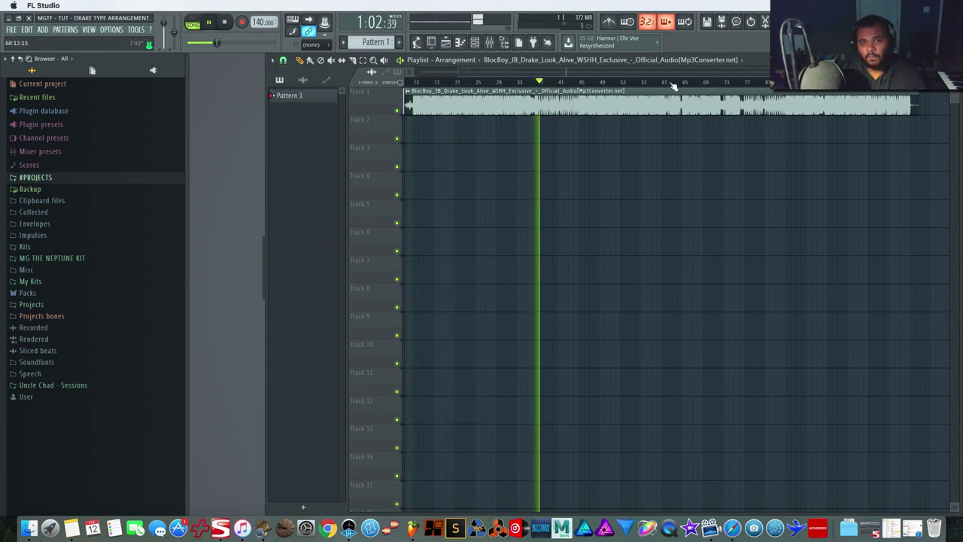
click(678, 83)
click(738, 83)
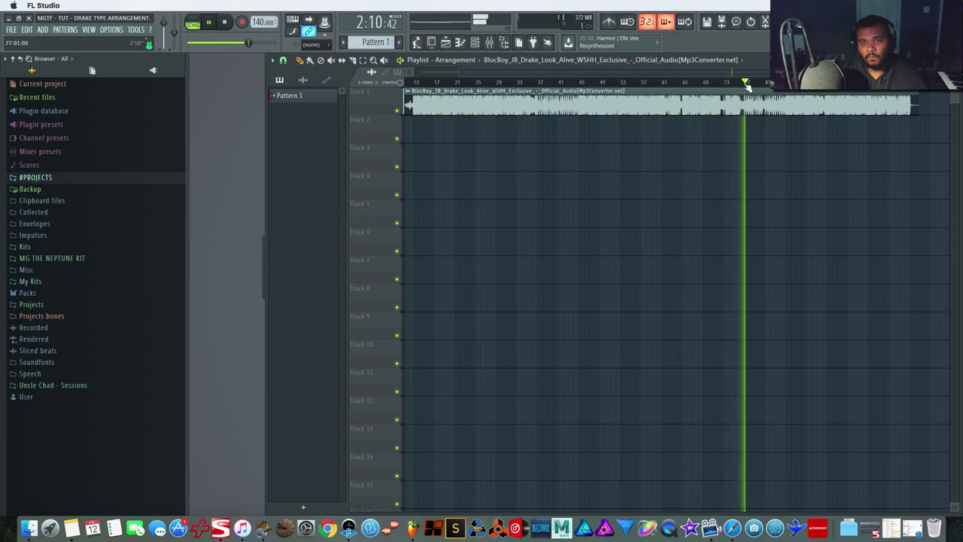
key(space)
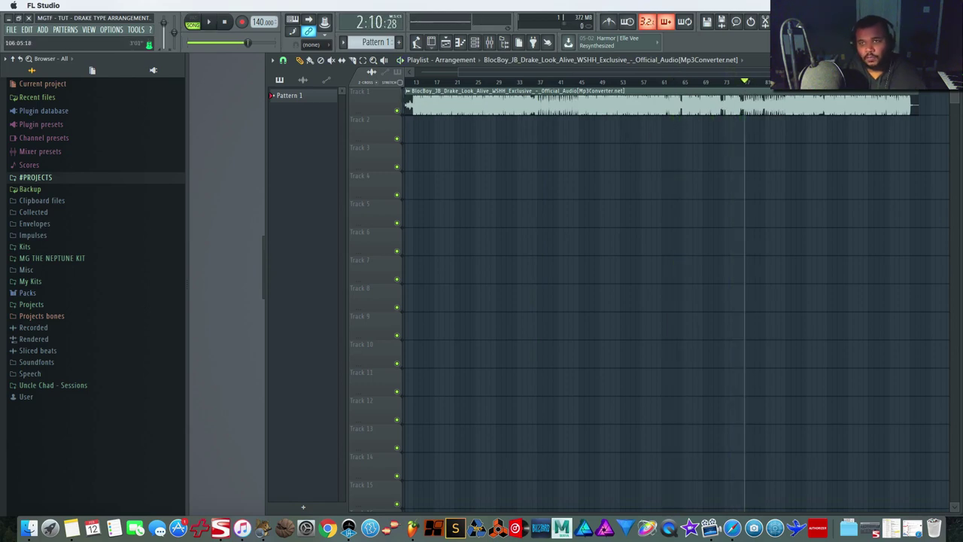
Add a time marker named INTRO at bar 1 of the playlist.
drag(891, 72, 556, 72)
scroll(482, 190, left, 5)
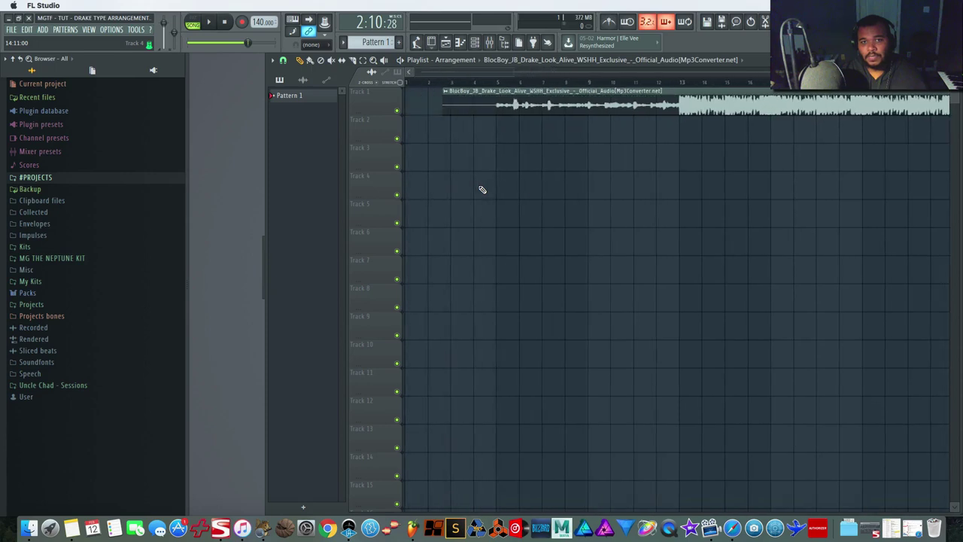
click(497, 83)
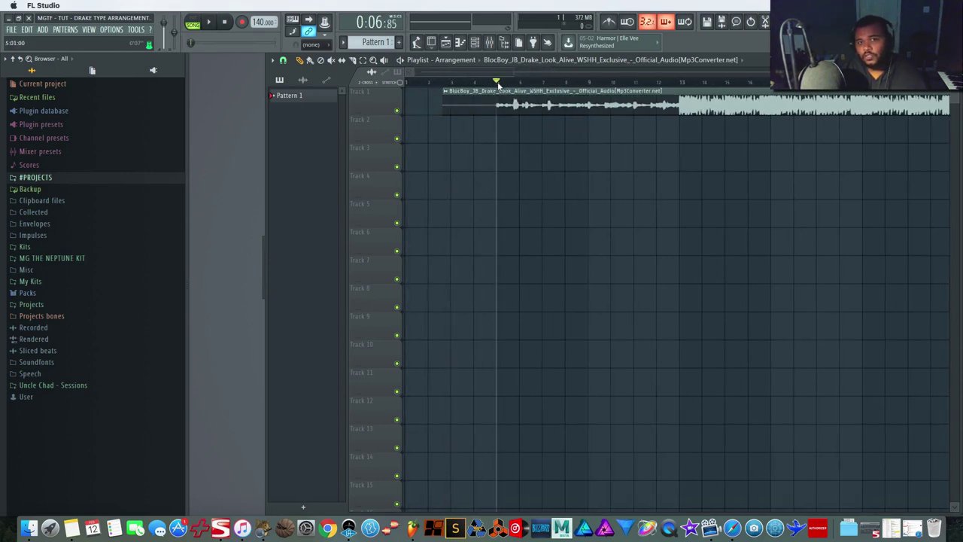
click(272, 60)
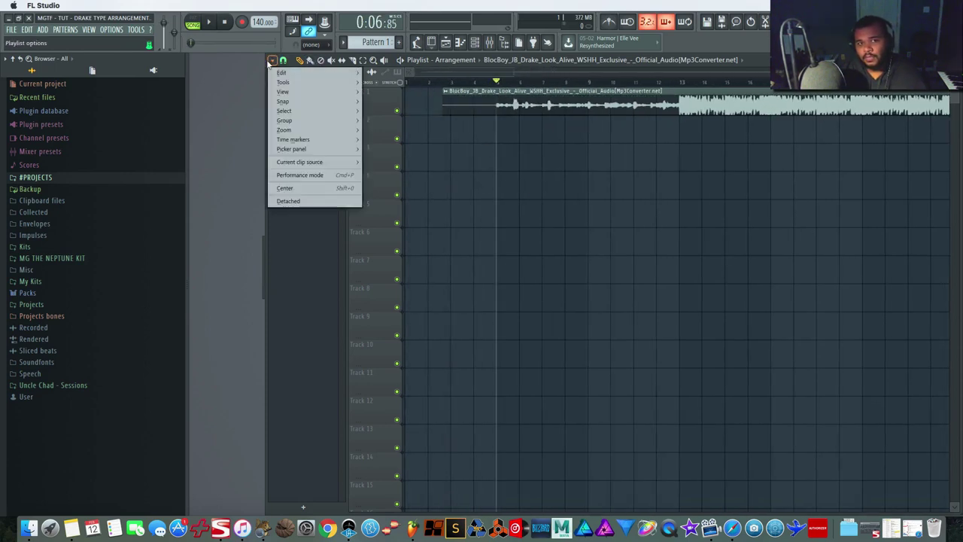
mouse_move(316, 139)
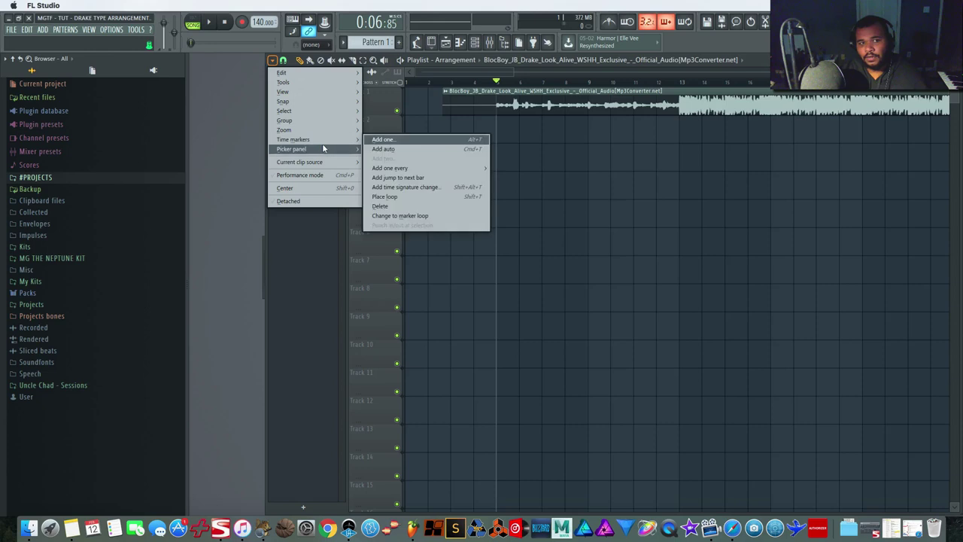
click(415, 140)
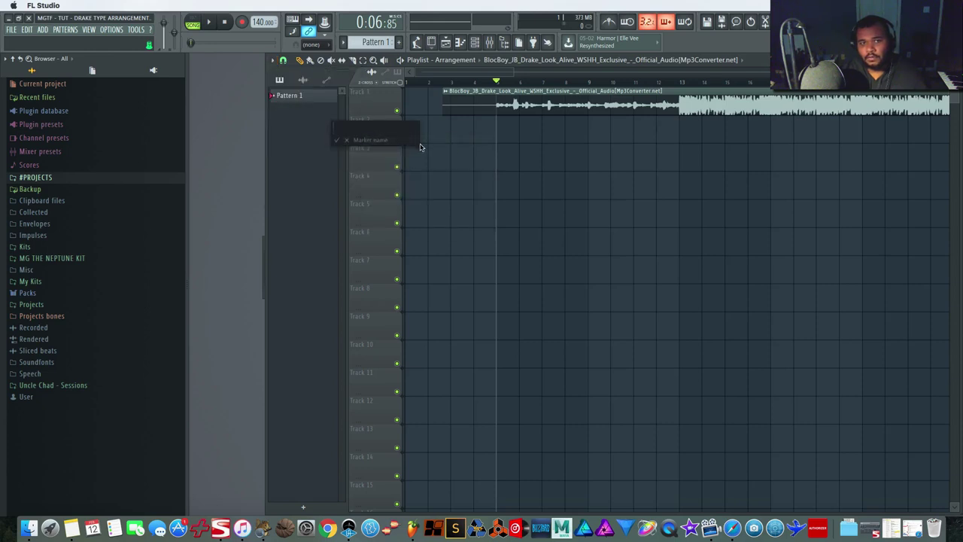
text(IUT)
key(BackSpace)
key(BackSpace)
key(BackSpace)
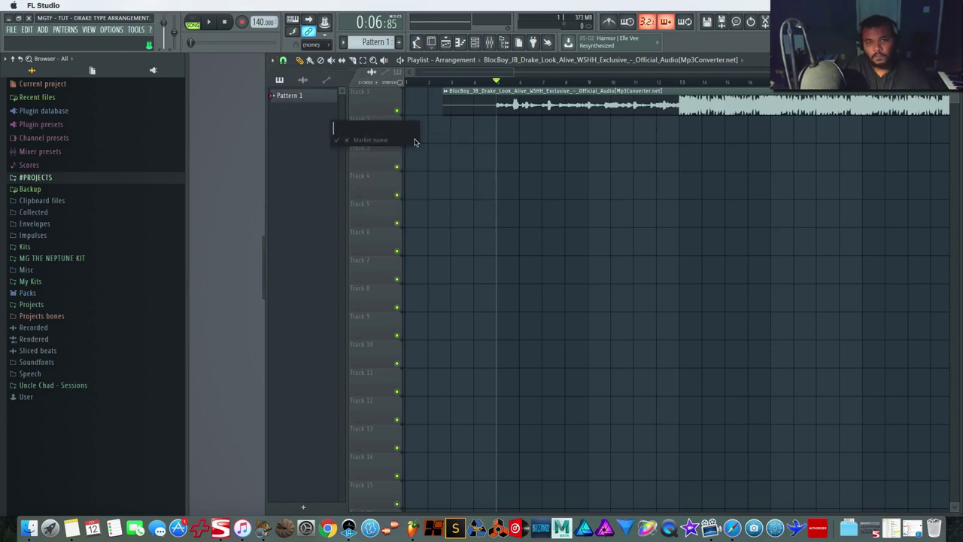
text(INTRO)
key(Return)
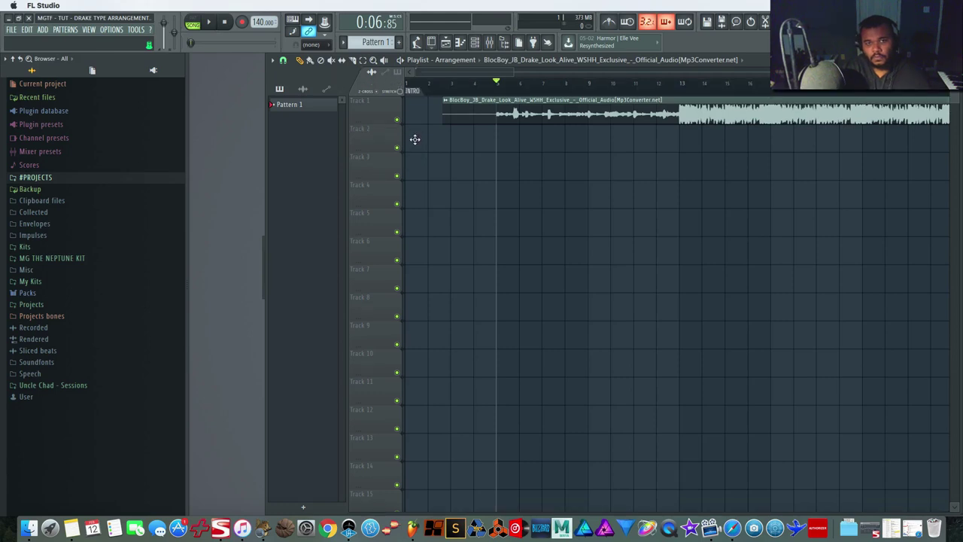
Add a second marker named INTRO at bar 5, where the song's audible intro begins.
key(space)
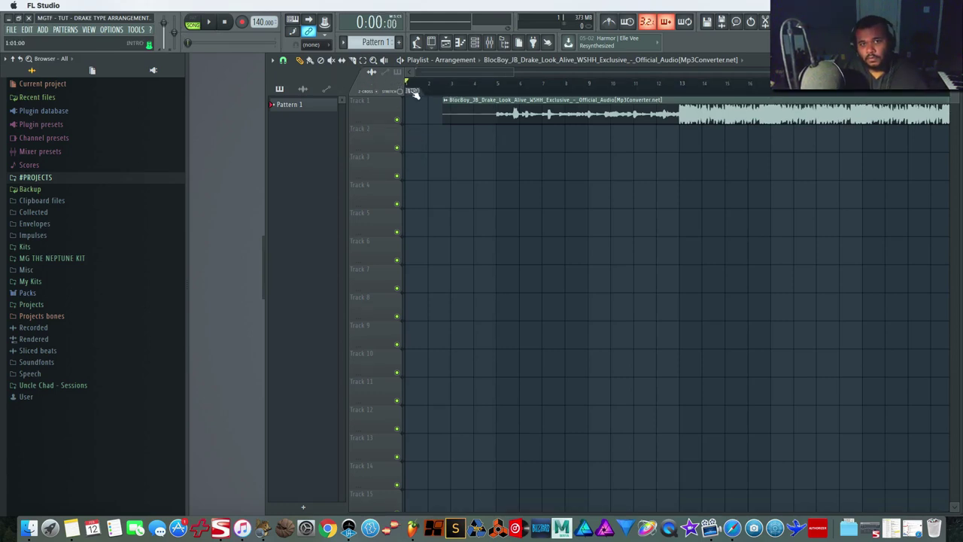
right_click(500, 96)
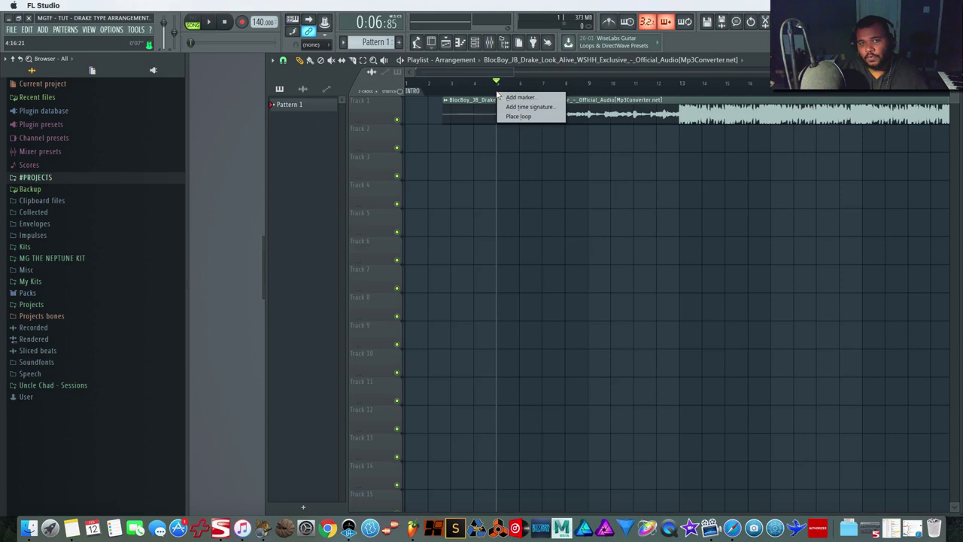
click(539, 98)
text(INTRO)
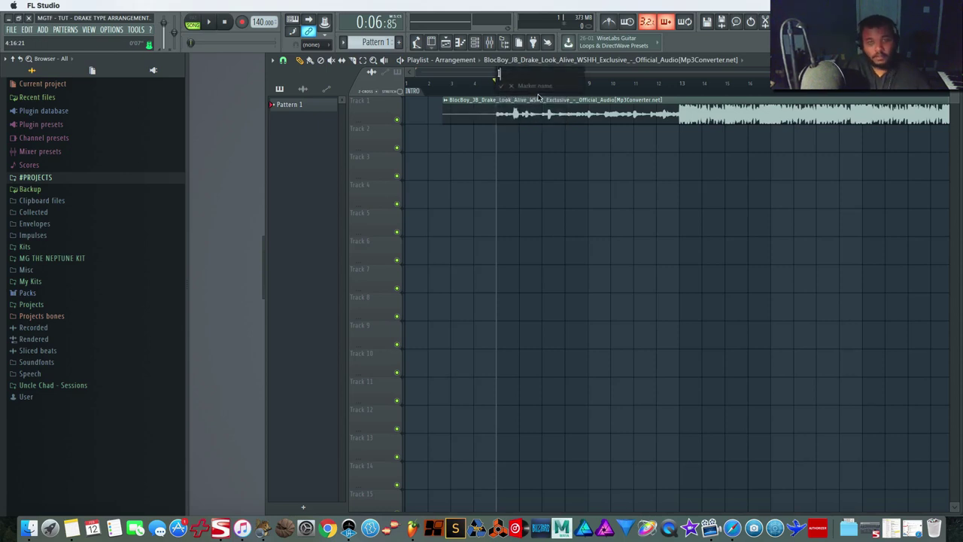
key(Return)
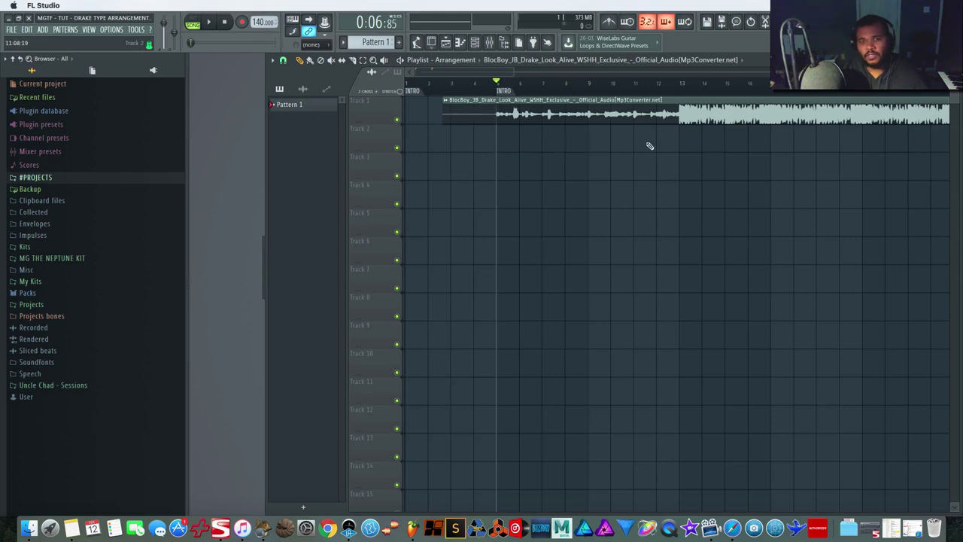
Set the project tempo to 70 BPM and shift the song clip so its loud section starts at bar 9.
drag(257, 22, 257, 74)
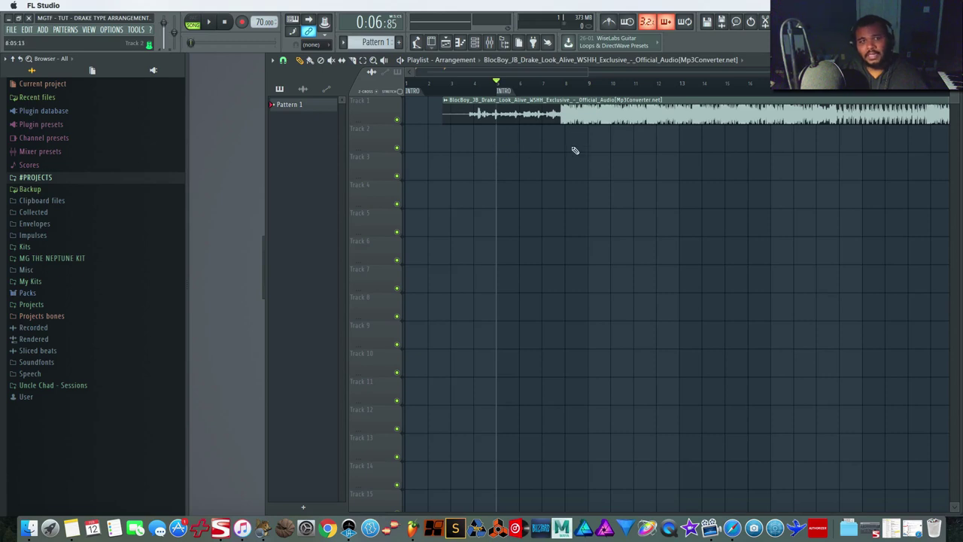
drag(588, 72, 502, 71)
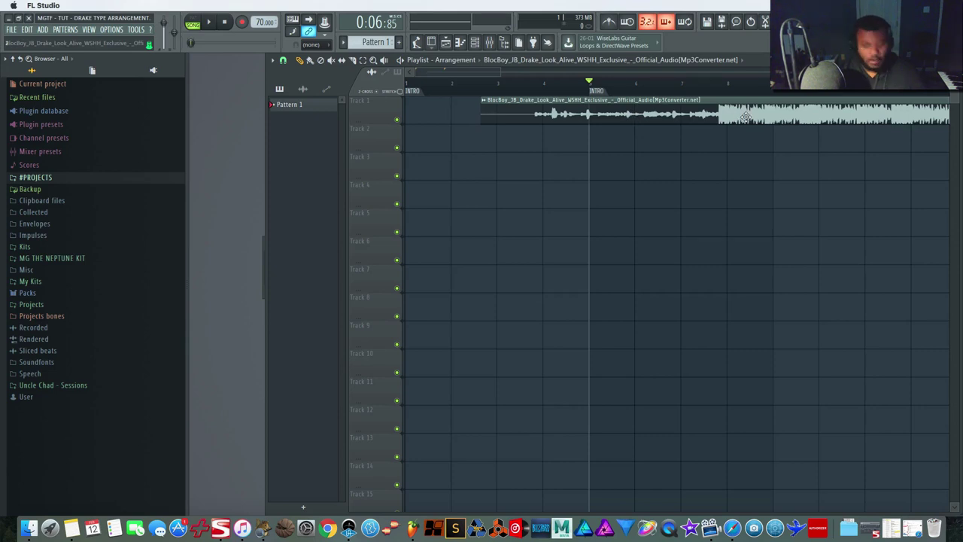
drag(746, 118, 801, 117)
Play the song from bar 9 and check the clip's alignment with the grid up close.
key(space)
click(776, 91)
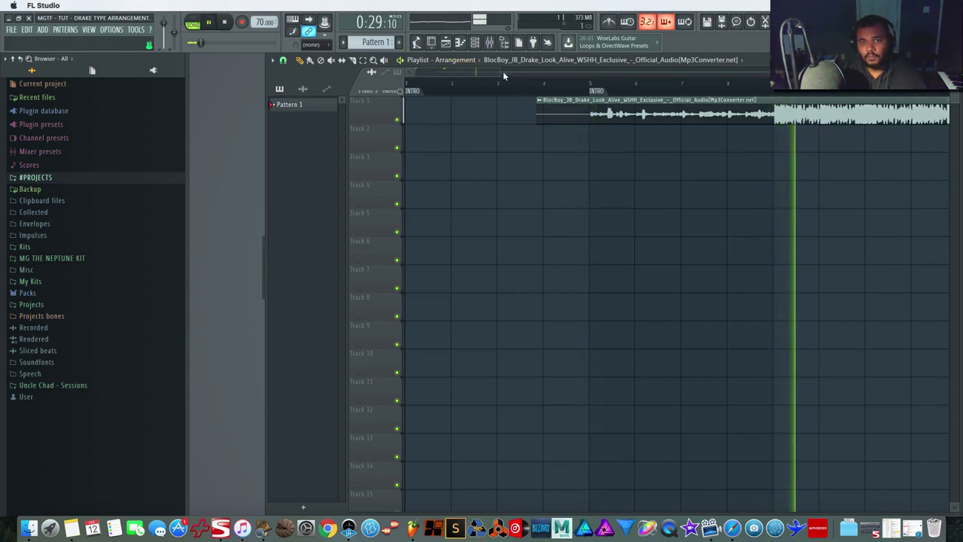
mouse_move(498, 73)
mouse_down()
mouse_move(467, 73)
mouse_move(491, 73)
mouse_move(482, 74)
mouse_up()
key(space)
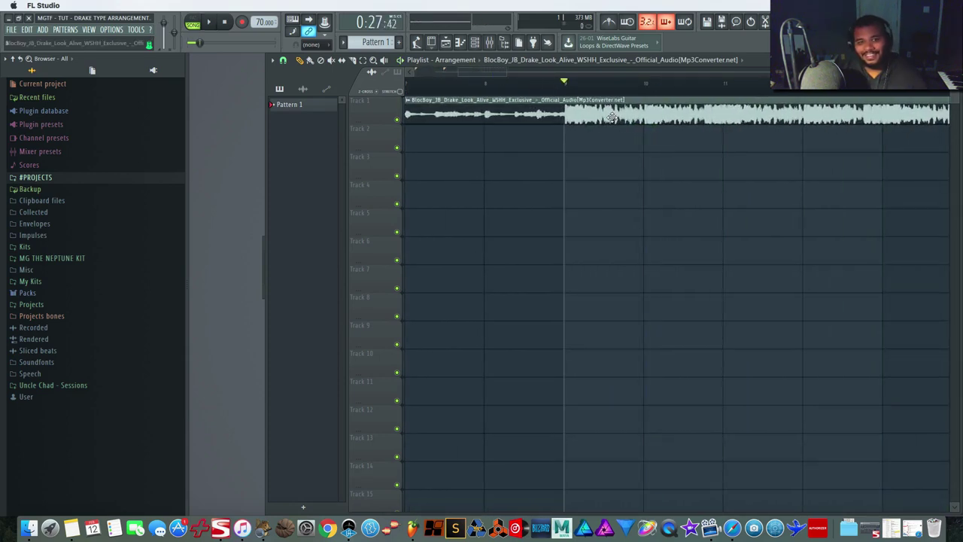
drag(490, 74, 655, 81)
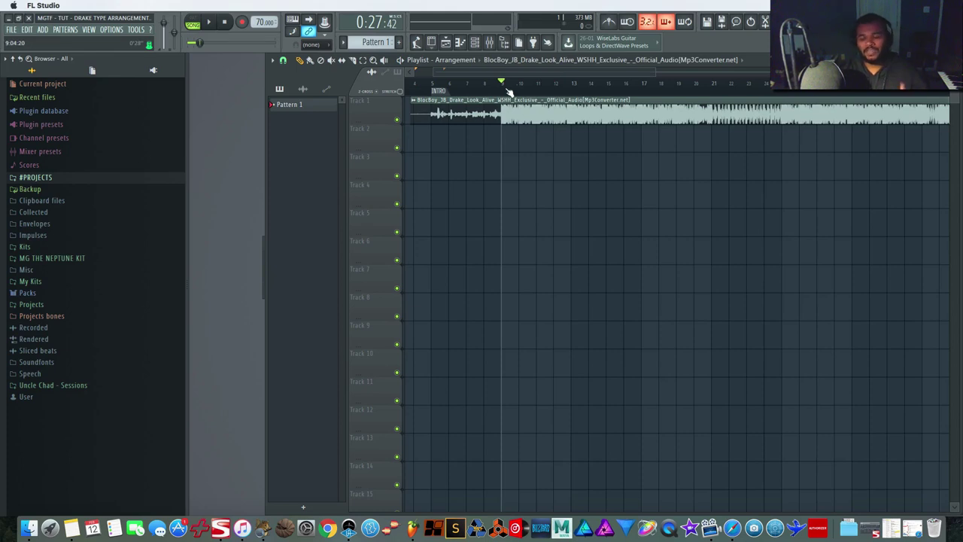
scroll(462, 200, left, 3)
scroll(492, 198, down, 2)
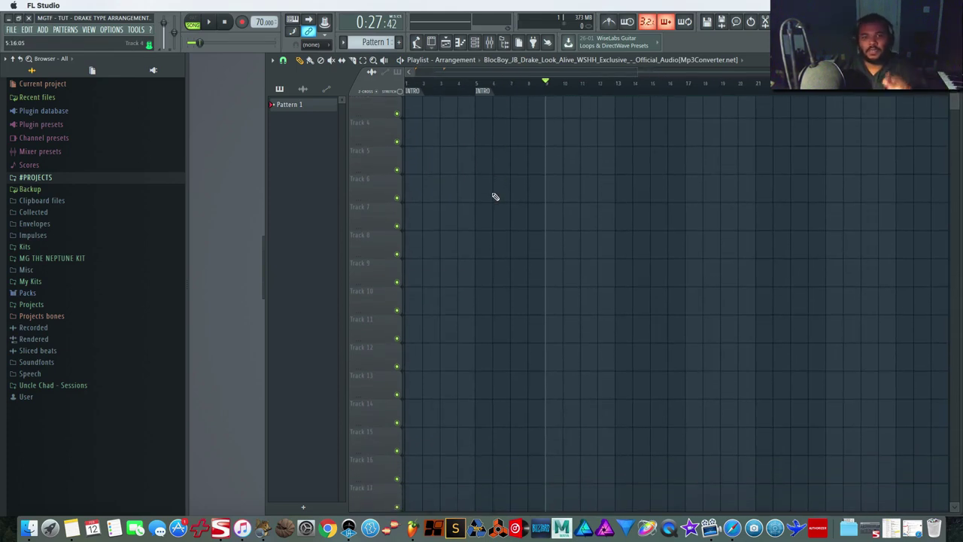
scroll(494, 201, up, 2)
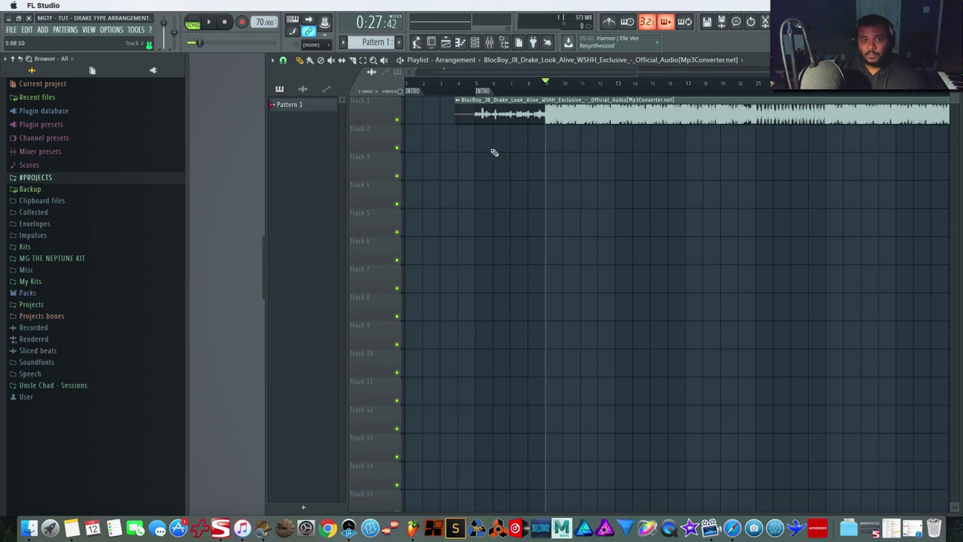
Play the song's intro from bar 5, stop it, and set the playback position to bar 9.
click(475, 84)
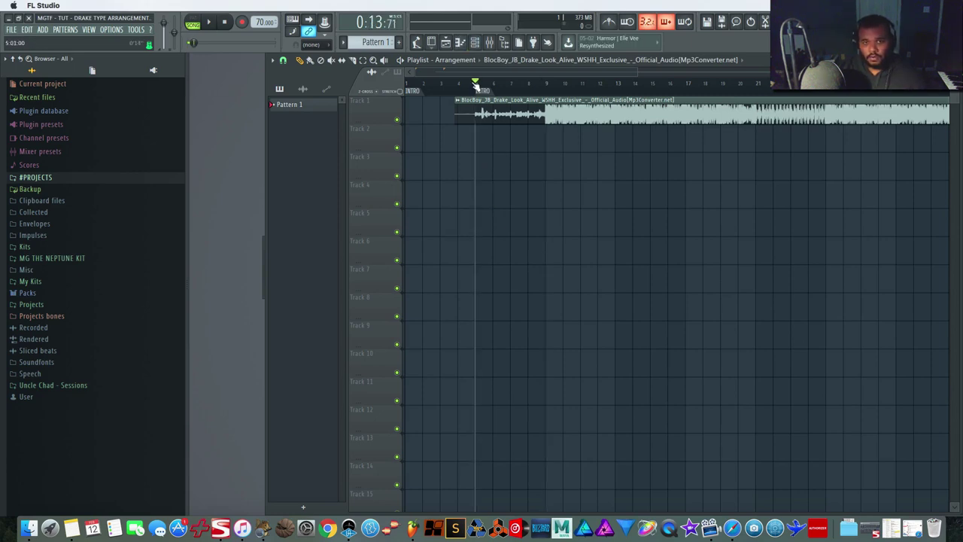
click(546, 83)
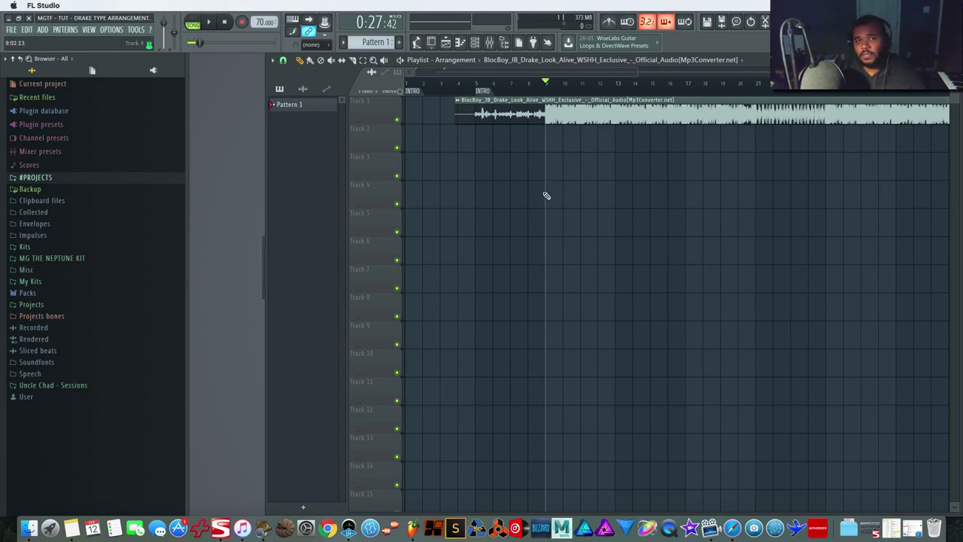
click(476, 84)
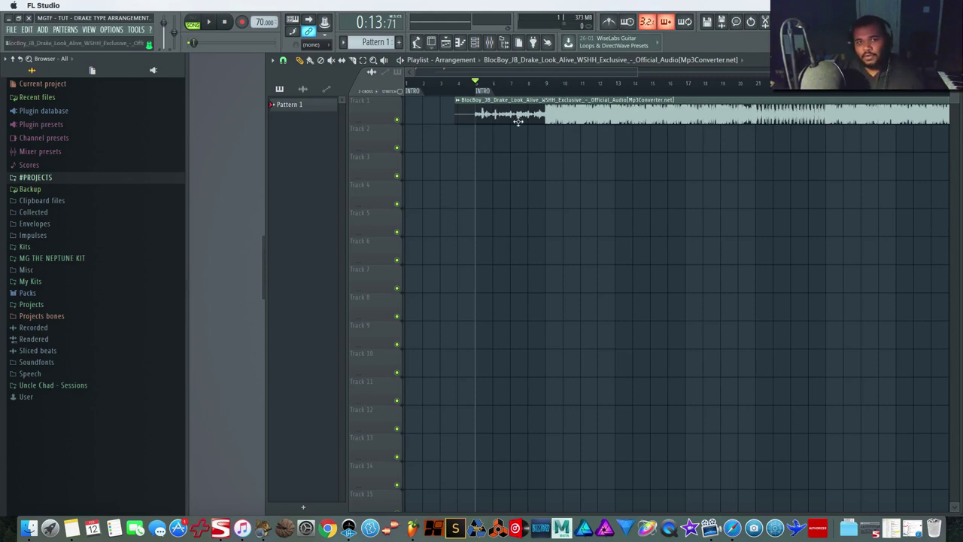
key(space)
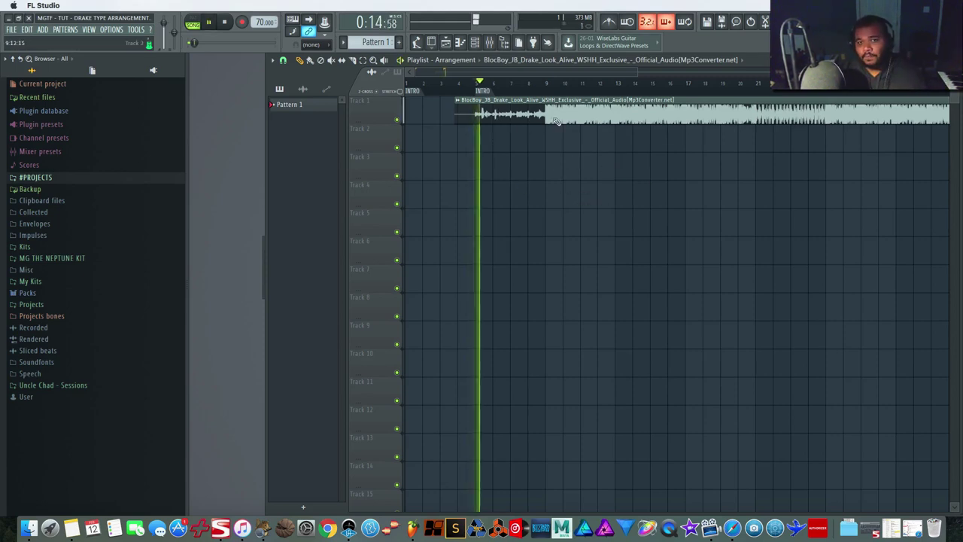
key(space)
click(547, 91)
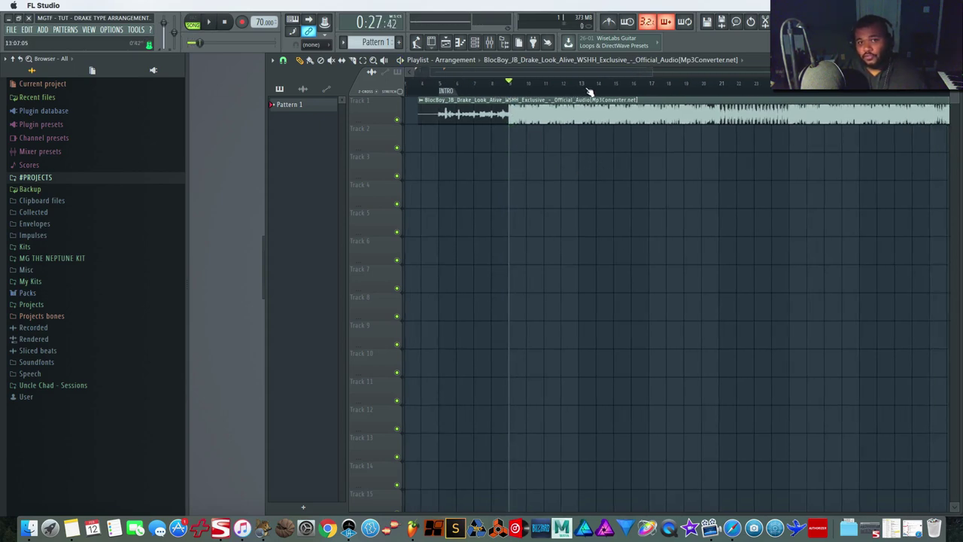
Audition the song at bars 13, 17 and 21 to locate where its sections change.
click(580, 88)
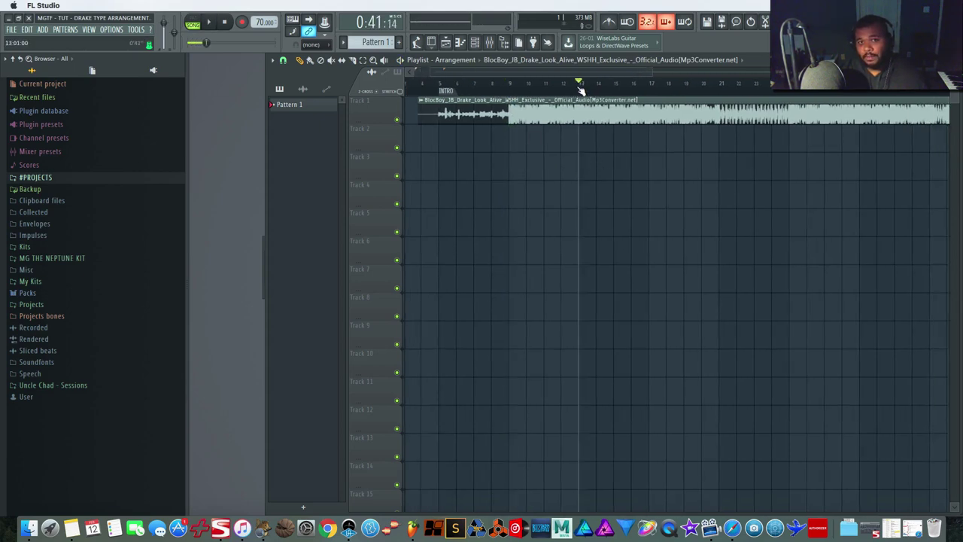
click(645, 89)
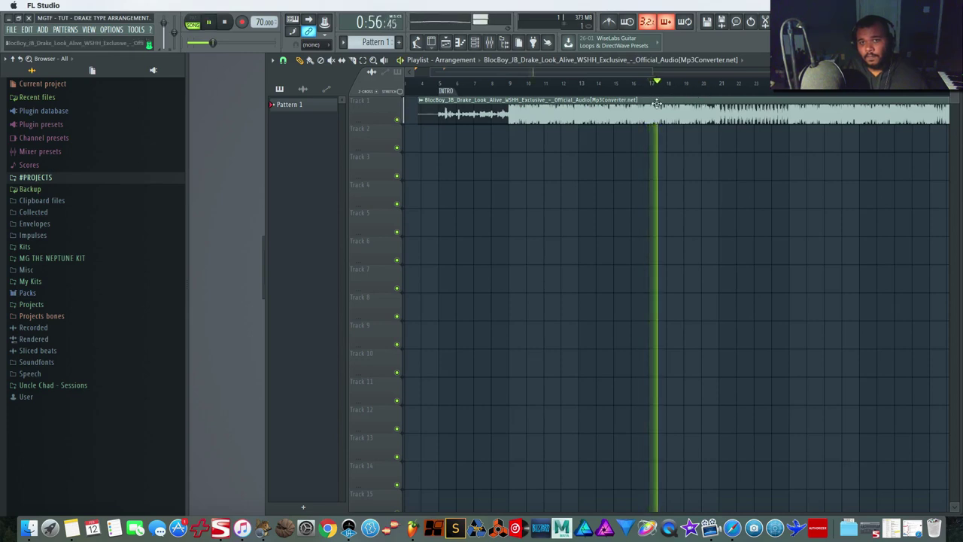
key(space)
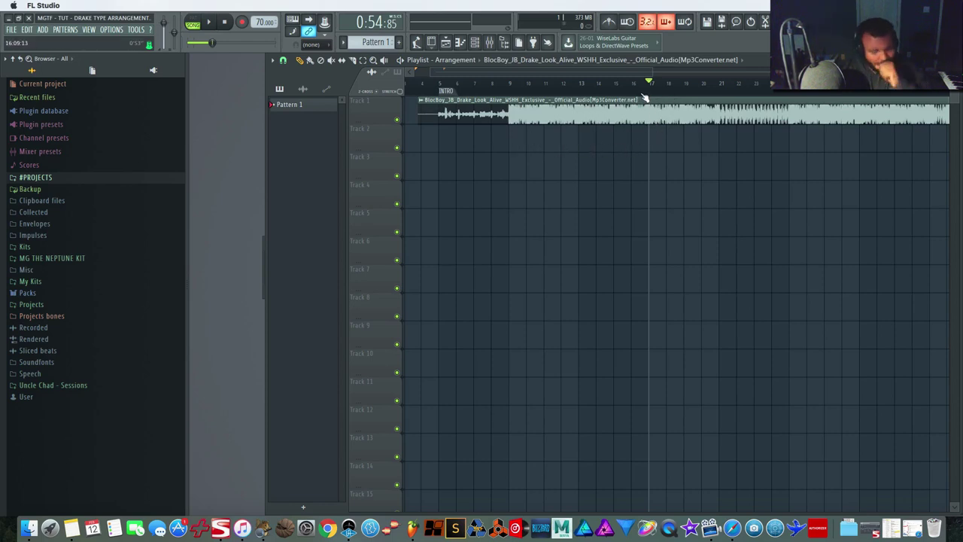
key(space)
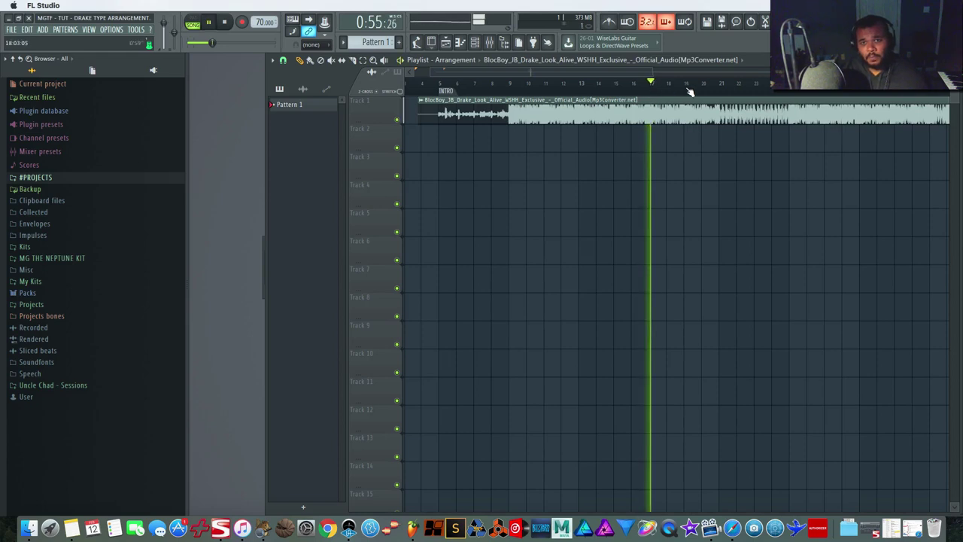
key(space)
click(720, 85)
key(space)
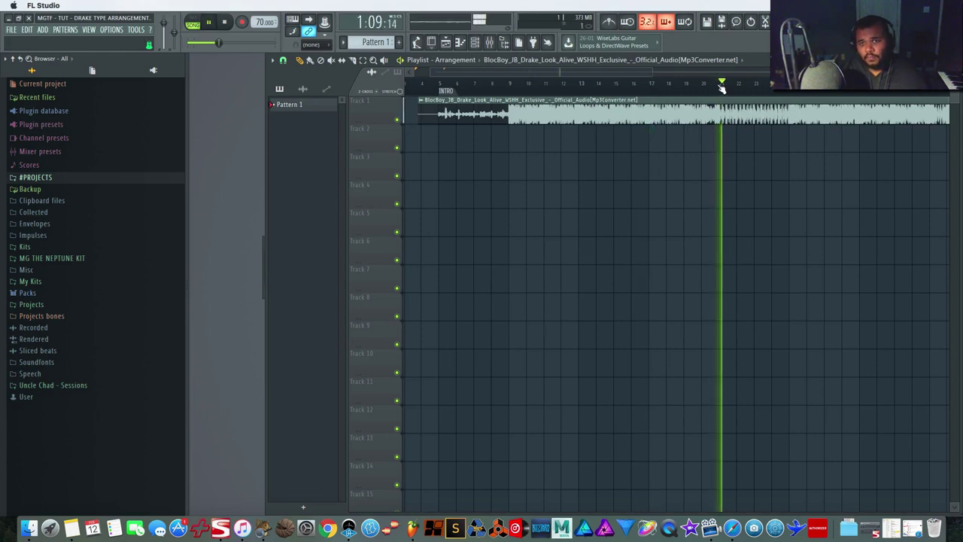
key(space)
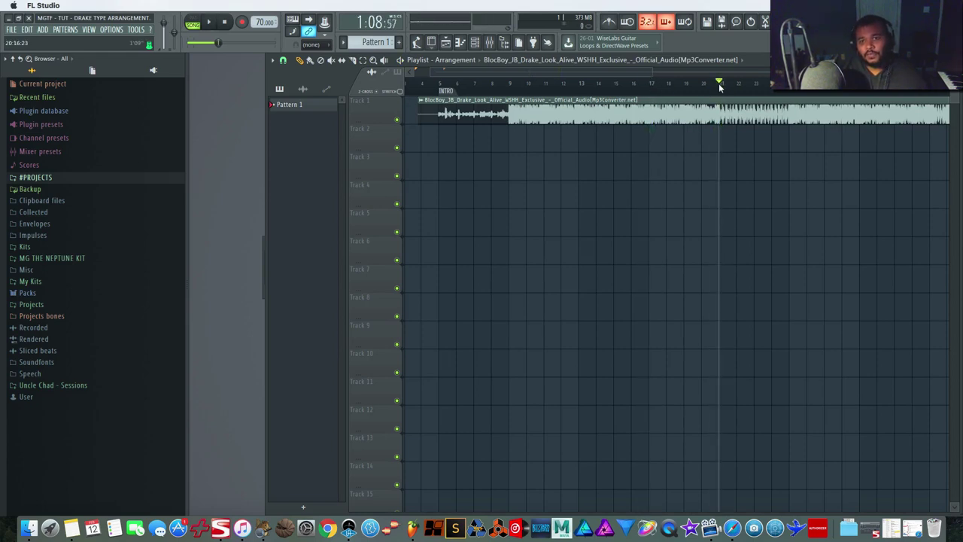
Add a time marker named VERSE at bar 21 of the playlist.
right_click(718, 94)
click(734, 95)
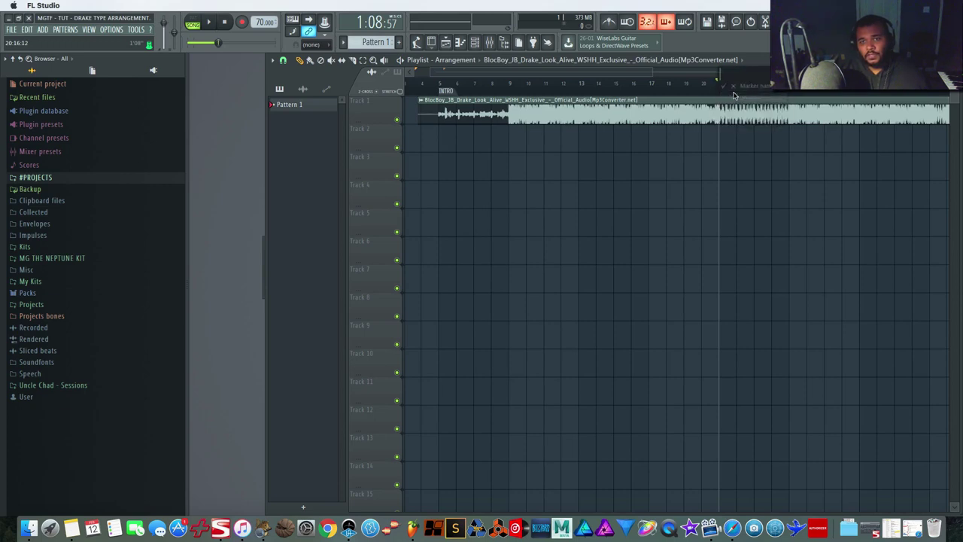
key(Return)
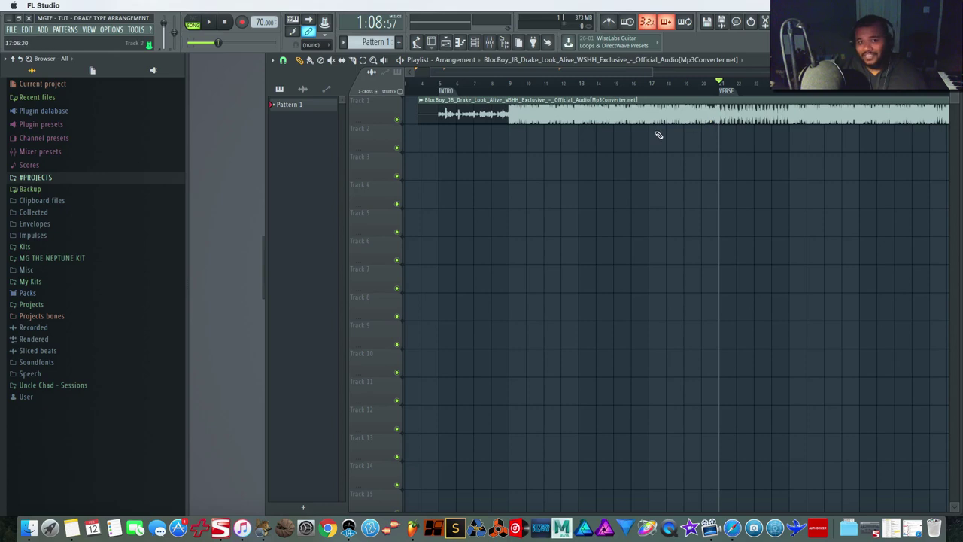
Add a time marker named BRIDGE at bar 17 of the playlist.
click(654, 94)
right_click(654, 95)
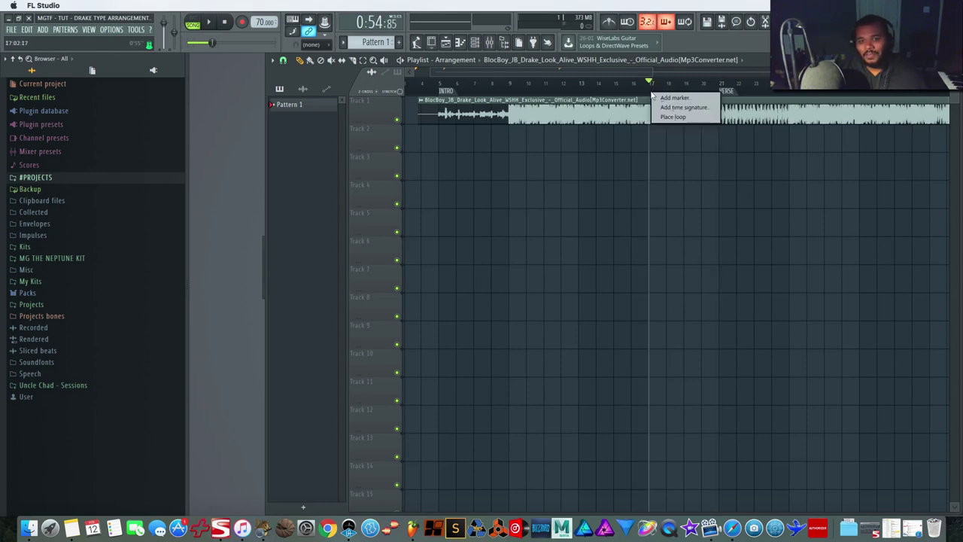
click(675, 98)
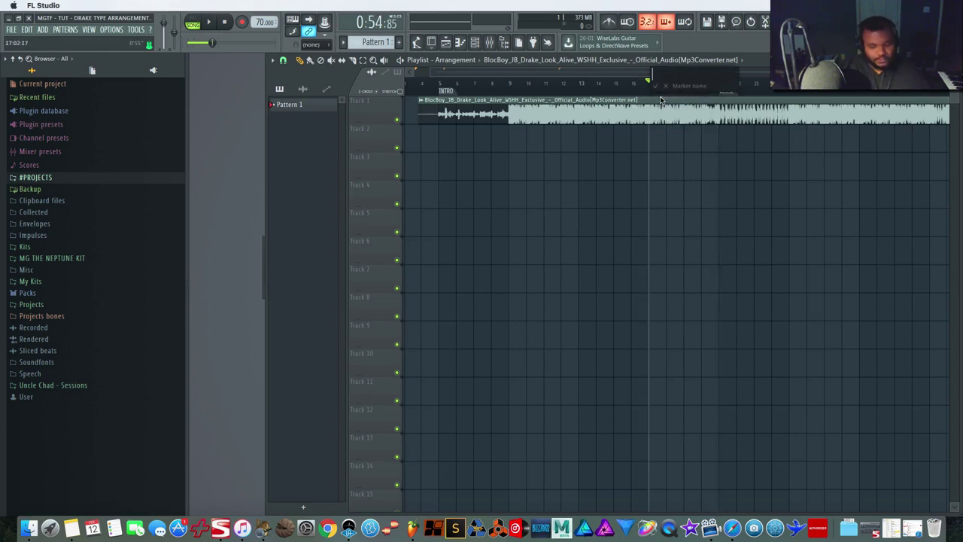
text(BRIDGE)
key(Return)
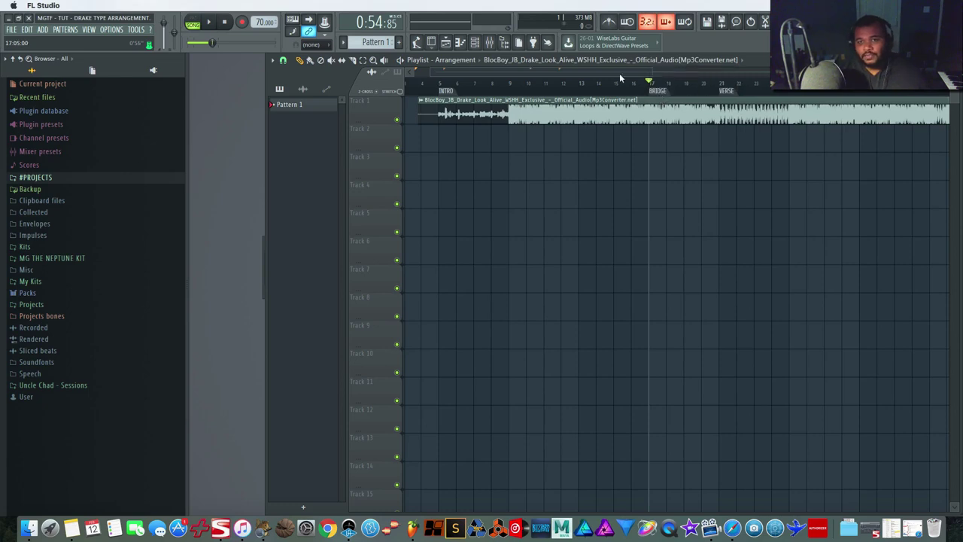
Add a time marker named HOOK at bar 9, where the loud section starts.
right_click(509, 93)
click(515, 96)
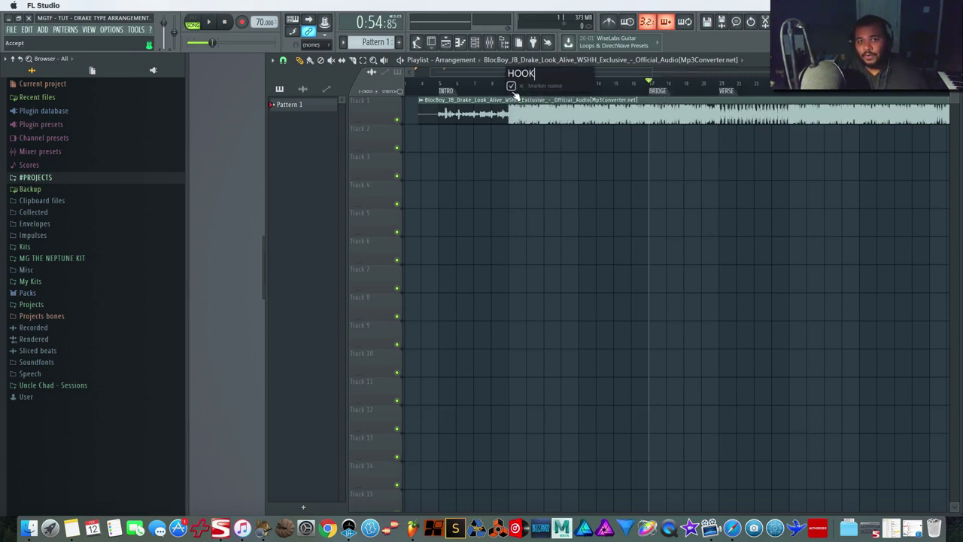
key(Return)
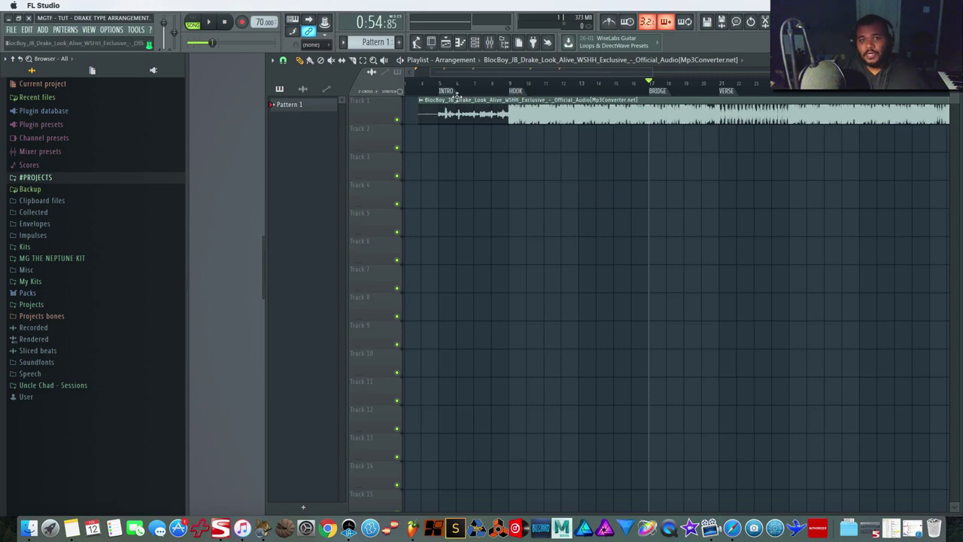
Play short passages from the INTRO, HOOK, BRIDGE and VERSE markers and from bar 13 to check the section starts.
click(444, 88)
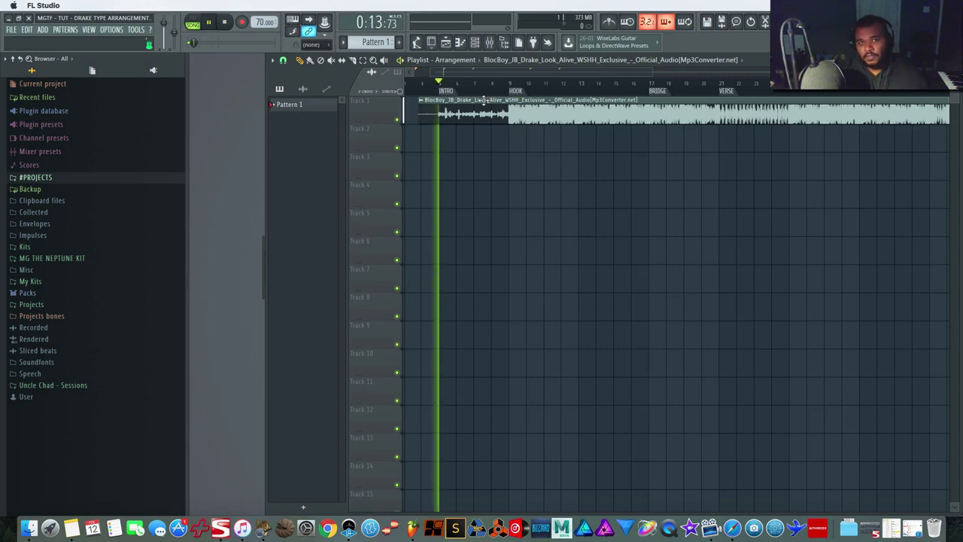
click(512, 89)
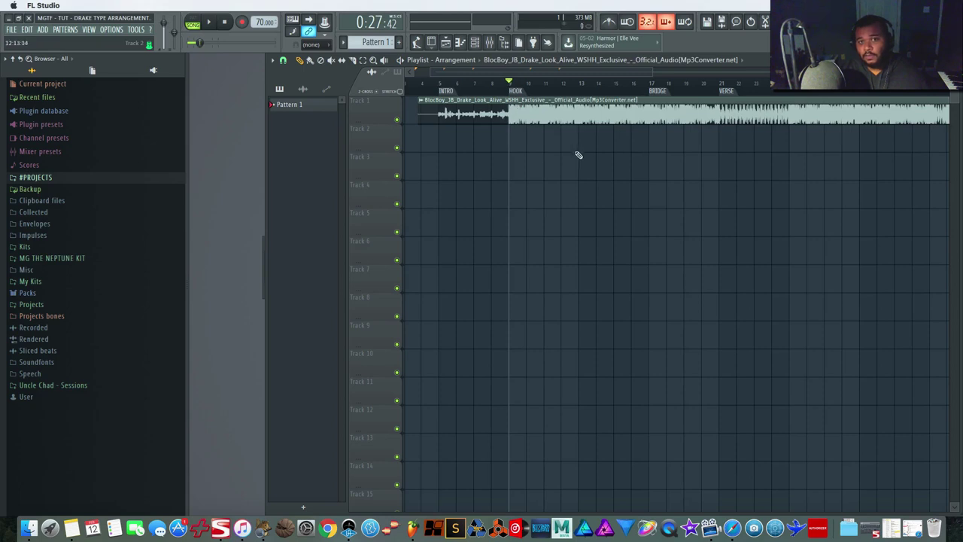
key(space)
click(579, 89)
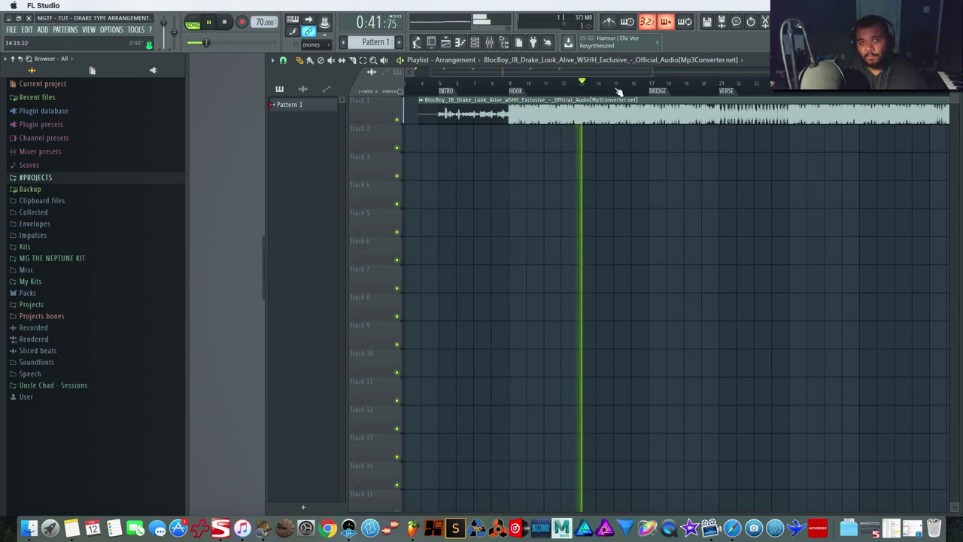
click(650, 87)
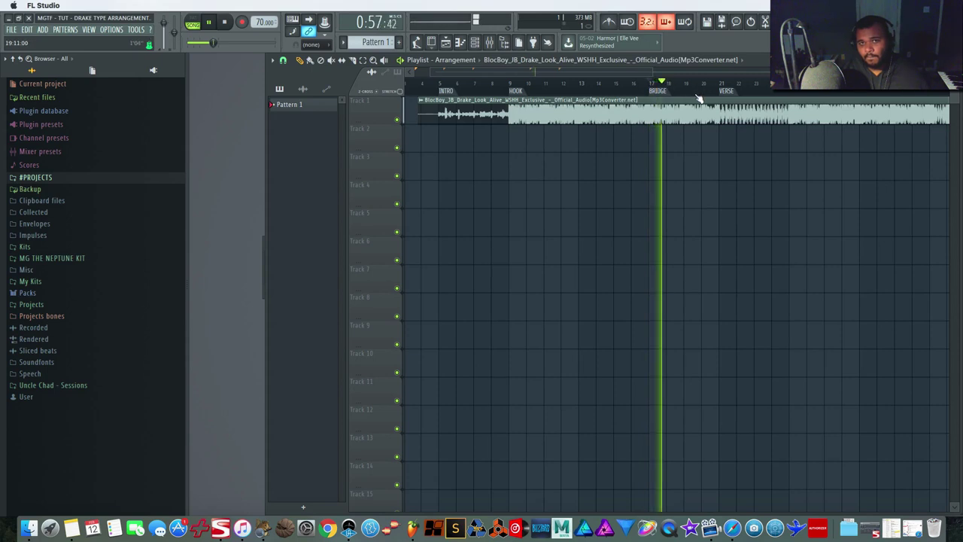
drag(714, 87, 722, 86)
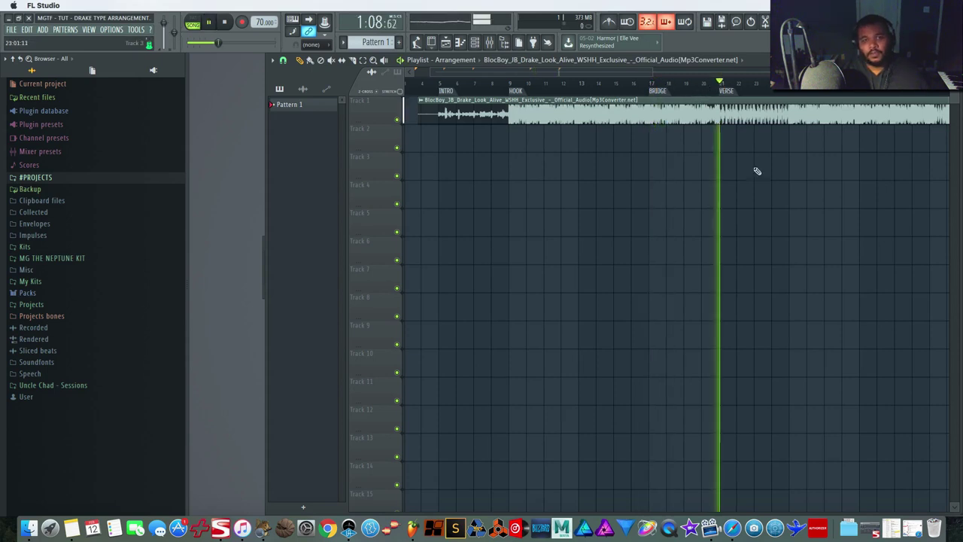
Audition the song at bars 25, 29 and 33 to locate the section changes after the first verse marker.
scroll(720, 190, right, 2)
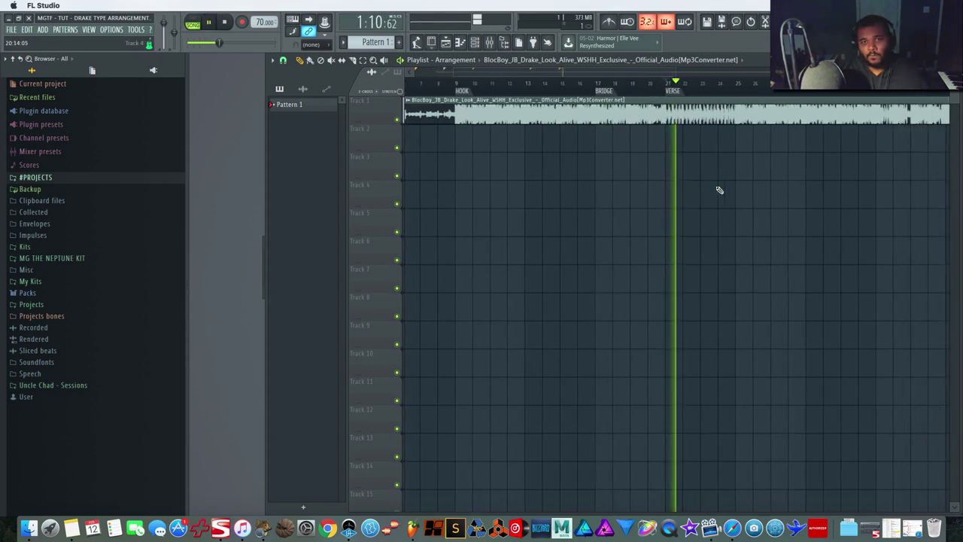
scroll(718, 189, right, 3)
key(space)
click(630, 85)
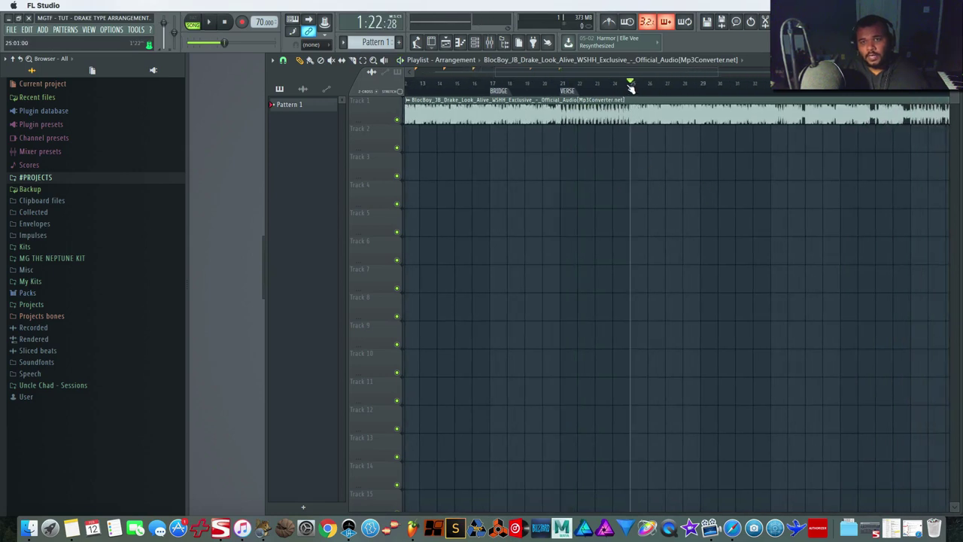
key(space)
scroll(694, 164, right, 2)
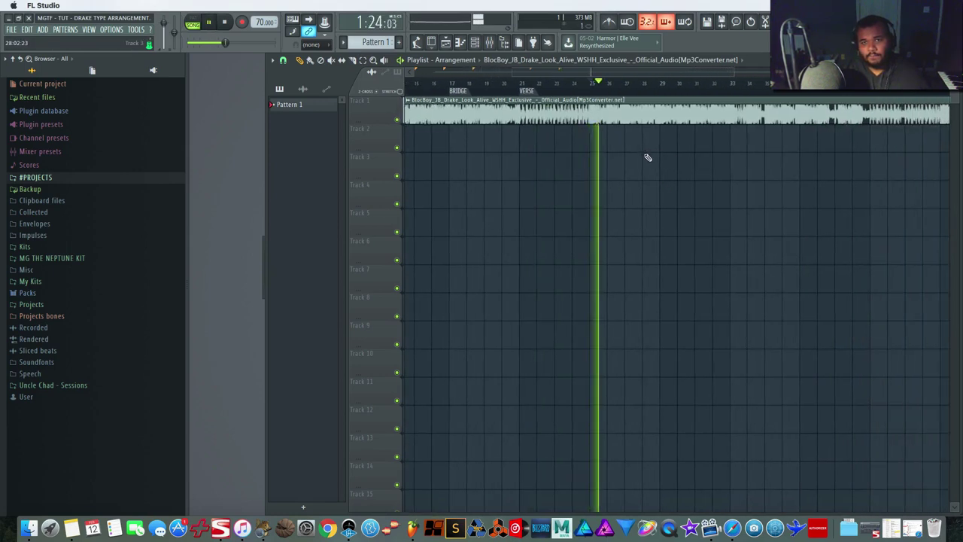
key(space)
click(659, 89)
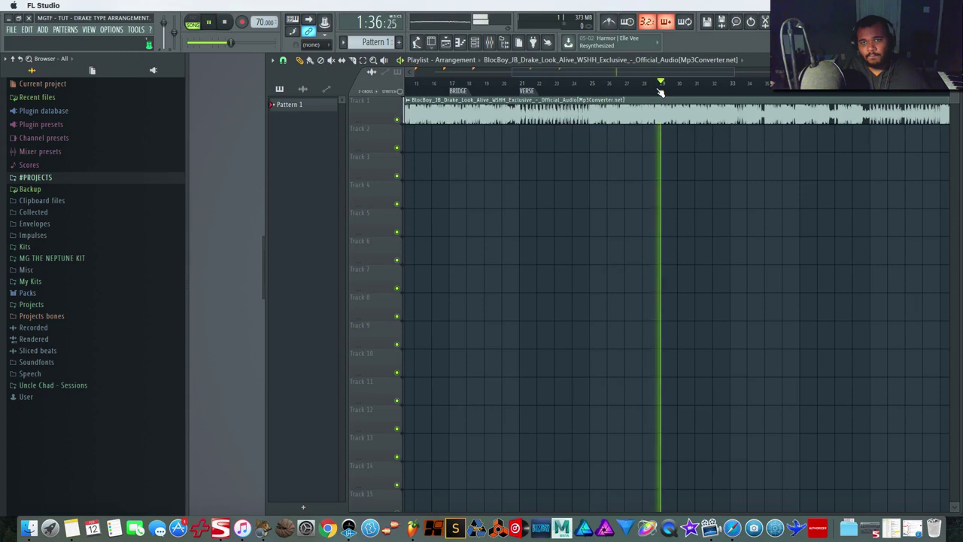
scroll(682, 146, right, 2)
key(space)
click(712, 87)
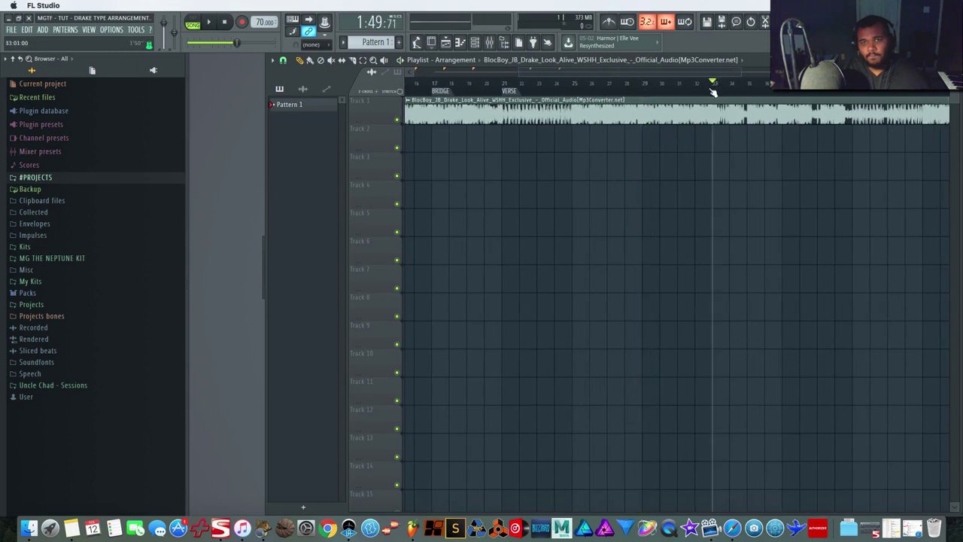
key(space)
key(space)
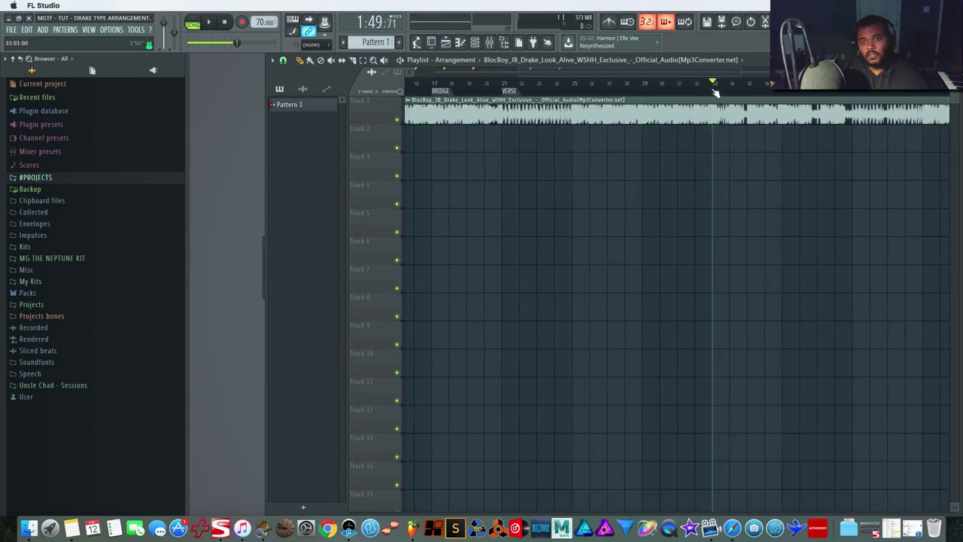
Add a time marker named VERSE at bar 33 of the playlist.
right_click(715, 92)
click(719, 96)
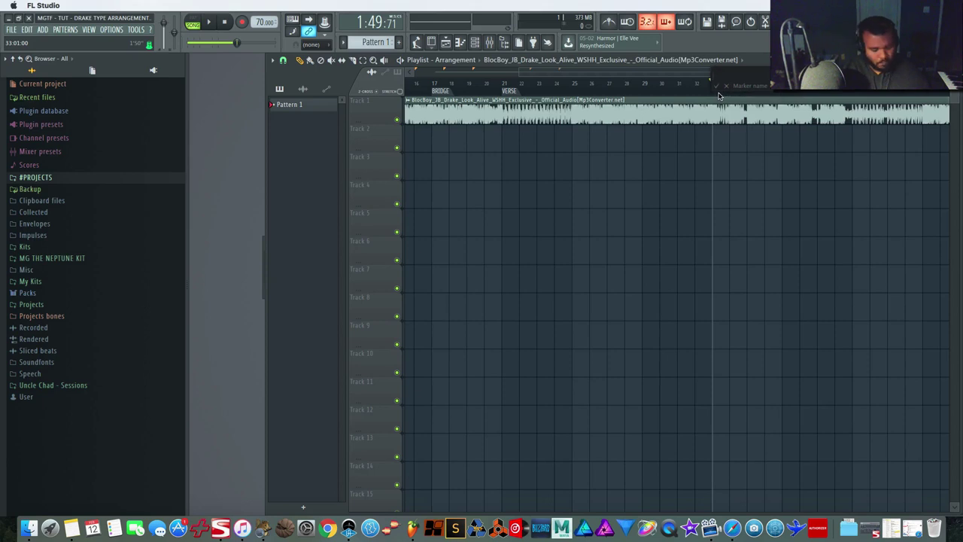
text(VERSE)
key(Return)
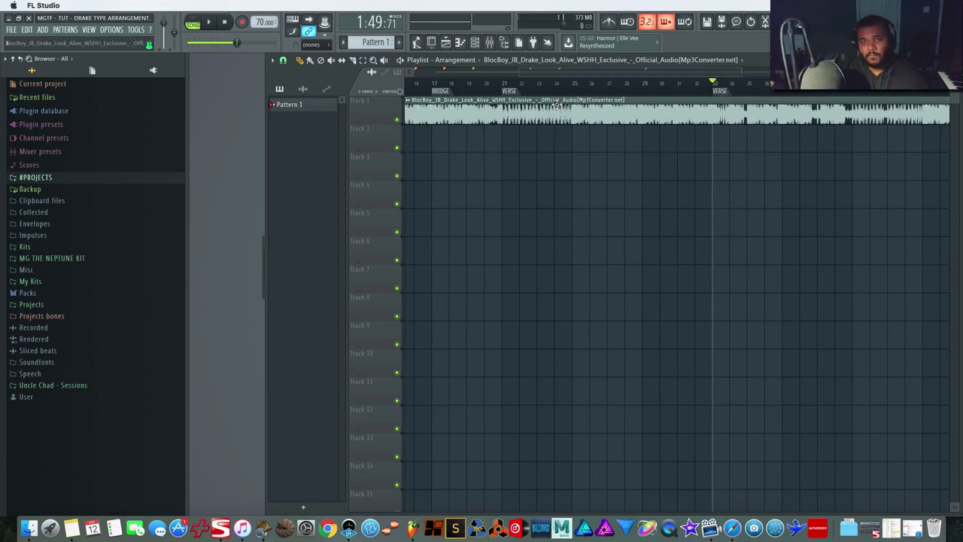
Add a time marker named HOOK at bar 25, between the two VERSE markers.
click(571, 95)
right_click(572, 91)
click(590, 94)
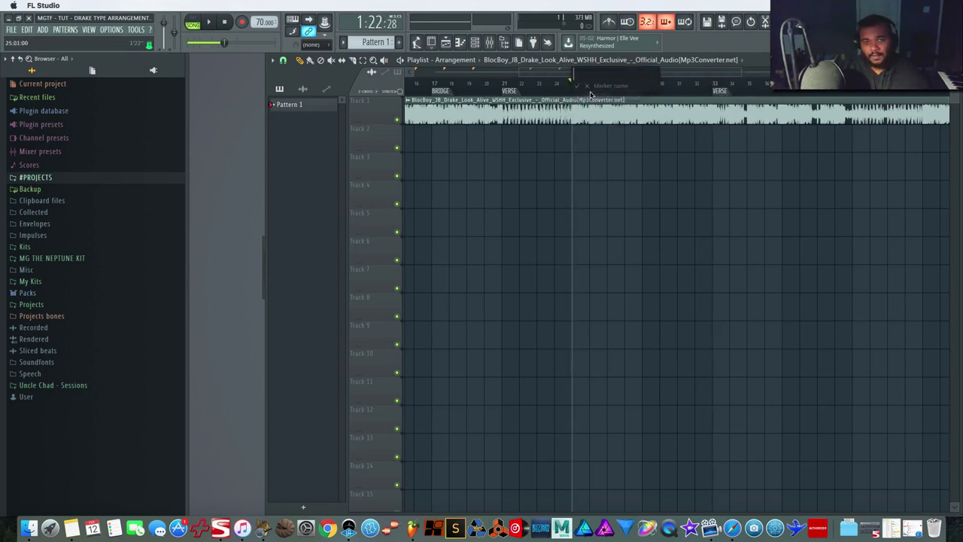
text(HOOK)
key(Return)
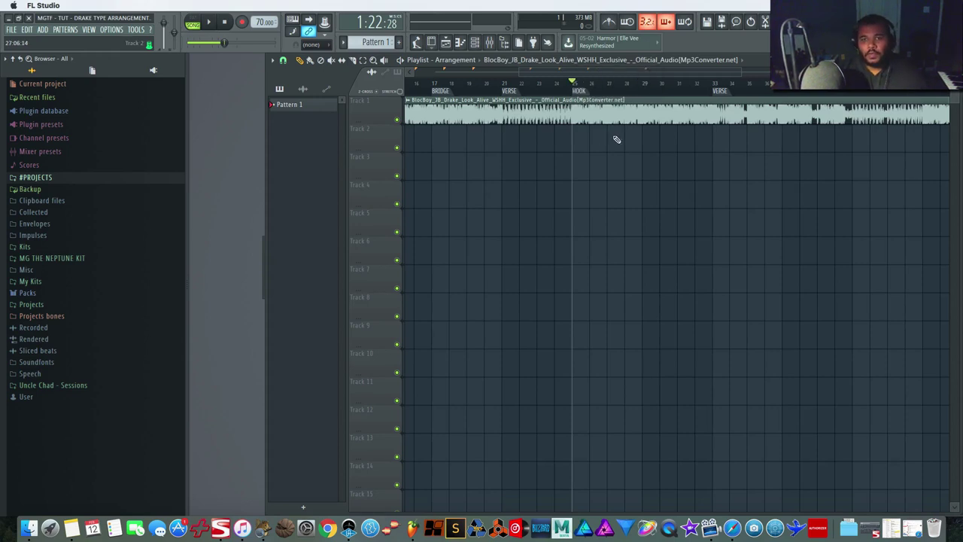
scroll(615, 138, left, 5)
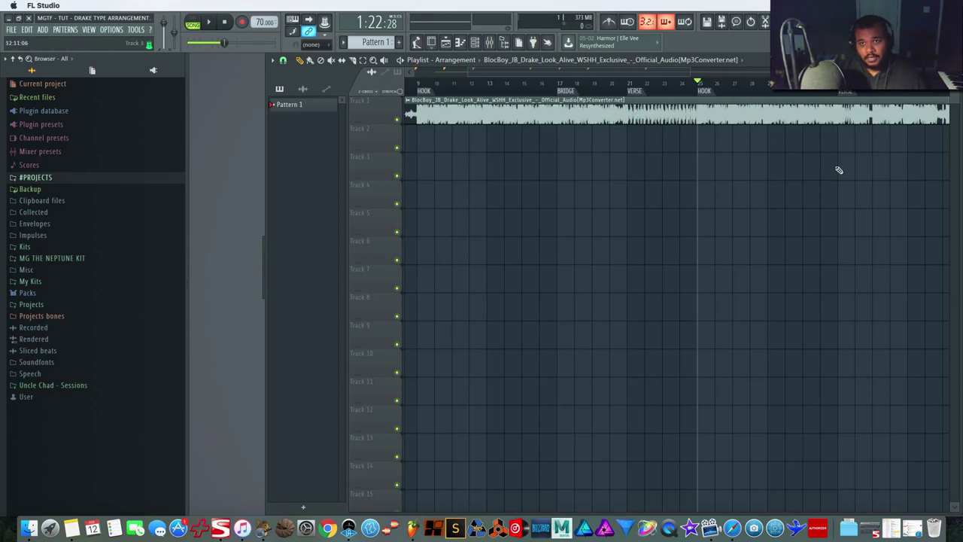
scroll(850, 165, right, 5)
scroll(799, 145, right, 1)
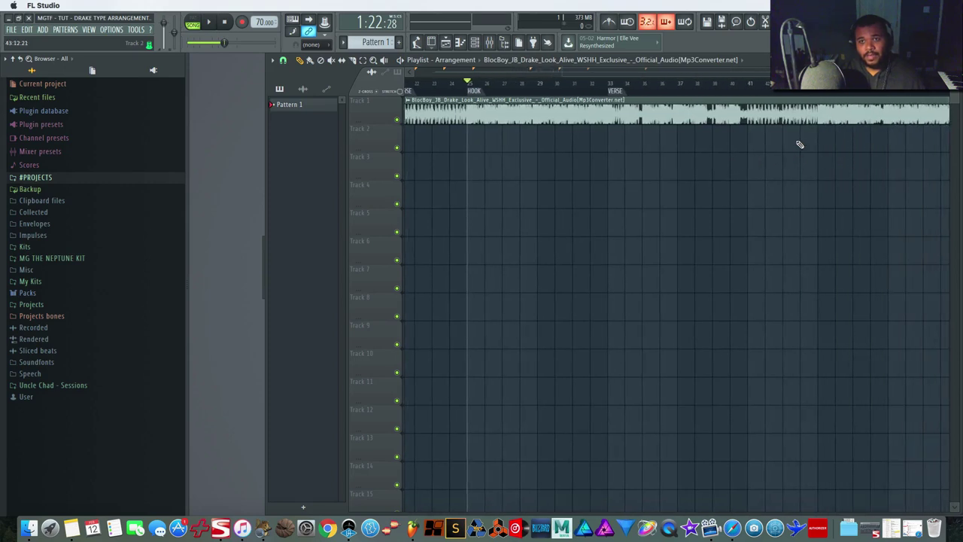
Audition the song from bars 41 and 45 to locate the section changes after the second VERSE marker.
click(748, 93)
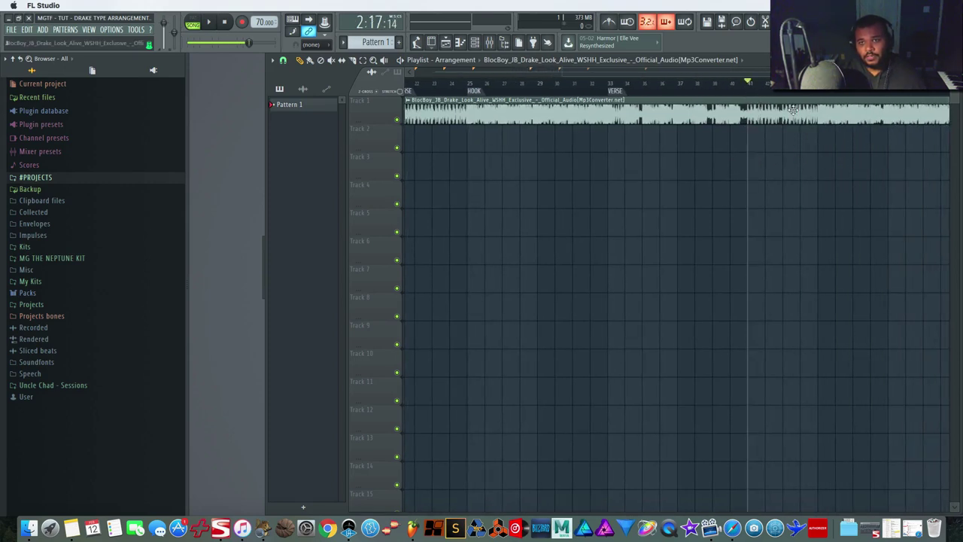
key(space)
scroll(808, 160, right, 2)
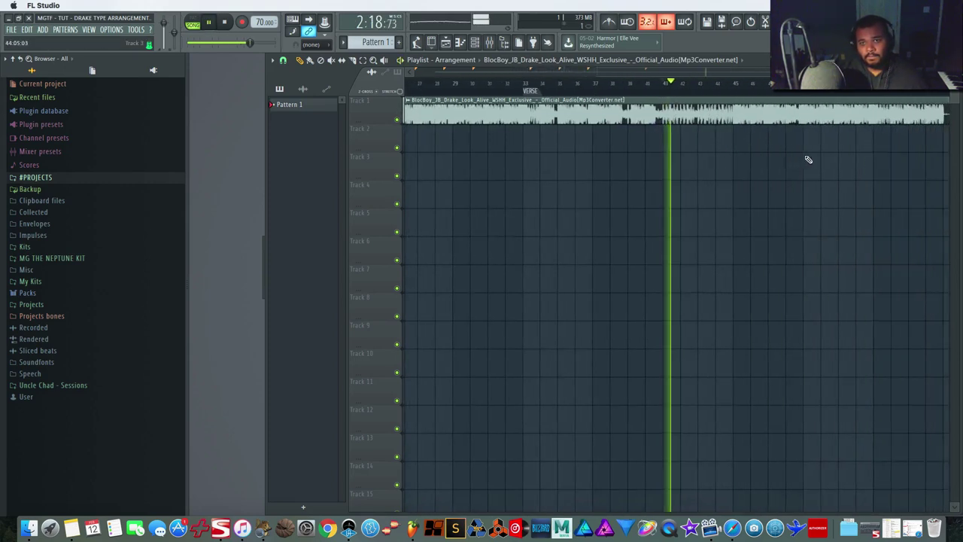
scroll(807, 159, right, 2)
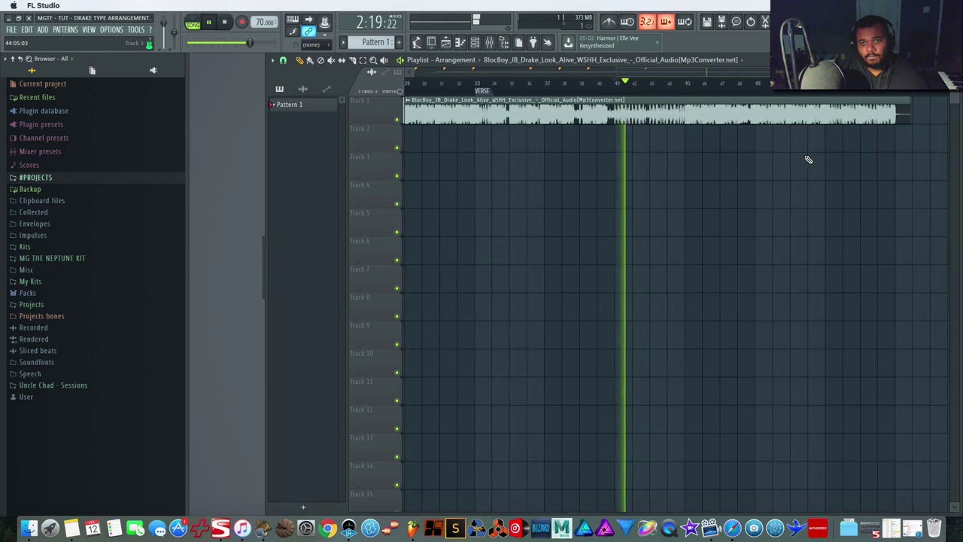
click(669, 89)
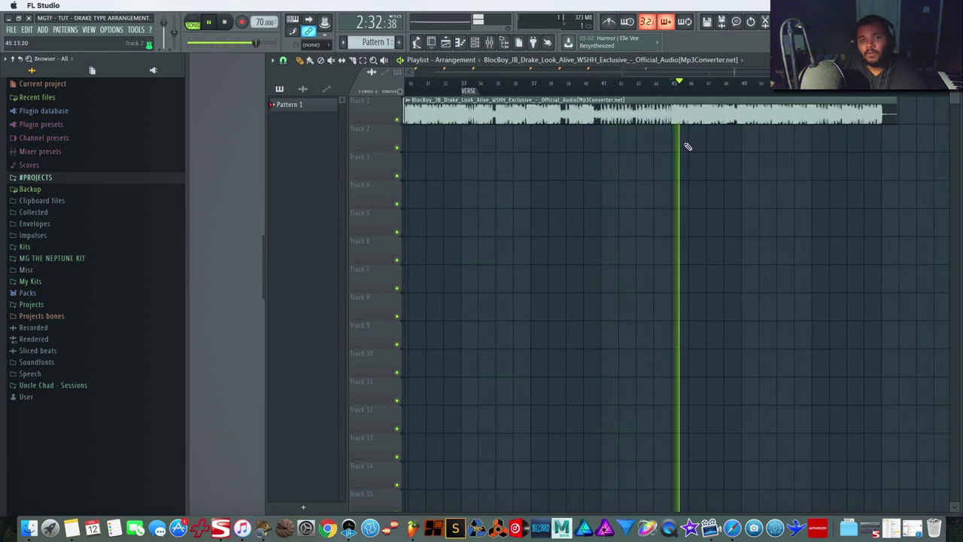
key(space)
Return to the VERSE marker at bar 33 and select bars 33 to 41, then bars 41 to 45, to compare section lengths.
scroll(687, 146, left, 3)
click(562, 85)
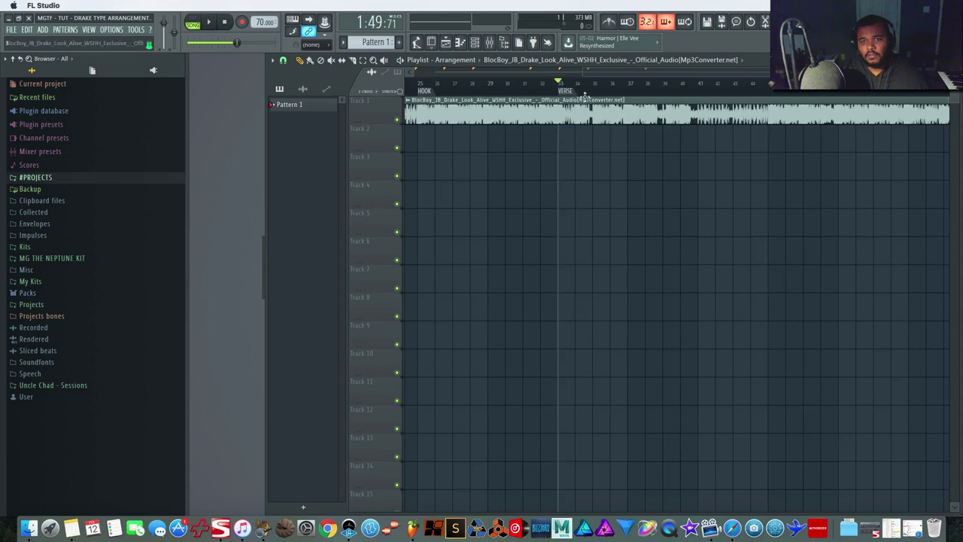
scroll(613, 143, left, 1)
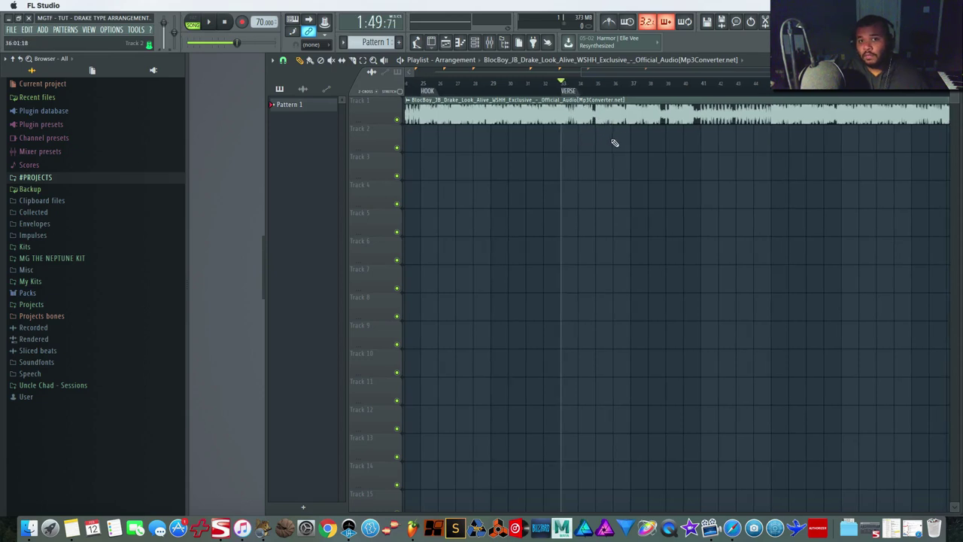
drag(707, 95, 583, 98)
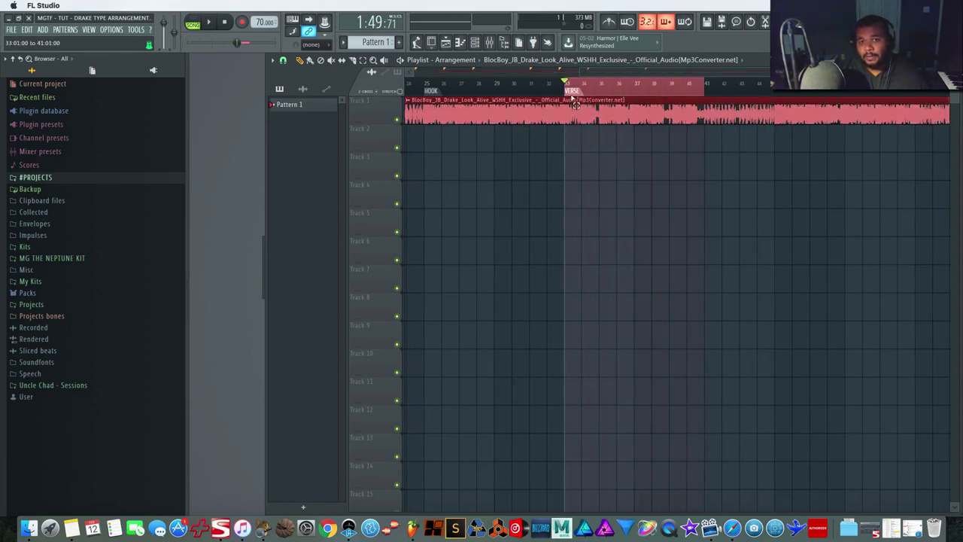
drag(774, 95, 707, 97)
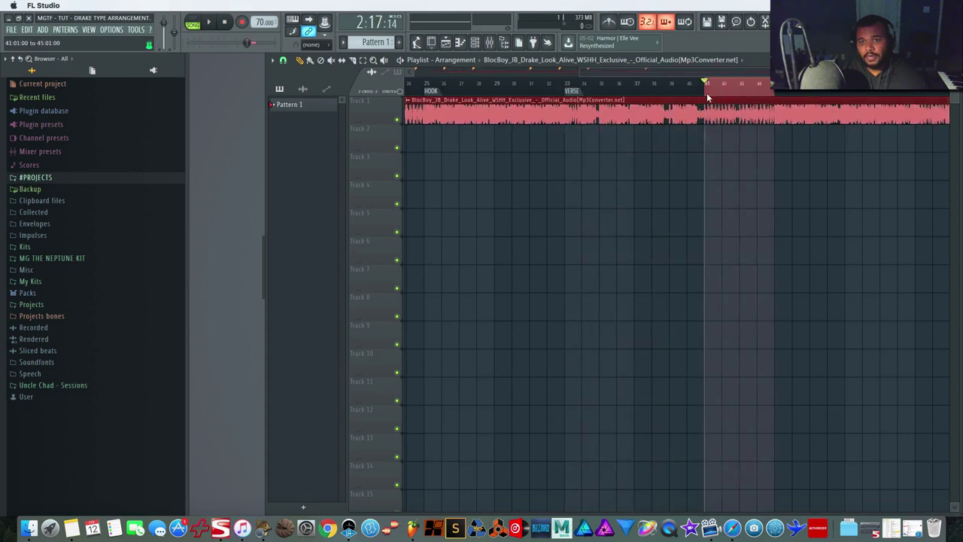
Add a time marker named HOOK at bar 45 of the playlist.
scroll(784, 155, right, 2)
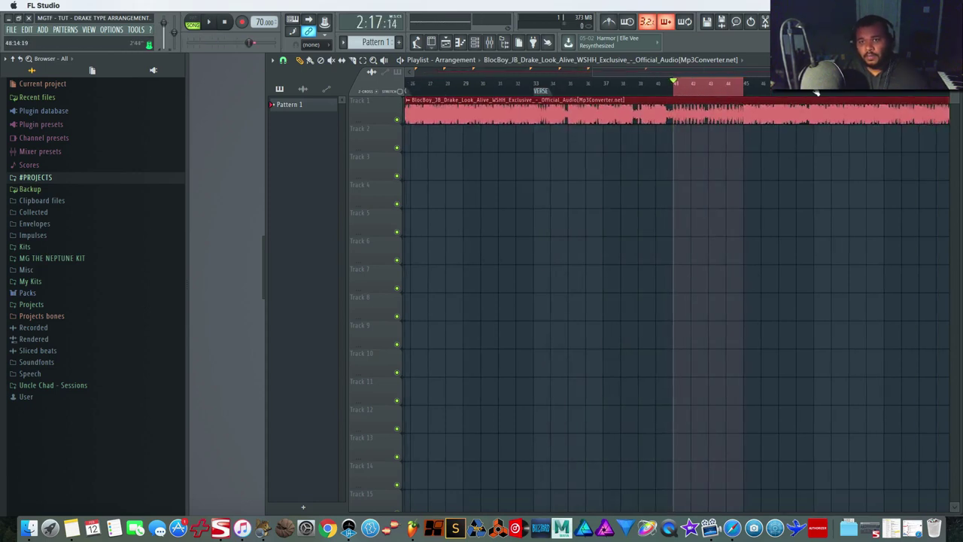
click(744, 83)
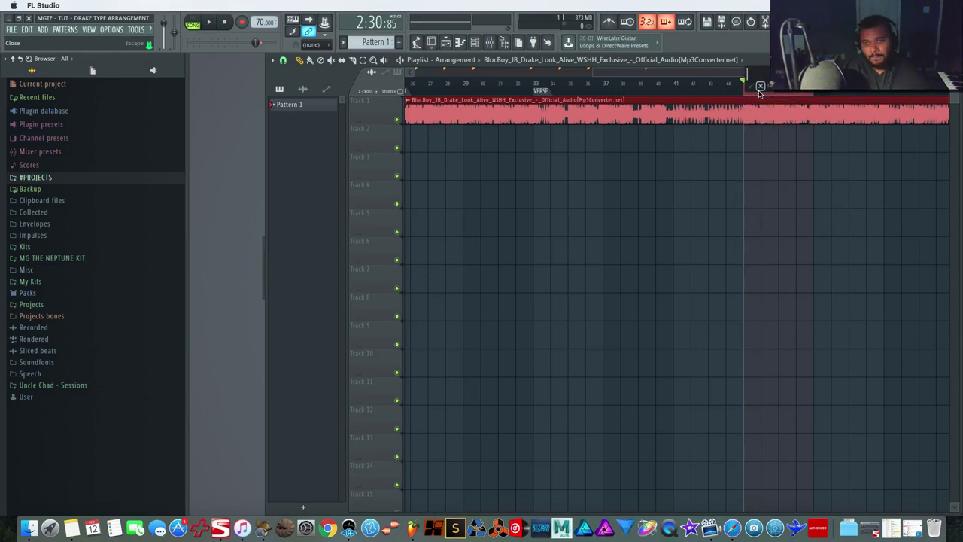
text(OK)
key(Return)
Audition the song from bar 53 and add a time marker there, near the end of the clip.
scroll(812, 145, right, 3)
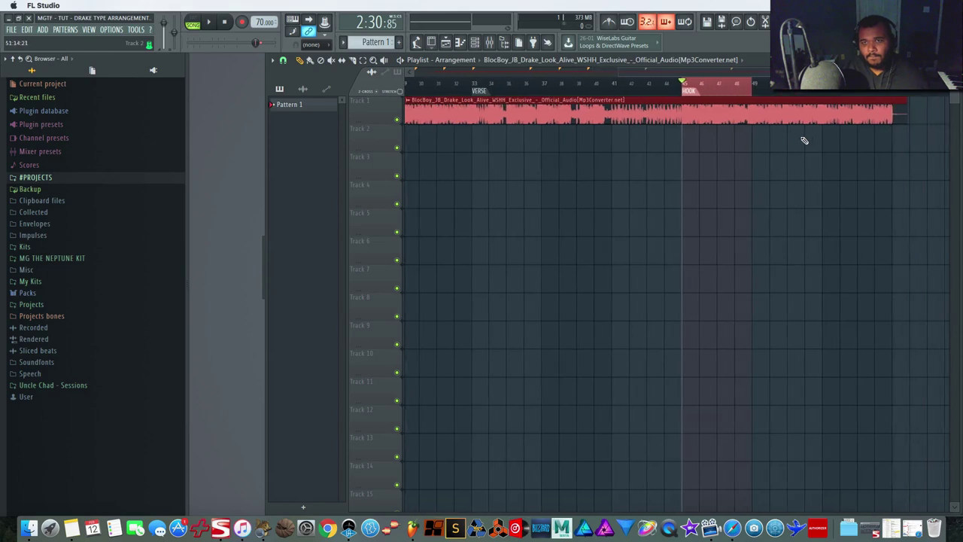
click(820, 89)
key(space)
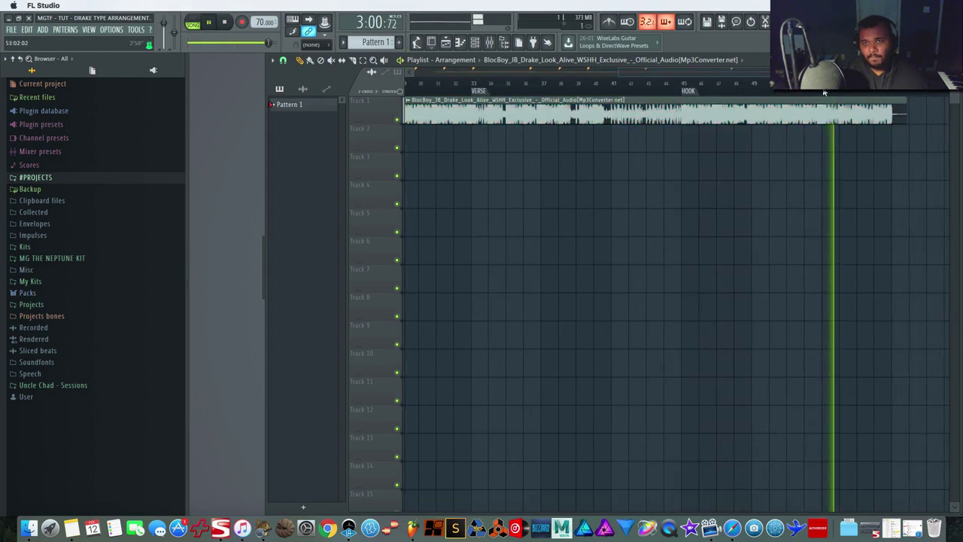
key(space)
right_click(824, 91)
key(Escape)
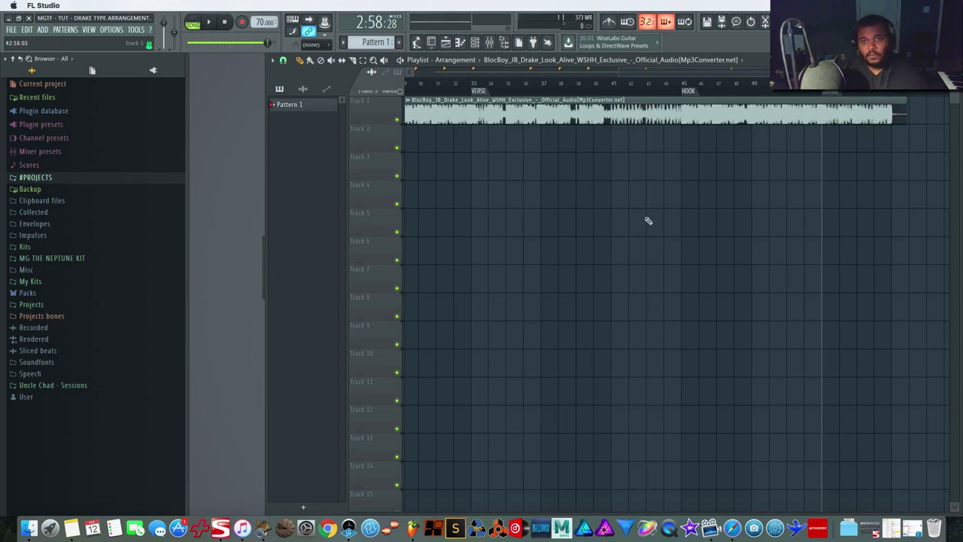
Add a time marker named BRIDGE at bar 41, between the second VERSE marker and the HOOK at bar 45.
scroll(648, 220, left, 1)
click(646, 89)
right_click(647, 89)
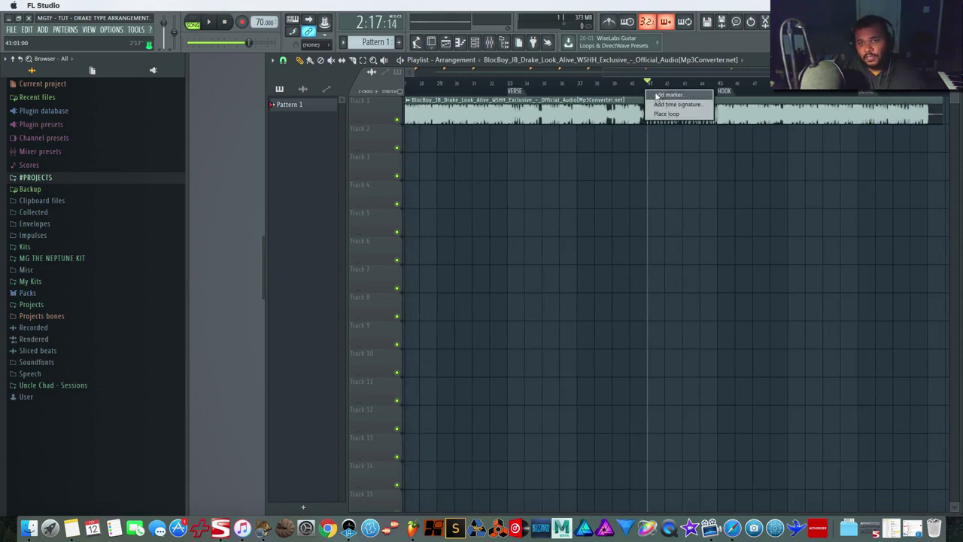
click(656, 96)
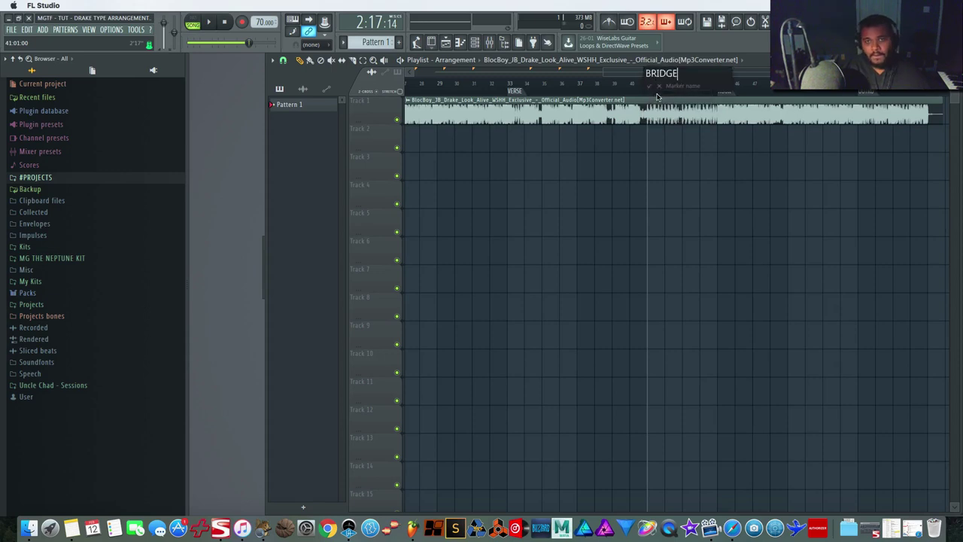
key(Return)
Review the markers from the INTRO onward and select the bars of the early sections to compare their lengths.
scroll(670, 128, left, 10)
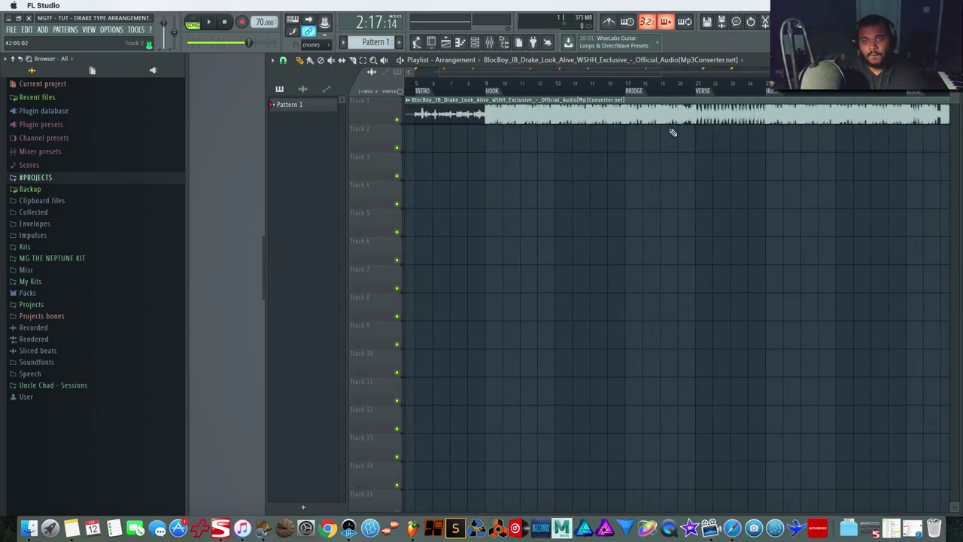
scroll(761, 164, right, 6)
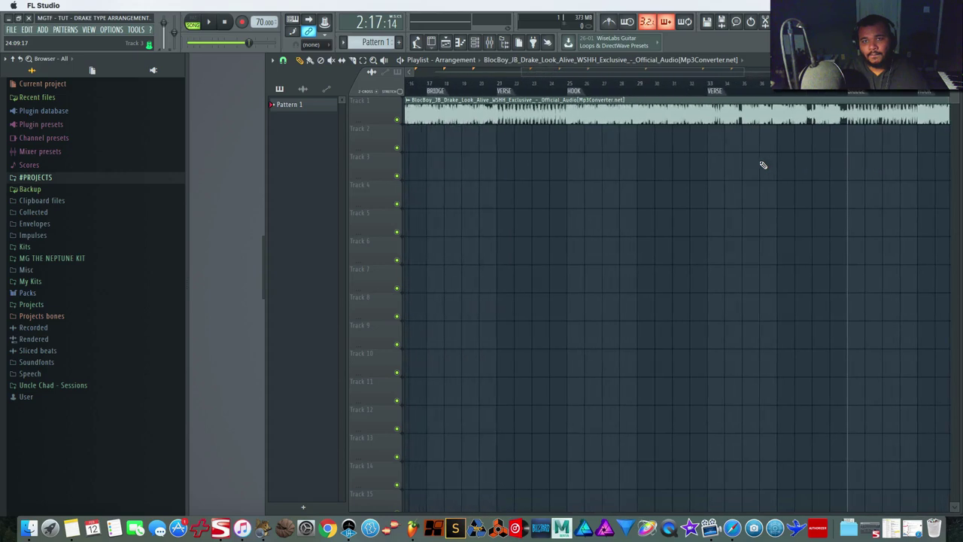
scroll(762, 165, left, 8)
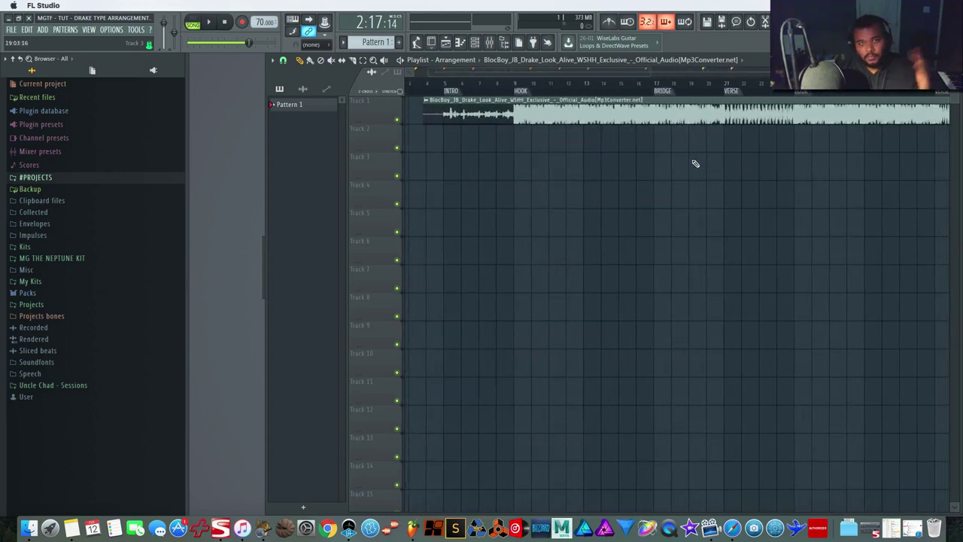
drag(644, 95, 526, 96)
scroll(765, 161, right, 3)
ctrl+click(683, 92)
drag(684, 93, 553, 92)
Select bars within the second HOOK section and bars 33 to 41 of the second VERSE to check their lengths.
scroll(661, 172, right, 3)
drag(760, 95, 638, 98)
scroll(797, 198, right, 3)
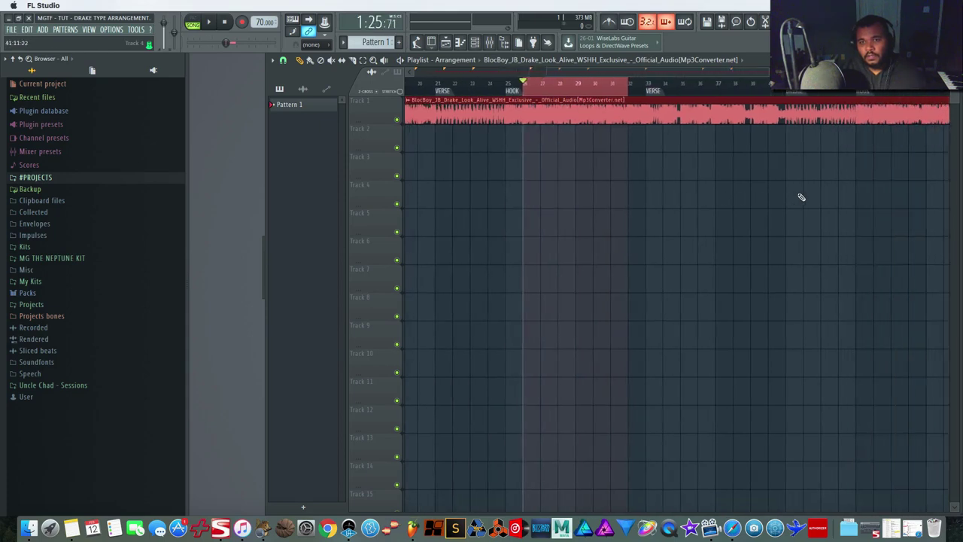
drag(771, 95, 649, 103)
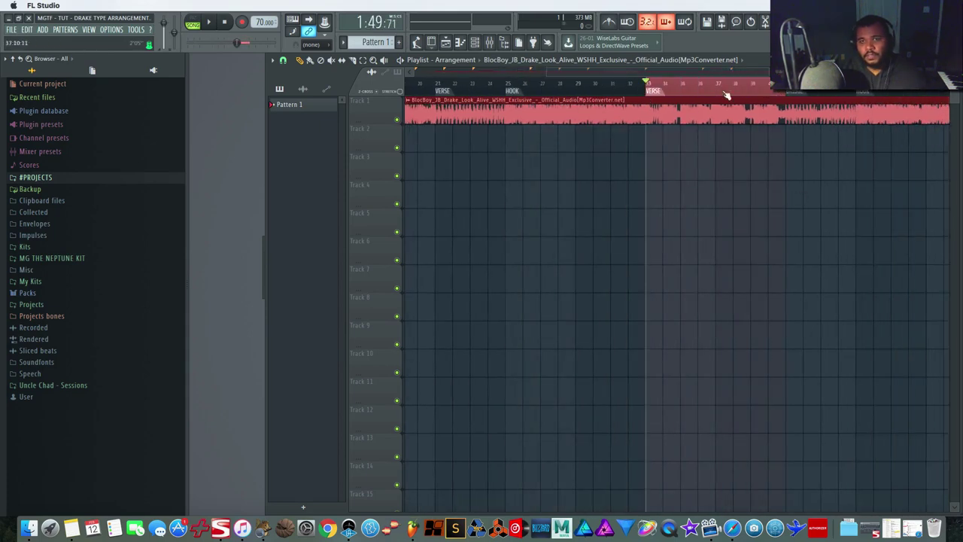
scroll(573, 133, left, 3)
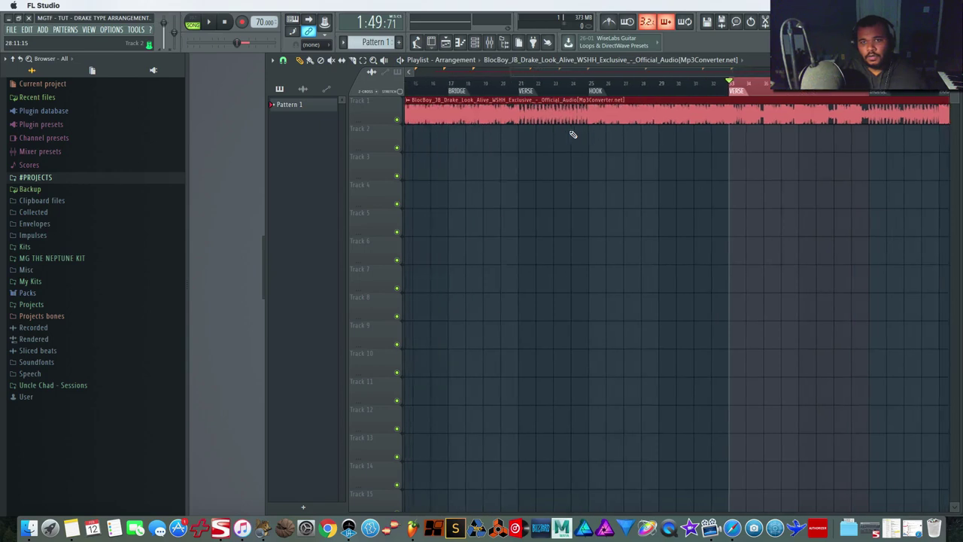
scroll(573, 133, right, 3)
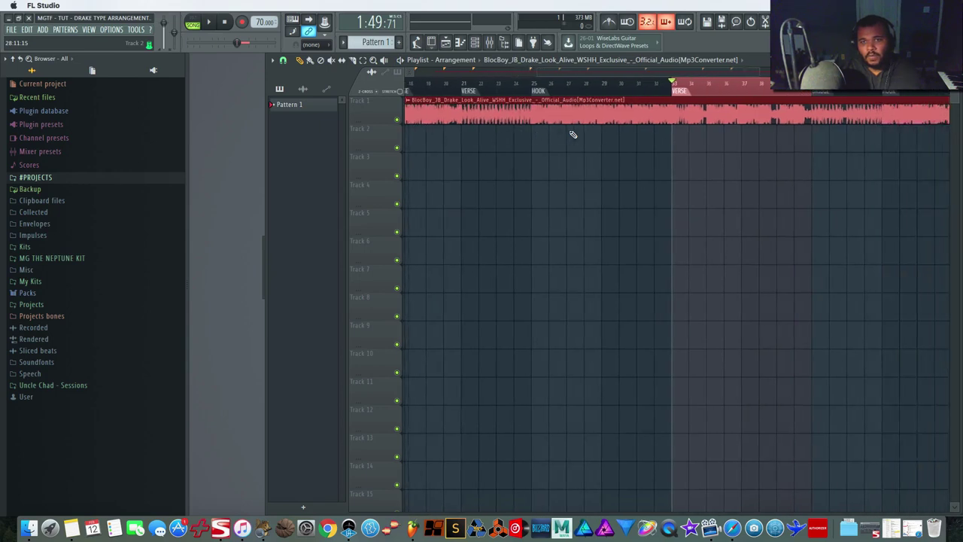
Play short passages of the second VERSE between bars 33 and 41, including bars 35 and 38, and clear the time selection.
click(681, 90)
key(space)
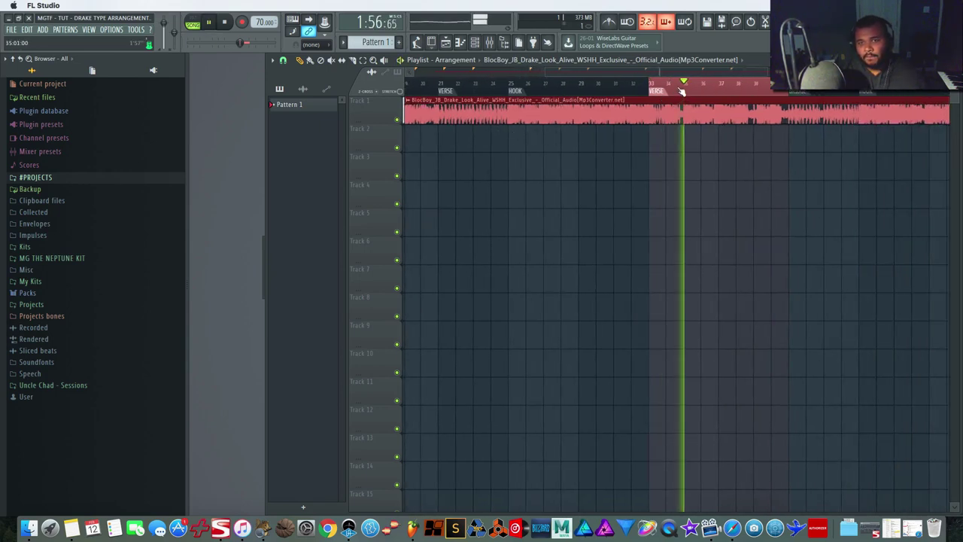
click(680, 92)
click(676, 95)
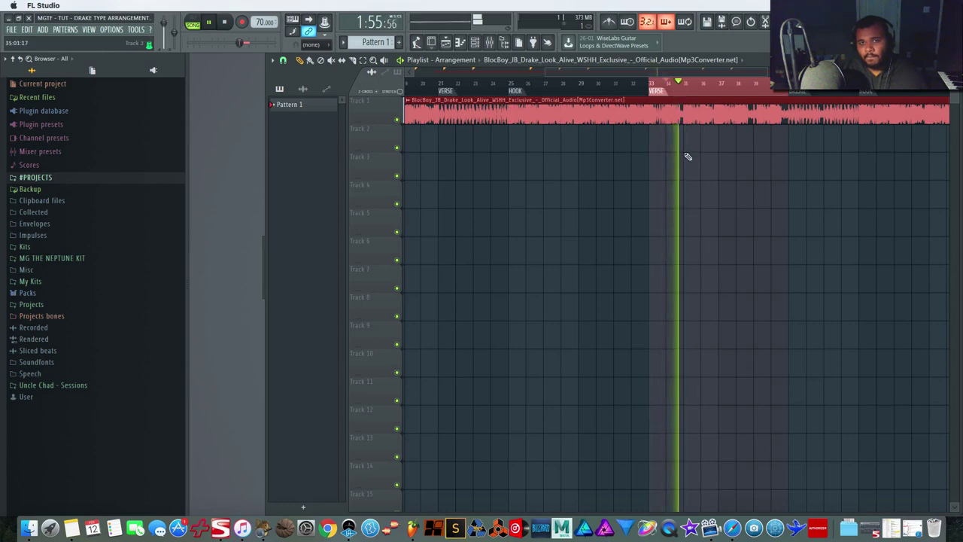
click(749, 88)
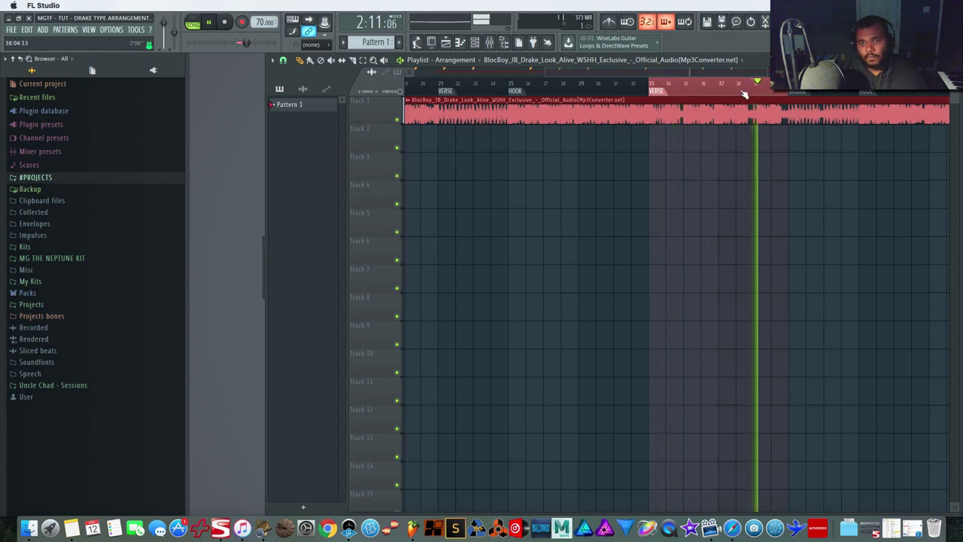
click(742, 93)
click(769, 94)
click(786, 93)
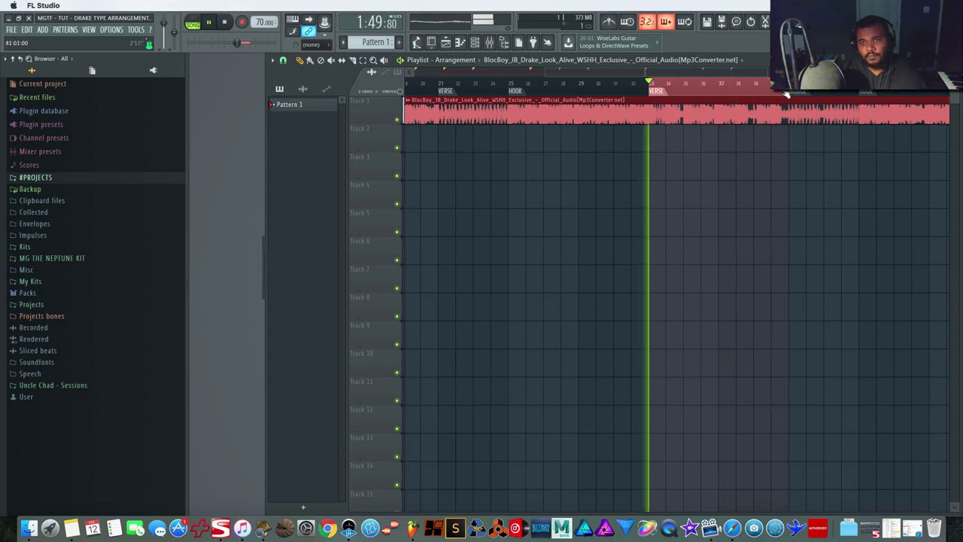
key(space)
key(ctrl+d)
Zoom the playlist out to review more of the marked sections and place the playback position at the VERSE marker on bar 21.
scroll(674, 185, left, 5)
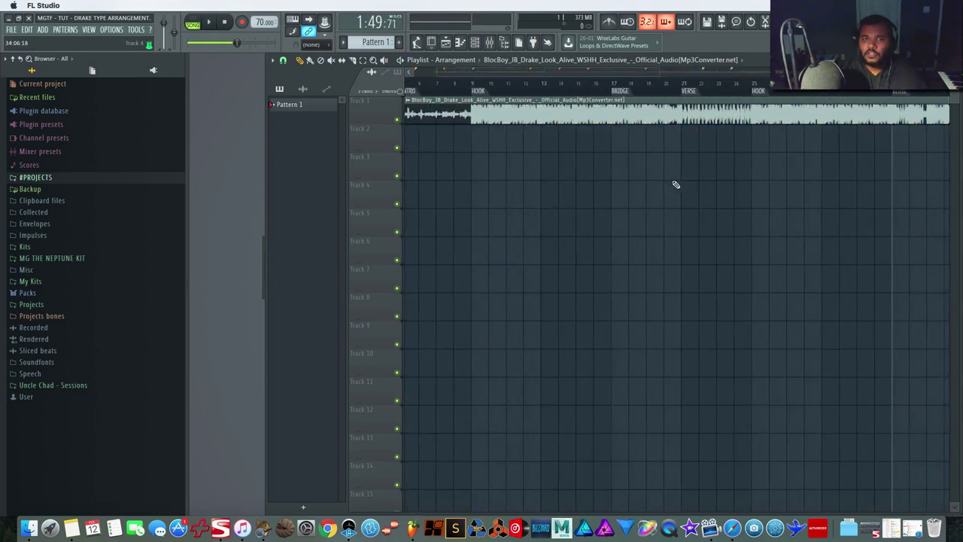
scroll(674, 185, left, 2)
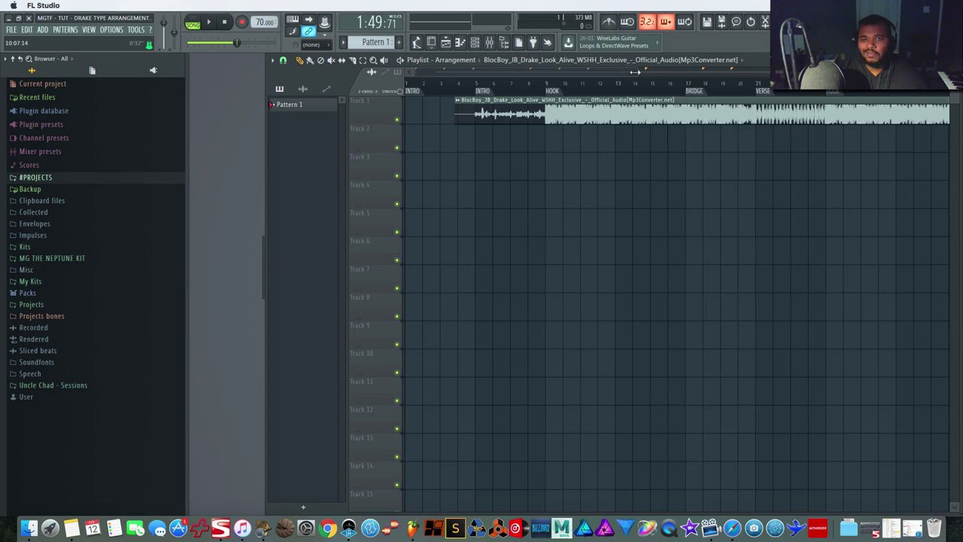
drag(637, 71, 659, 76)
click(678, 84)
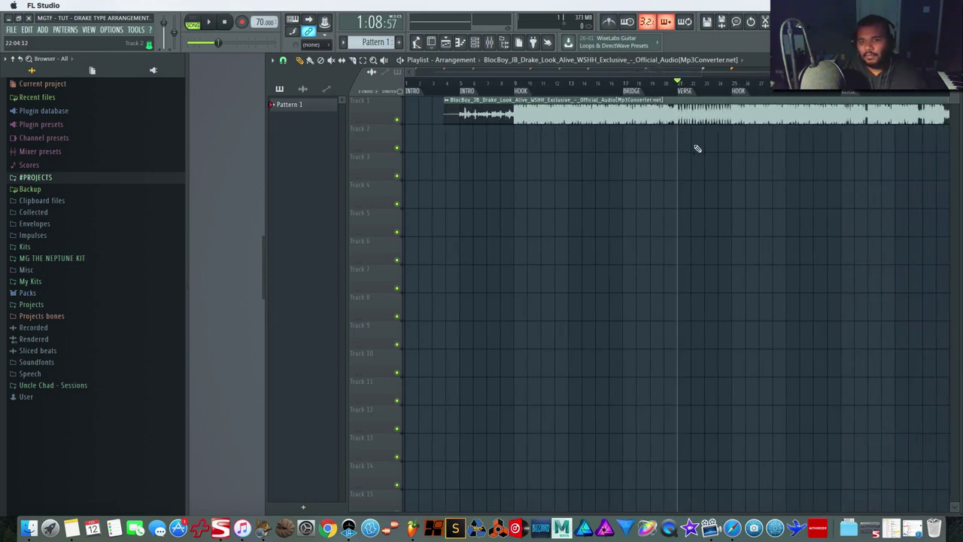
scroll(697, 148, right, 2)
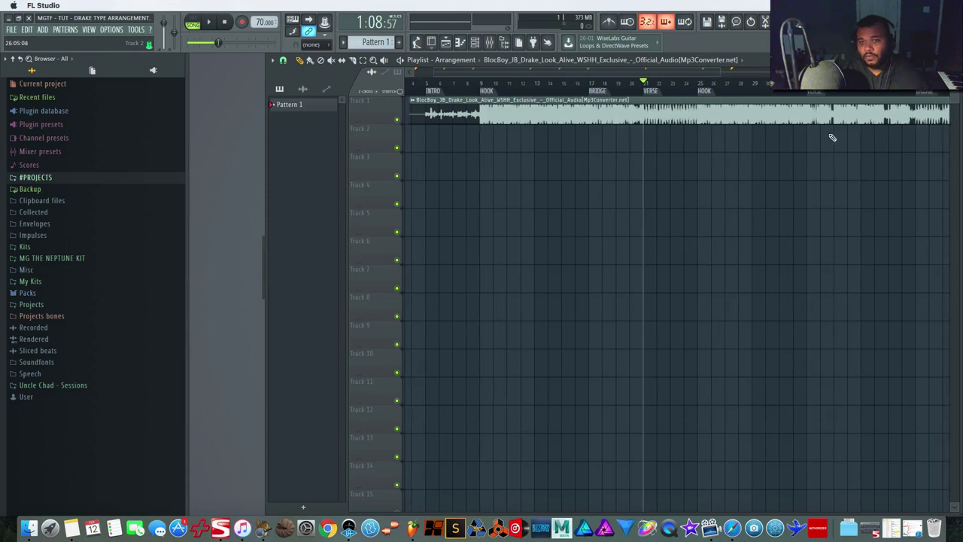
Switch to Finder to view the #PROJECTS folder and bring the playlist back to bar 1.
click(27, 529)
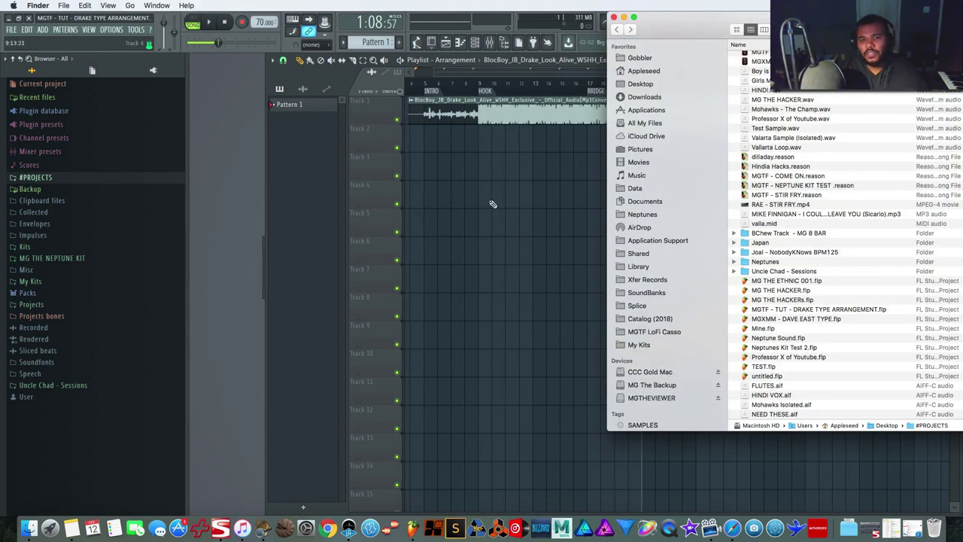
drag(523, 74, 474, 77)
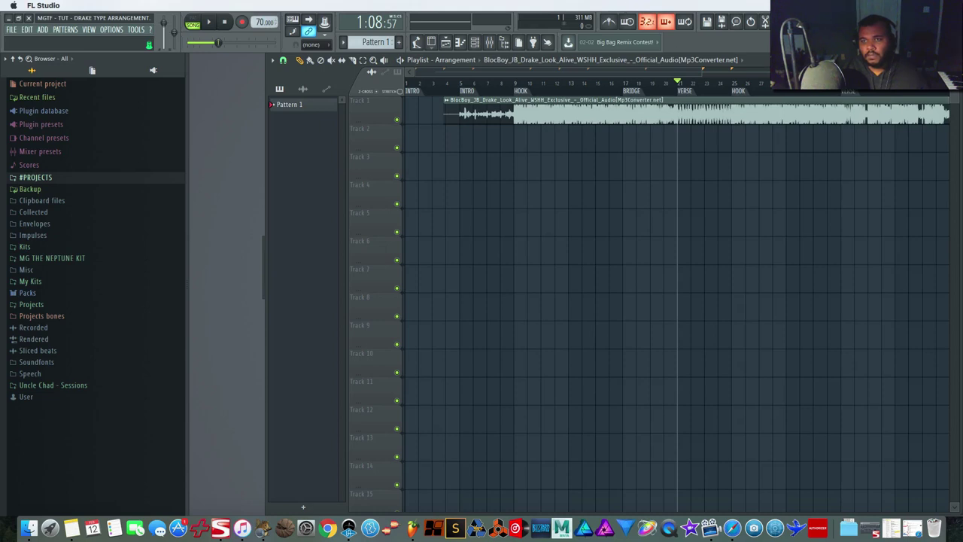
Calculate 155/2 in Spotlight and return to the playlist.
key(super+space)
text(1)
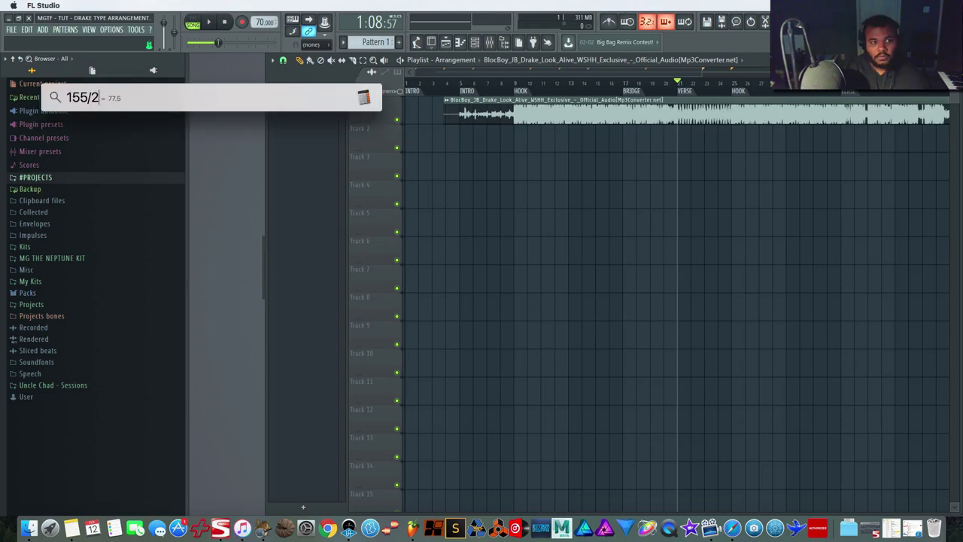
key(Escape)
click(505, 223)
Delete the reference song clip from Track 1, keeping the section markers.
right_click(526, 222)
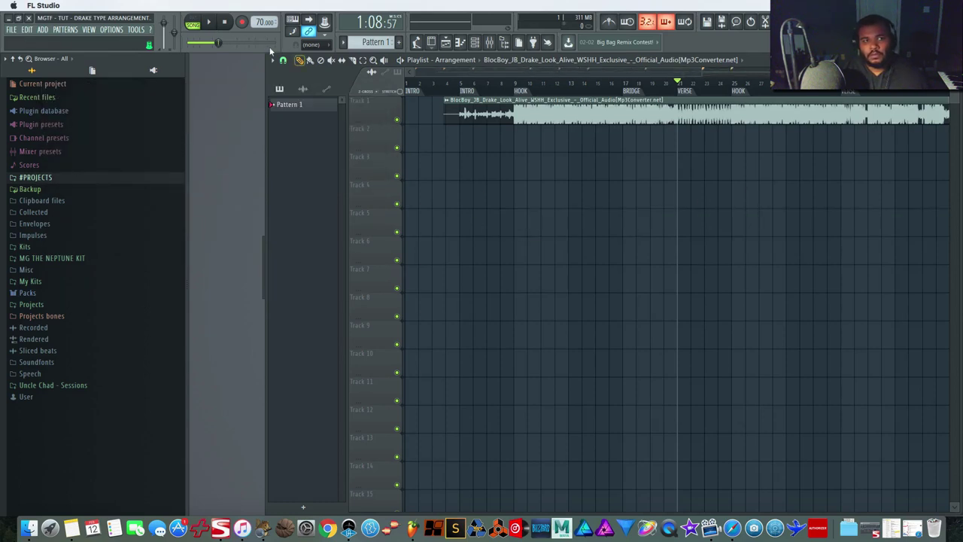
right_click(547, 113)
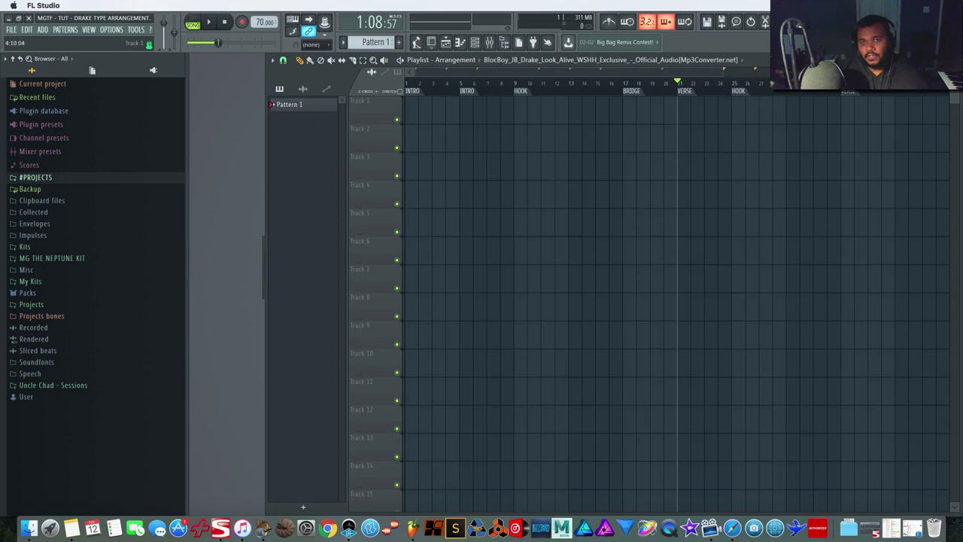
Set the project tempo to 77.5 BPM.
right_click(261, 26)
click(312, 137)
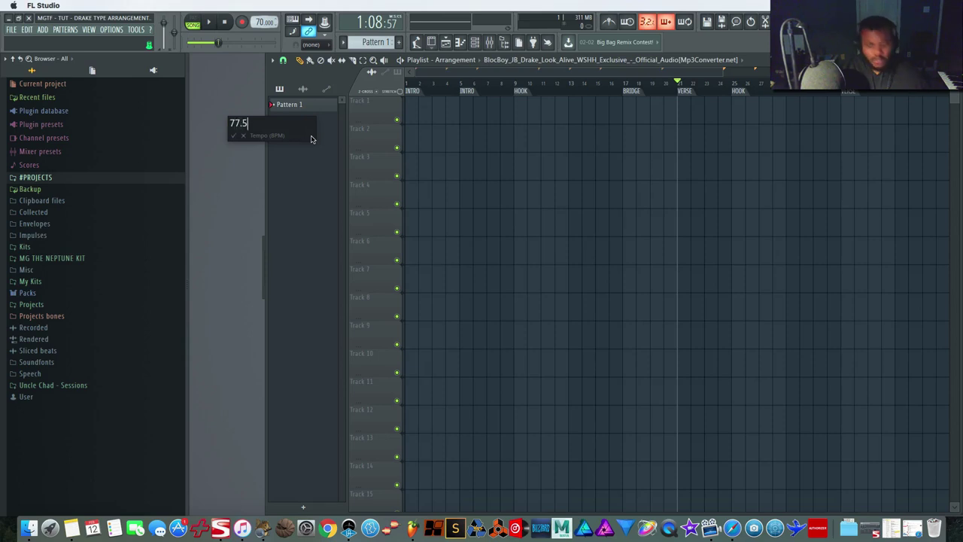
key(Return)
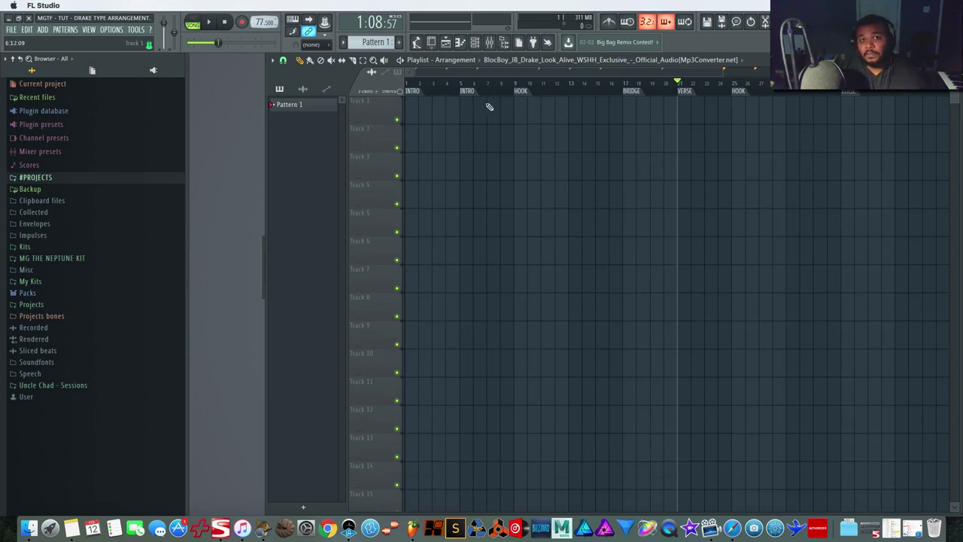
Switch to Finder and open the BChew Track - MG 8 BAR folder inside #PROJECTS.
drag(721, 73, 690, 73)
click(33, 530)
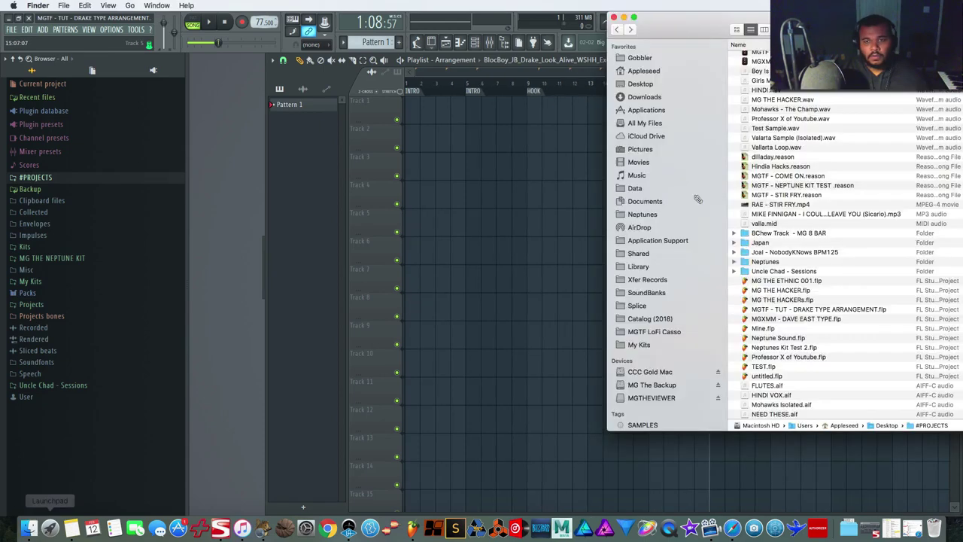
scroll(783, 132, up, 1)
scroll(782, 132, down, 1)
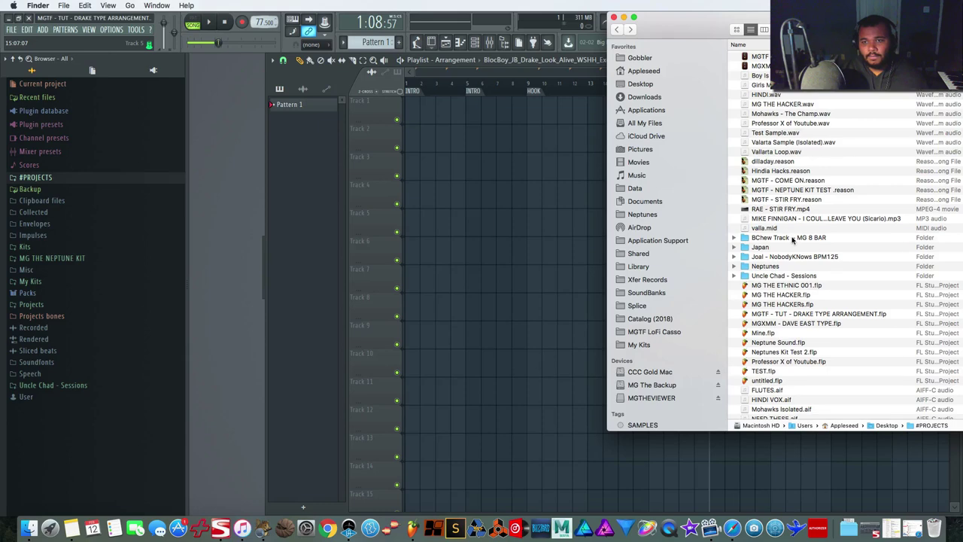
double_click(791, 237)
Select all the WAV stems in the folder and add them to the playlist as separate clips starting from Track 3.
click(783, 57)
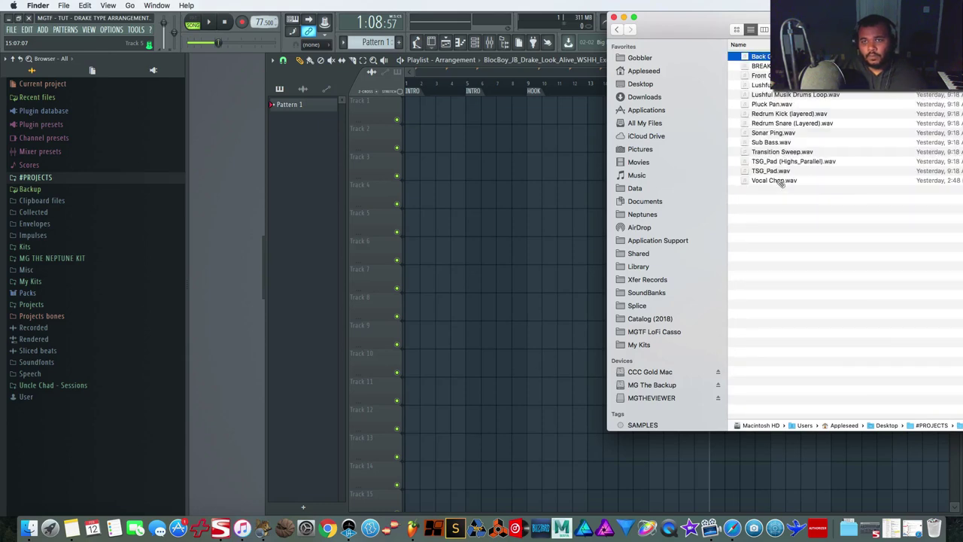
super+click(777, 182)
key(super+a)
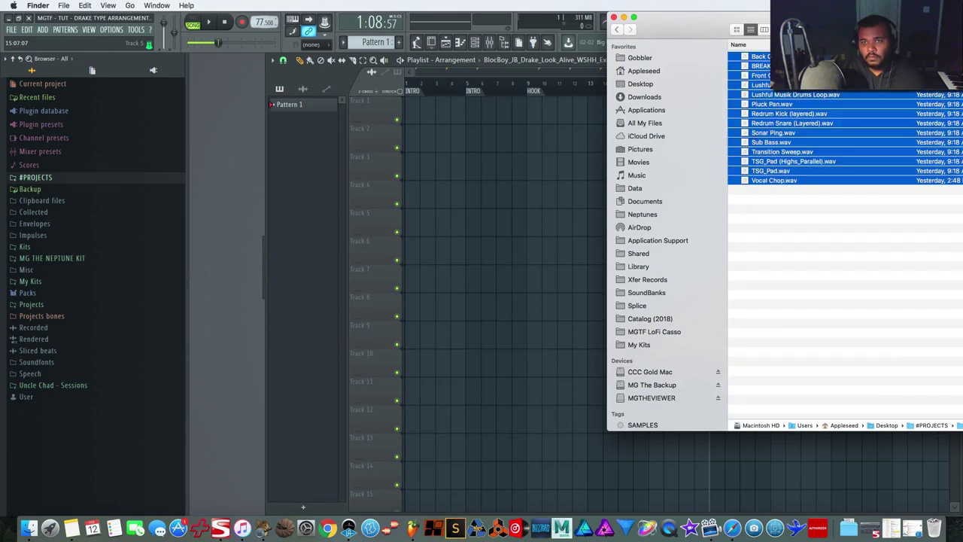
drag(782, 97, 523, 174)
scroll(561, 220, down, 2)
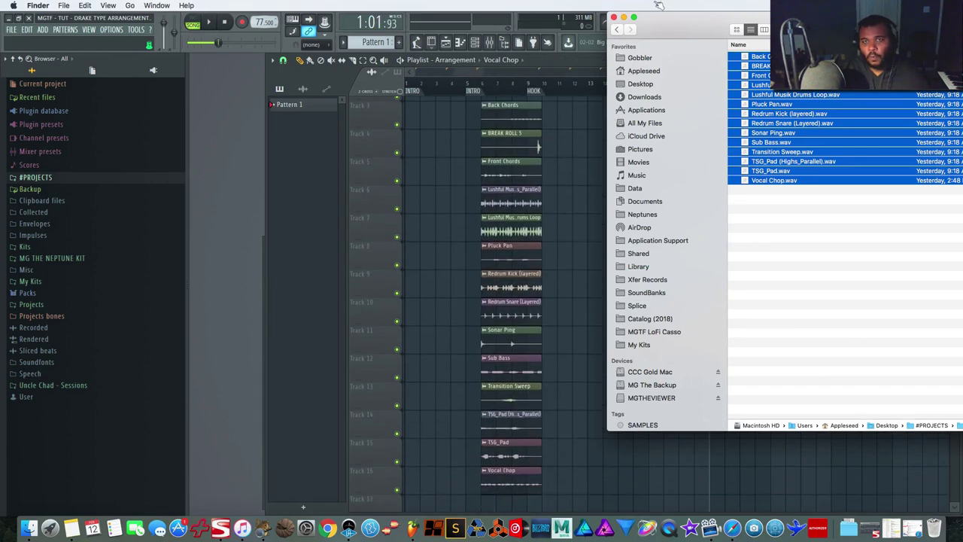
Close the Finder window, align all the stem clips to the INTRO marker on bar 5, and loop the four bars they cover.
click(613, 18)
drag(576, 101, 486, 484)
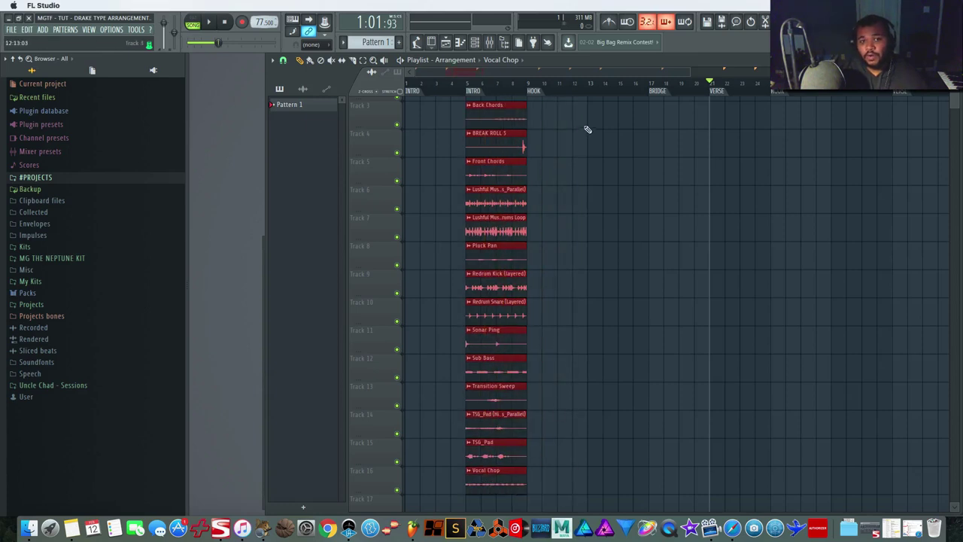
drag(528, 90, 472, 98)
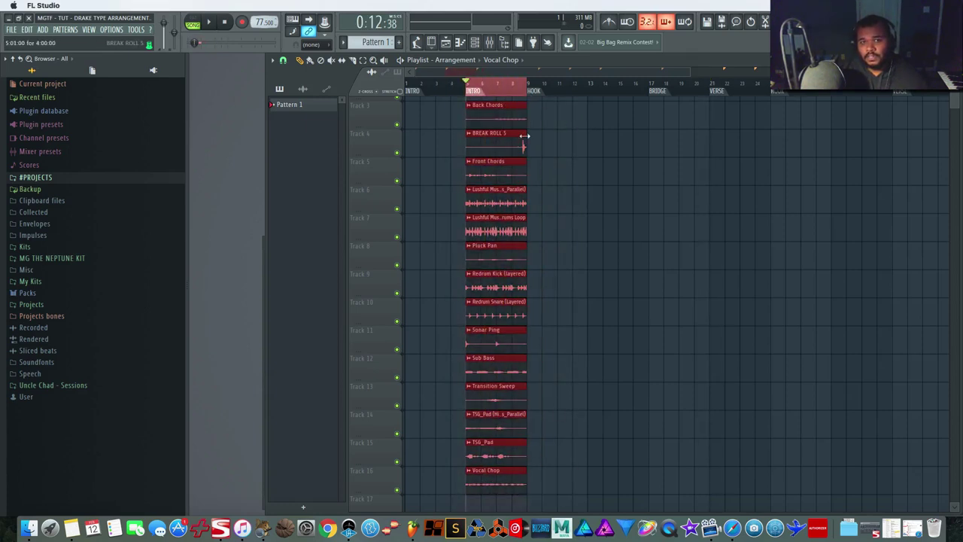
scroll(533, 181, up, 2)
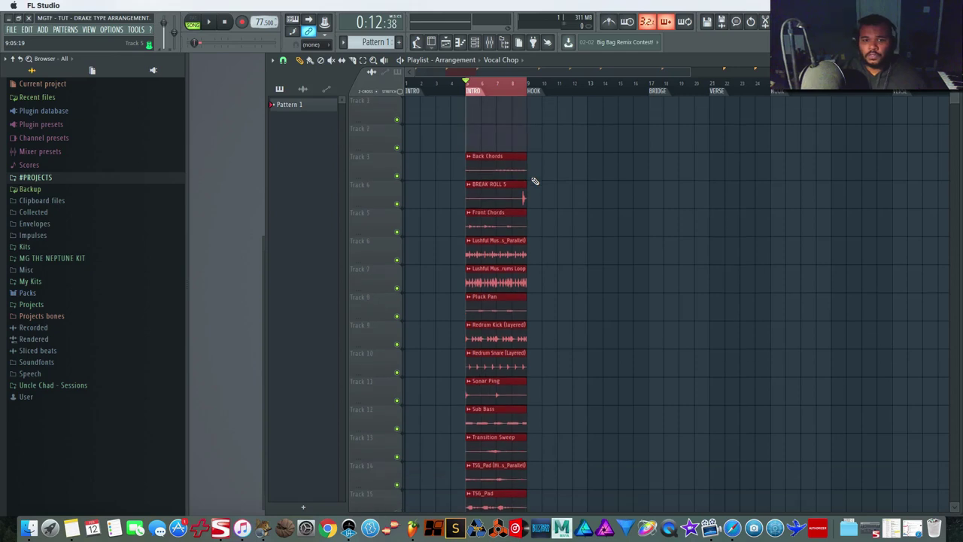
Deselect the clips and play the looped INTRO section to audition the stems while looking through their tracks.
key(space)
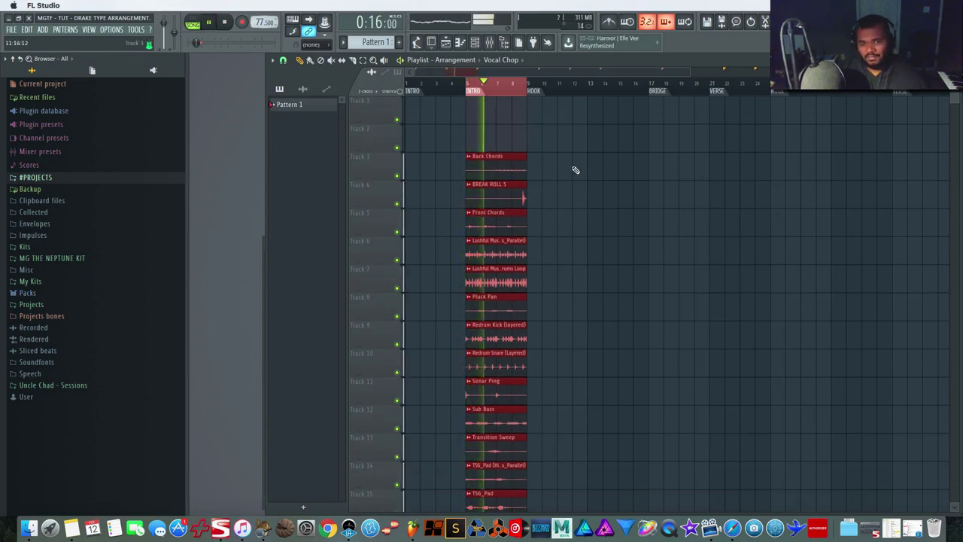
super+click(577, 199)
scroll(572, 218, down, 4)
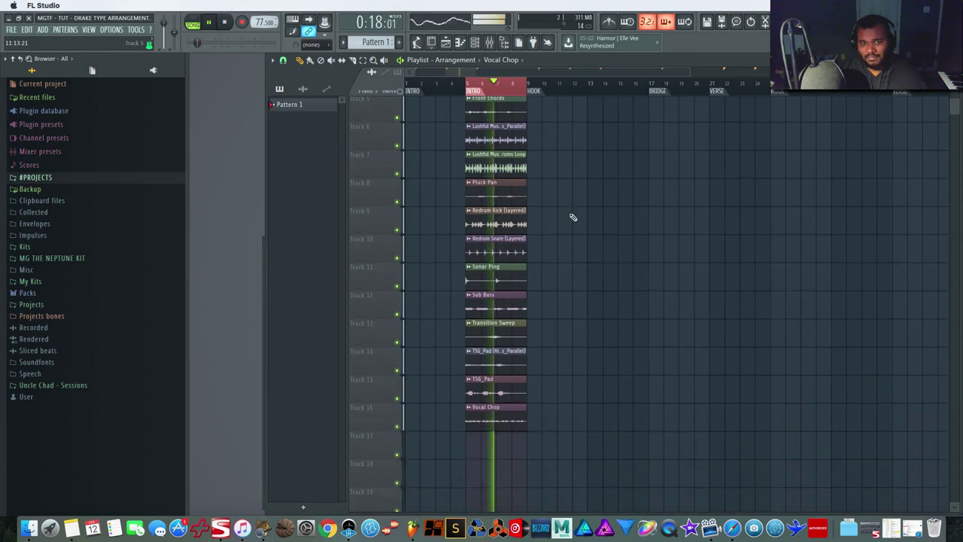
scroll(572, 218, up, 1)
scroll(572, 218, left, 1)
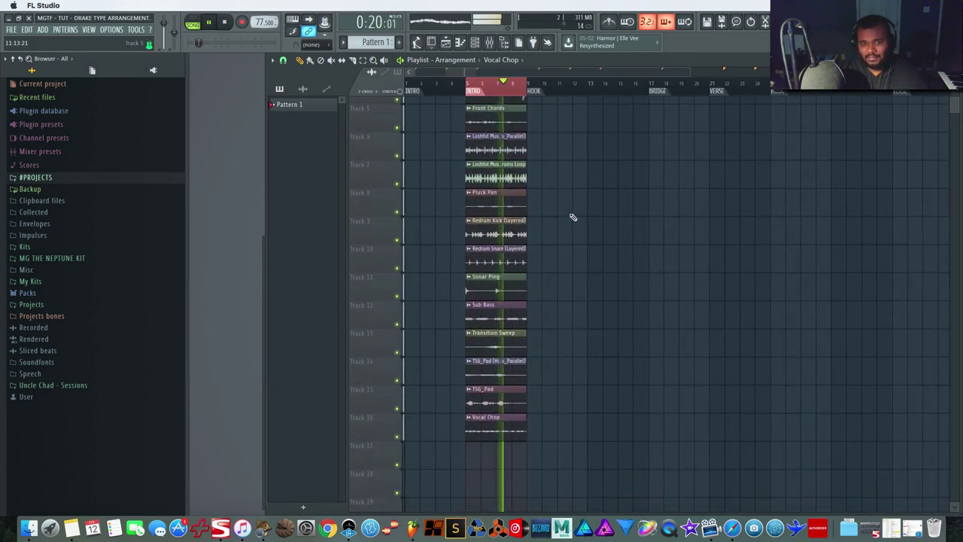
scroll(566, 208, up, 2)
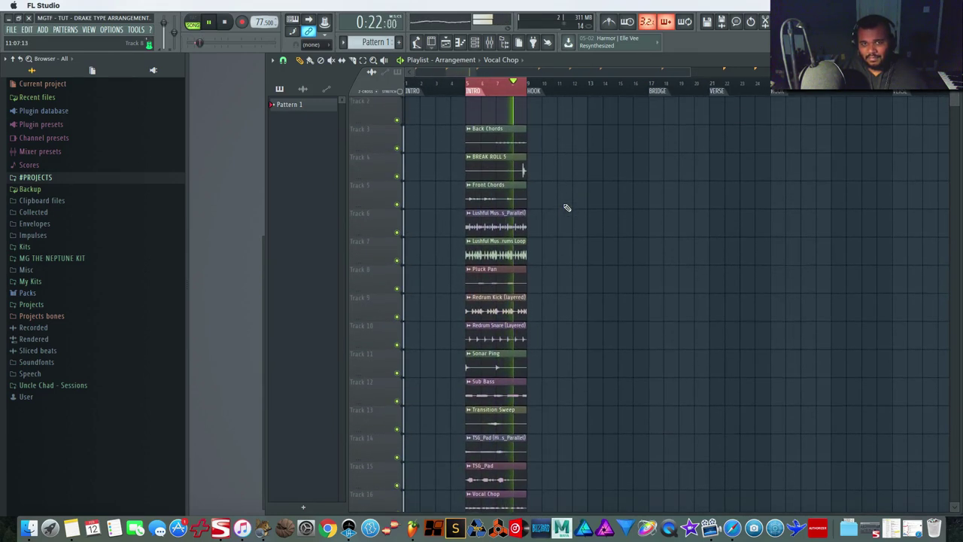
scroll(566, 208, down, 2)
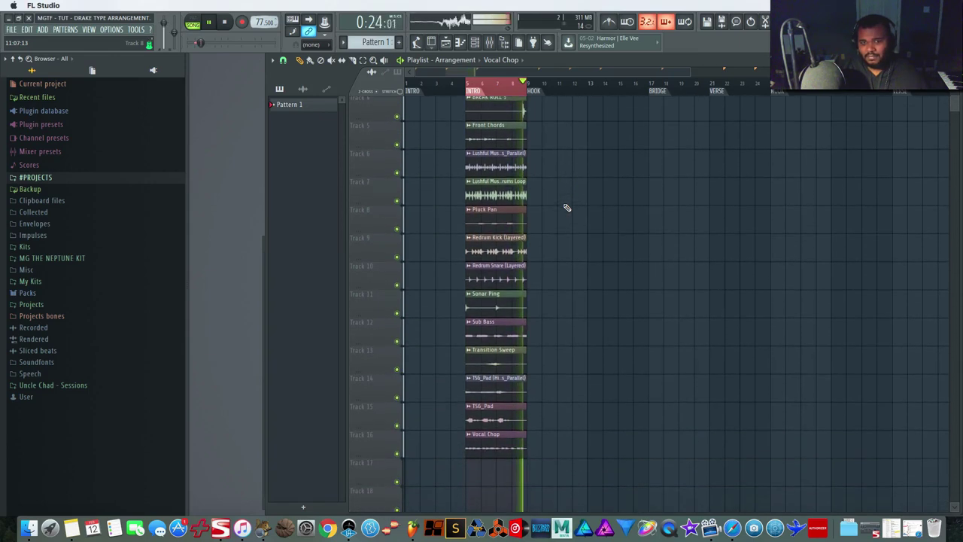
key(space)
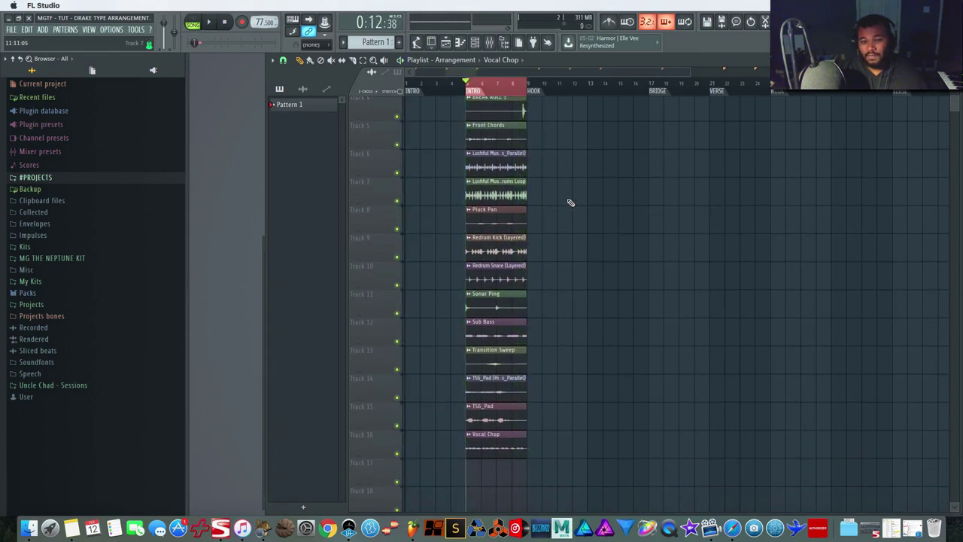
scroll(568, 203, up, 1)
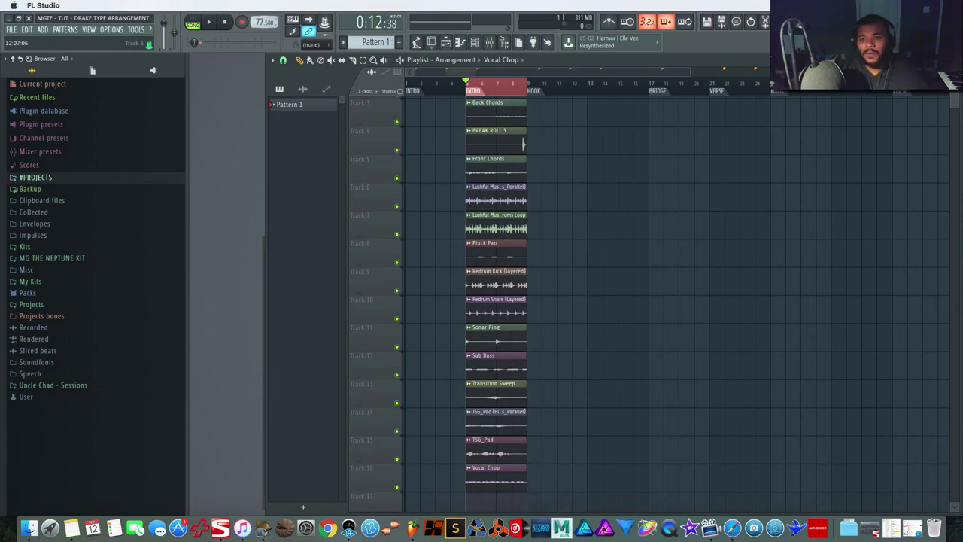
scroll(523, 143, down, 3)
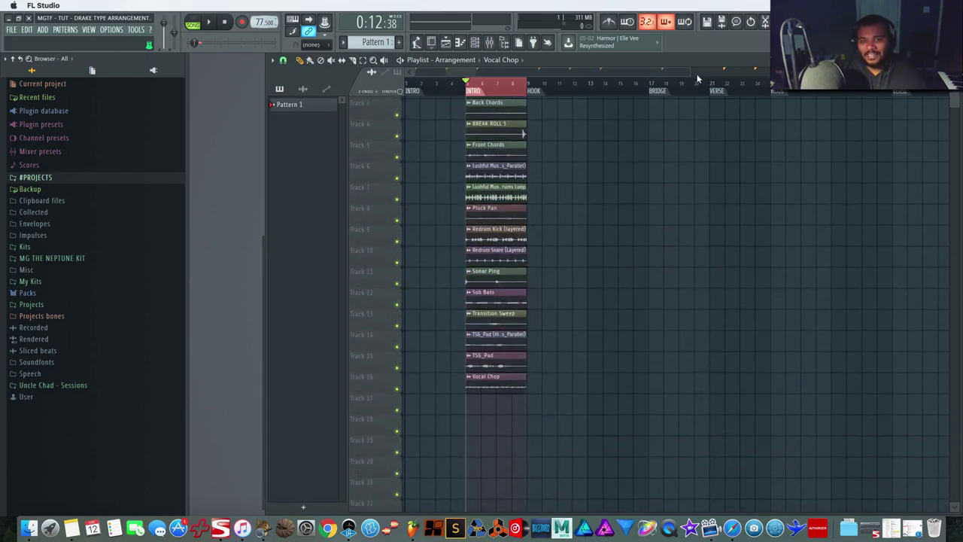
Open the Channel rack and select every stem channel from Back Chords through Vocal Chop, leaving out the reference song.
mouse_move(689, 73)
mouse_down()
mouse_move(430, 74)
mouse_move(478, 70)
mouse_move(505, 89)
mouse_up()
scroll(825, 252, down, 2)
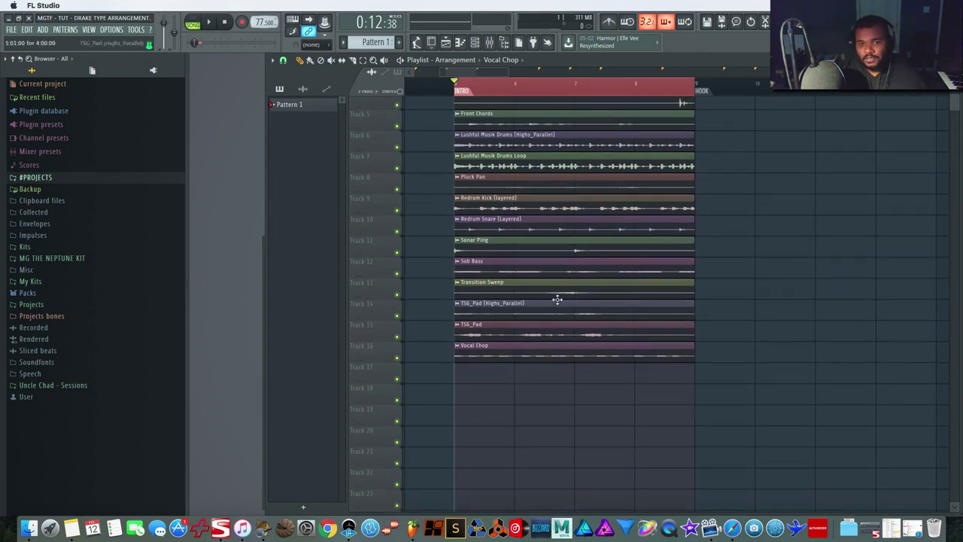
mouse_move(541, 269)
mouse_down()
mouse_move(535, 355)
mouse_move(535, 264)
mouse_up()
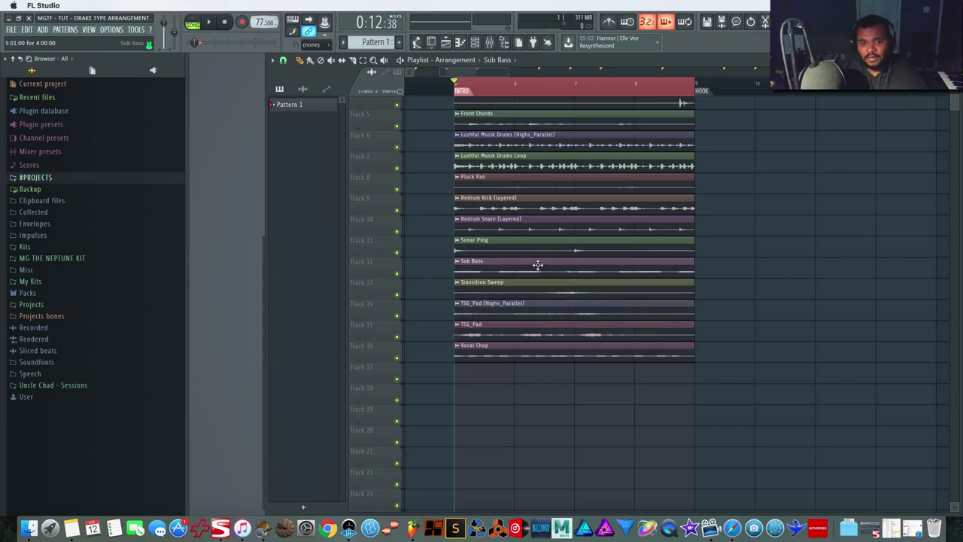
click(475, 42)
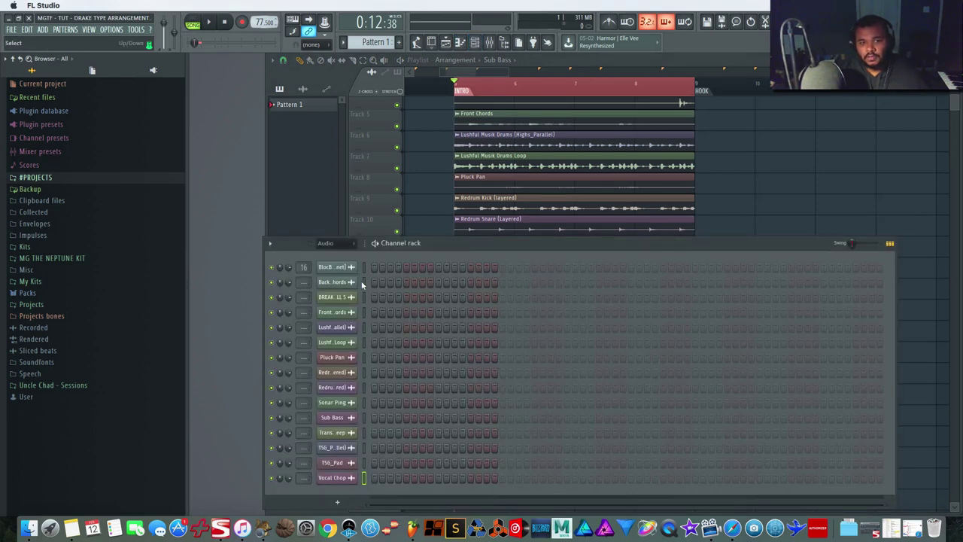
drag(363, 281, 358, 488)
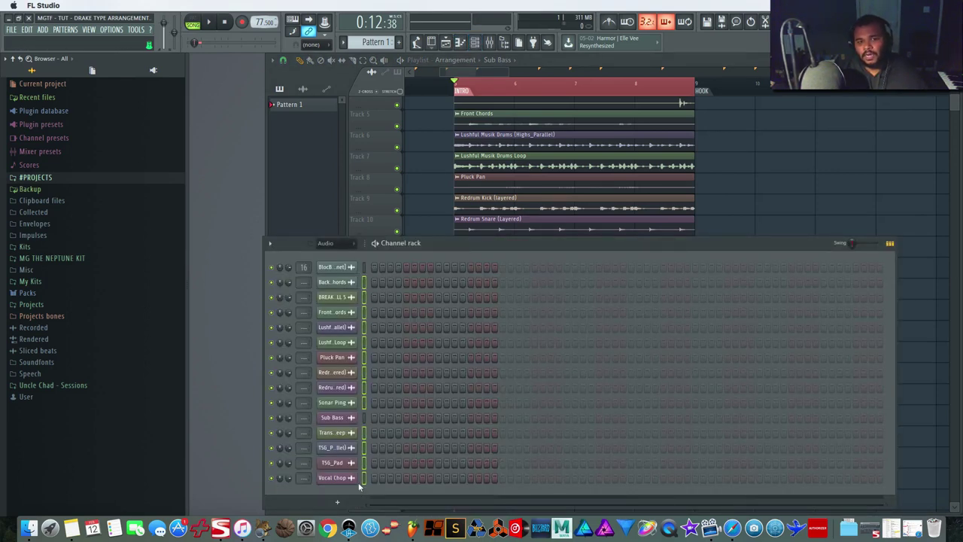
click(365, 283)
drag(365, 283, 374, 408)
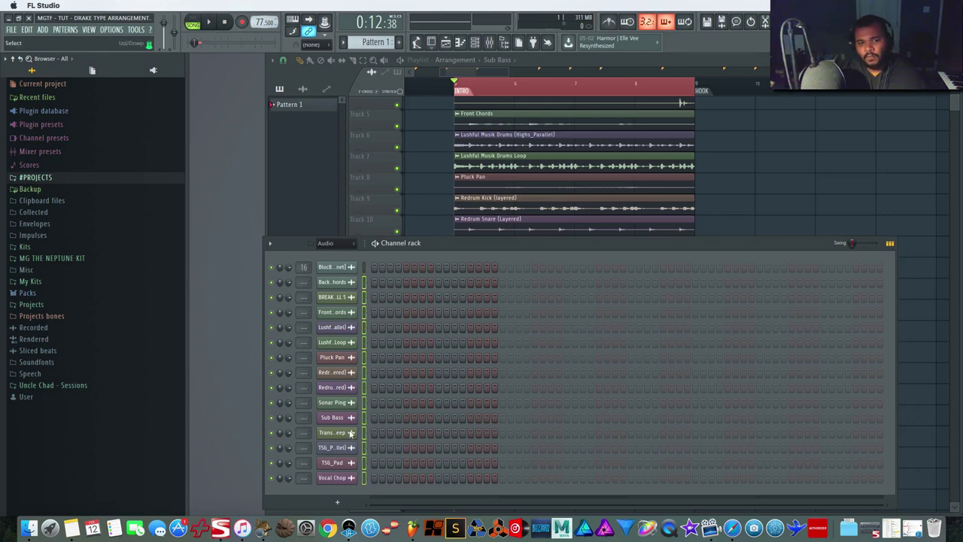
Color the selected channels with a gradient from purple to gray.
click(271, 244)
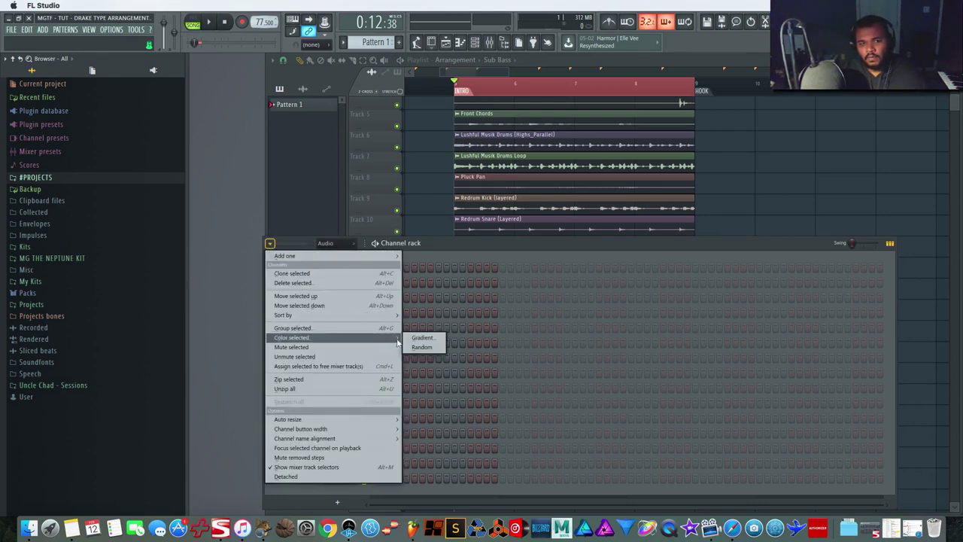
click(418, 339)
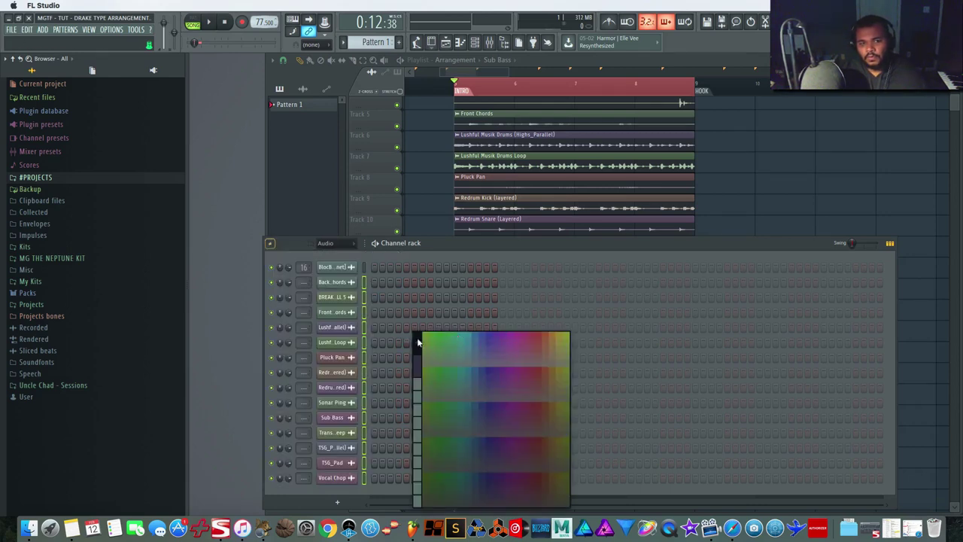
click(492, 338)
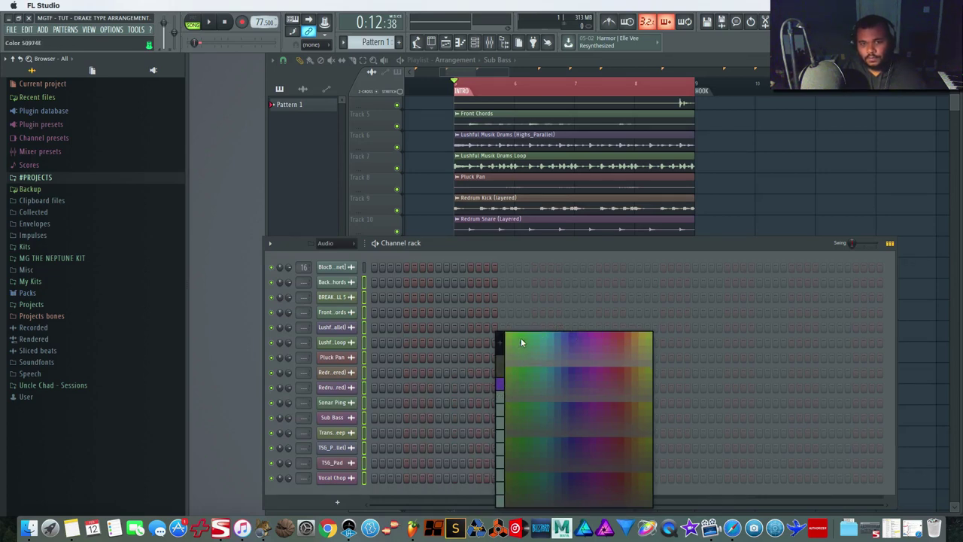
click(501, 398)
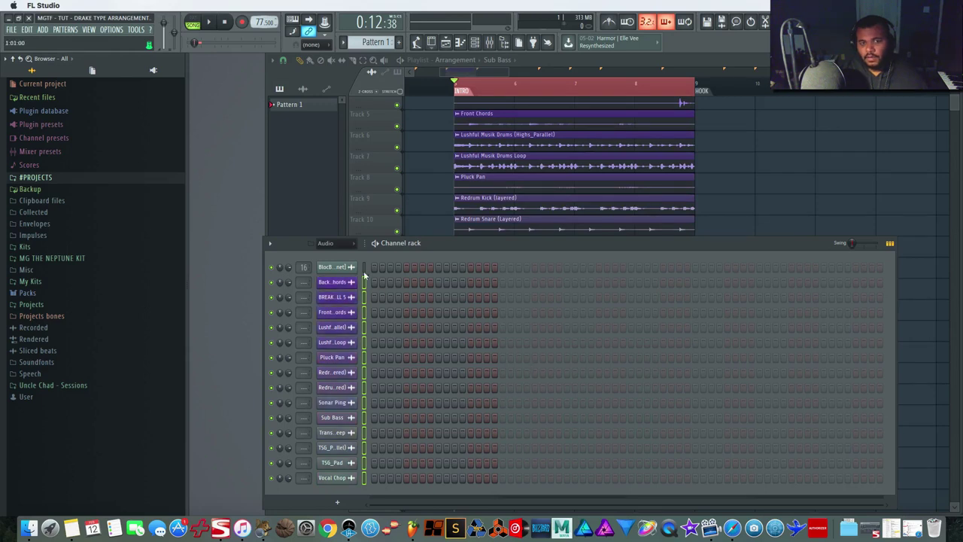
Color the selected channels with a gradient from purple to red.
click(271, 244)
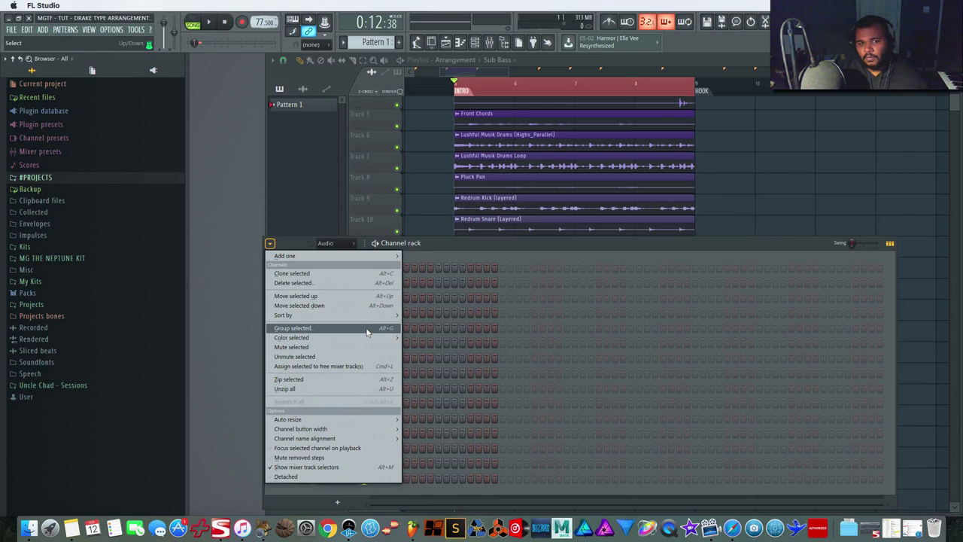
click(367, 329)
key(Escape)
click(271, 244)
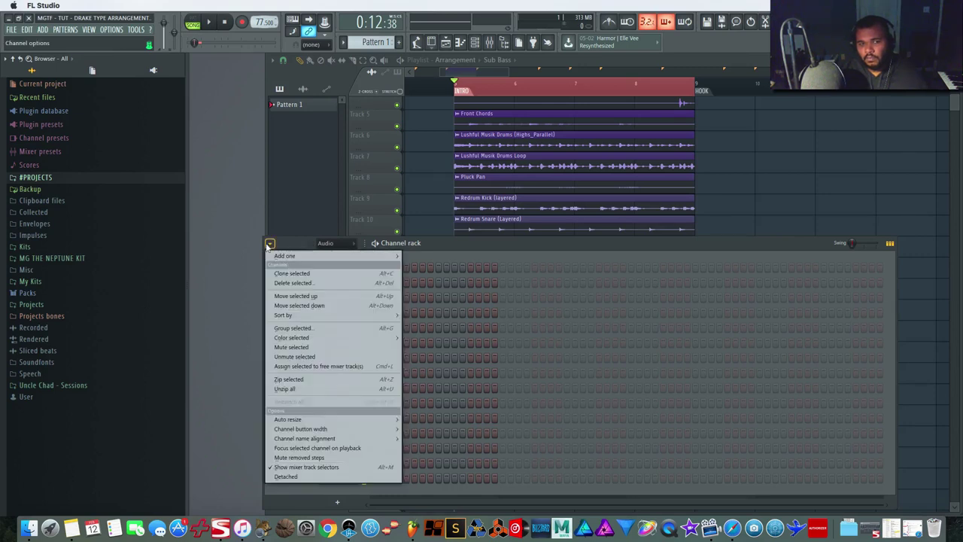
click(424, 338)
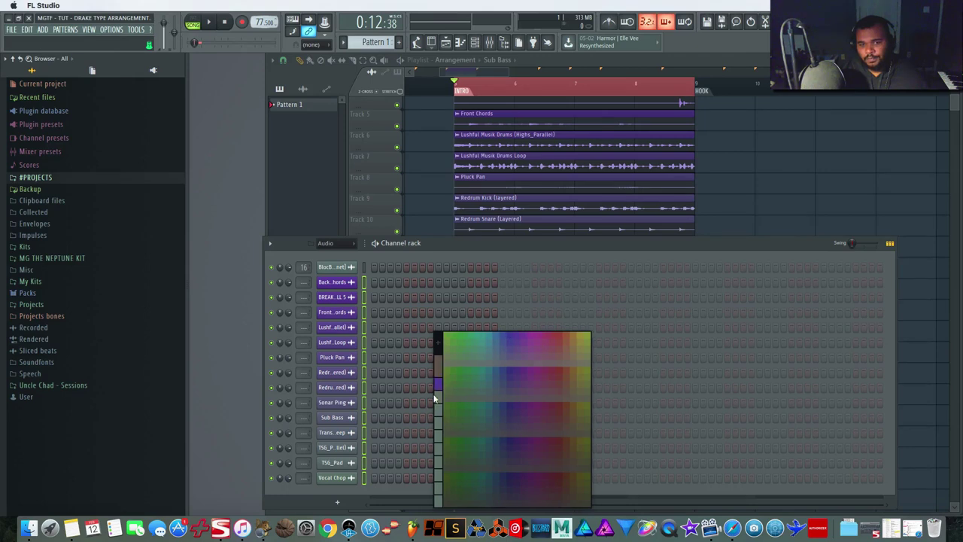
click(554, 376)
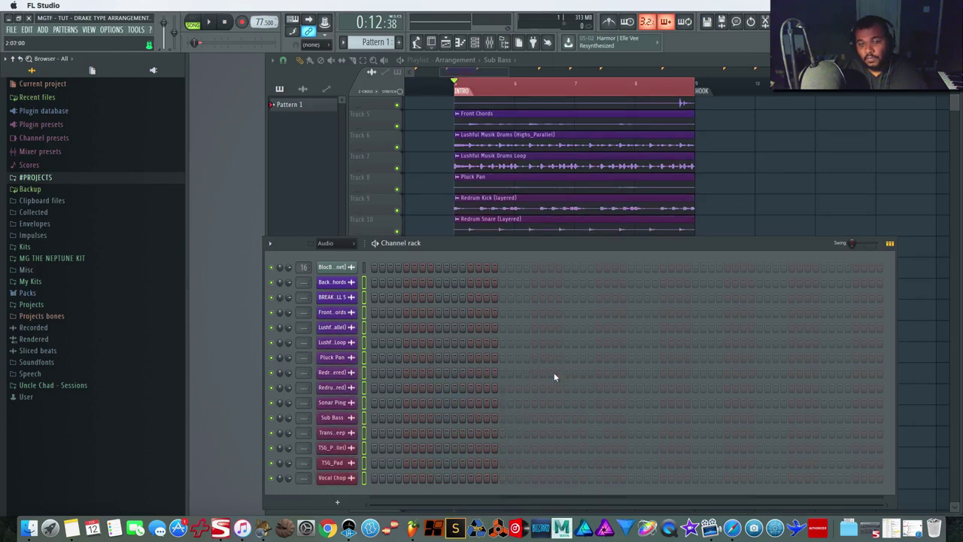
Return to the playlist and move the Sub Bass clip down to Track 20, keeping its start at bar 5.
click(834, 161)
scroll(768, 247, up, 2)
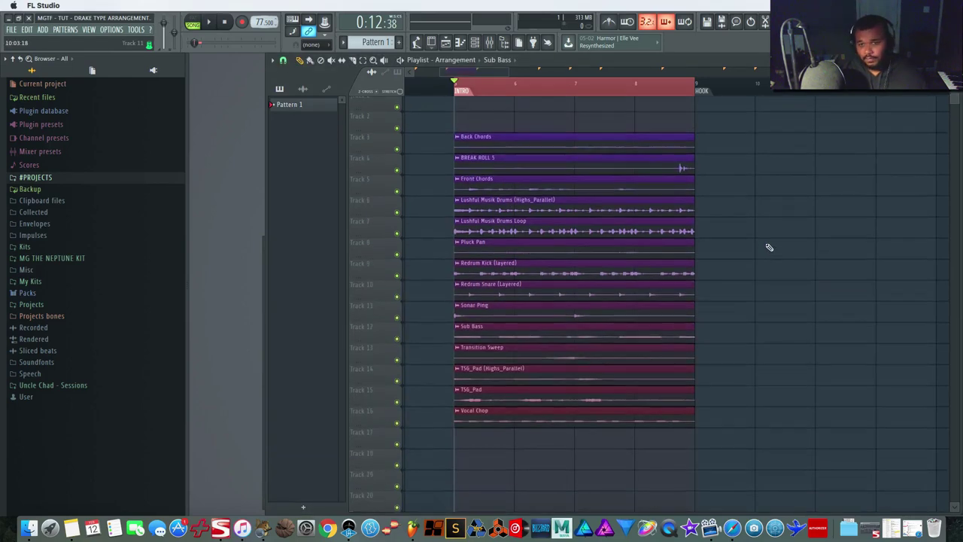
scroll(767, 252, up, 1)
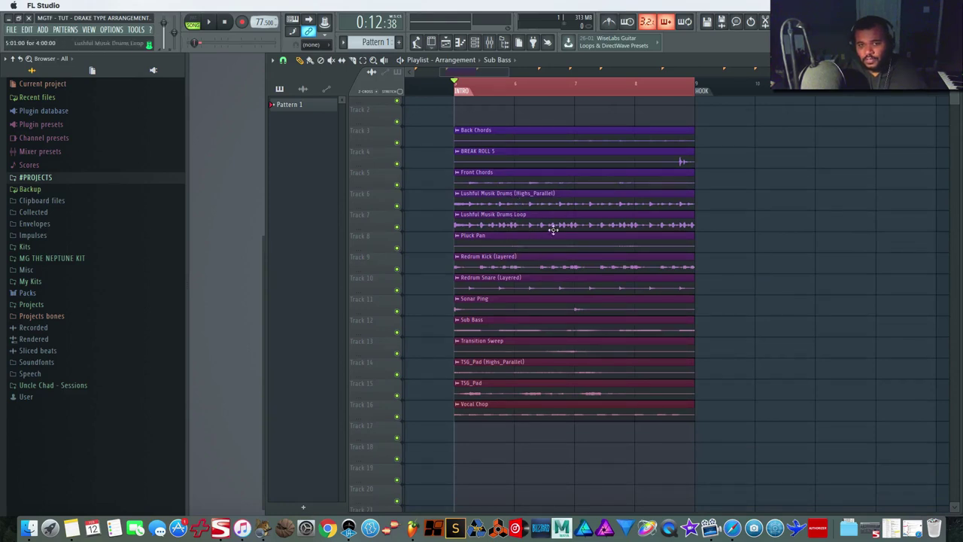
scroll(621, 376, down, 2)
scroll(622, 376, left, 1)
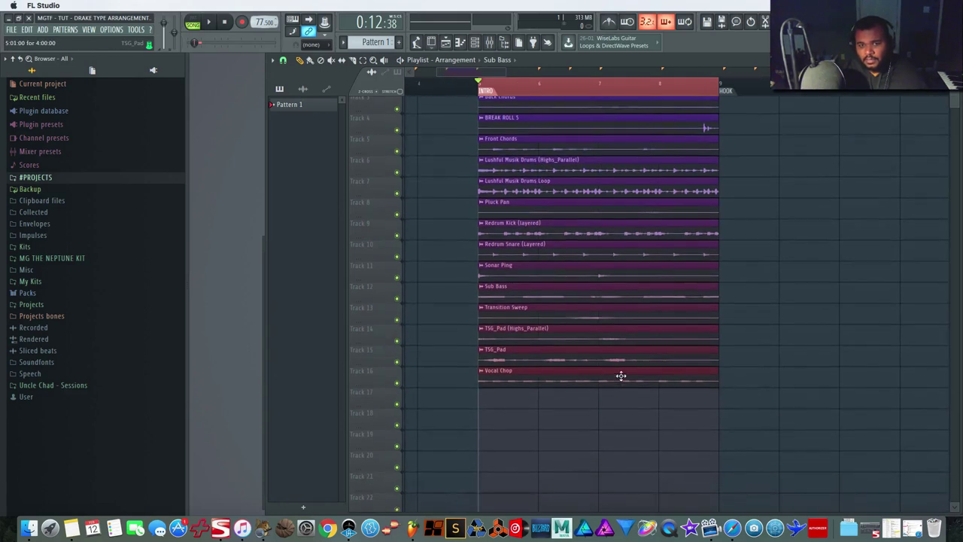
drag(548, 297, 552, 459)
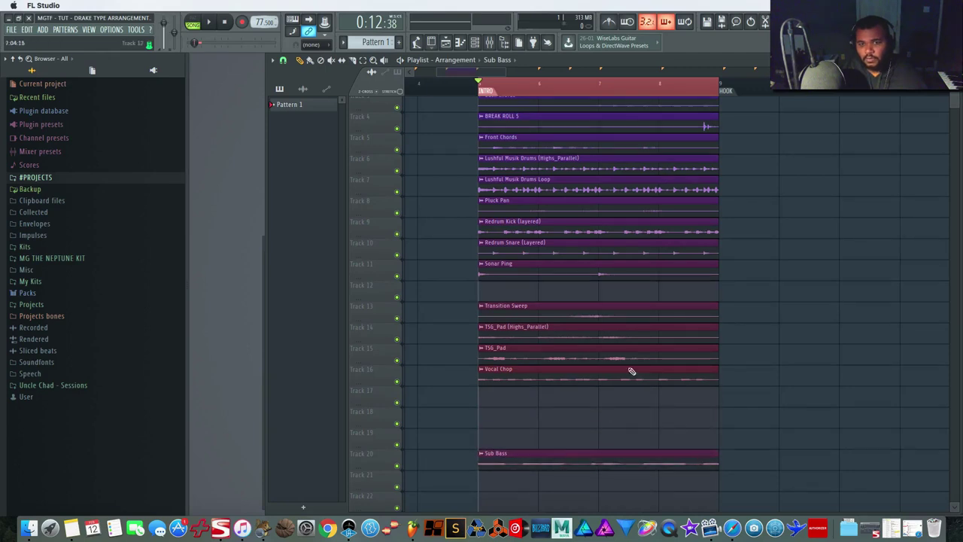
Move the Back Chords clip down to Track 18 and the Front Chords clip to Track 19, keeping both starting at bar 5.
scroll(727, 260, up, 2)
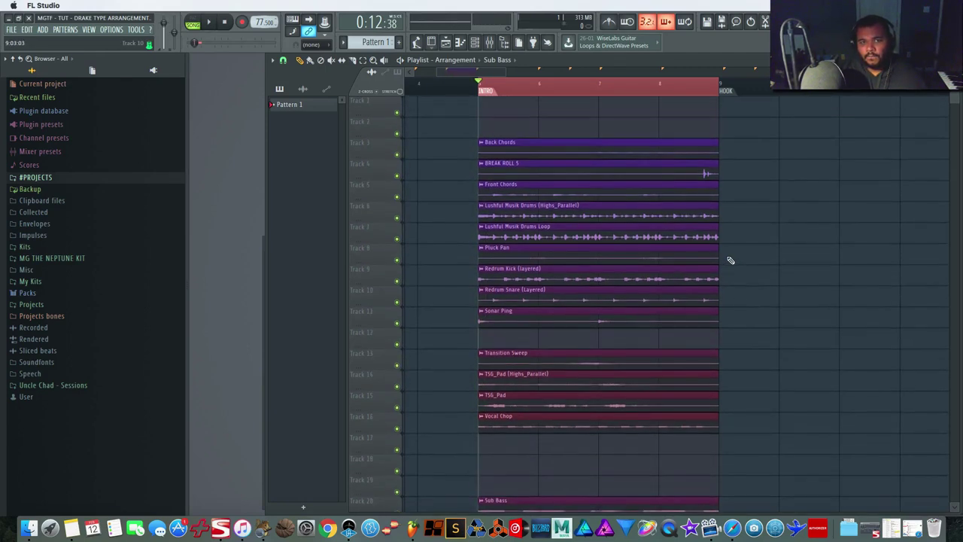
scroll(729, 260, down, 1)
mouse_move(574, 127)
mouse_down()
mouse_move(620, 455)
mouse_move(516, 414)
mouse_move(576, 438)
mouse_move(576, 455)
mouse_up()
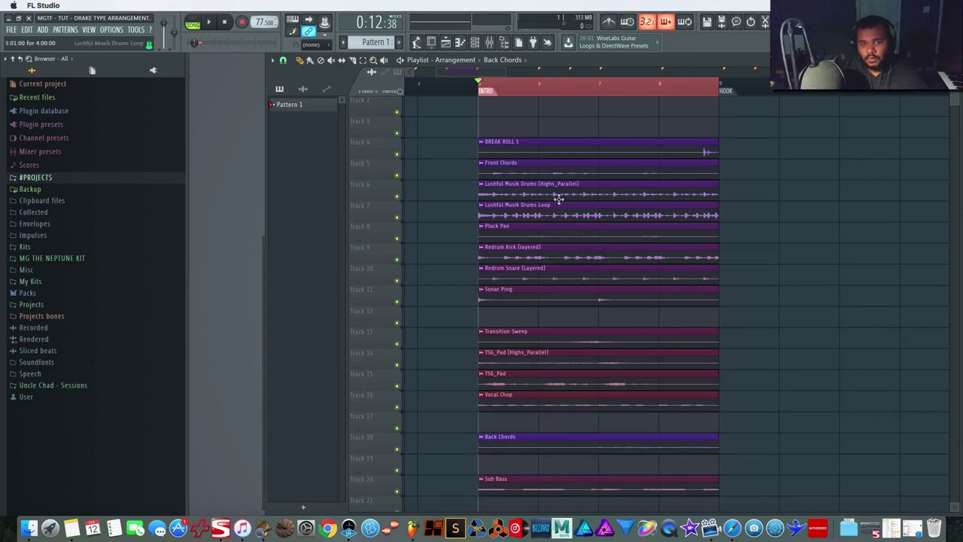
drag(556, 166, 594, 461)
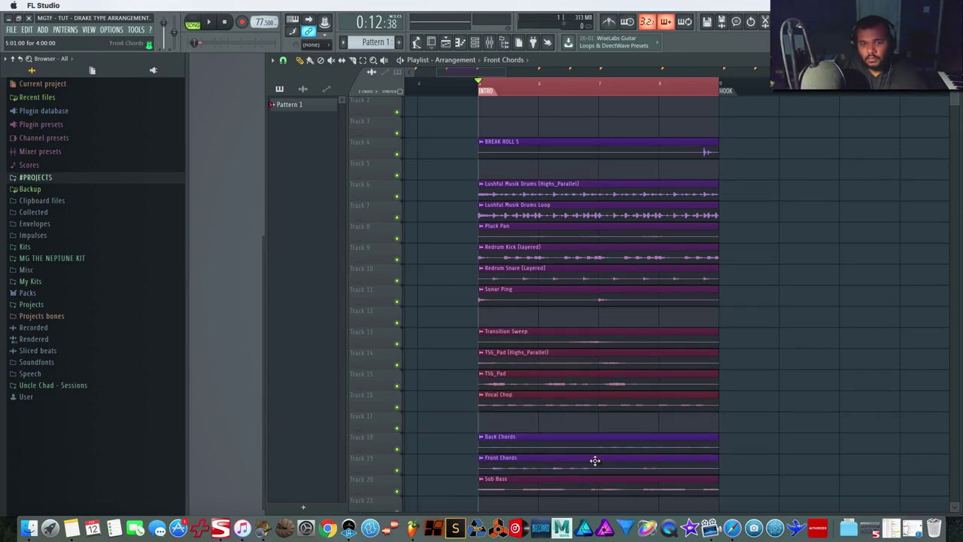
Move the Lushful Musik Drums (Highs_Parallel) clip up to Track 5 and the Lushful Musik Drums Loop clip up to Track 6.
scroll(577, 286, down, 2)
scroll(570, 231, up, 1)
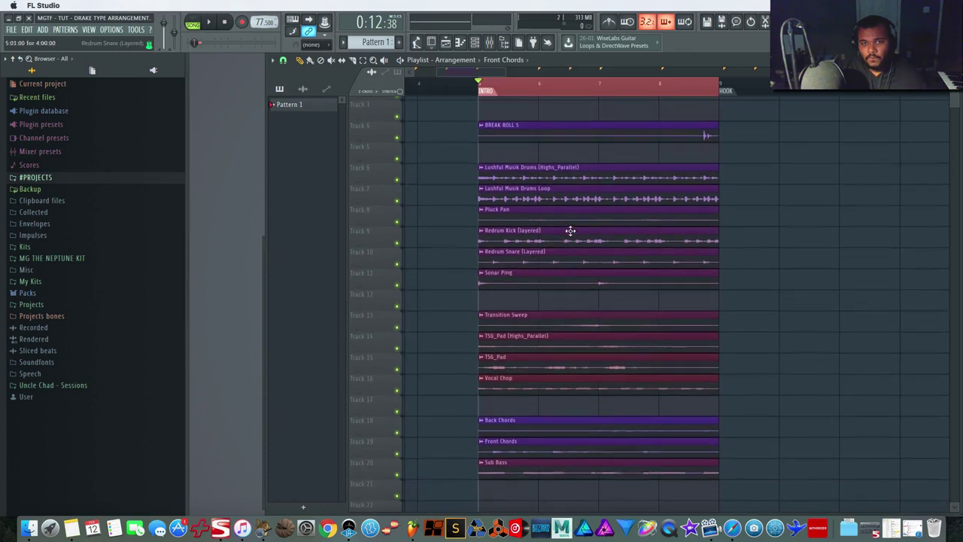
drag(585, 179, 580, 151)
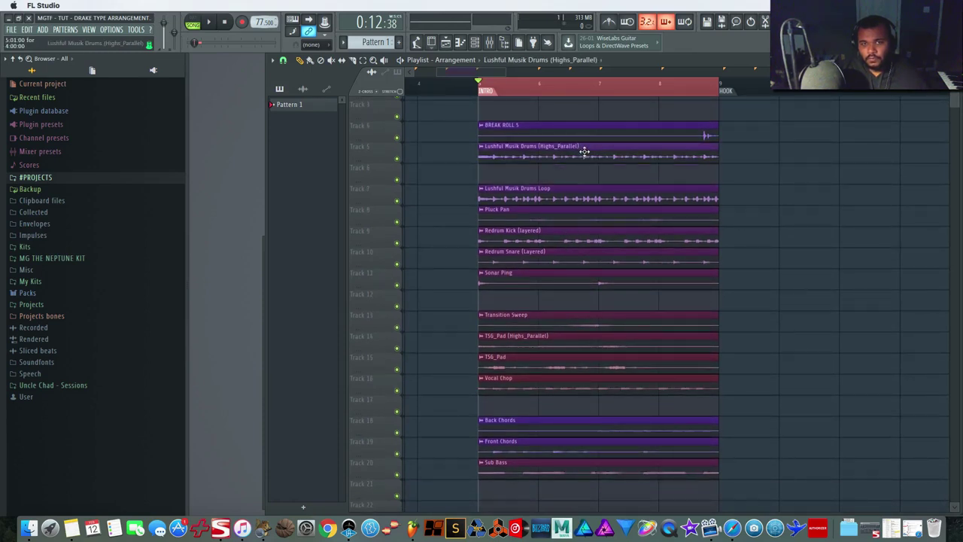
drag(569, 187, 590, 167)
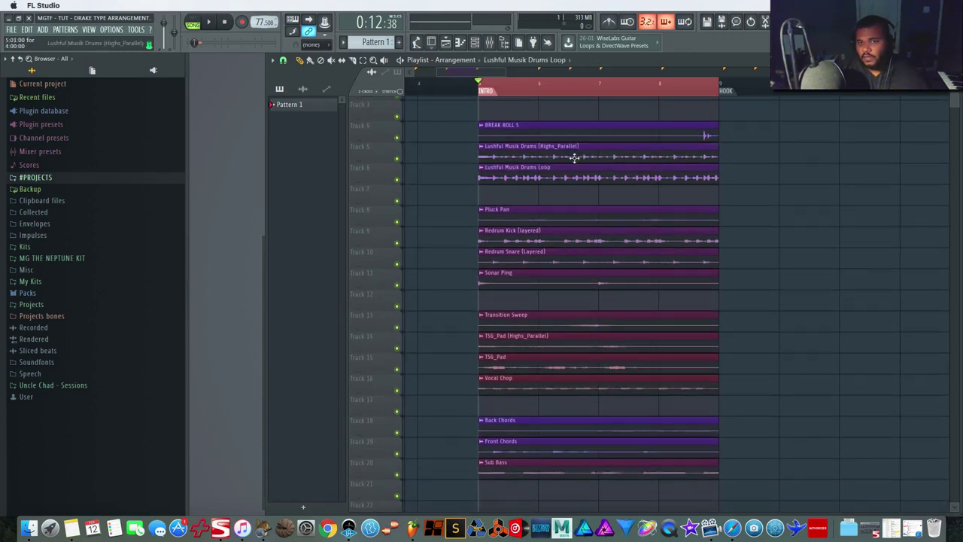
Play the intro and solo the Lushful Musik Drums Loop on Track 6 to audition it, with all tracks re-enabled at the end.
key(space)
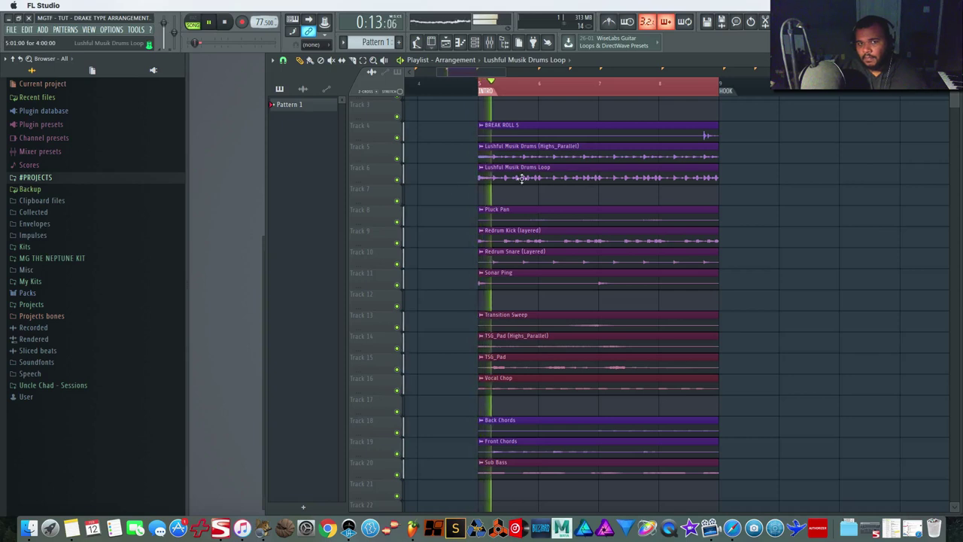
right_click(397, 179)
click(397, 158)
click(397, 158)
key(space)
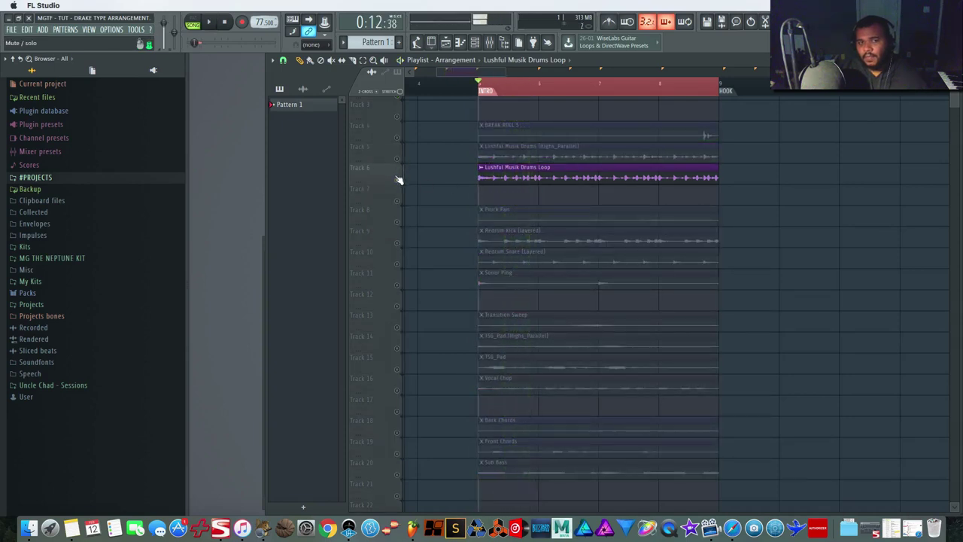
click(398, 179)
key(space)
key(space)
right_click(397, 201)
key(space)
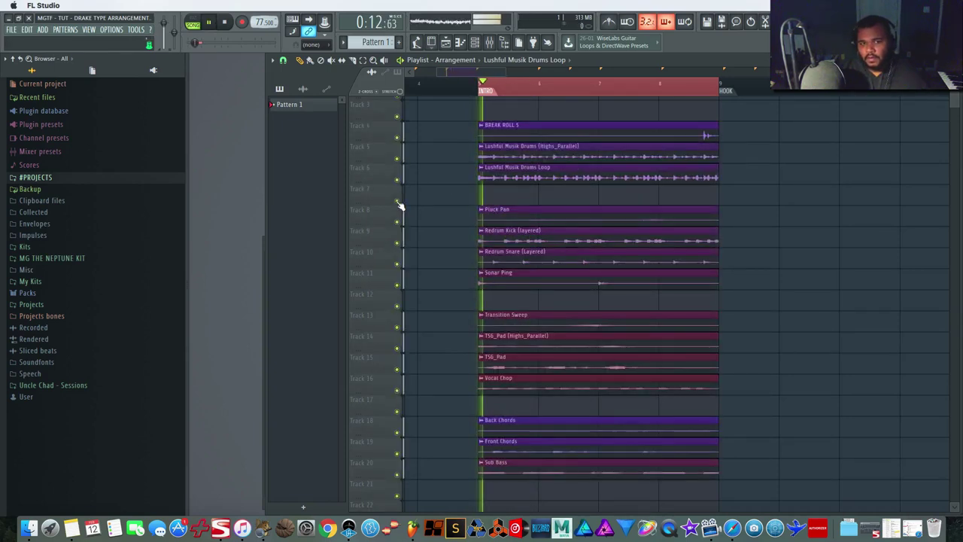
key(space)
Move Pluck Pan to Track 17 and swap the neighbouring effects so Transition Sweep sits on Track 12 and Sonar Ping on Track 13.
drag(583, 223, 572, 397)
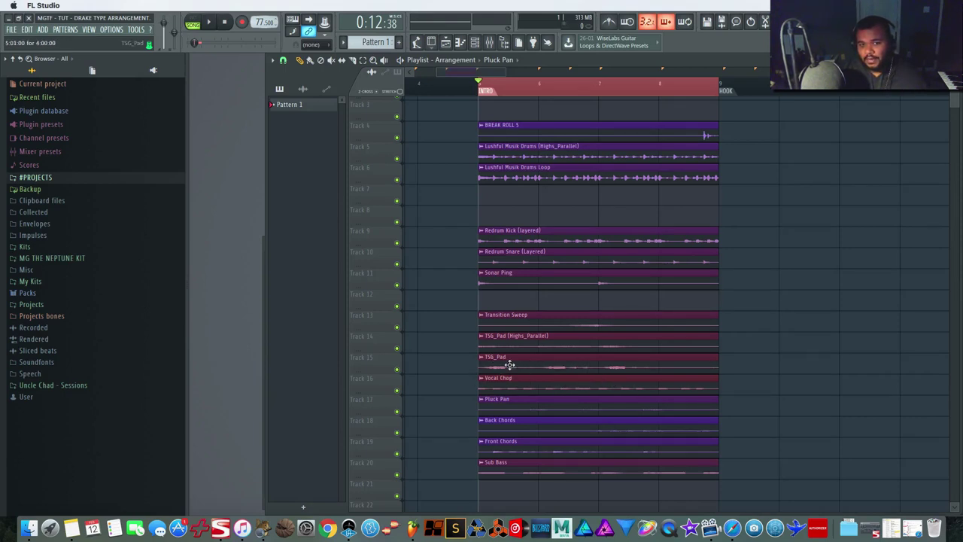
mouse_move(573, 328)
mouse_down()
mouse_move(573, 295)
mouse_move(572, 338)
mouse_move(541, 339)
mouse_move(569, 324)
mouse_up()
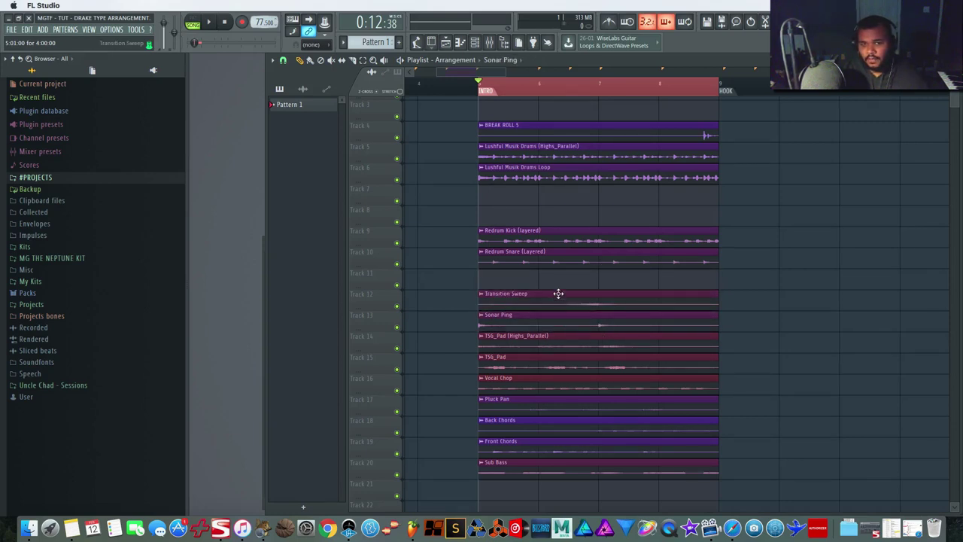
Move the Redrum Kick and Snare clips up to Tracks 7 and 8, and Transition Sweep and Sonar Ping to Tracks 10 and 11.
drag(755, 227, 609, 266)
drag(531, 253, 538, 208)
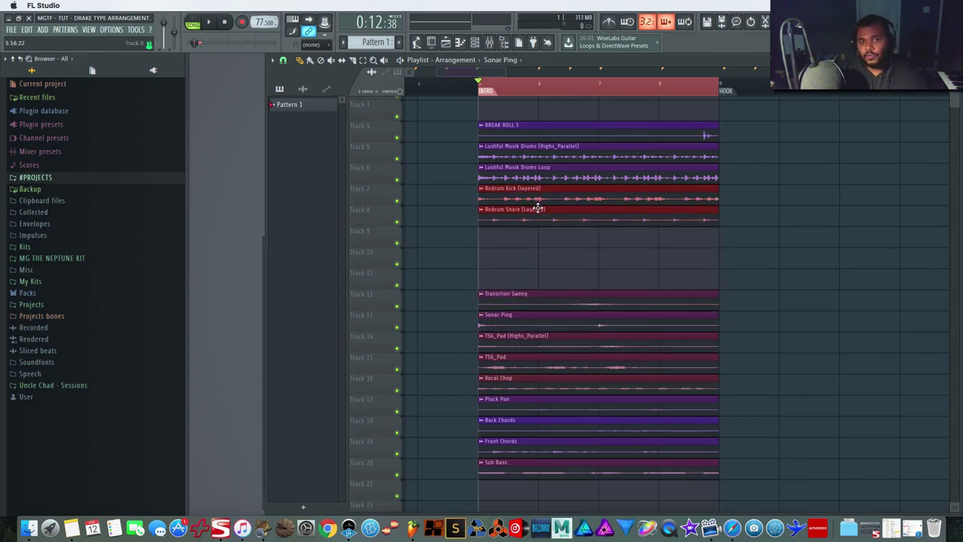
drag(759, 292, 607, 274)
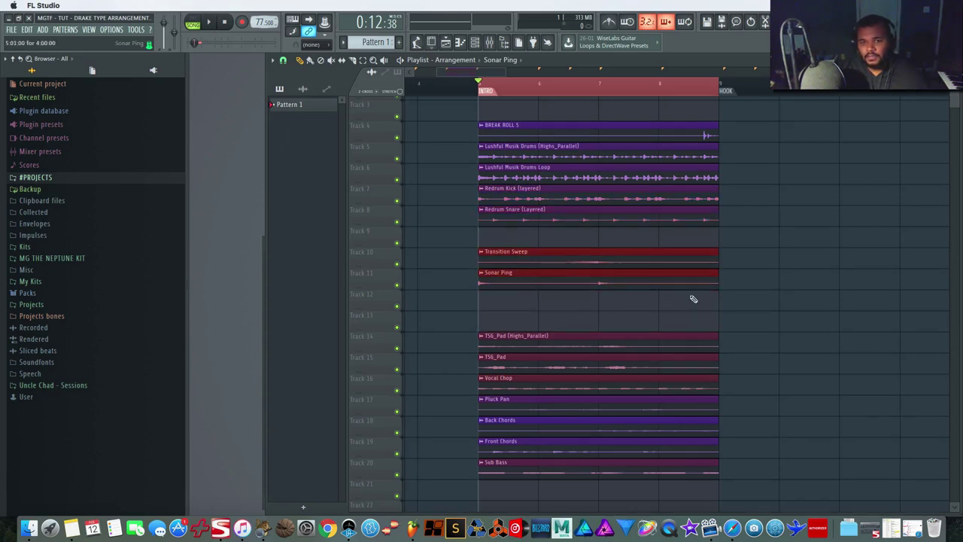
Shift the clips from TSG_Pad (Highs_Parallel) through Front Chords up to Tracks 13–18, keeping Sub Bass on Track 20.
drag(781, 331, 524, 430)
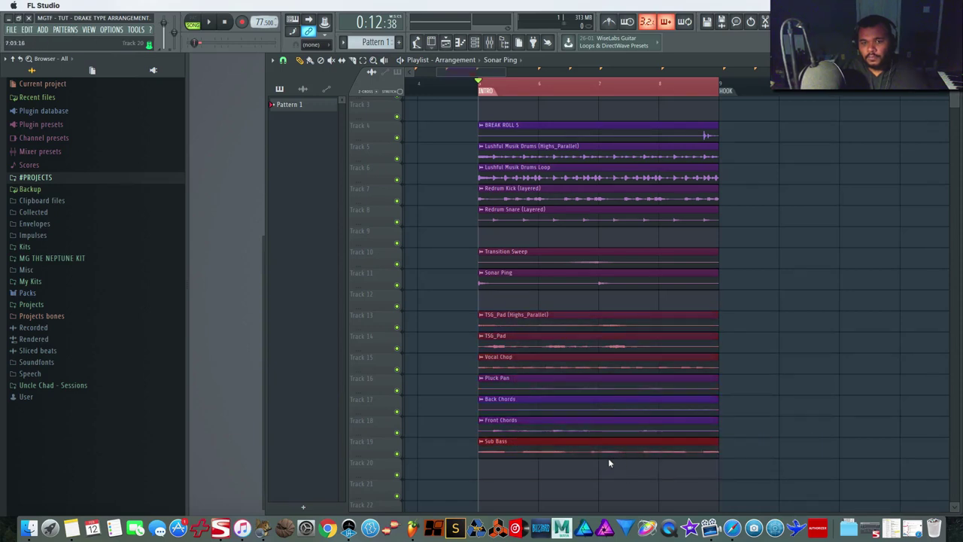
drag(608, 456, 603, 483)
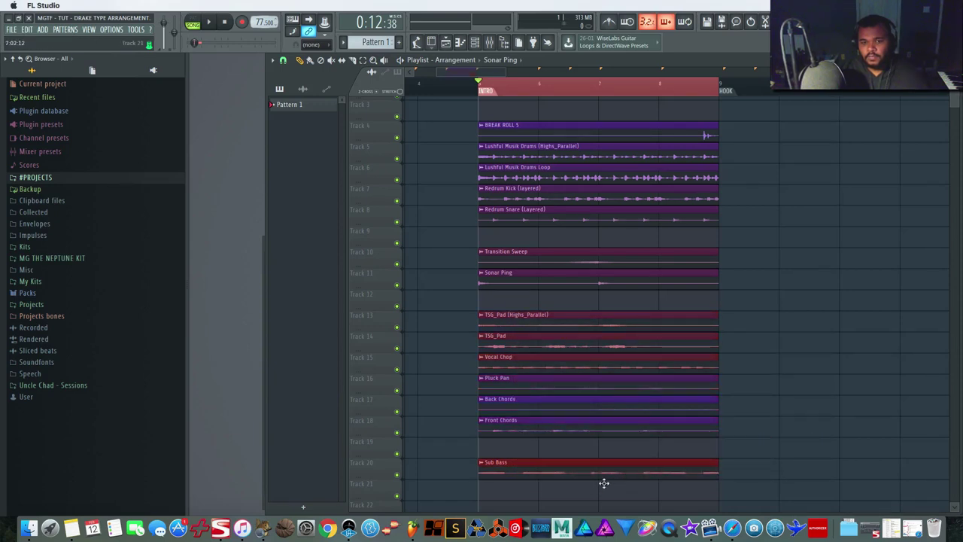
Solo the Sub Bass track briefly, and re-enable all the other tracks.
right_click(389, 470)
click(375, 471)
ctrl+click(398, 475)
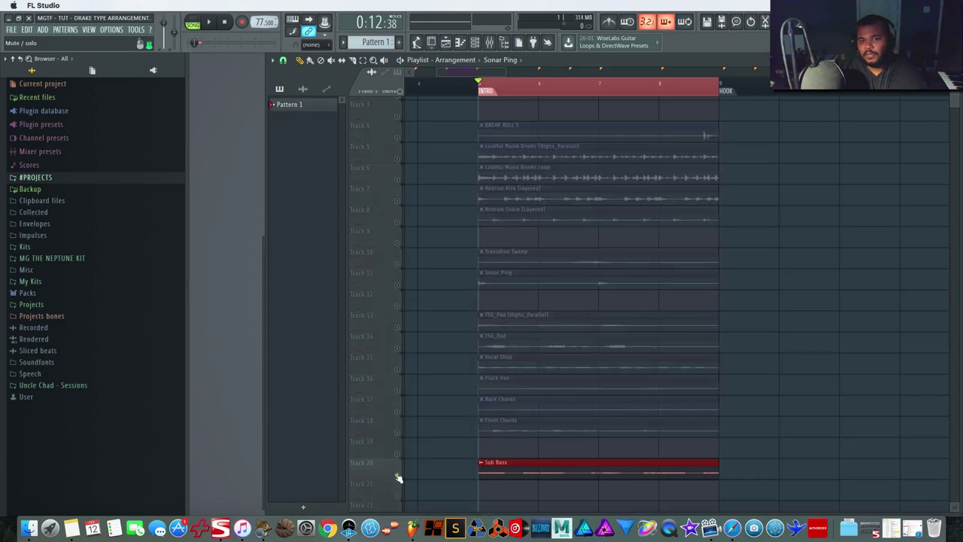
ctrl+click(397, 475)
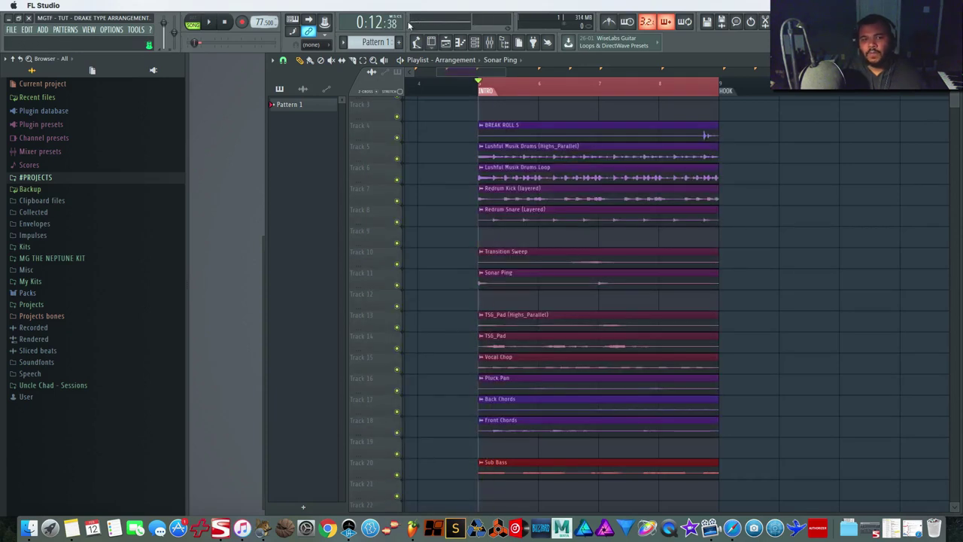
Isolate the drum stems on Tracks 4–8 and play them, bringing in Transition Sweep and Sonar Ping during playback.
ctrl+click(396, 138)
drag(396, 159, 398, 222)
key(space)
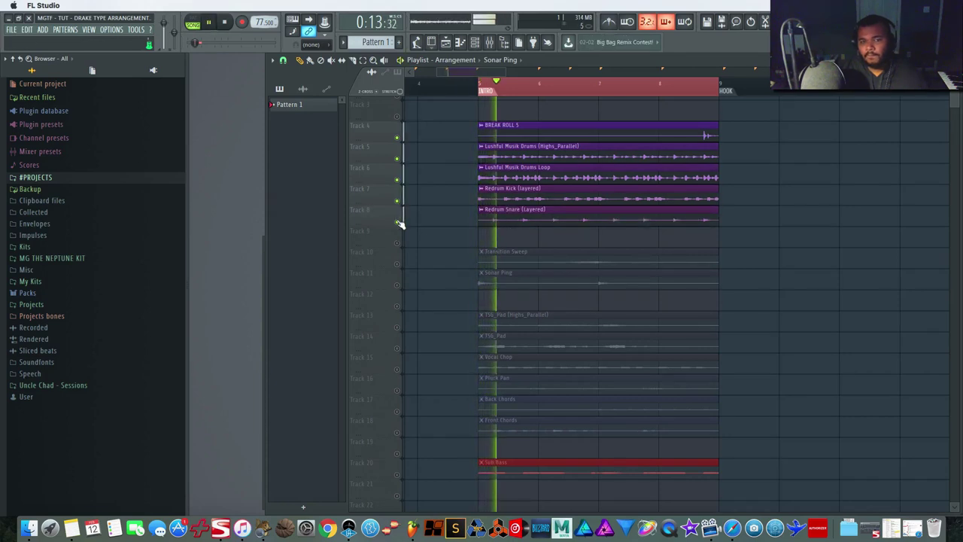
click(397, 264)
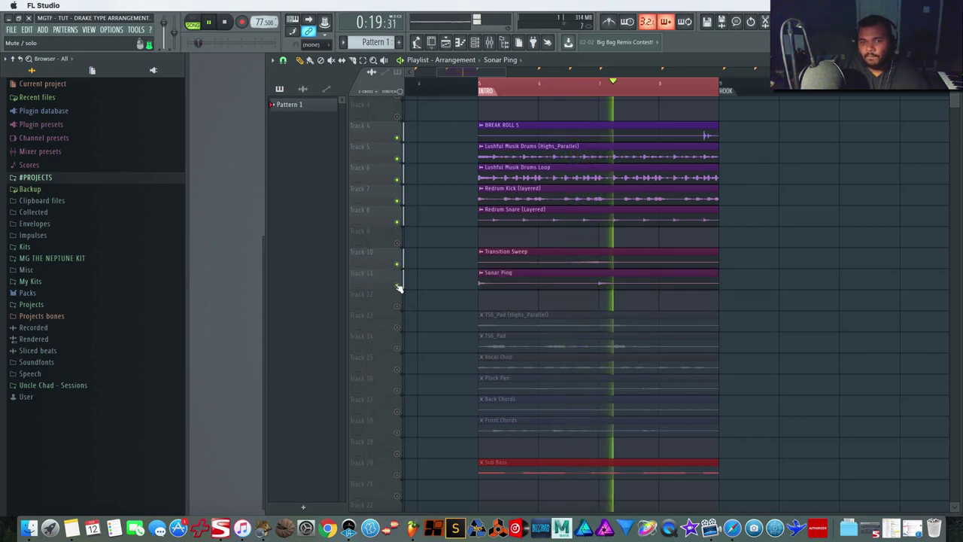
click(398, 264)
key(space)
Unmute the melodic stems on Tracks 13–18, from TSG_Pad (Highs_Parallel) through Front Chords.
click(396, 327)
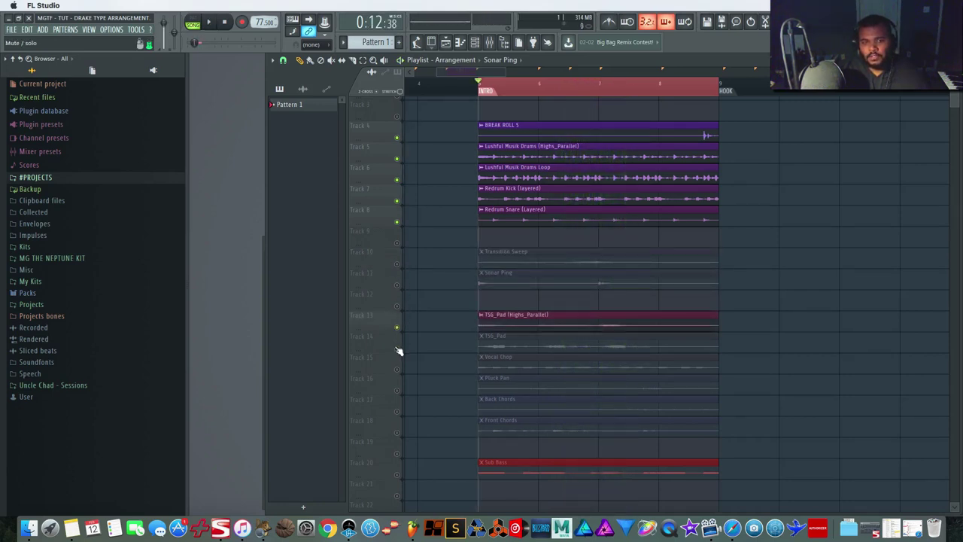
click(396, 349)
click(397, 369)
click(396, 391)
click(397, 412)
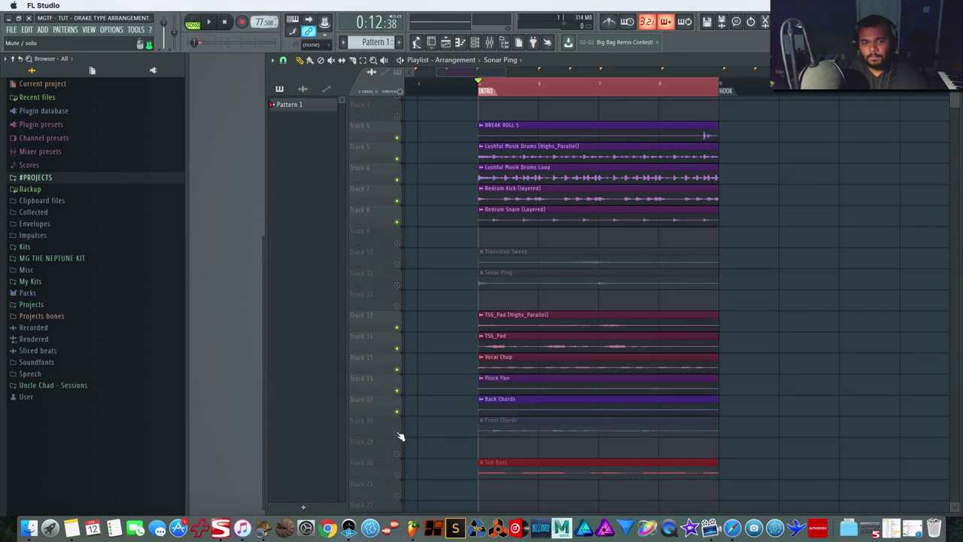
click(396, 433)
Mute the drum stems on Tracks 4–8 and play only the melodic stems.
click(397, 222)
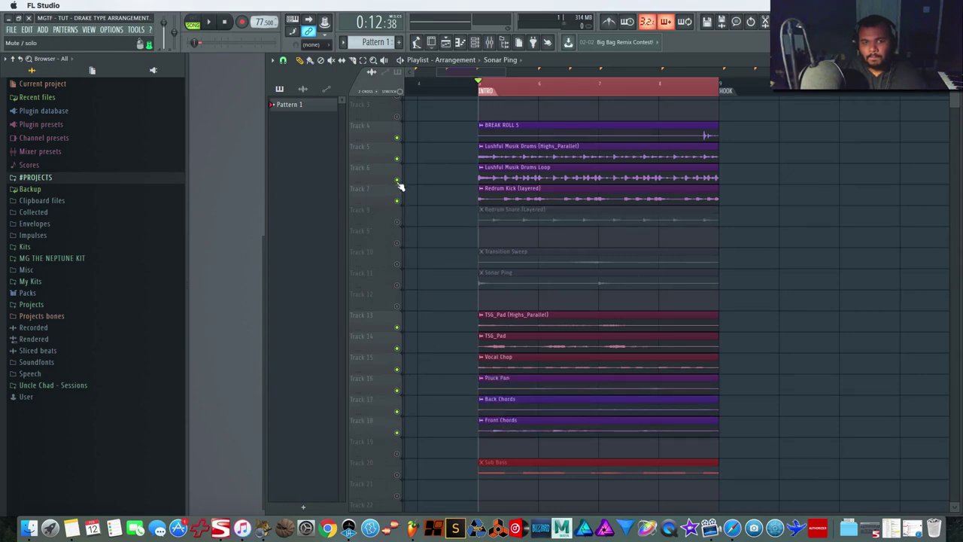
click(397, 180)
click(397, 159)
click(397, 138)
click(397, 201)
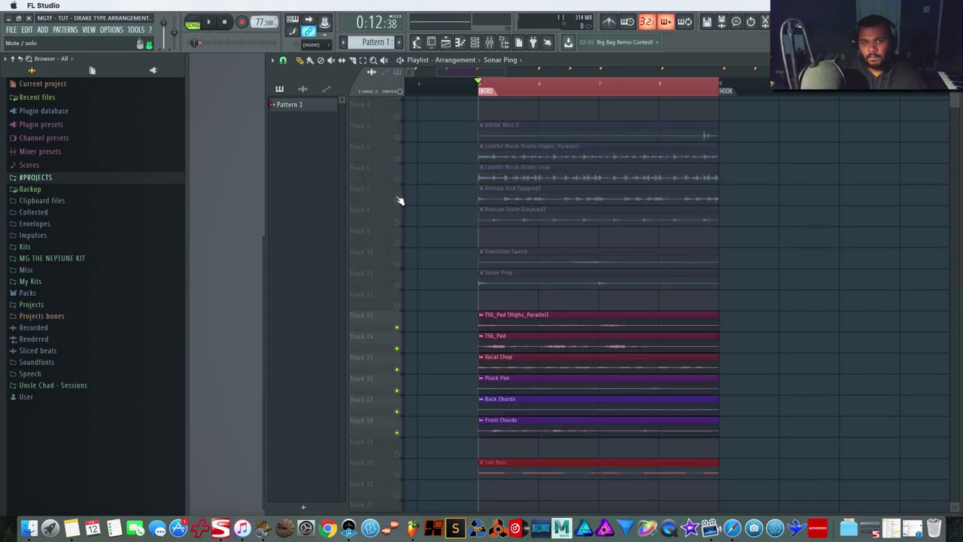
key(space)
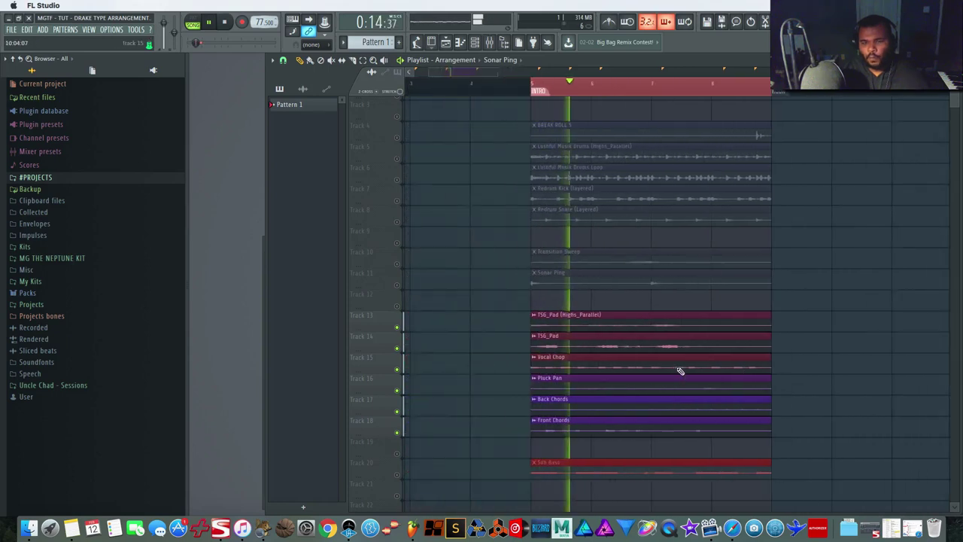
scroll(786, 384, down, 1)
scroll(788, 384, down, 3)
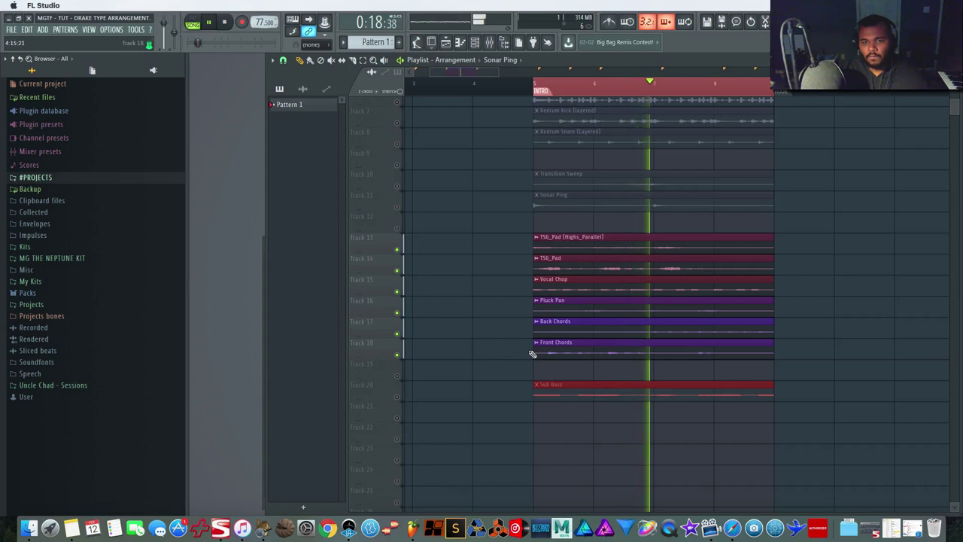
key(space)
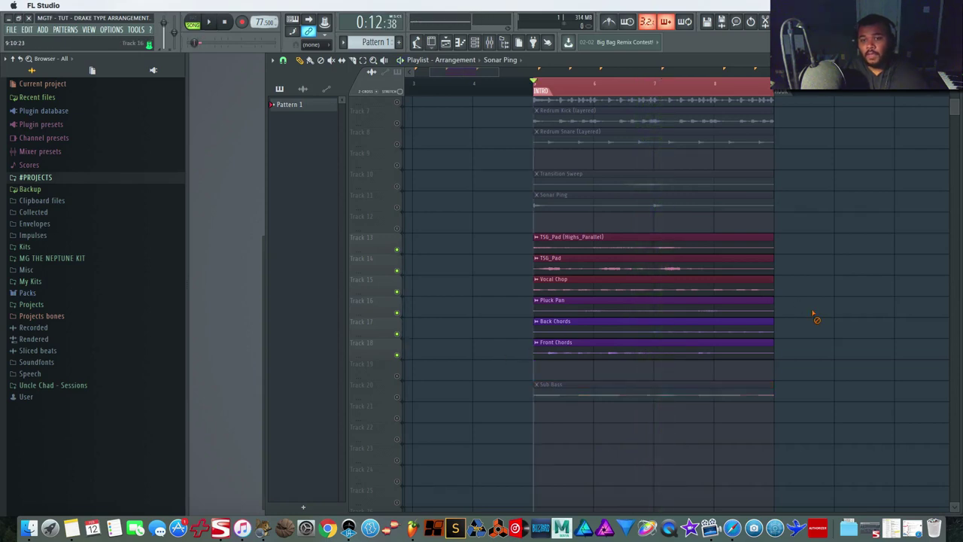
Shift the melodic and Sub Bass clips down three tracks, and place Back Chords and Front Chords on Tracks 13 and 14.
drag(813, 312, 621, 376)
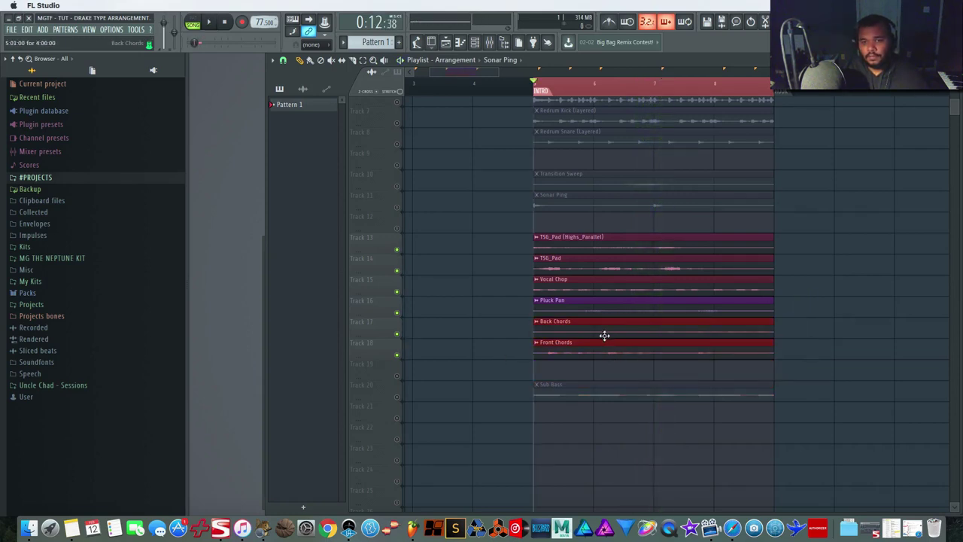
drag(827, 233, 486, 508)
drag(593, 244, 589, 311)
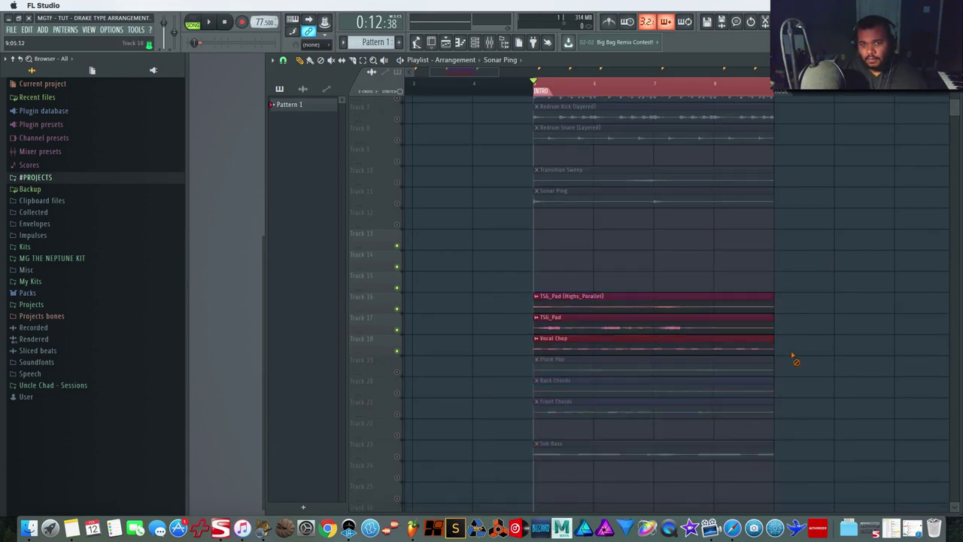
drag(804, 378, 554, 434)
drag(564, 387, 560, 235)
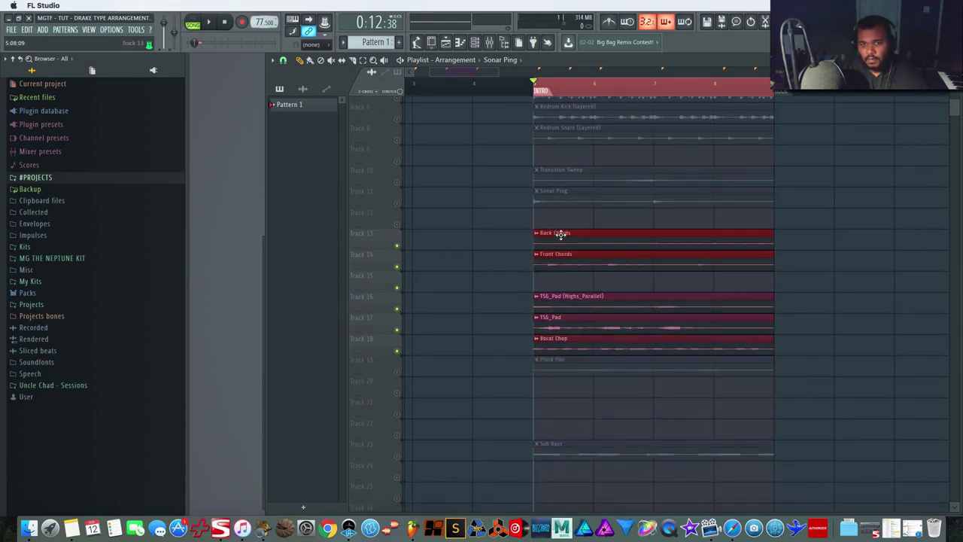
Play the melodic stems with Pluck Pan on Track 19 unmuted, and bring all remaining tracks back in.
key(space)
click(398, 373)
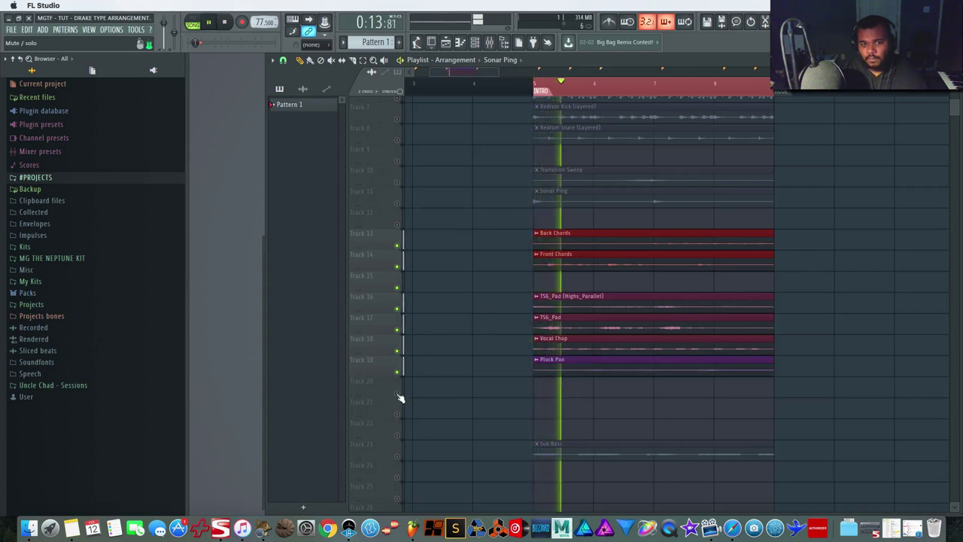
right_click(398, 394)
right_click(398, 393)
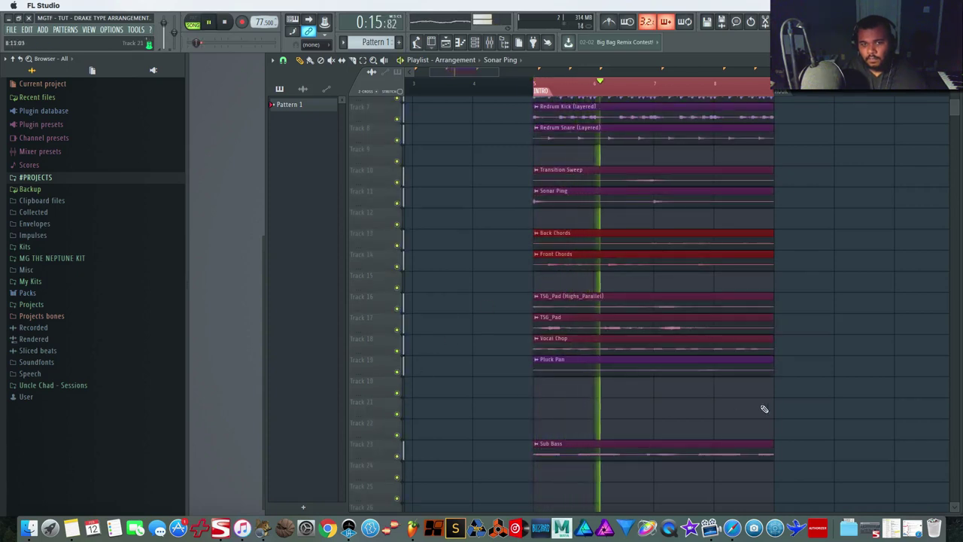
Isolate Back Chords and Front Chords on Tracks 13 and 14, and clear the time selection over the Intro section.
right_click(397, 267)
click(397, 247)
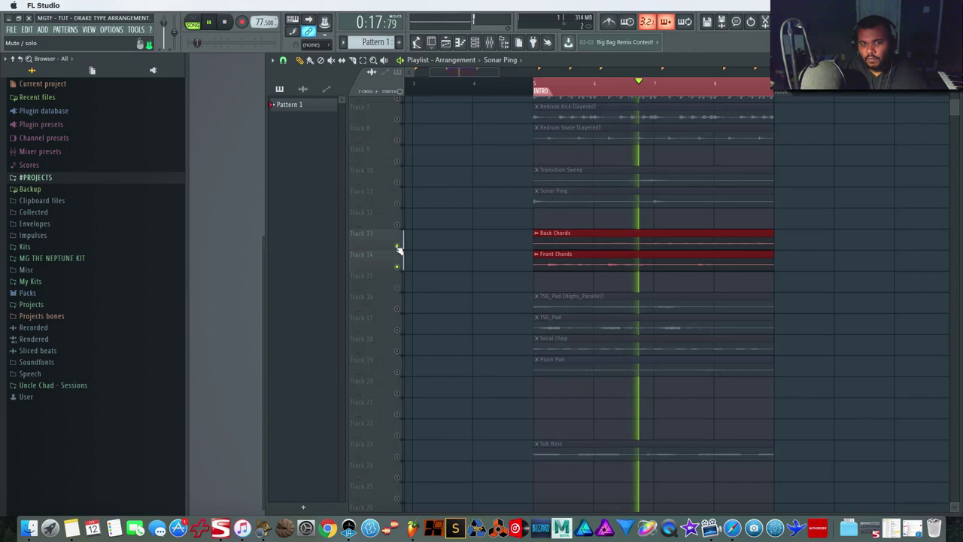
key(space)
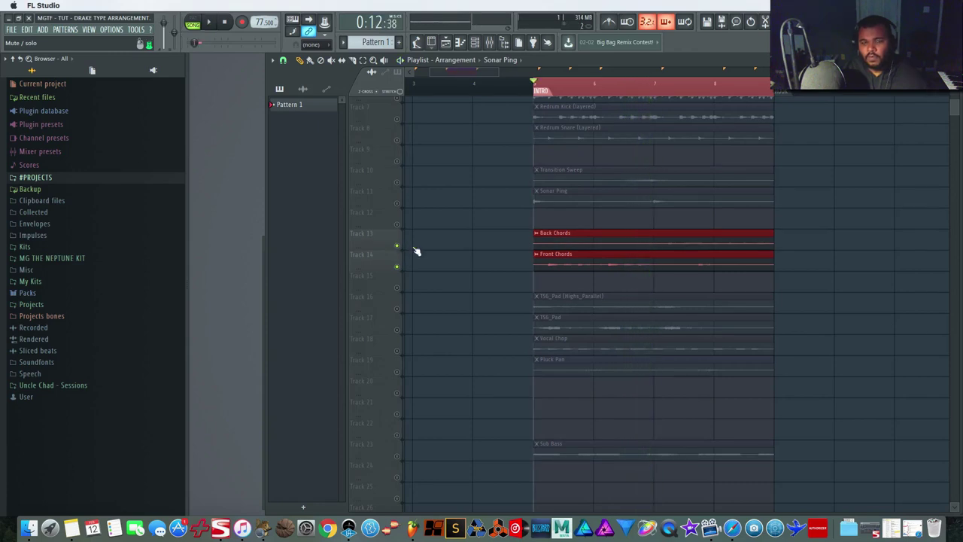
scroll(474, 278, right, 4)
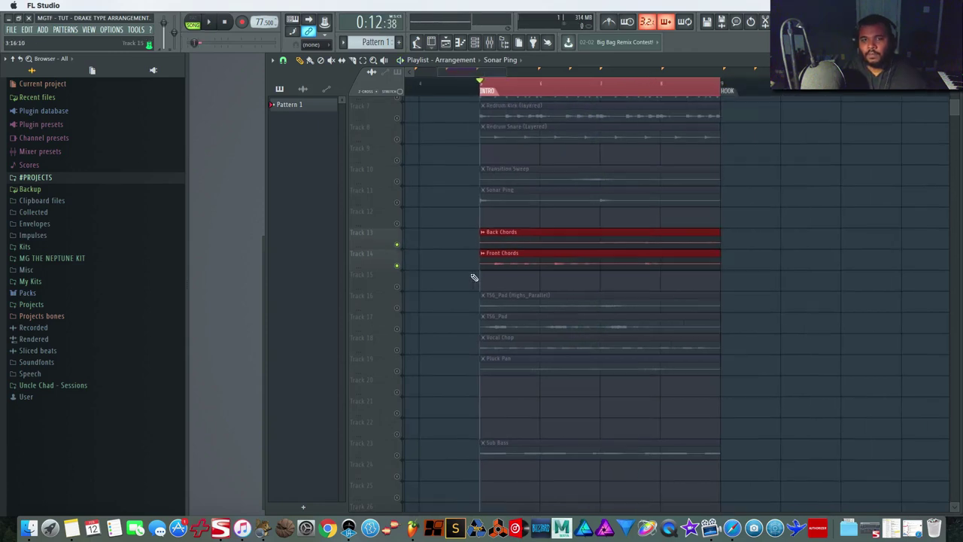
scroll(496, 241, up, 2)
click(538, 89)
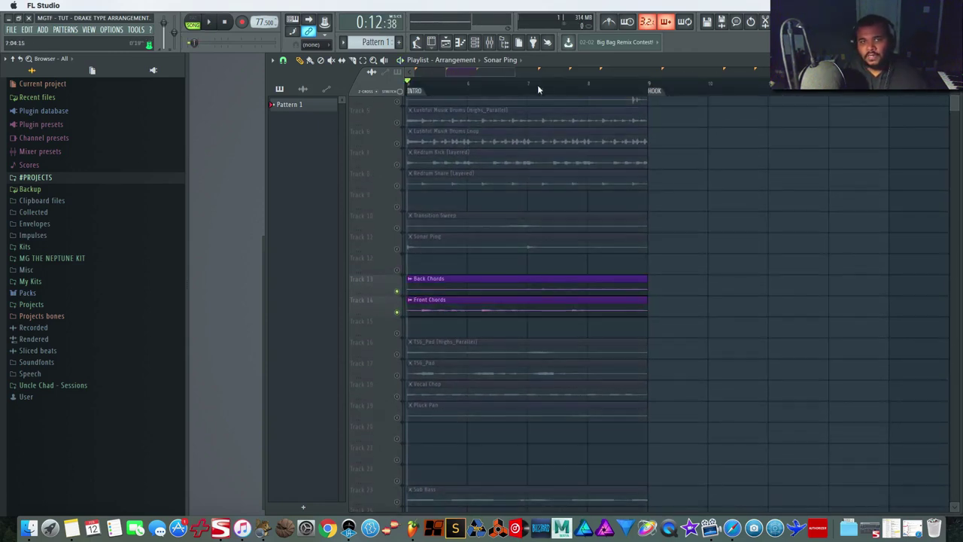
Unmute all the playlist tracks that were silenced around Back Chords and Front Chords.
drag(515, 72, 547, 69)
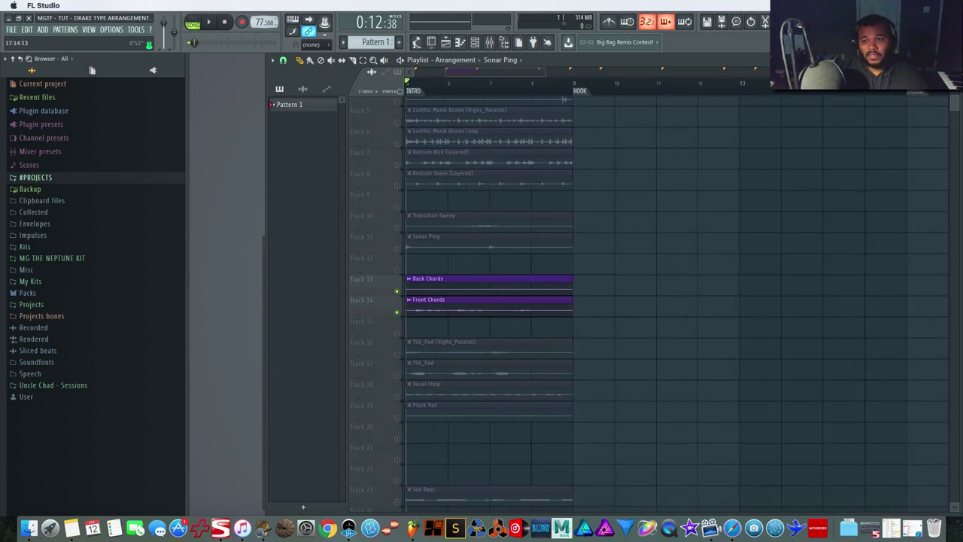
scroll(489, 301, down, 2)
scroll(800, 153, up, 3)
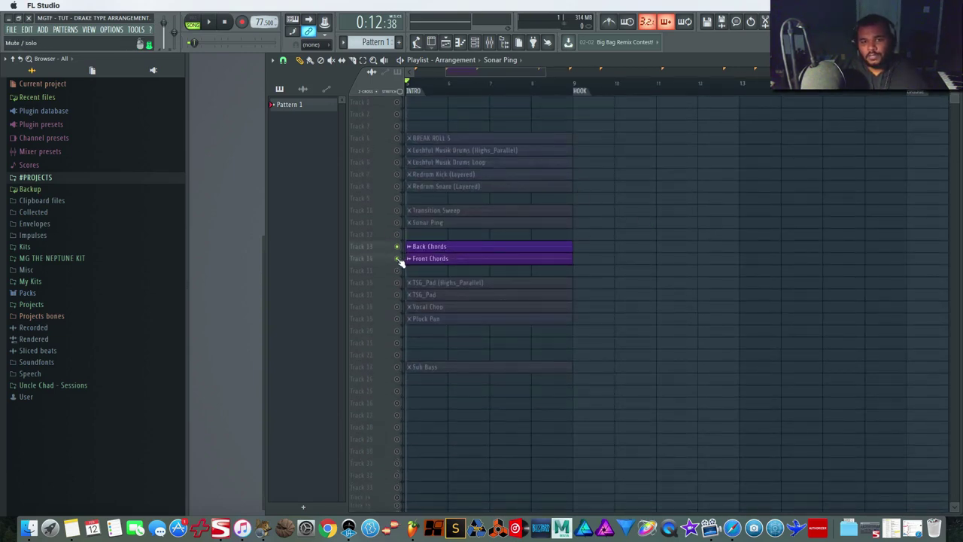
scroll(630, 299, left, 4)
scroll(629, 299, right, 2)
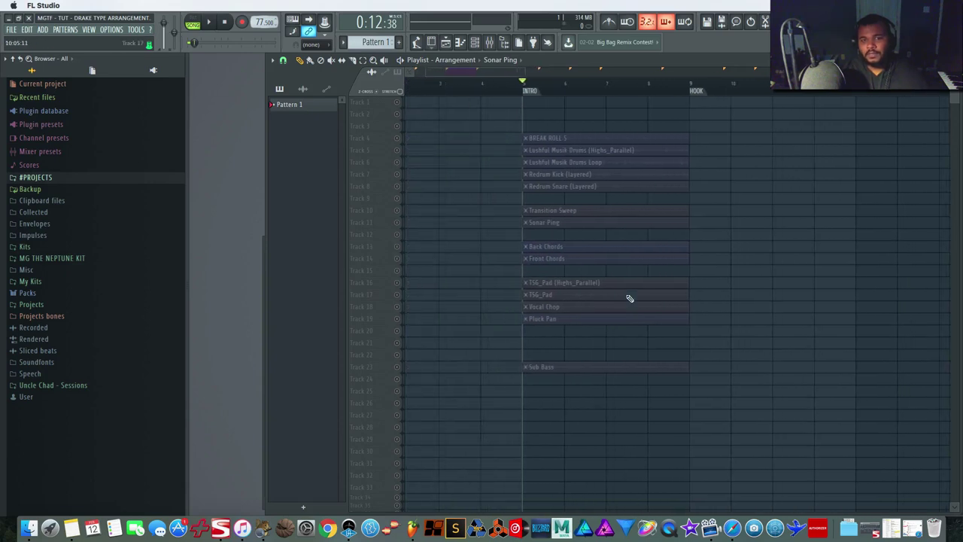
right_click(397, 271)
Move every clip except Back Chords and Front Chords to the Hook at bar 9, and copy both chord clips there.
drag(681, 245, 554, 268)
drag(681, 134, 665, 215)
drag(672, 276, 481, 400)
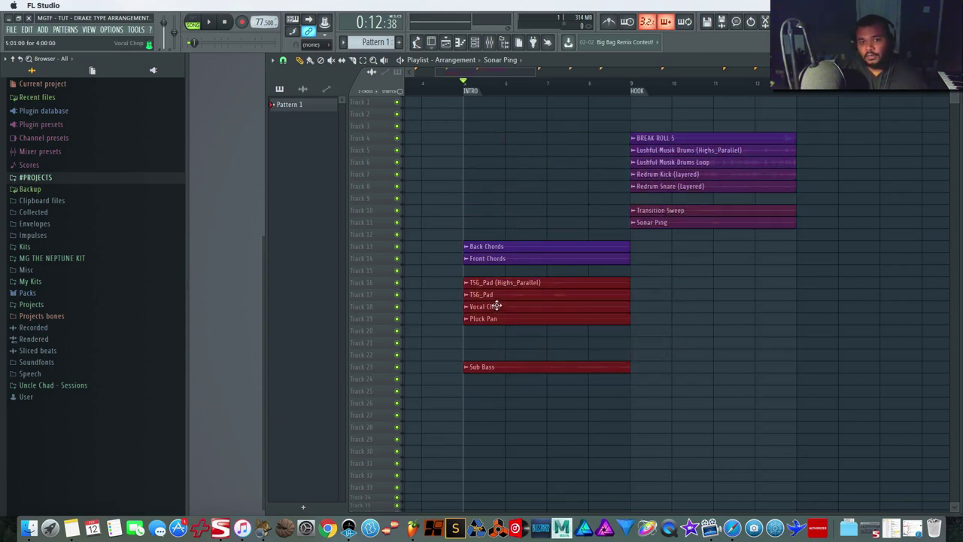
mouse_move(495, 304)
mouse_down()
mouse_move(690, 282)
mouse_move(668, 272)
mouse_up()
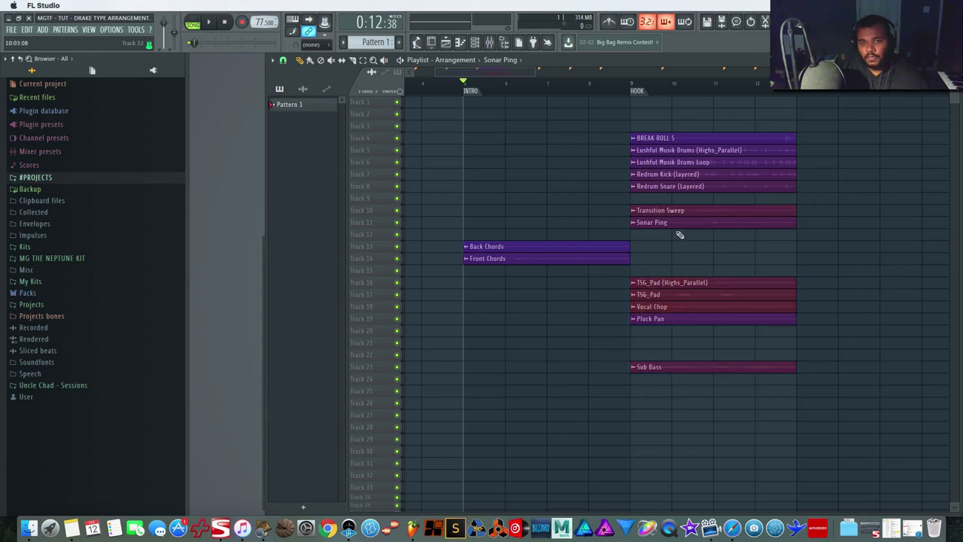
mouse_move(679, 235)
mouse_down()
mouse_move(577, 268)
mouse_move(710, 257)
mouse_up()
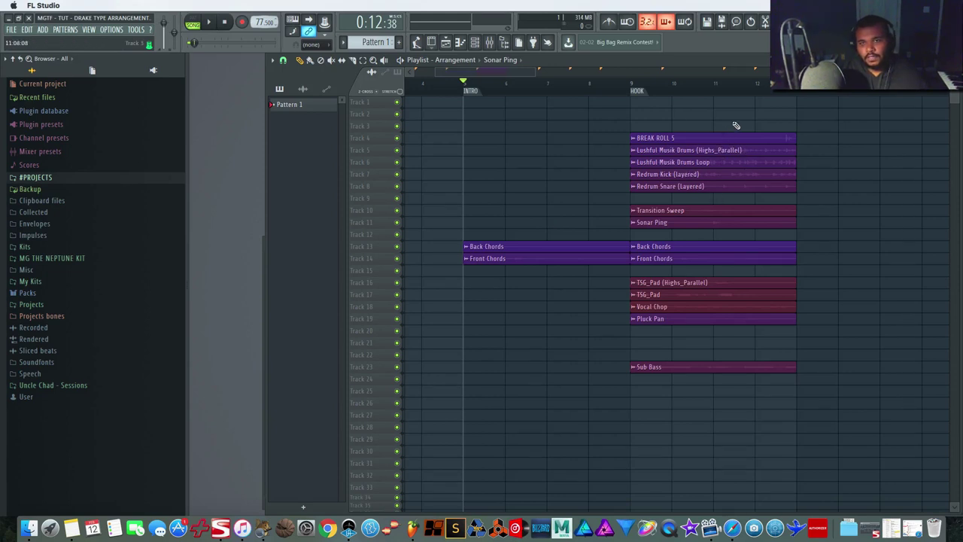
Copy BREAK ROLL 5 and Sonar Ping into the Intro, and keep only a two-bar Transition Sweep at bar 7.
drag(727, 138, 550, 141)
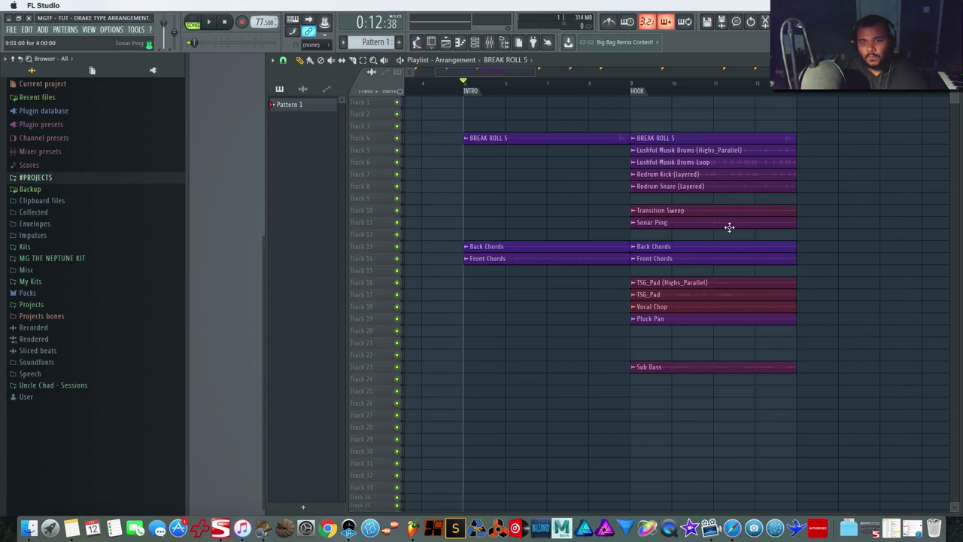
mouse_move(729, 227)
mouse_down()
mouse_move(735, 219)
mouse_move(651, 224)
mouse_move(631, 234)
mouse_move(711, 222)
mouse_move(554, 227)
mouse_move(714, 223)
mouse_up()
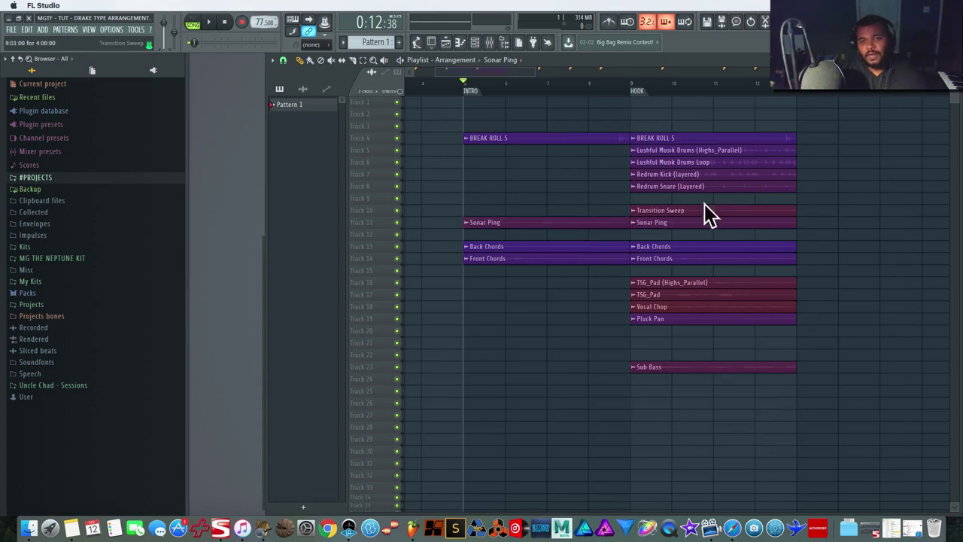
drag(724, 211, 638, 207)
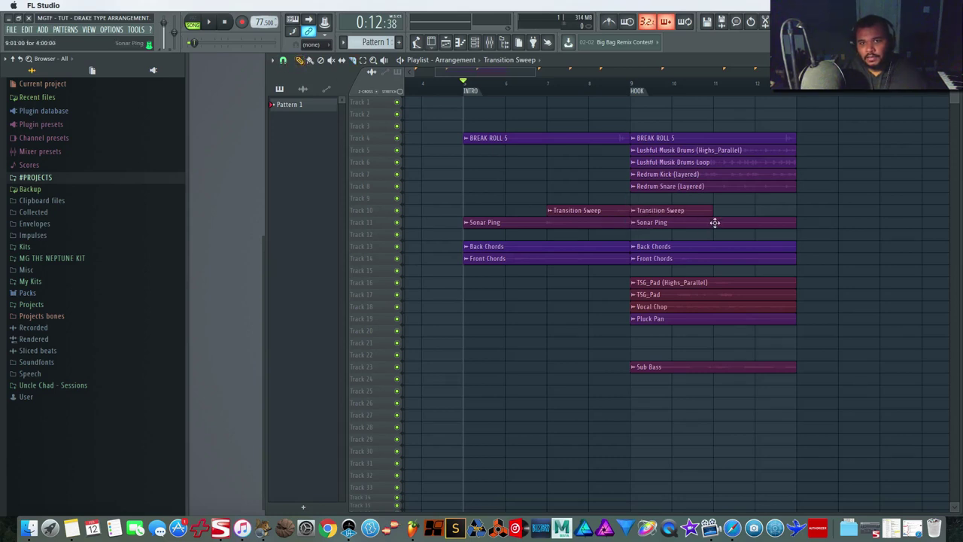
right_click(696, 210)
Repeat the Hook clips from bar 13 to the Bridge, and add two-bar Transition Sweep clips at bars 11 and 15 during playback.
key(space)
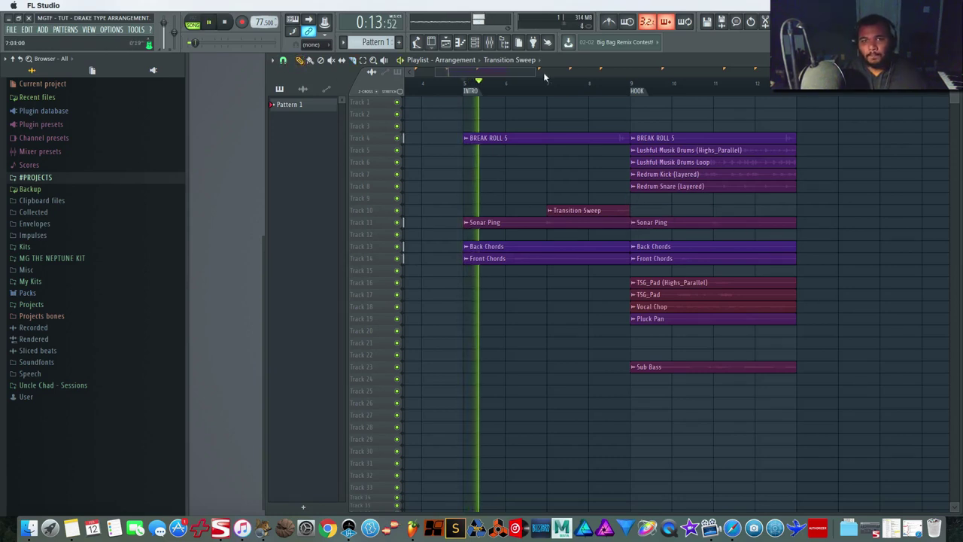
drag(535, 72, 643, 72)
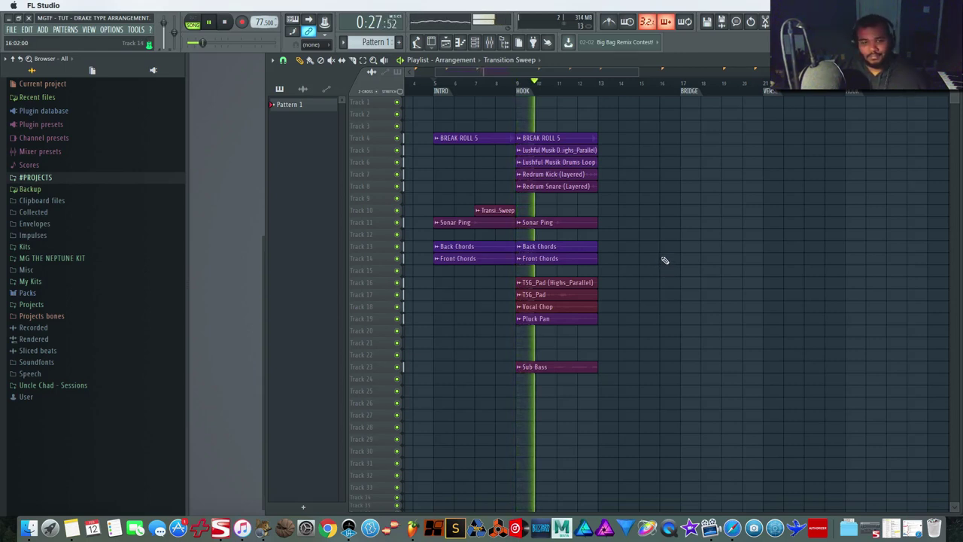
drag(648, 136, 528, 366)
key(ctrl+b)
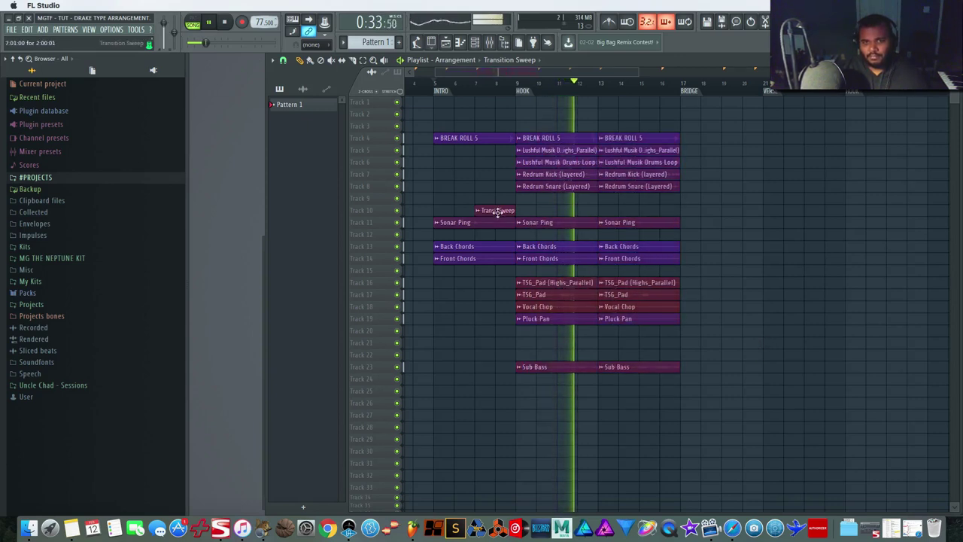
click(563, 212)
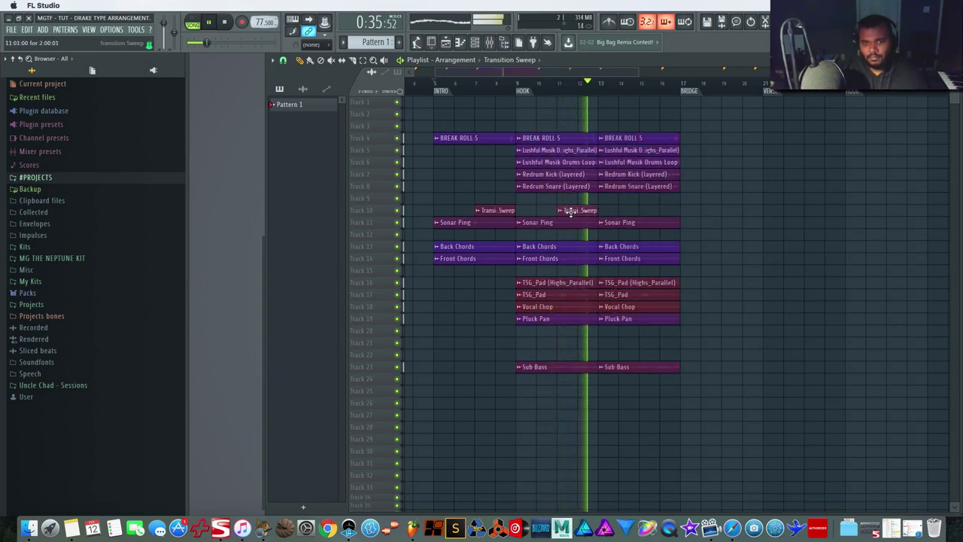
click(639, 210)
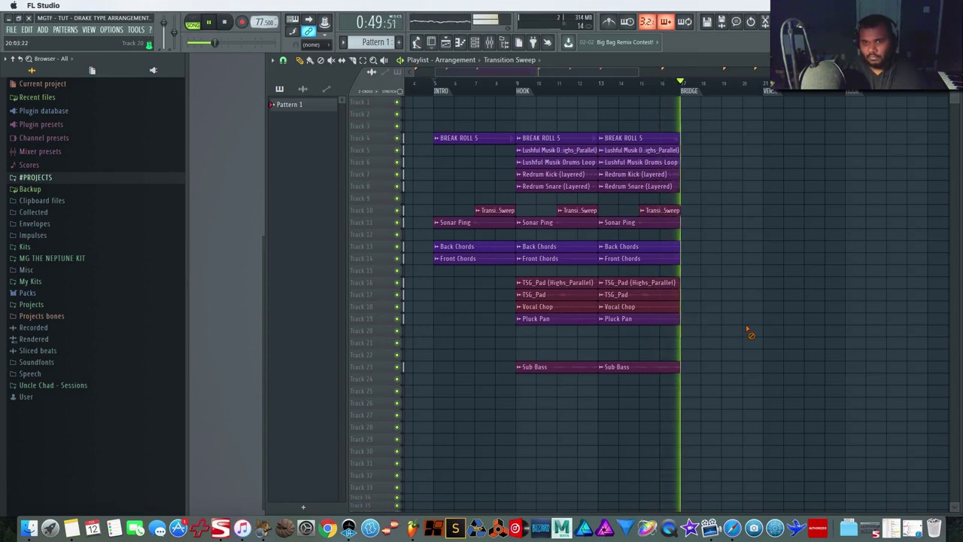
key(space)
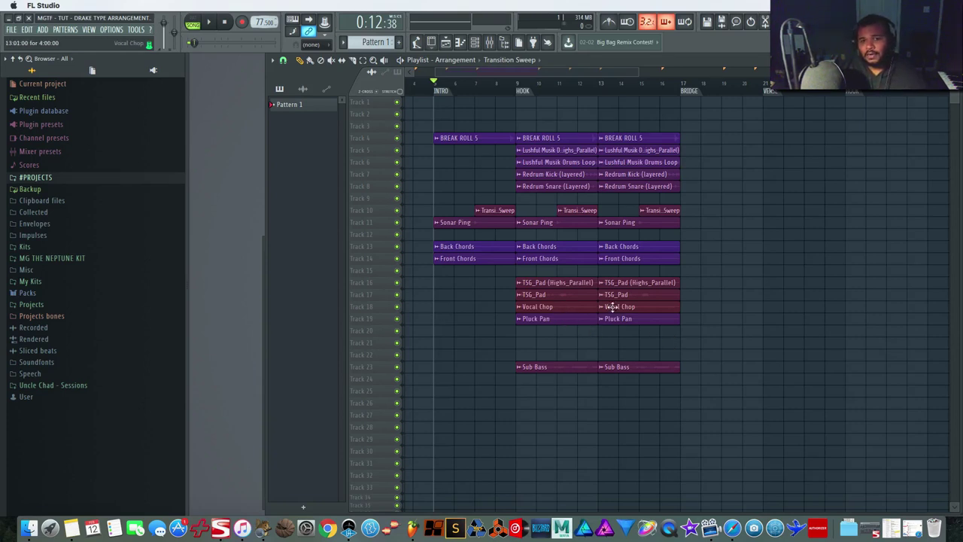
Copy Vocal Chop into the Intro on Track 18 and set the playlist snap to 1/2 beat.
drag(695, 308, 504, 308)
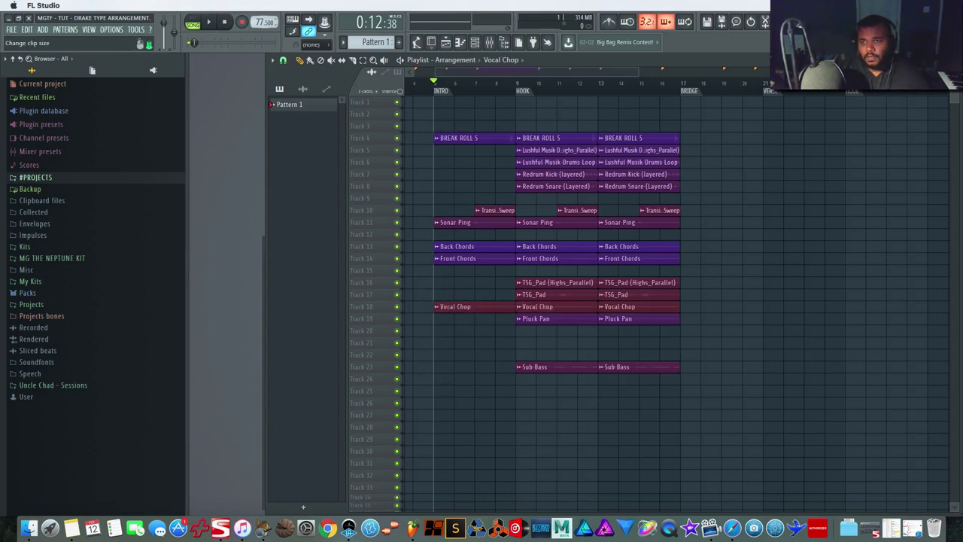
scroll(677, 300, up, 4)
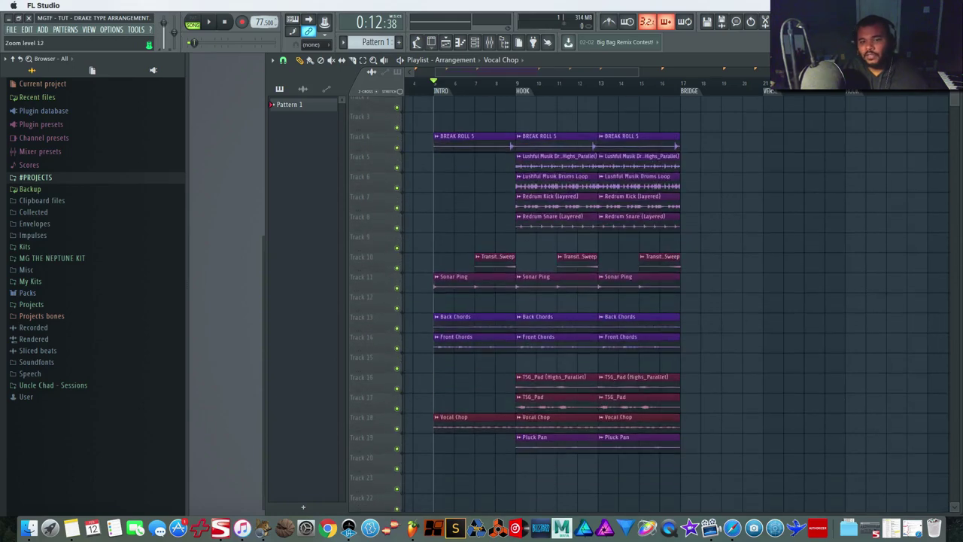
scroll(773, 273, down, 6)
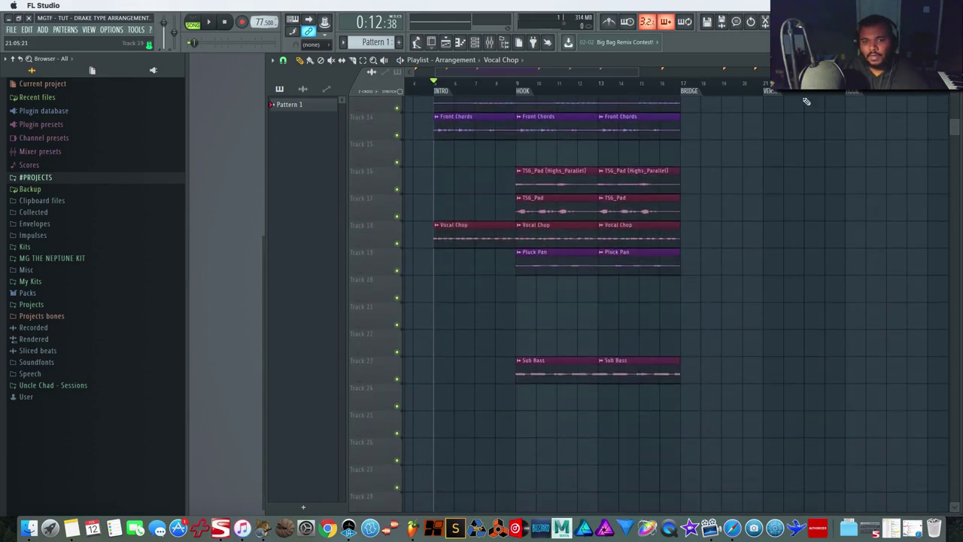
drag(639, 72, 495, 96)
click(283, 60)
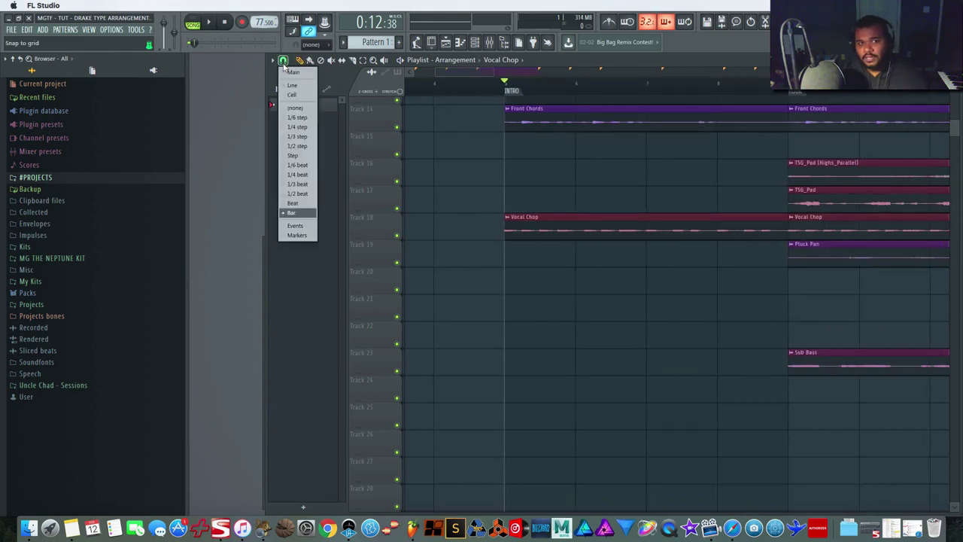
click(305, 197)
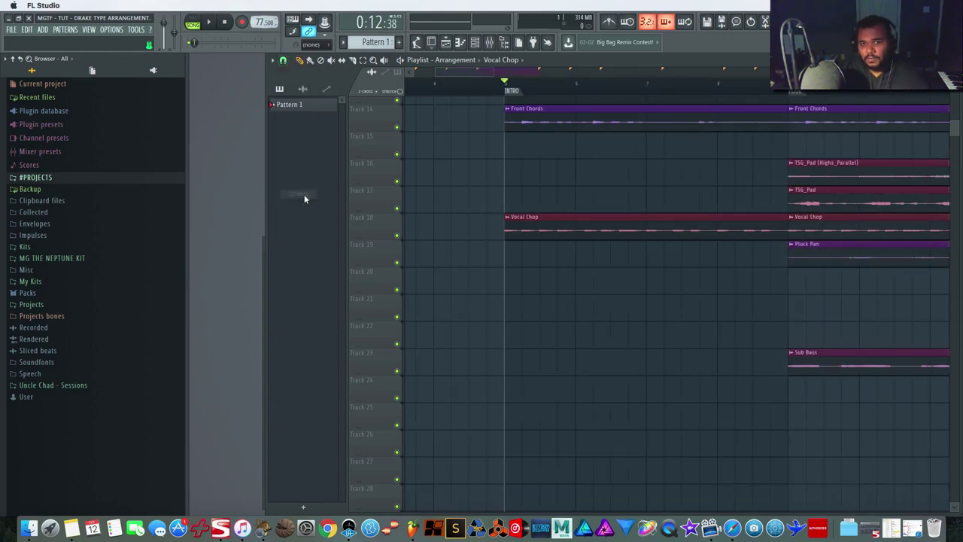
Chop the Intro's Vocal Chop in beats and delete slices, keeping only the first beat of bars 5–7 and all of bar 8.
key(space)
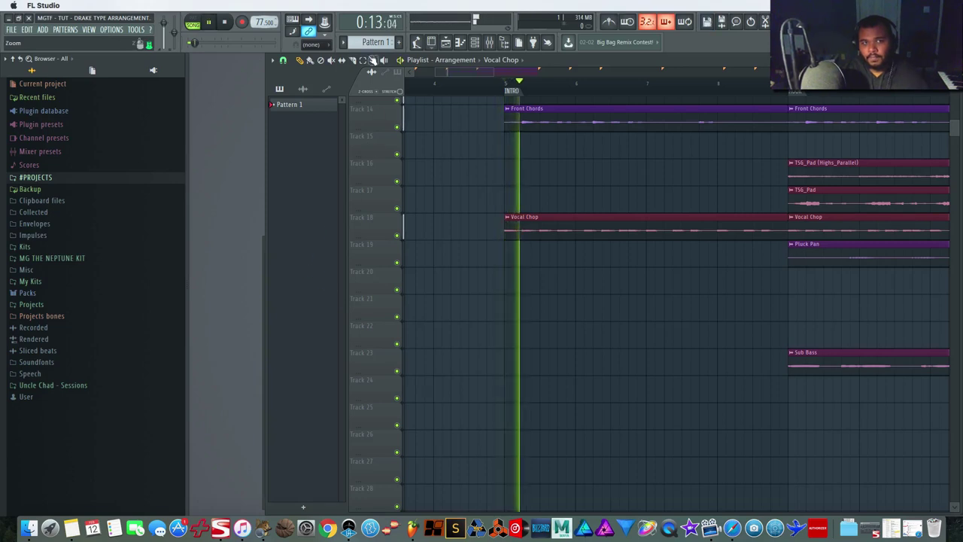
key(space)
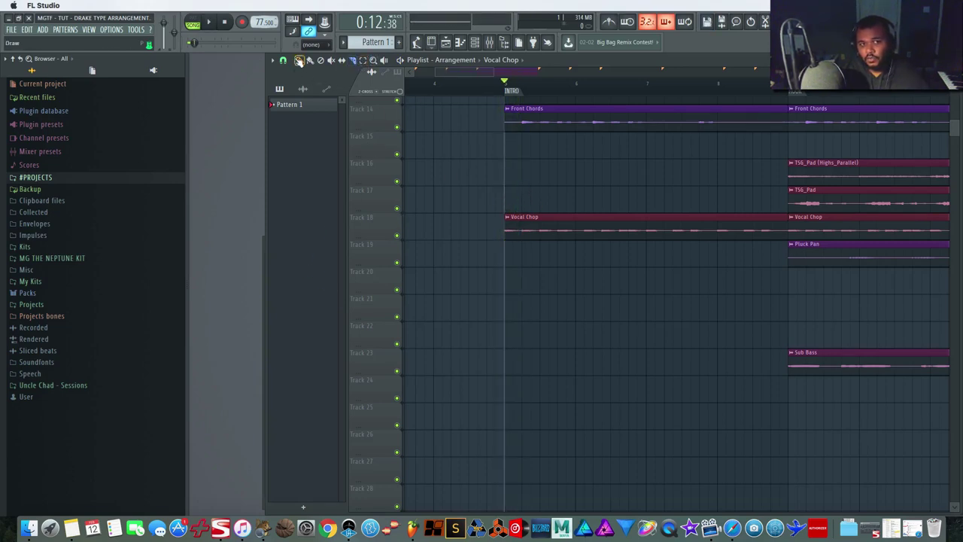
click(508, 218)
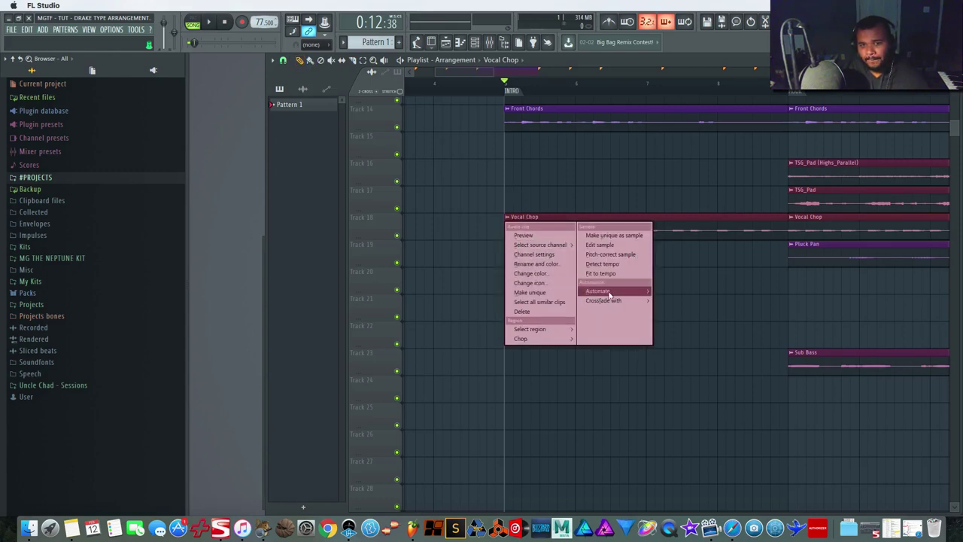
mouse_move(540, 340)
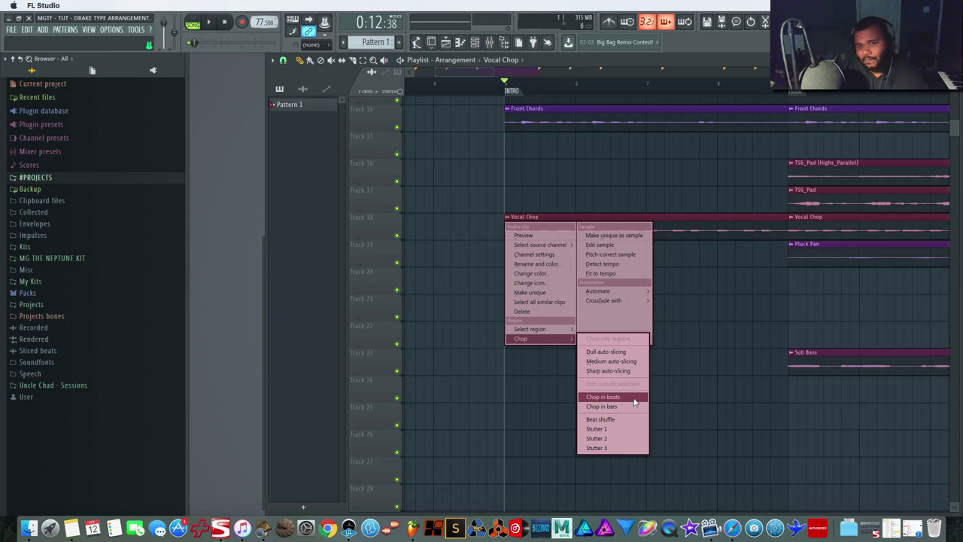
click(632, 399)
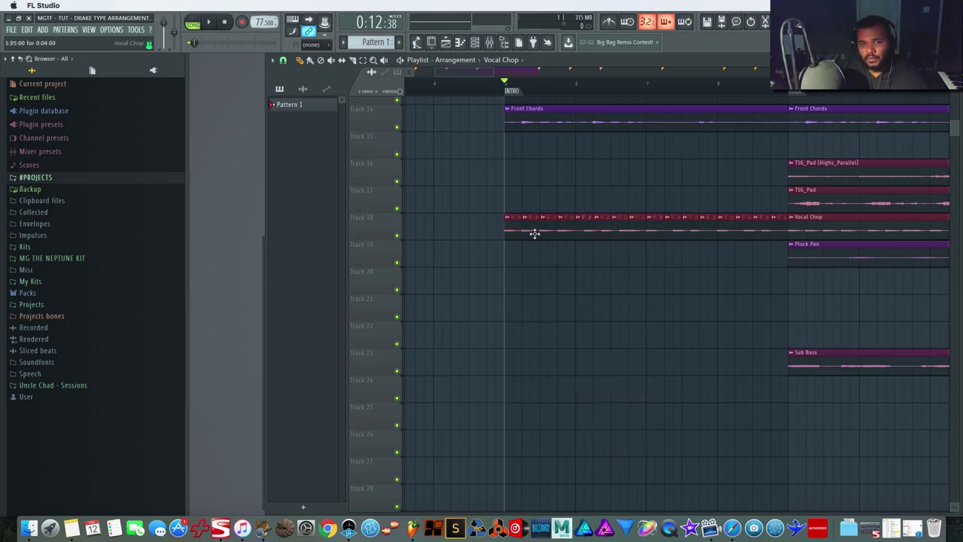
right_click(562, 227)
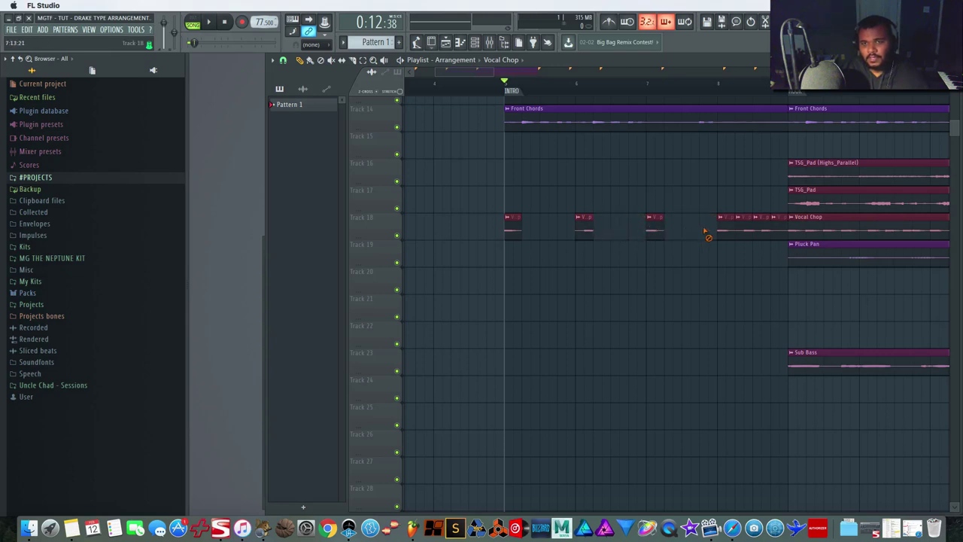
Play the Intro, then slice off and delete the last beat of Back Chords and Front Chords before the Hook.
key(space)
scroll(677, 299, right, 5)
scroll(676, 298, up, 1)
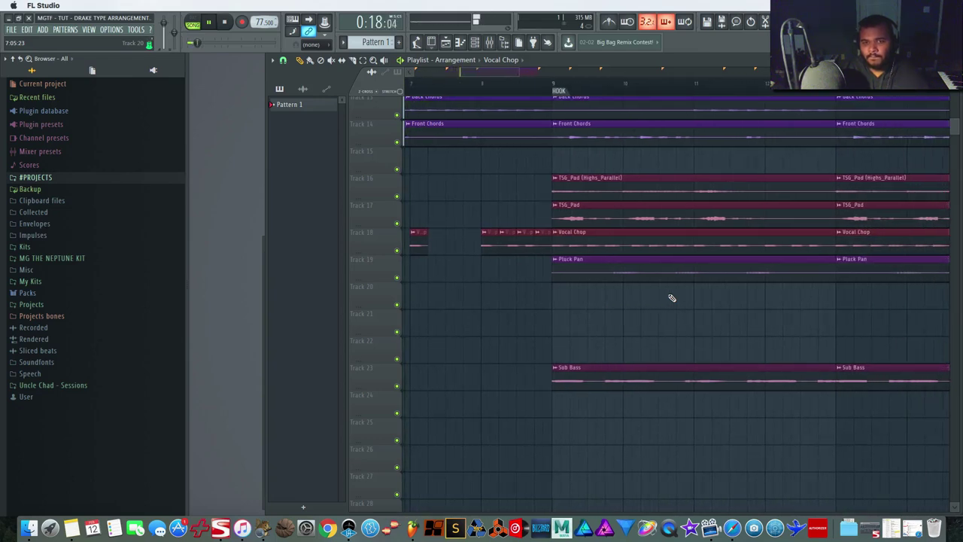
scroll(668, 296, up, 3)
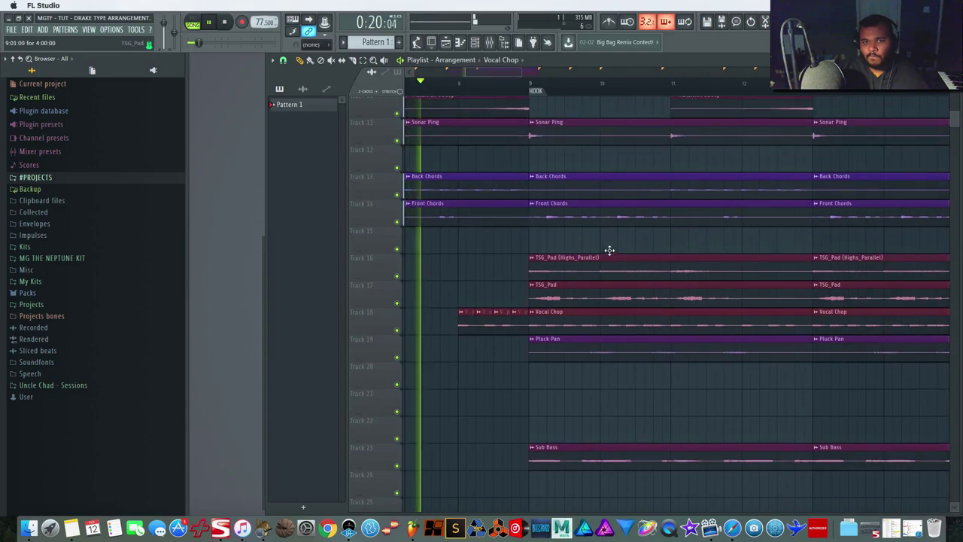
scroll(484, 242, up, 1)
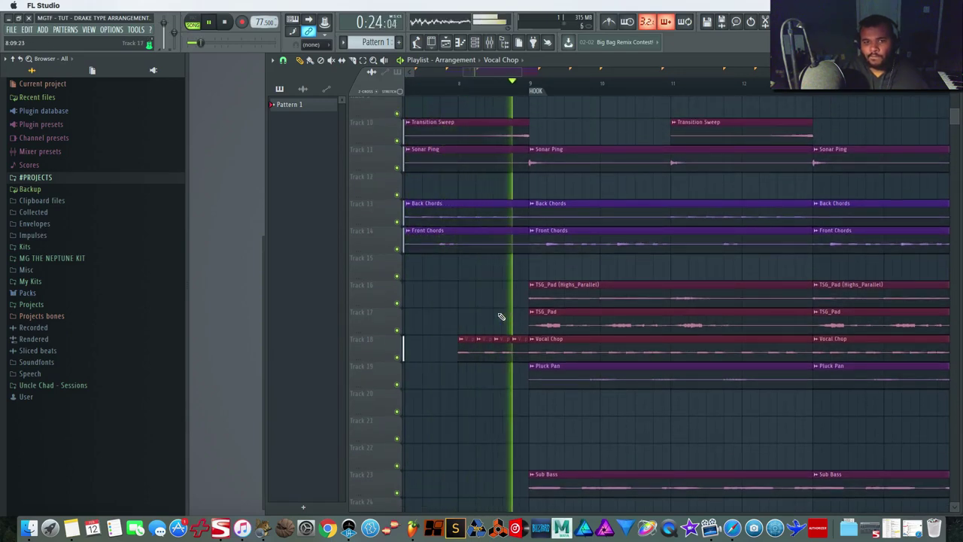
key(space)
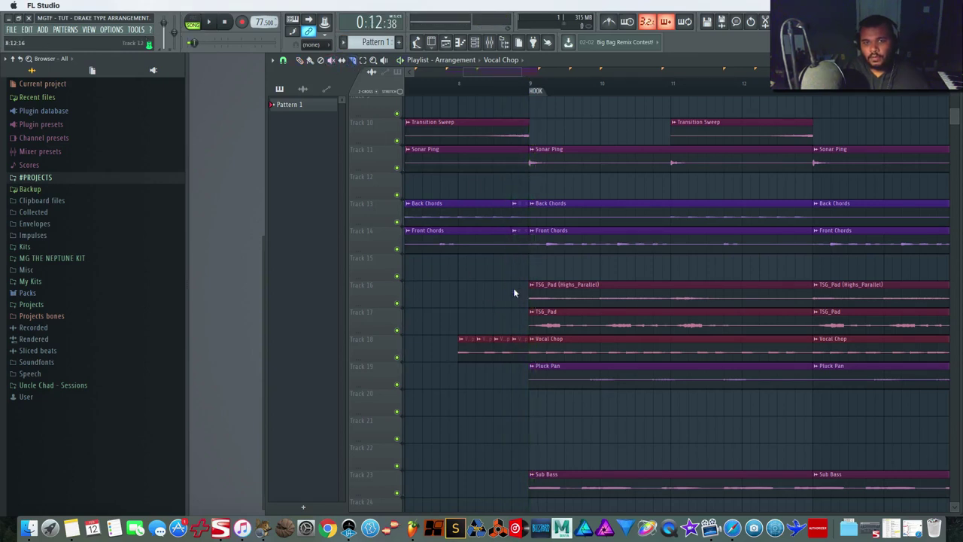
click(515, 204)
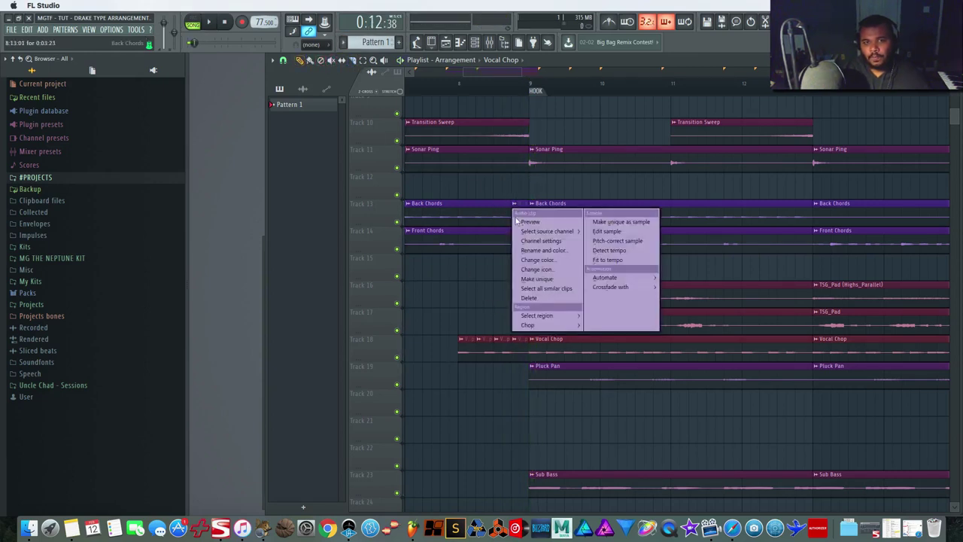
click(504, 174)
right_click(519, 204)
right_click(518, 239)
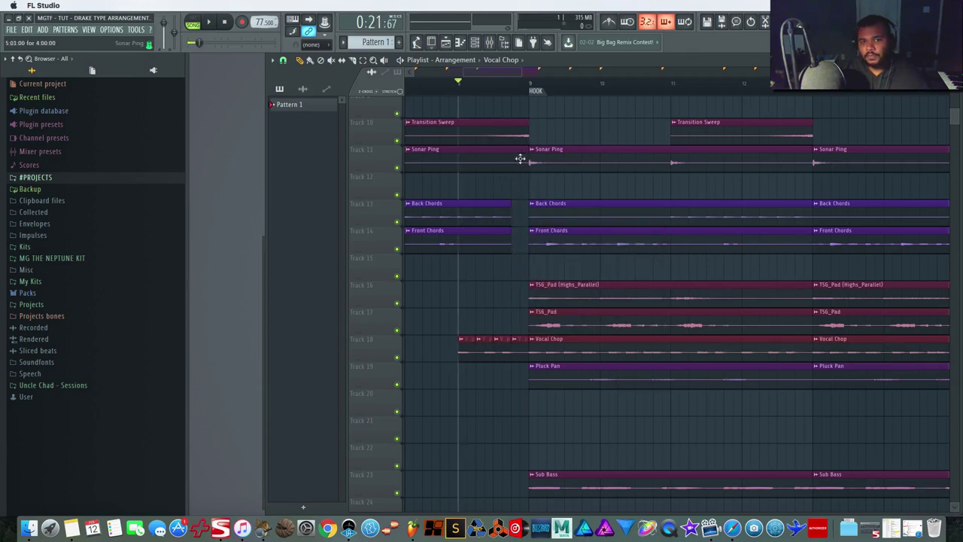
Play from bar 8 into the Hook to check the transition with the chords cut out.
scroll(514, 174, left, 1)
key(space)
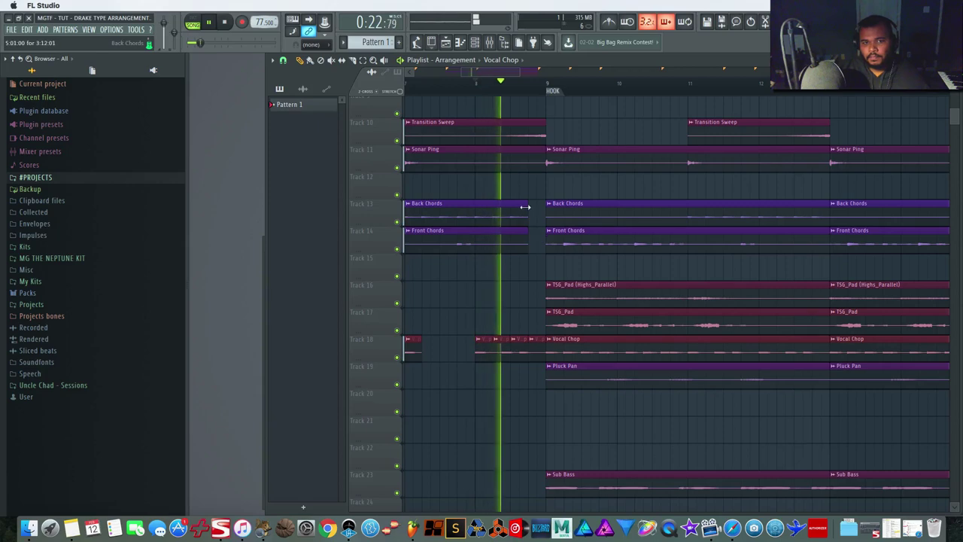
scroll(524, 205, up, 5)
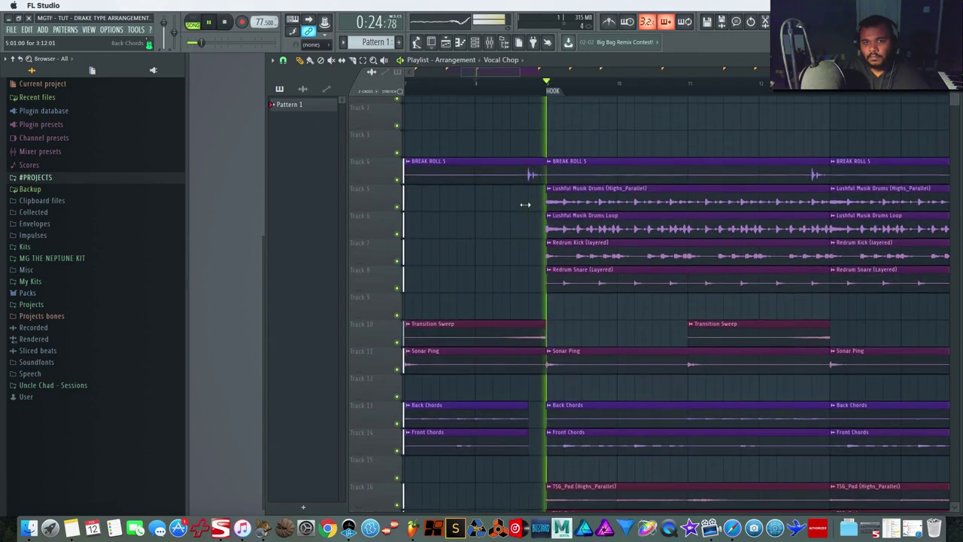
scroll(523, 205, down, 3)
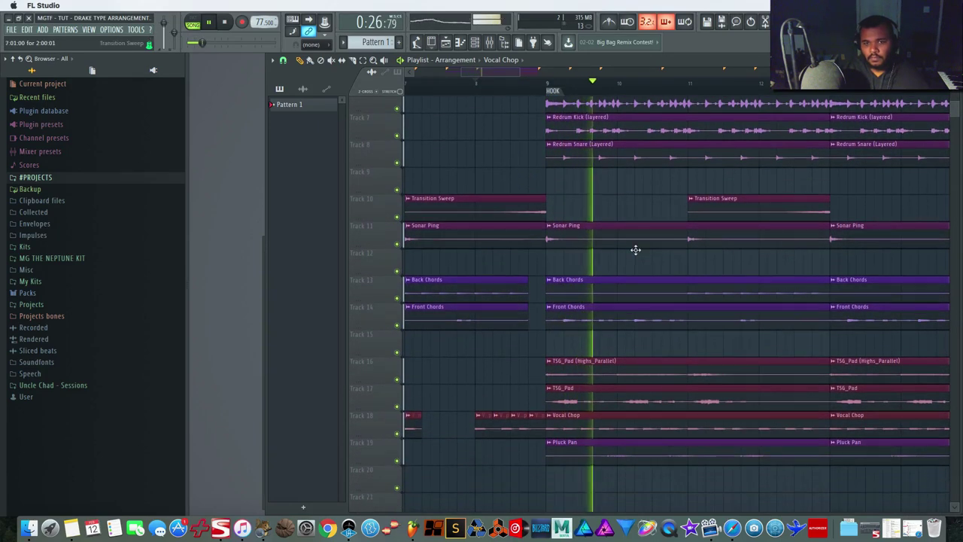
Stop playback and examine the empty sections after the Hook, from the Bridge marker onward.
scroll(635, 250, right, 5)
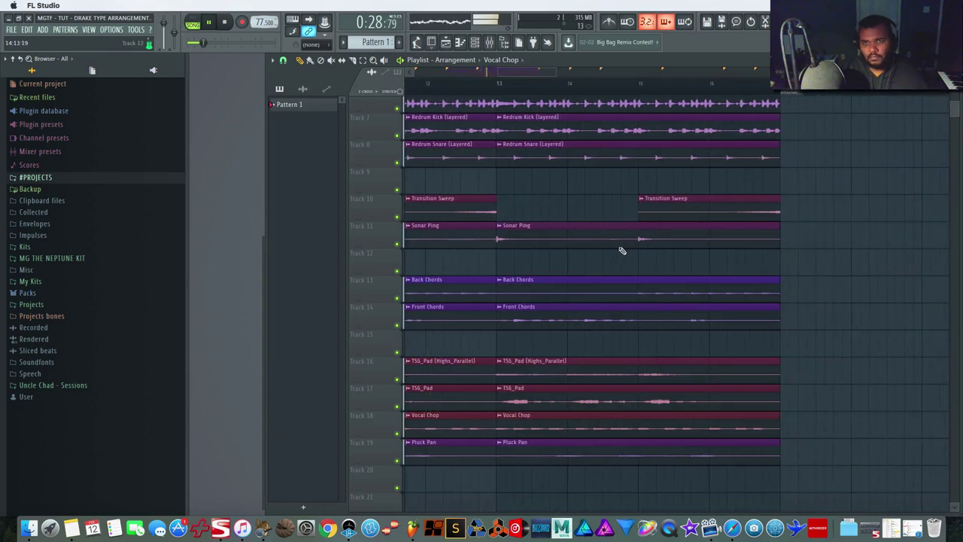
key(space)
scroll(524, 236, down, 3)
scroll(525, 236, up, 1)
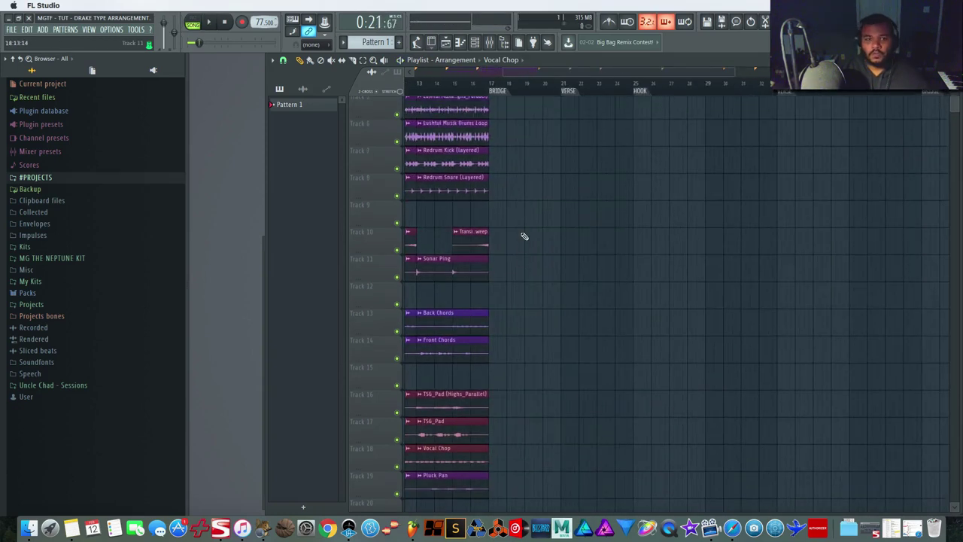
scroll(525, 236, up, 3)
scroll(525, 236, left, 3)
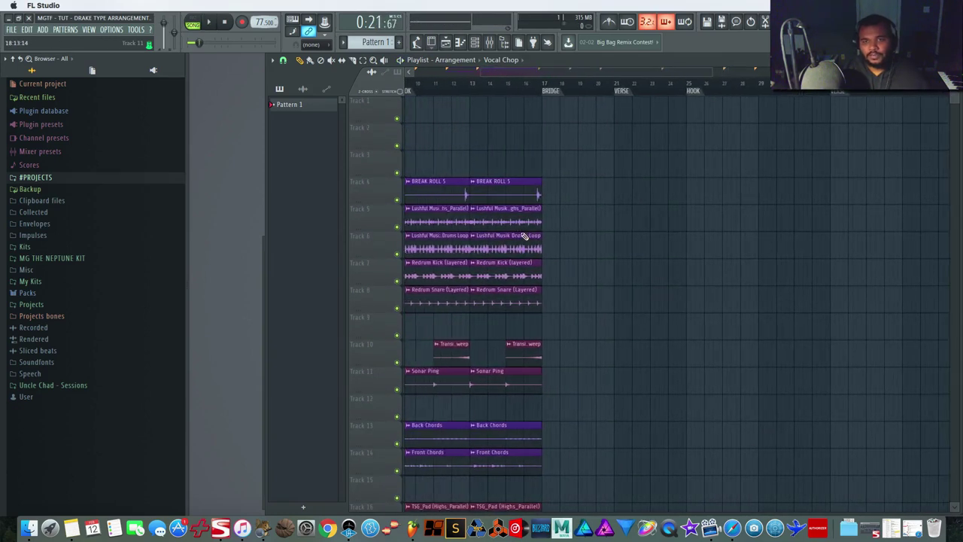
scroll(658, 245, left, 1)
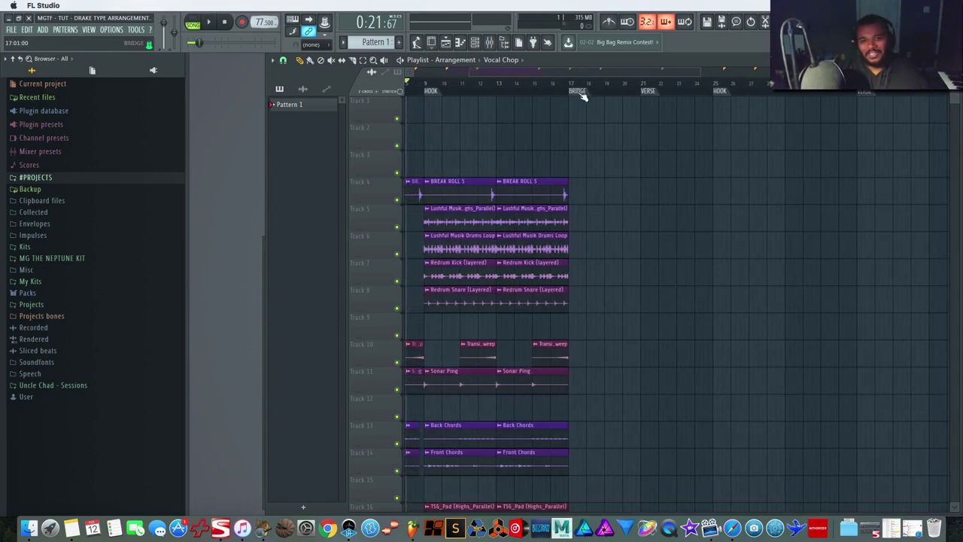
Mark the time range covering the Bridge, Verse and Hook sections from bar 17, clear the selection, and review the first Hook's tracks.
drag(858, 94, 569, 98)
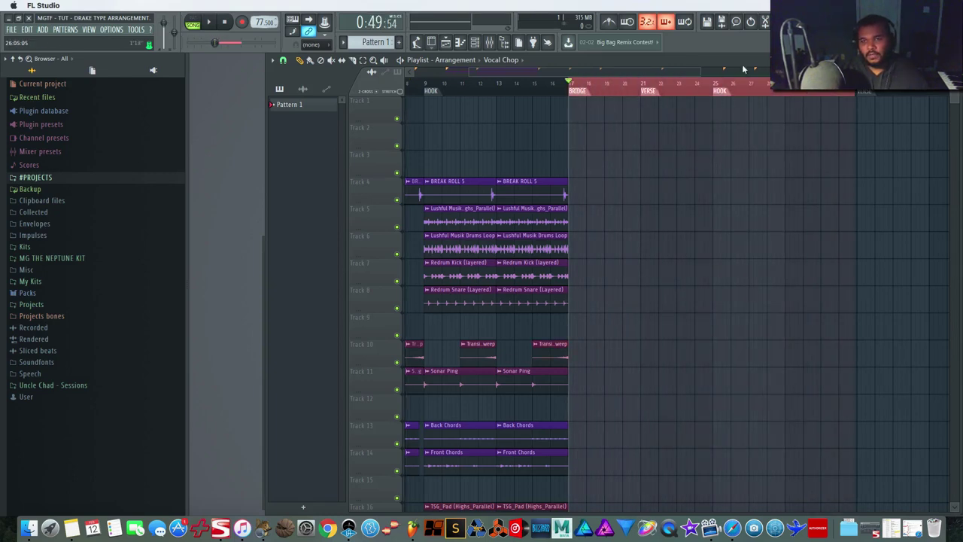
click(757, 90)
scroll(704, 221, down, 2)
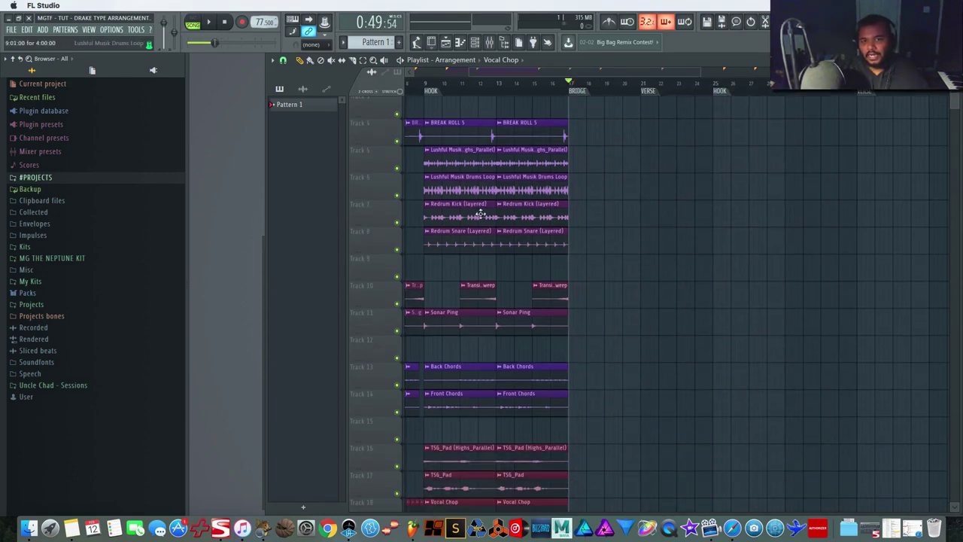
scroll(686, 279, down, 1)
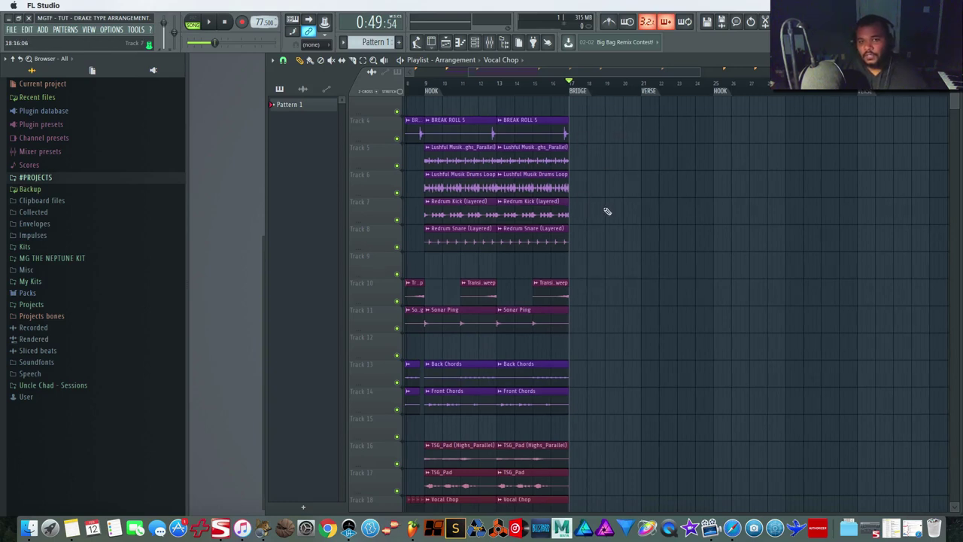
scroll(606, 322, down, 1)
scroll(606, 324, down, 1)
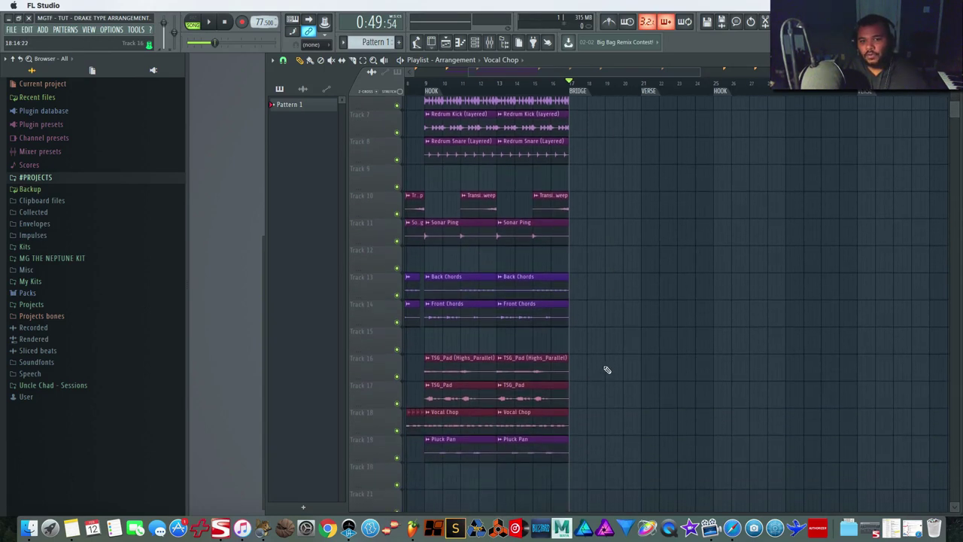
Place TSG_Pad (Highs_Parallel), TSG_Pad and Pluck Pan clips over the bridge from bar 17 without a Vocal Chop, and play it back.
drag(602, 355, 590, 447)
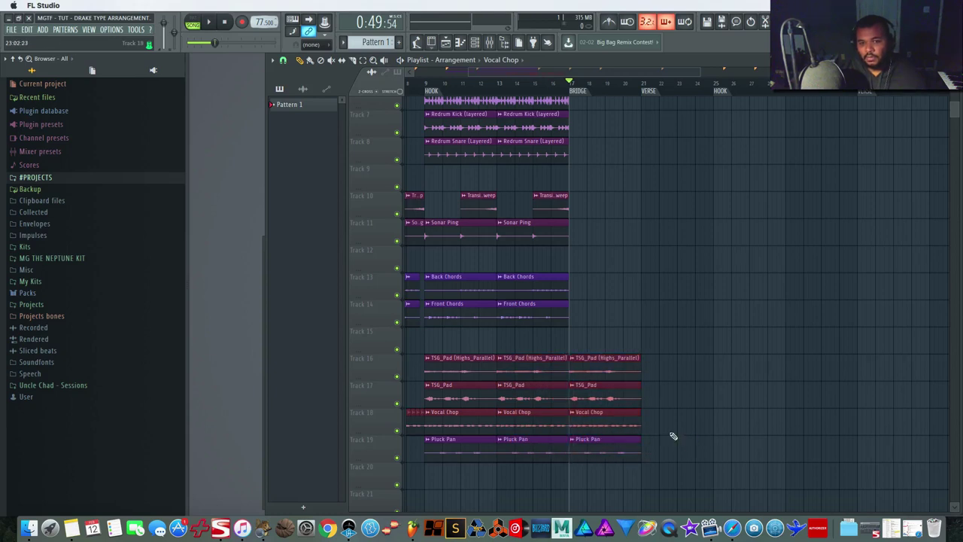
right_click(614, 426)
key(space)
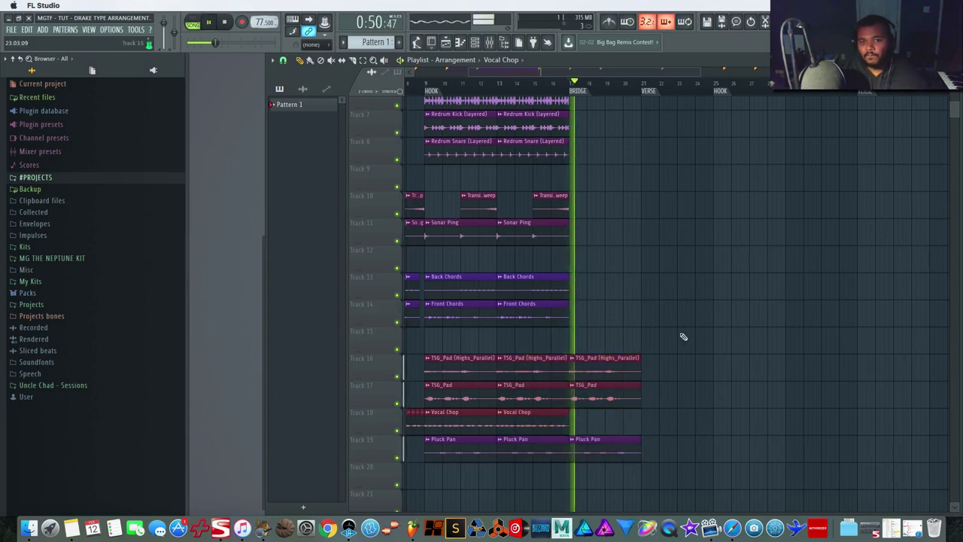
scroll(683, 336, up, 1)
scroll(682, 336, up, 1)
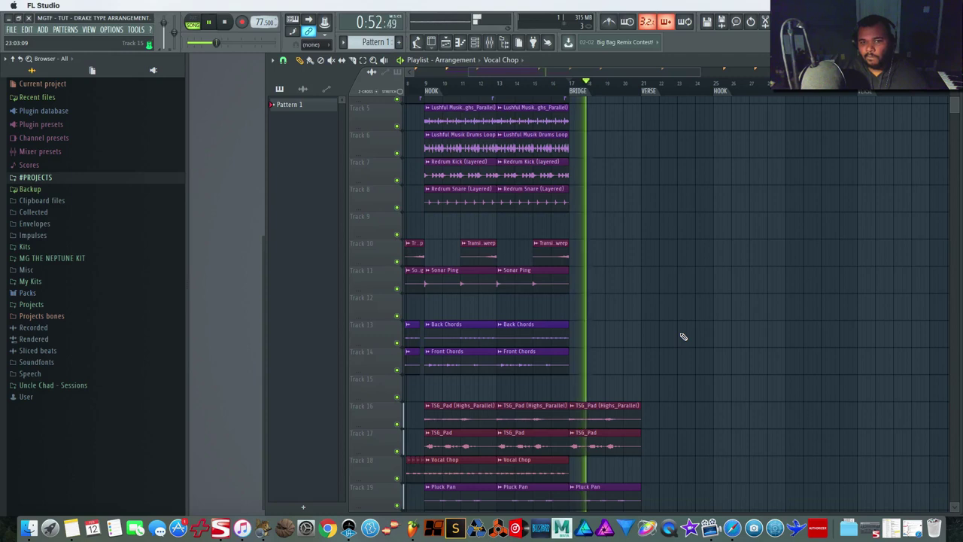
scroll(626, 187, up, 4)
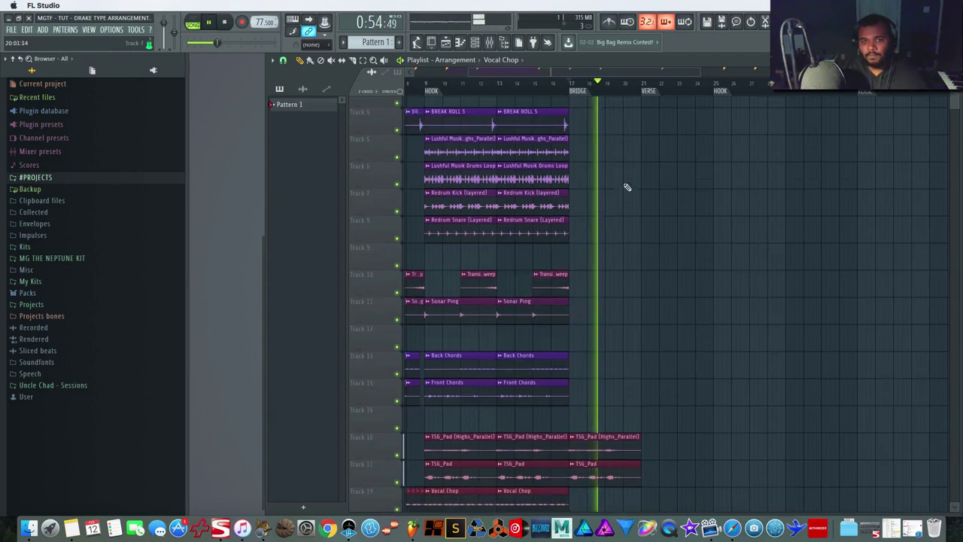
scroll(626, 187, down, 2)
key(space)
Place three consecutive Back Chords and Front Chords clips from the verse at bar 21, and Transition Sweep clips at bars 23 and 31.
drag(604, 332, 808, 399)
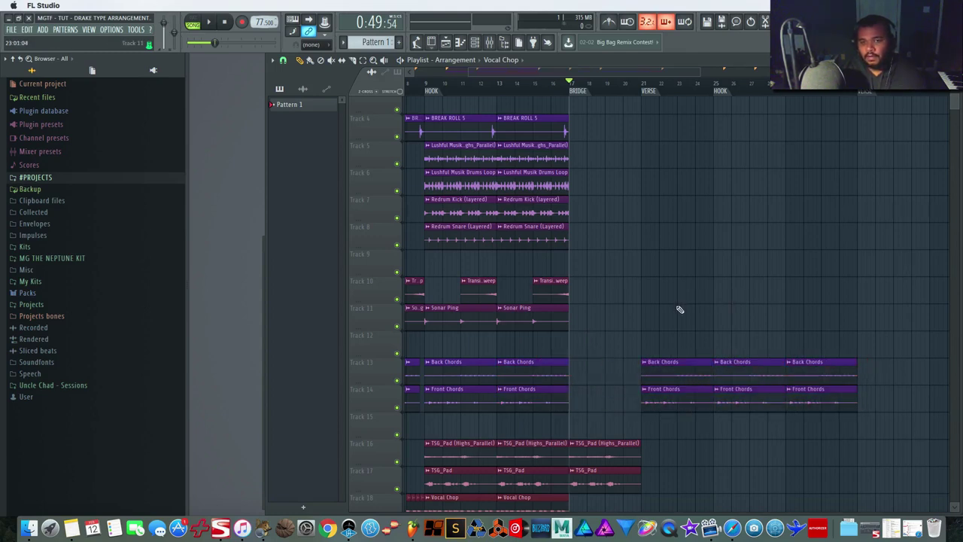
scroll(680, 309, left, 1)
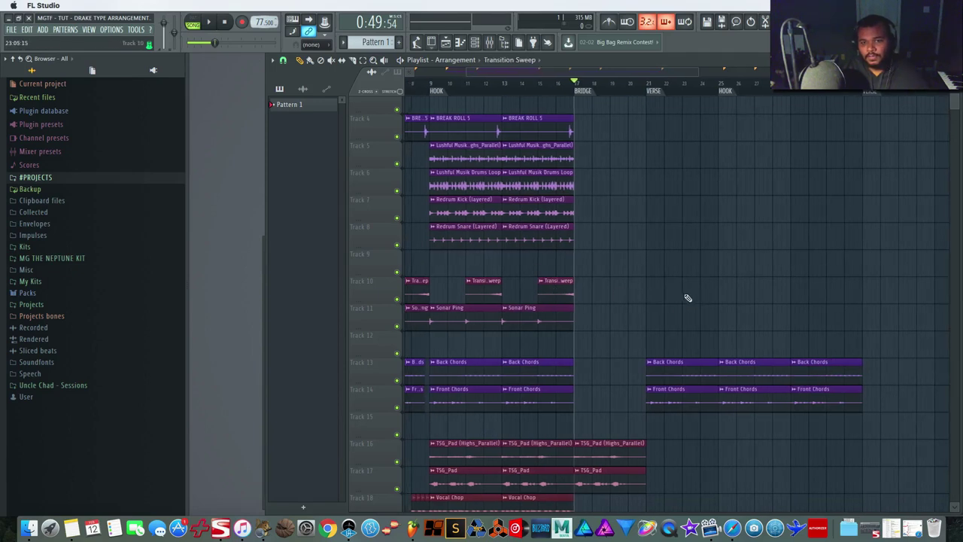
click(687, 297)
click(824, 298)
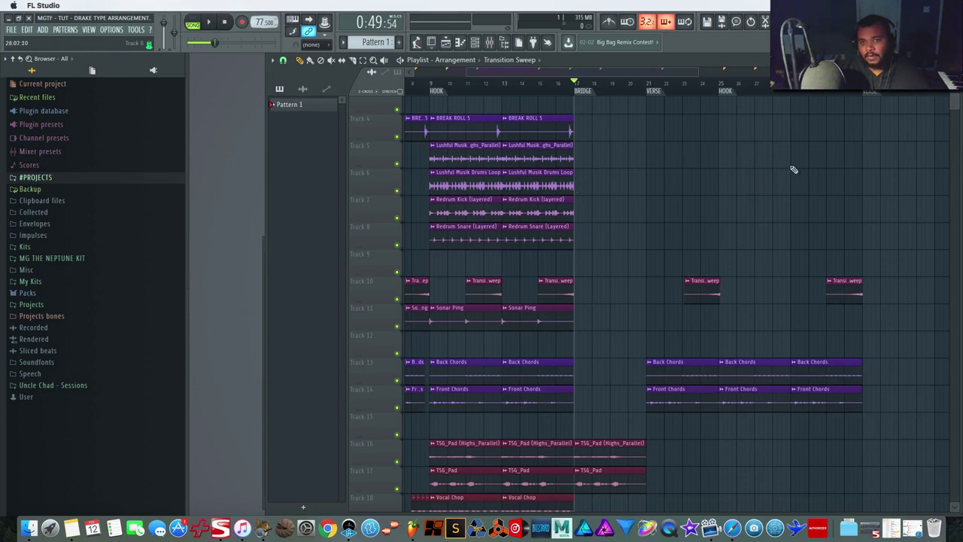
Play the bridge, jumping to just before the verse marker at bar 21 to check the entrance of the chords.
key(space)
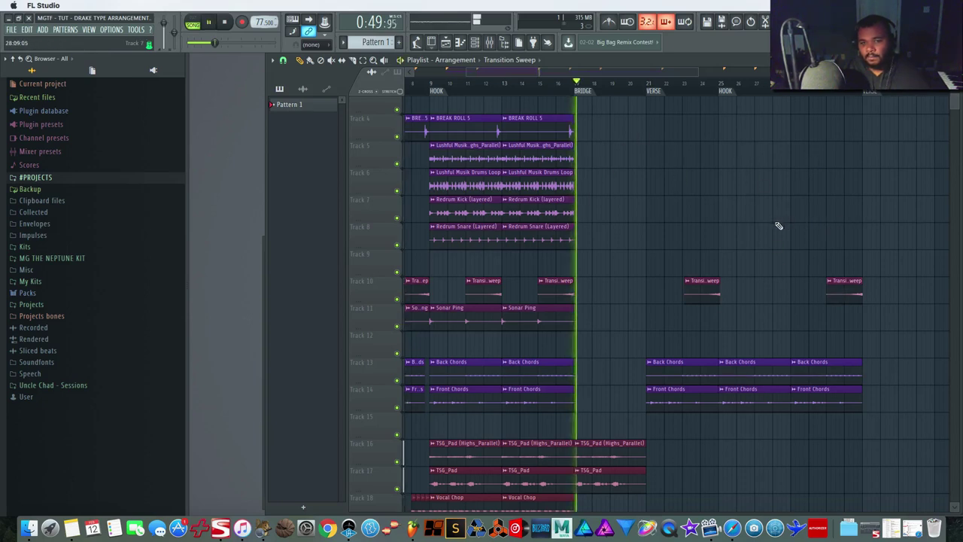
click(641, 88)
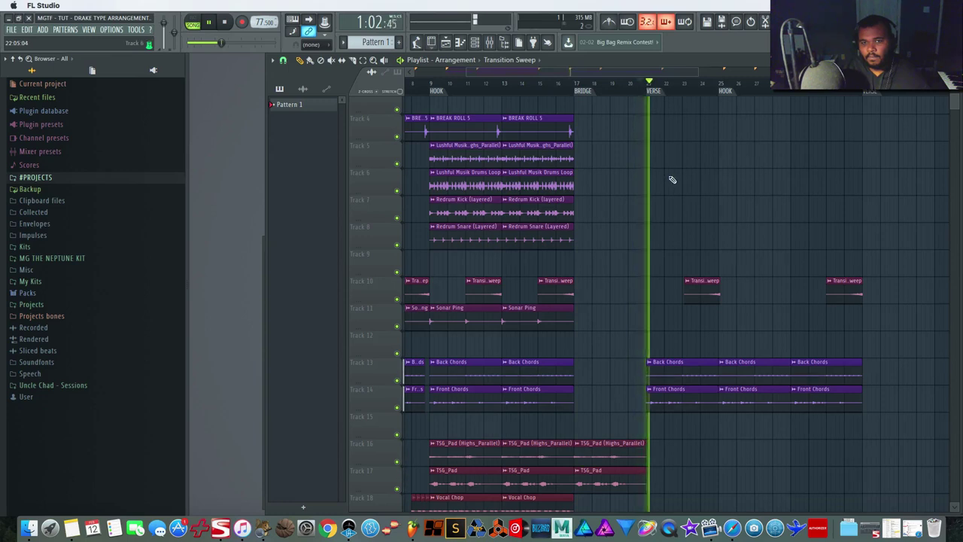
scroll(671, 179, left, 1)
key(space)
Duplicate the hook's two repeats of BREAK ROLL 5, Lushful Musik, Redrum Kick and Redrum Snare clips to start at bar 21.
scroll(672, 179, left, 5)
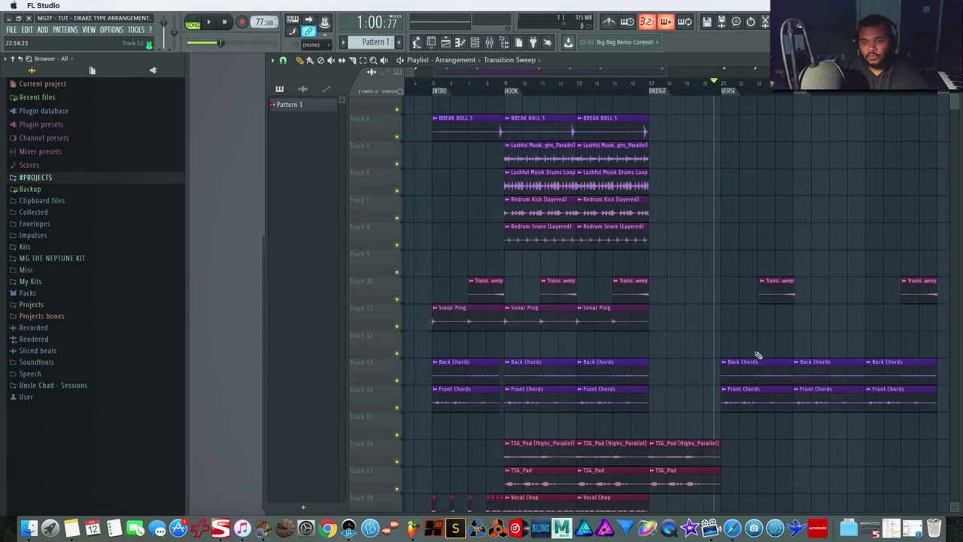
scroll(693, 268, up, 2)
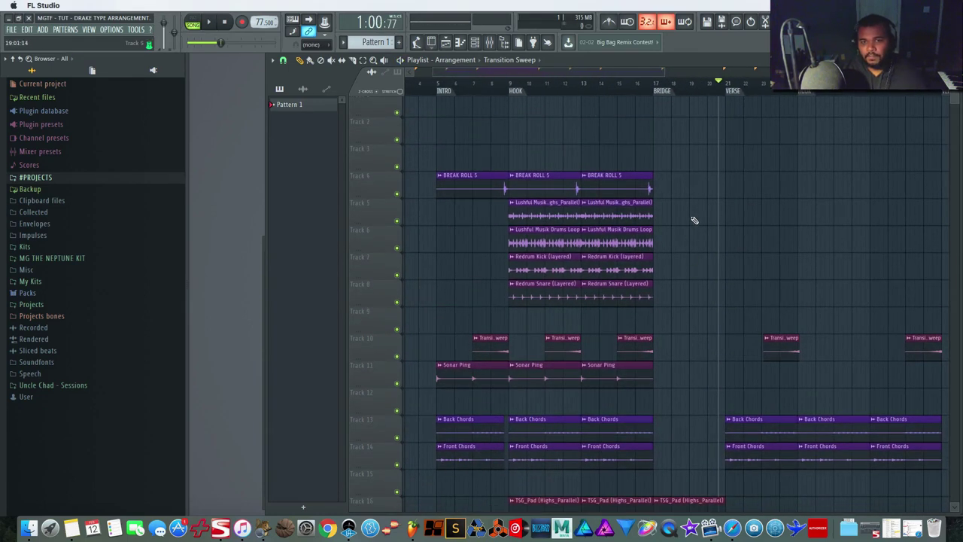
drag(702, 209, 525, 304)
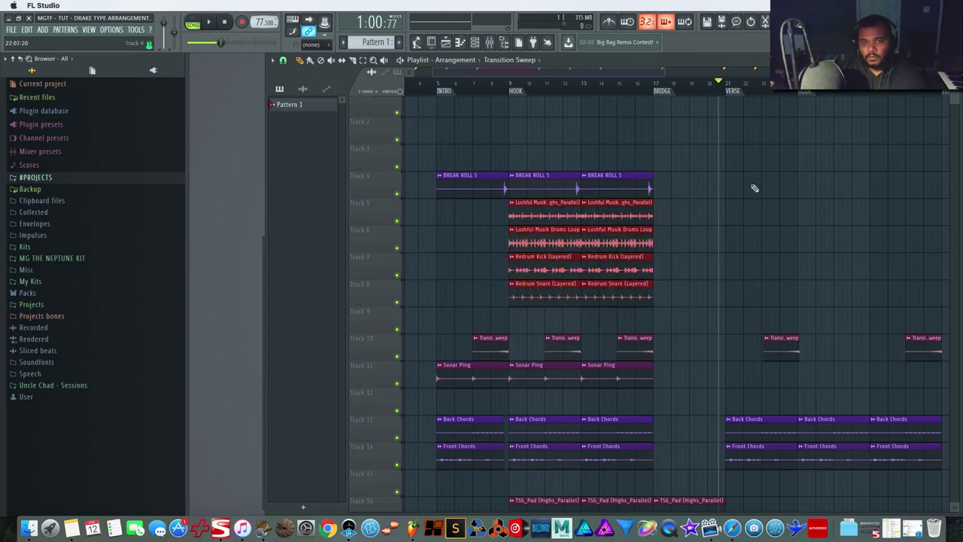
drag(730, 172, 512, 304)
key(ctrl+b)
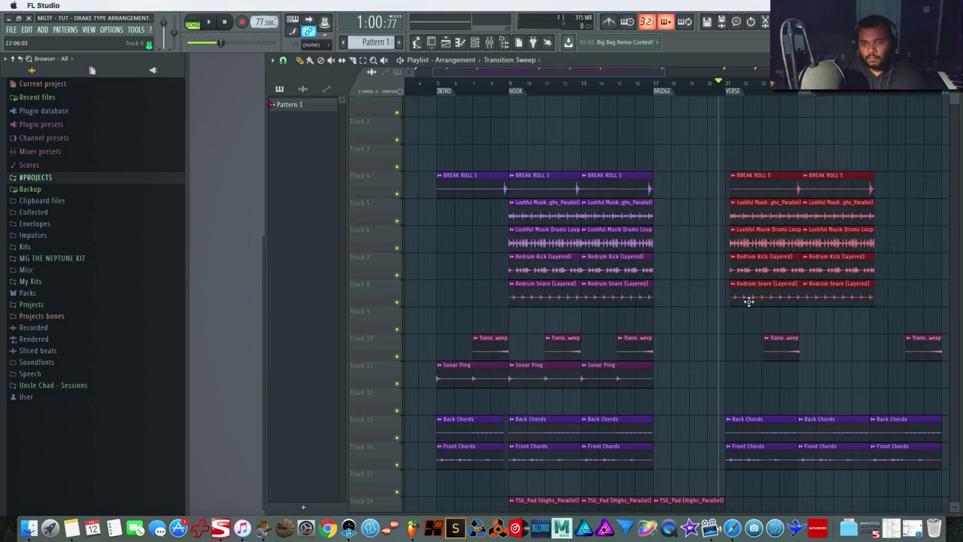
drag(748, 300, 745, 303)
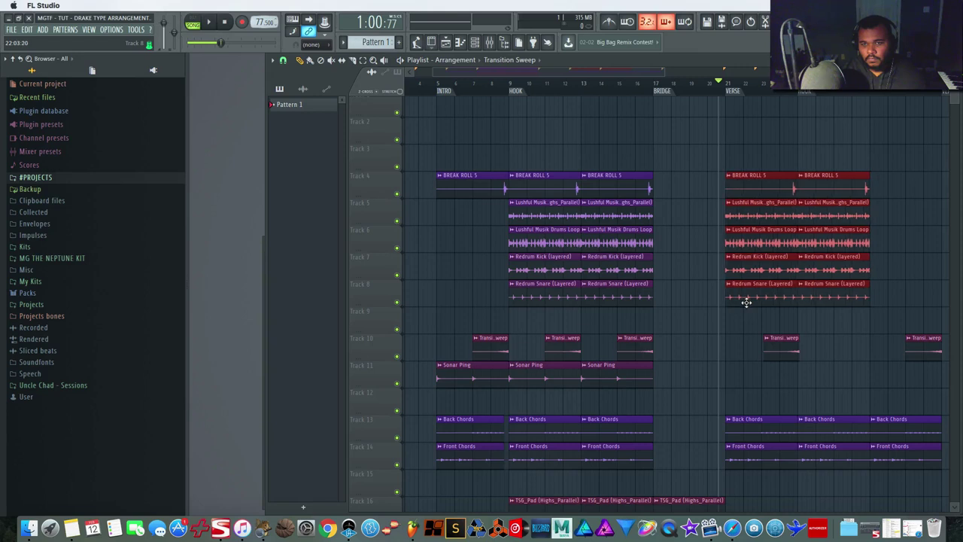
Set the playlist snap to Bar and add a third repeat of the break roll and drum clips at bar 29.
click(285, 66)
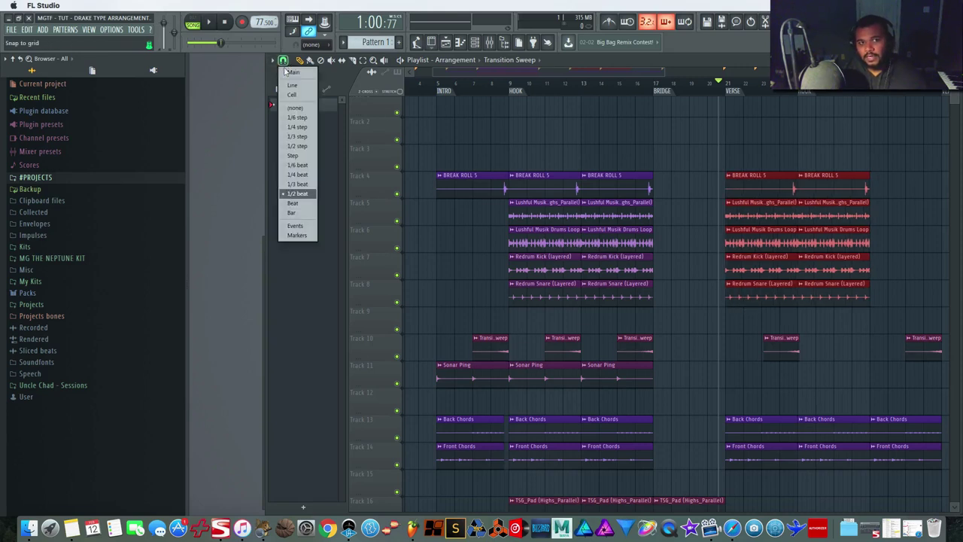
click(303, 217)
scroll(867, 220, right, 1)
scroll(867, 220, right, 5)
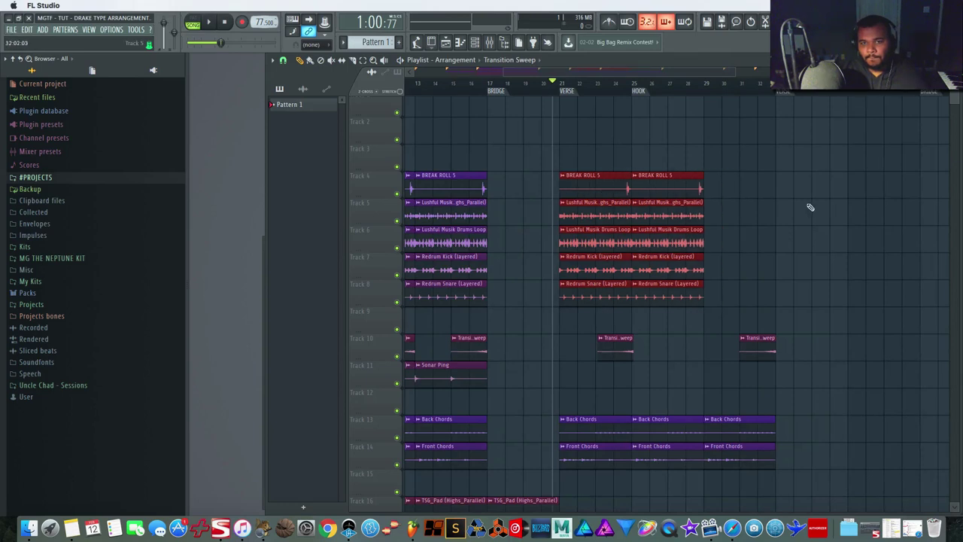
drag(775, 184, 715, 296)
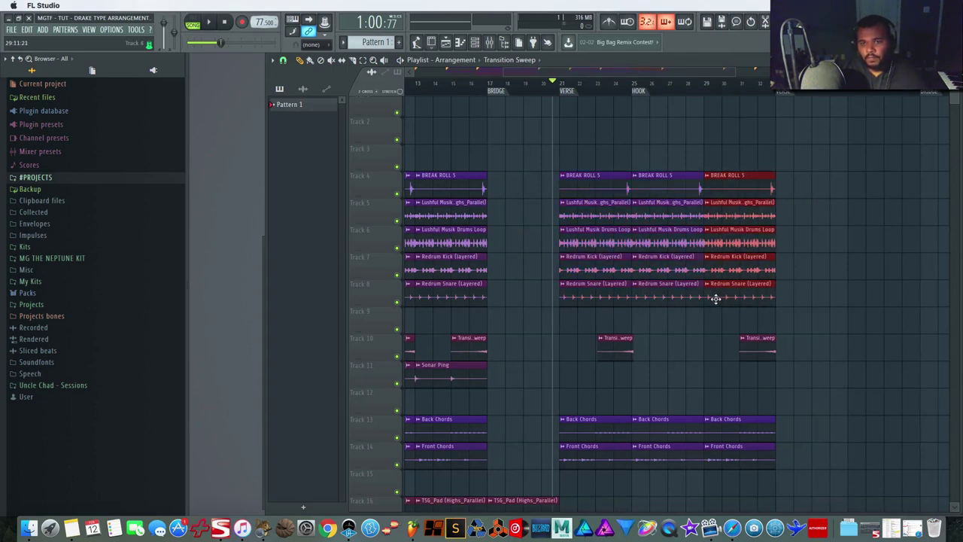
Play back the transition from the end of the bridge into the verse with the drums.
key(space)
scroll(637, 366, down, 1)
scroll(580, 365, left, 4)
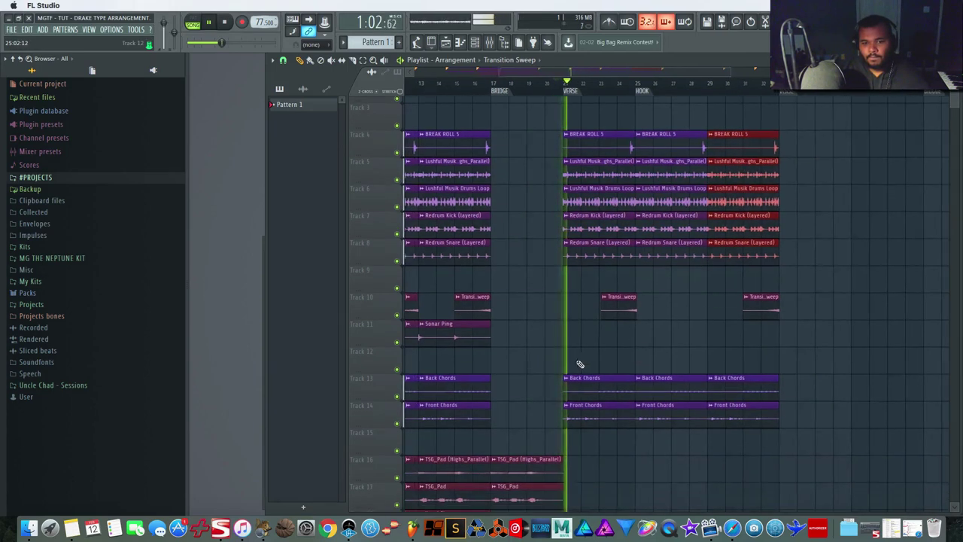
scroll(601, 361, down, 3)
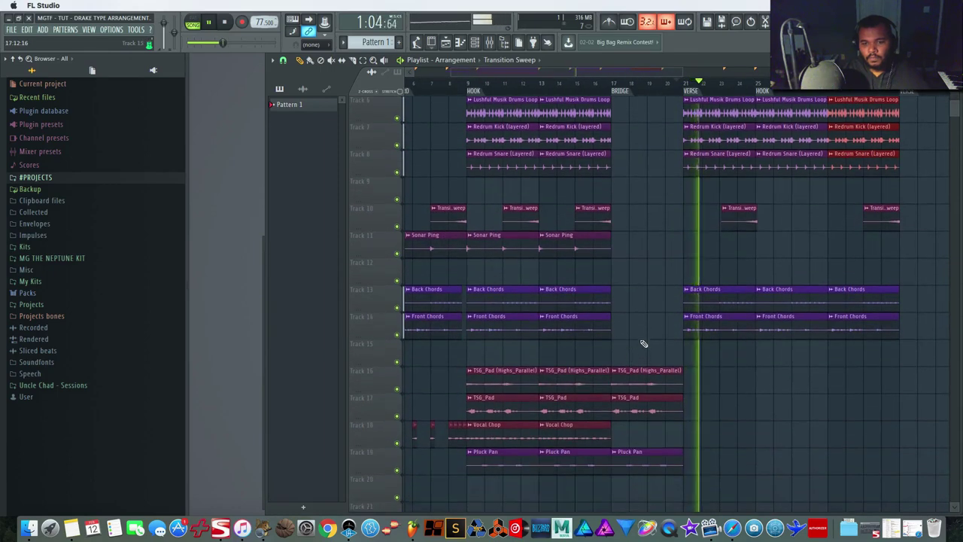
key(space)
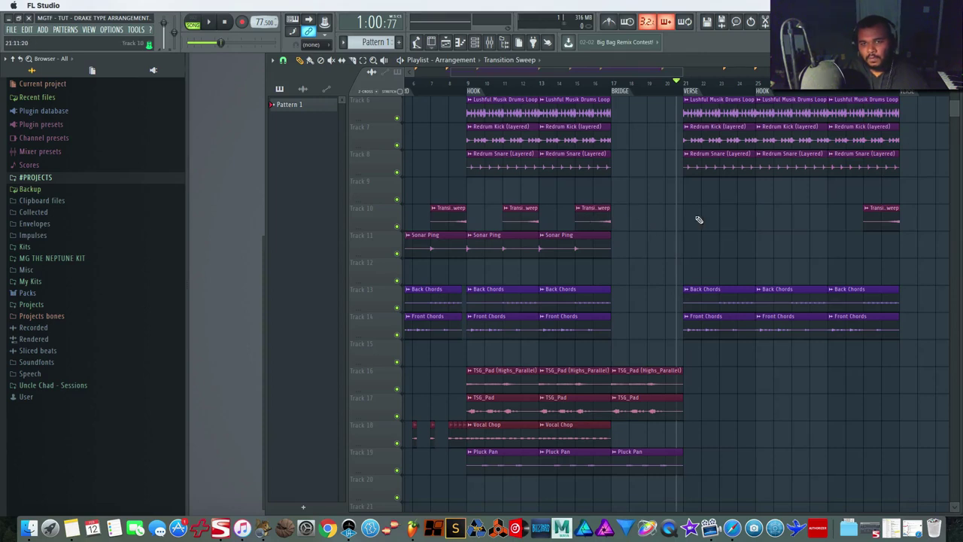
Replace the bar 23 Transition Sweep with one at bar 19 leading into the verse, and play back from there.
click(645, 219)
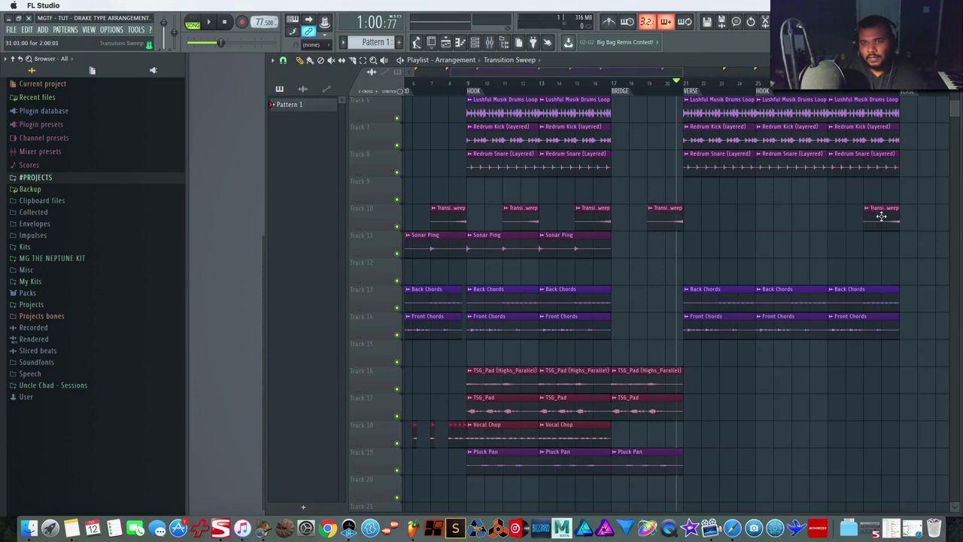
click(655, 93)
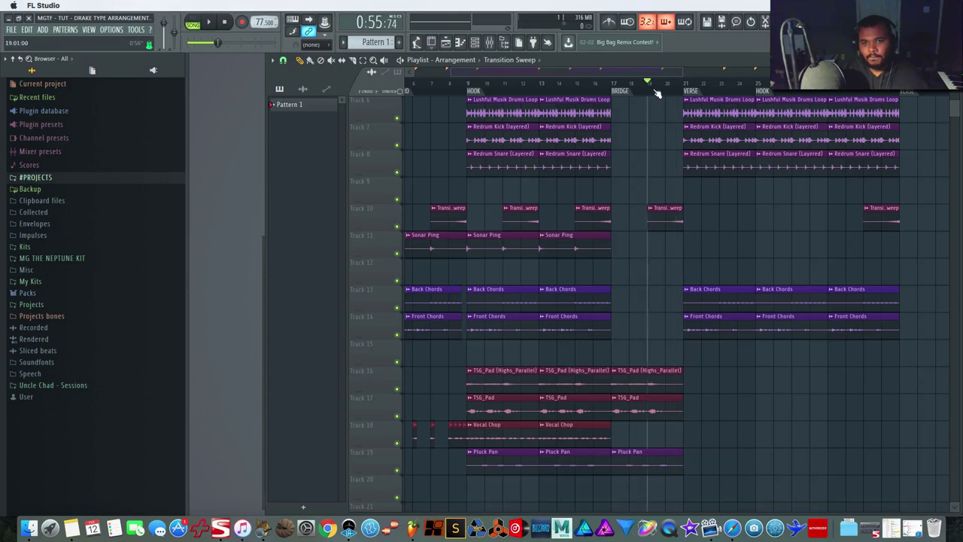
key(space)
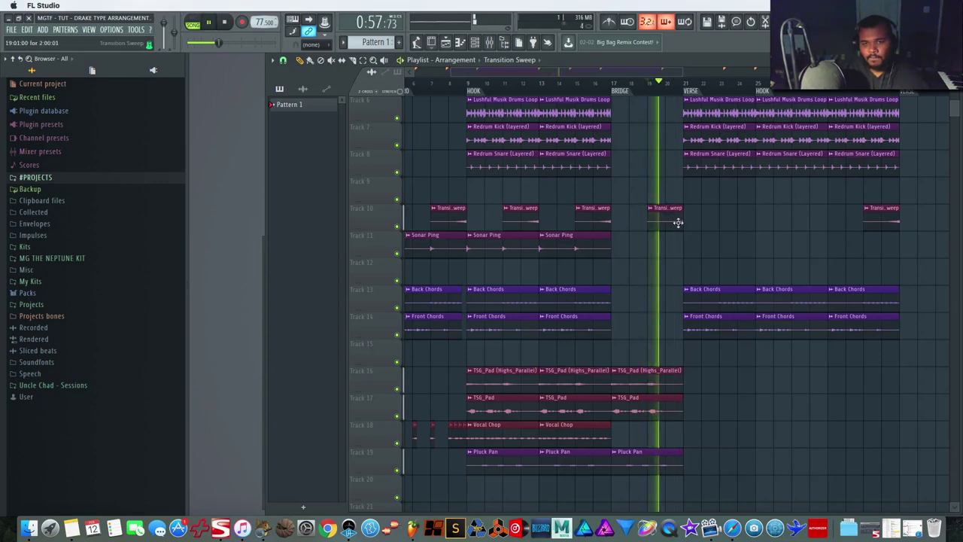
scroll(707, 227, up, 2)
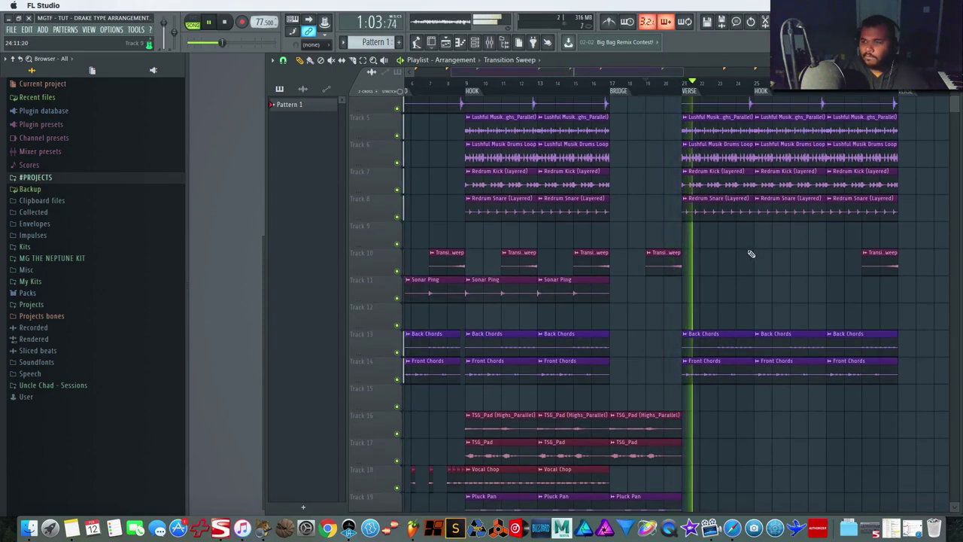
key(space)
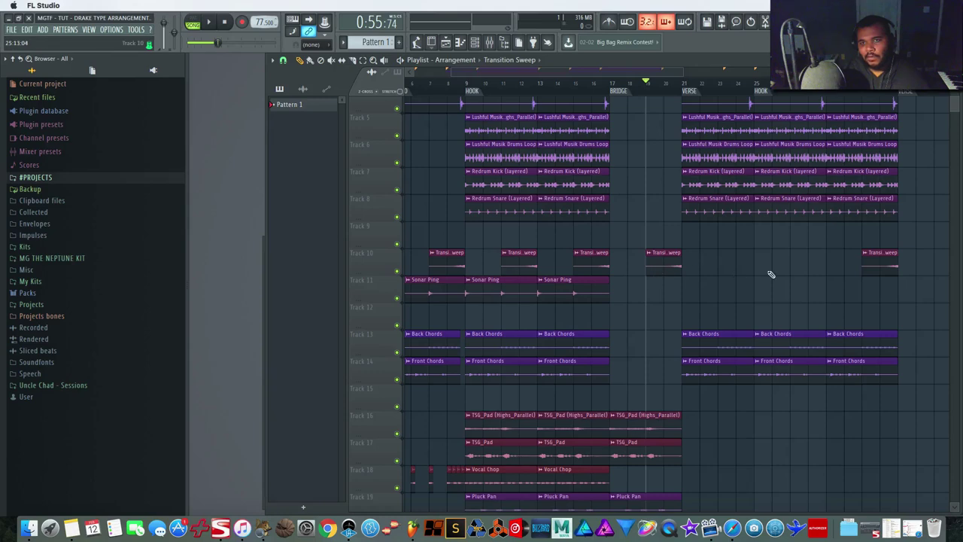
Delete the BREAK ROLL 5 clip at bar 25 and add a Lushful Musik Drums (Highs_Parallel) clip to the bridge at bar 17.
scroll(770, 274, up, 2)
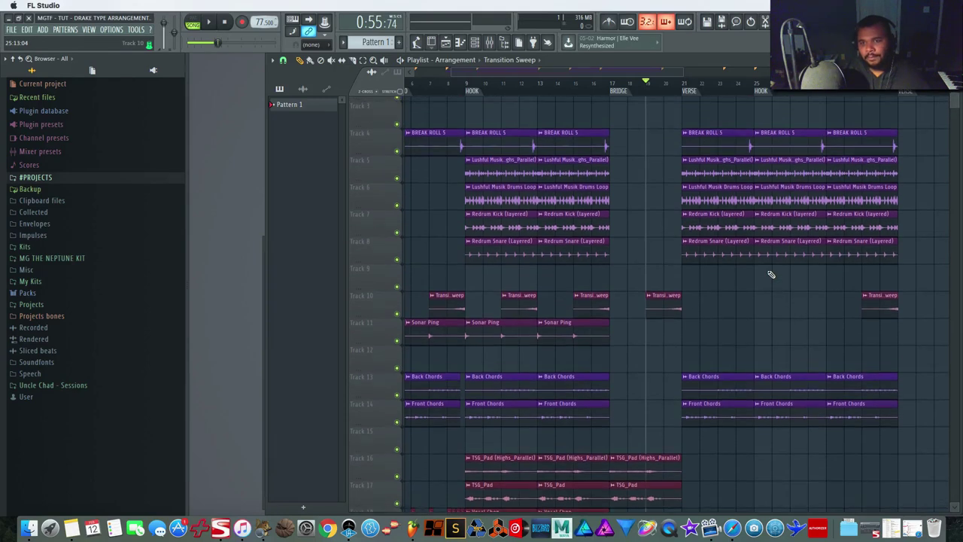
scroll(728, 284, up, 1)
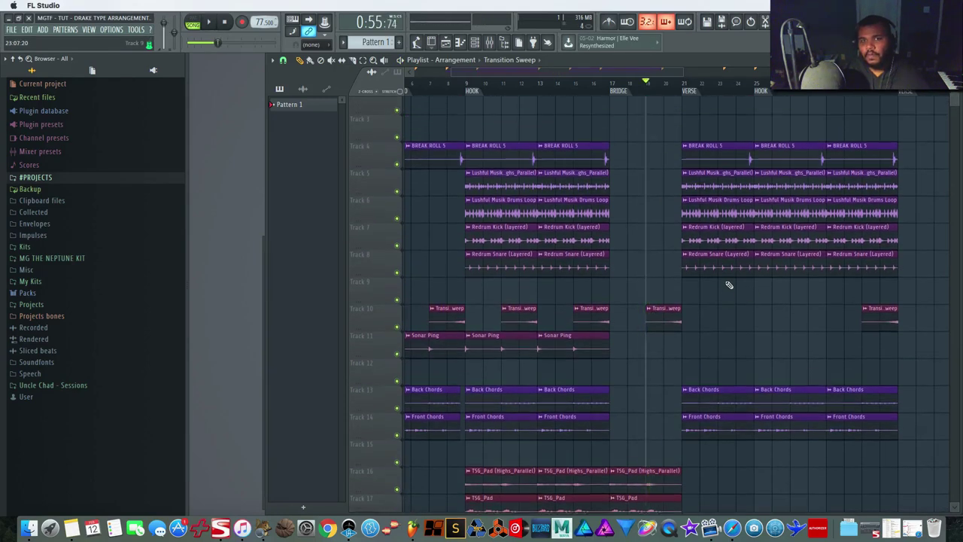
scroll(728, 284, up, 2)
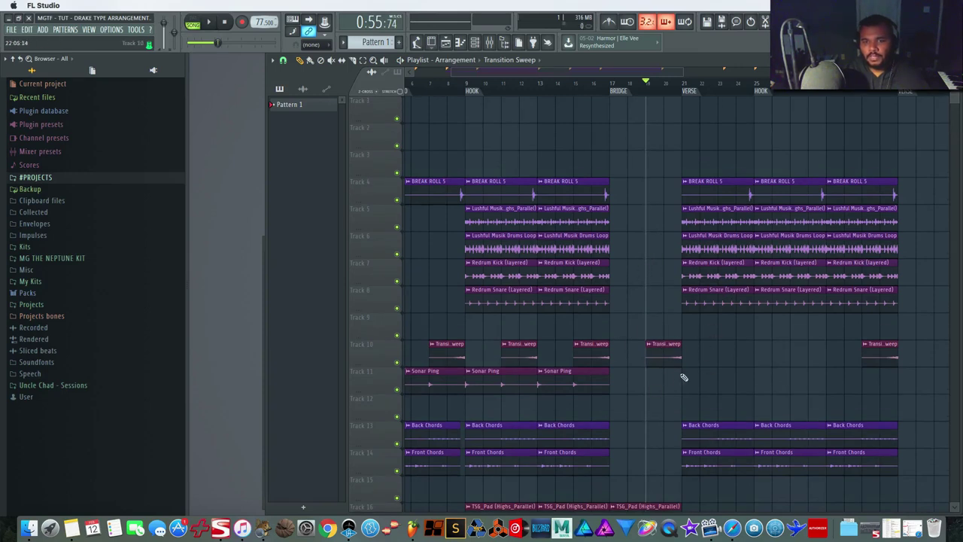
right_click(808, 192)
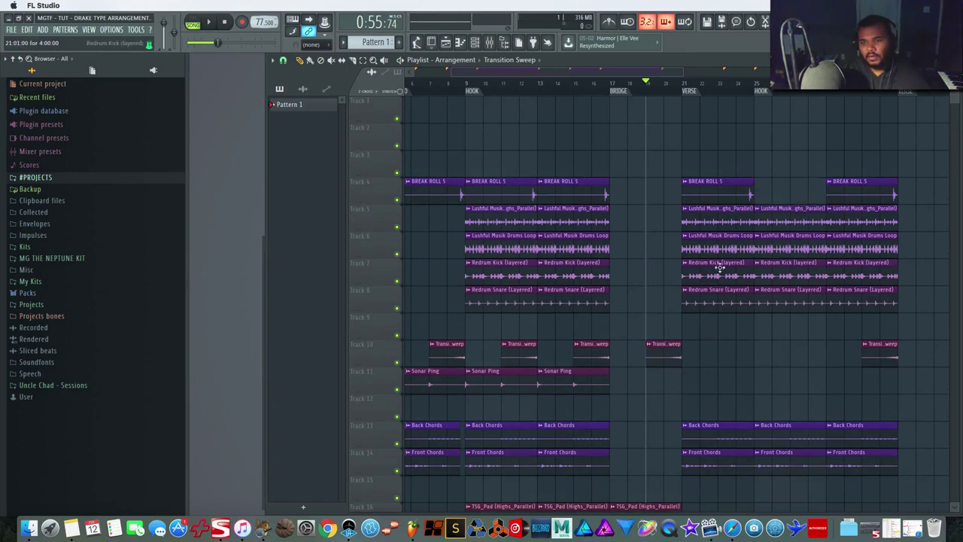
click(612, 225)
Play the arrangement from bar 16 through the bridge into the verse to review the new drum layer.
click(597, 85)
key(space)
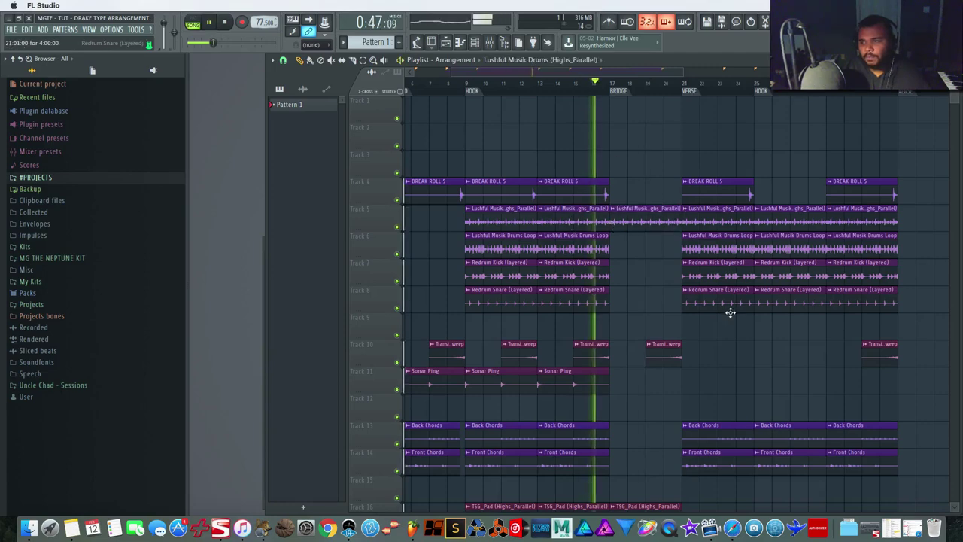
scroll(730, 312, down, 4)
scroll(731, 311, down, 1)
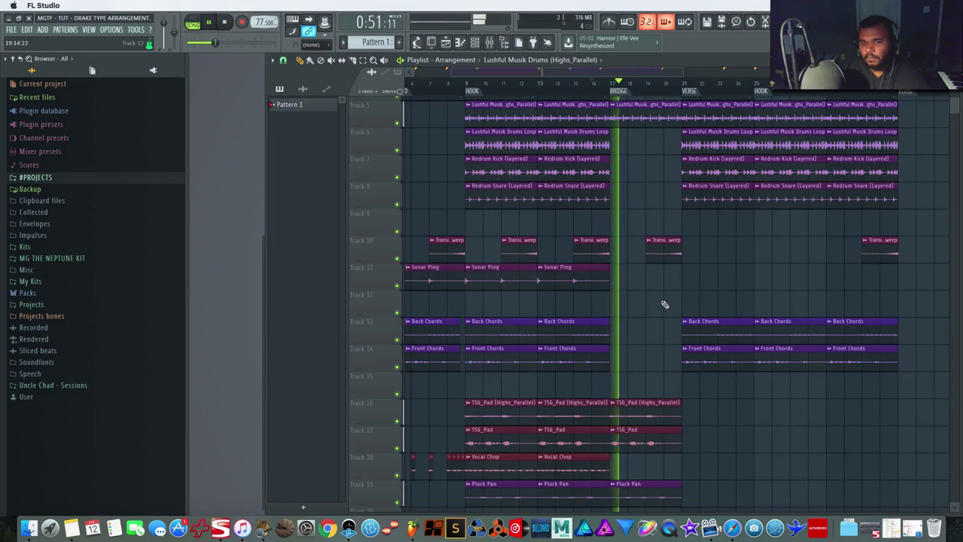
scroll(664, 304, up, 1)
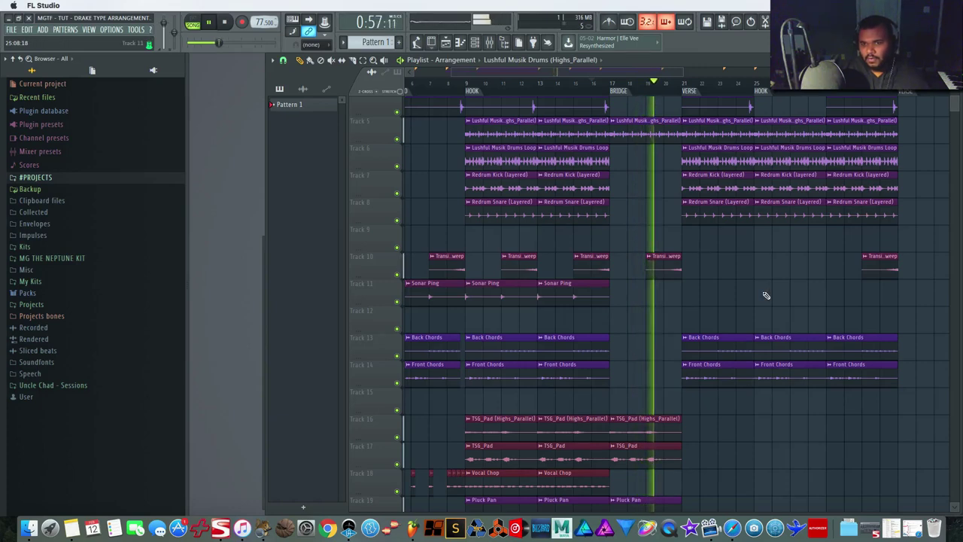
scroll(761, 294, right, 1)
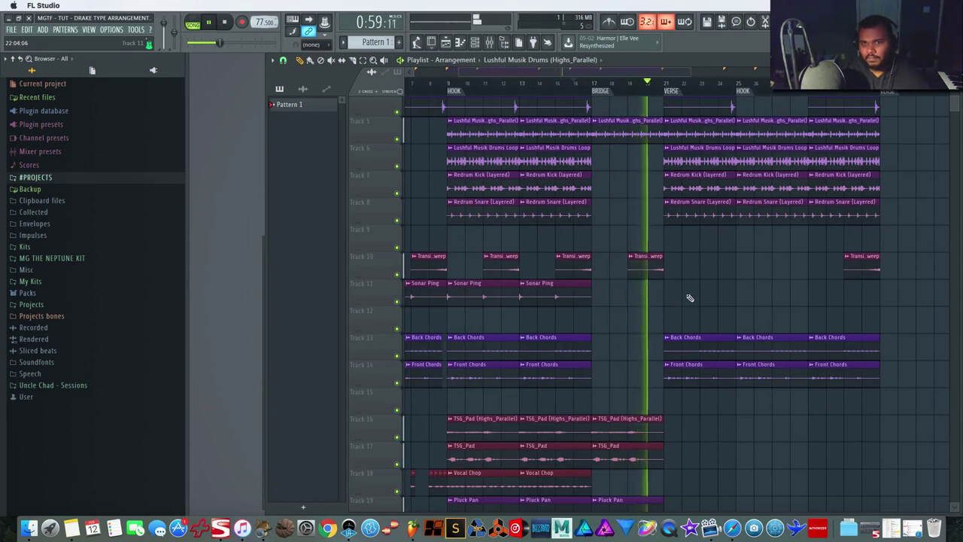
scroll(690, 296, up, 3)
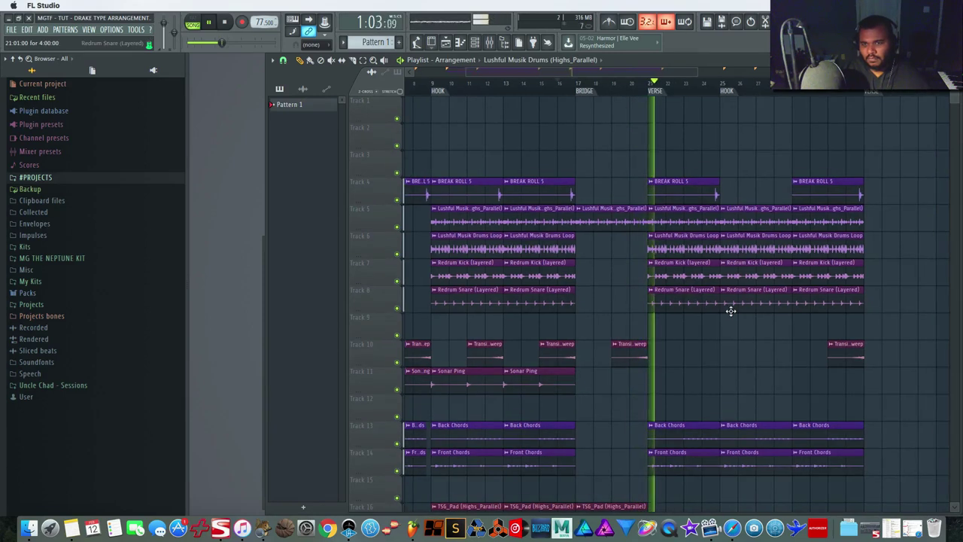
scroll(731, 311, down, 1)
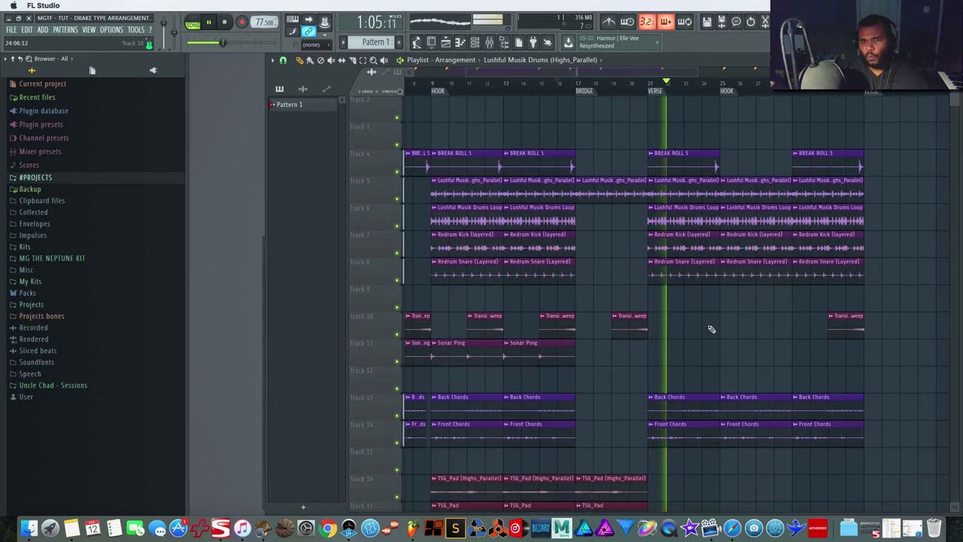
Continue playback through the verse up to the hook at bar 25 and stop it there.
scroll(713, 328, right, 2)
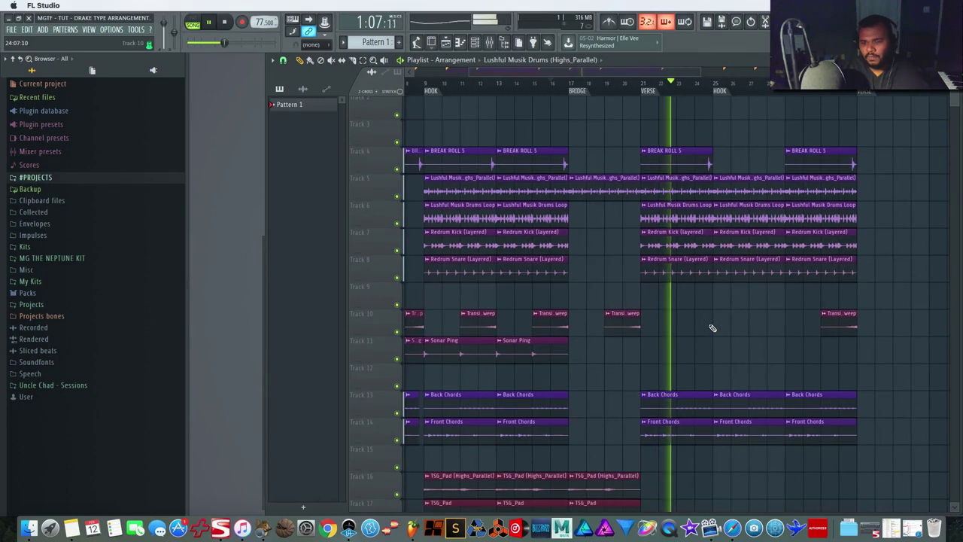
scroll(712, 328, down, 1)
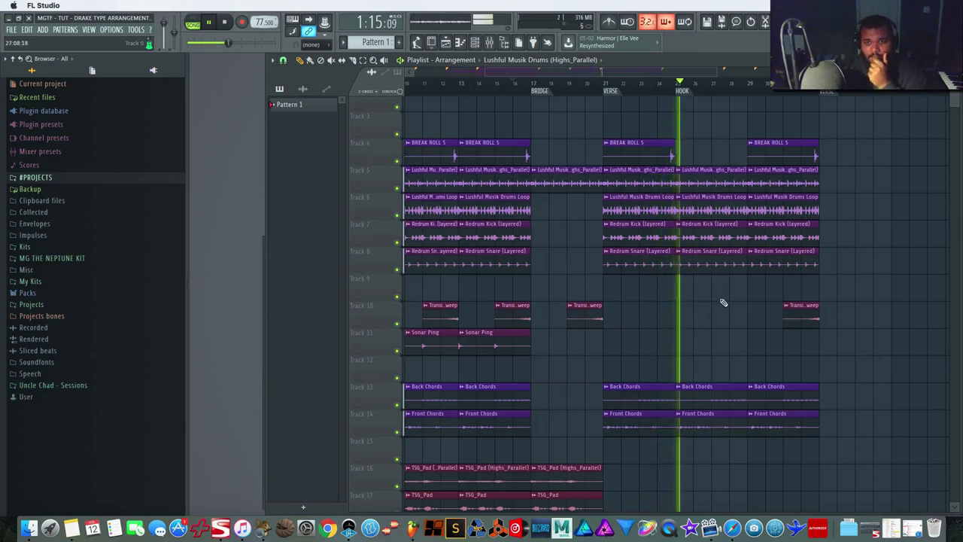
key(space)
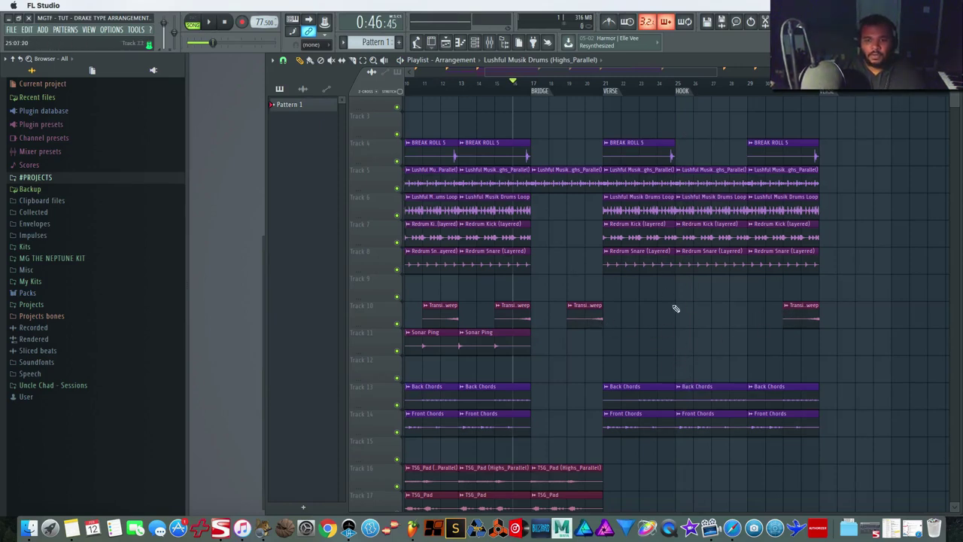
Set the playlist snap to 1/2 beat and slice off the ends of the verse drum and chord clips shortly before bar 25.
click(283, 60)
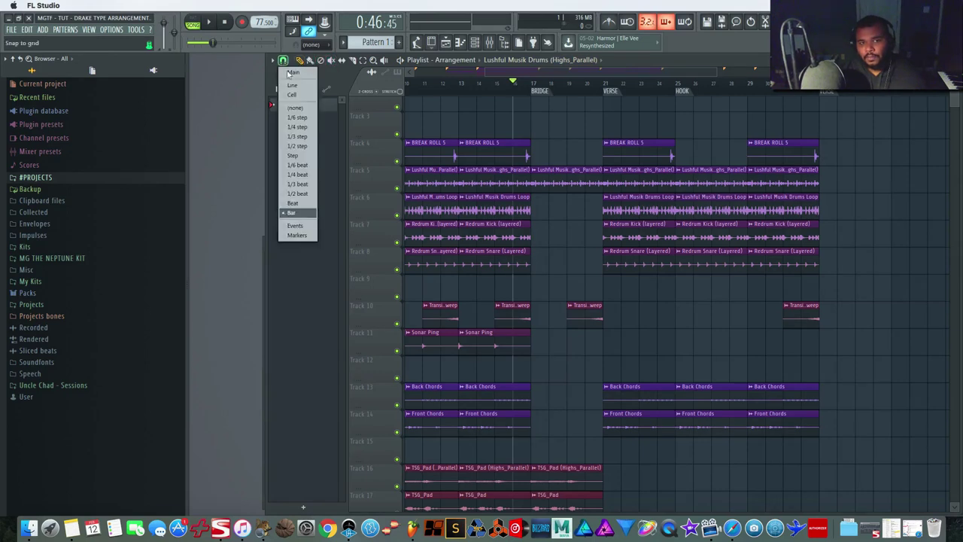
click(308, 194)
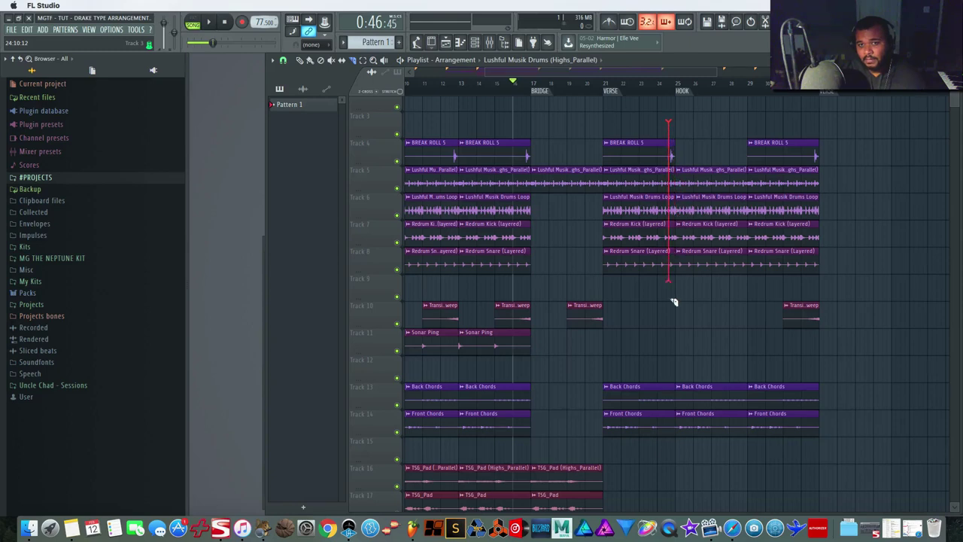
scroll(671, 361, down, 3)
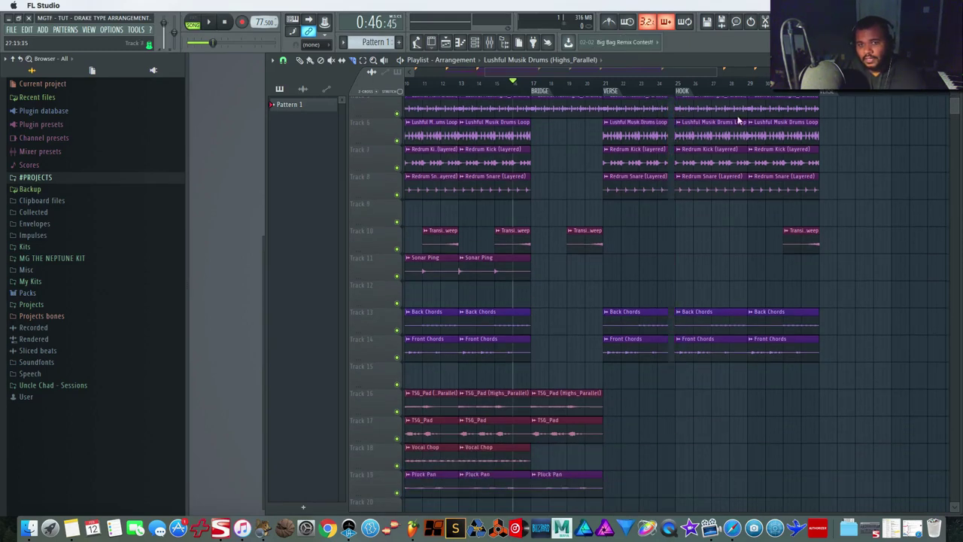
Play back the gap from bar 23 and extend the sliced BREAK ROLL 5 clip back to bar 25.
click(655, 92)
scroll(699, 225, up, 4)
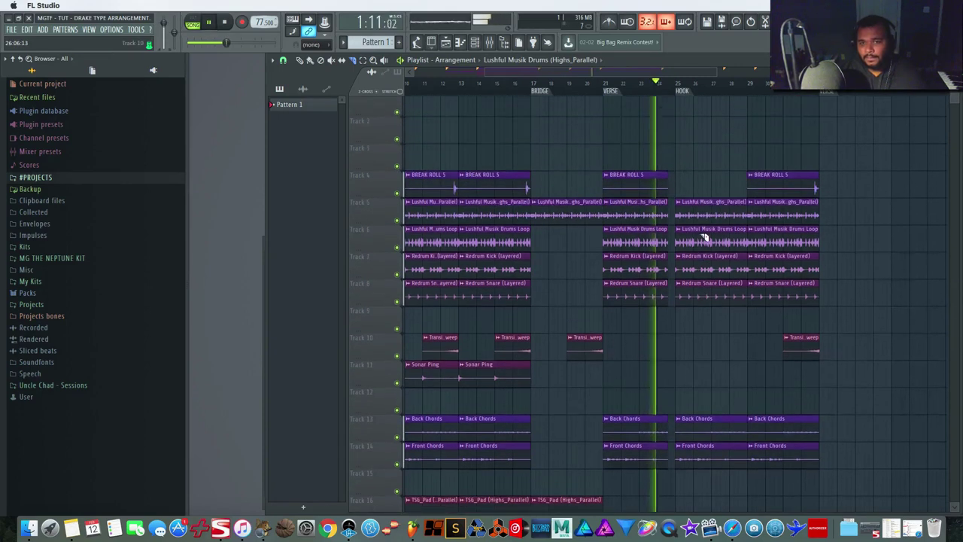
scroll(705, 236, down, 1)
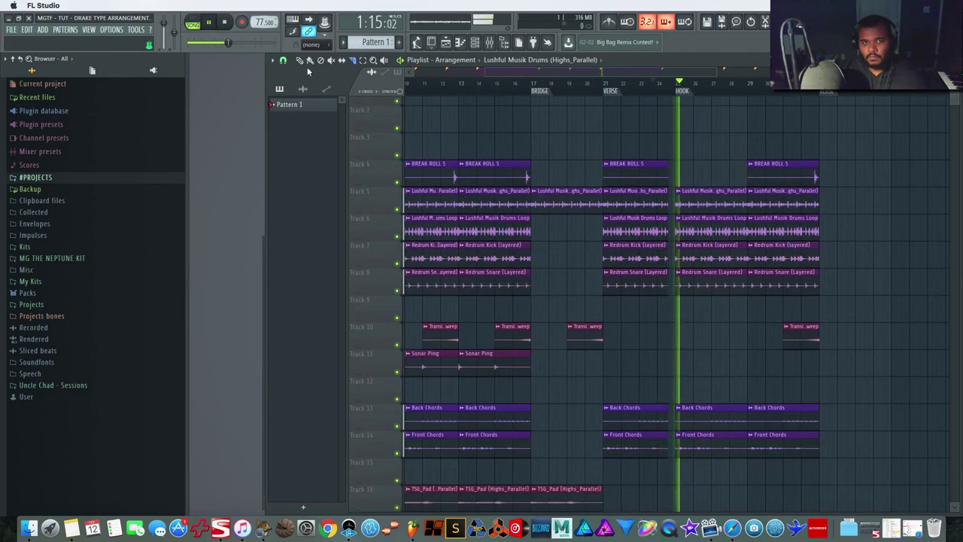
drag(667, 179, 671, 179)
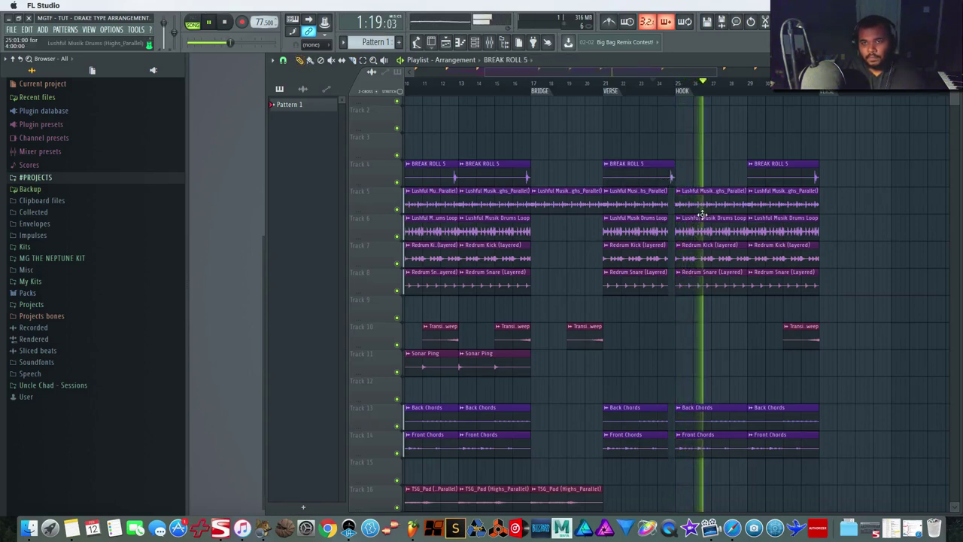
key(space)
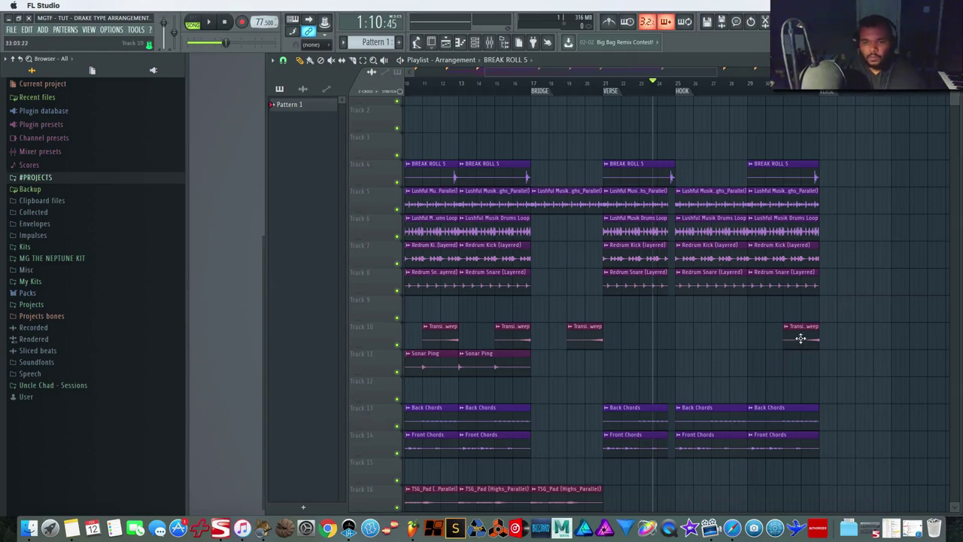
Play back the drum fill from just before the gap in bar 24 into the hook.
click(668, 84)
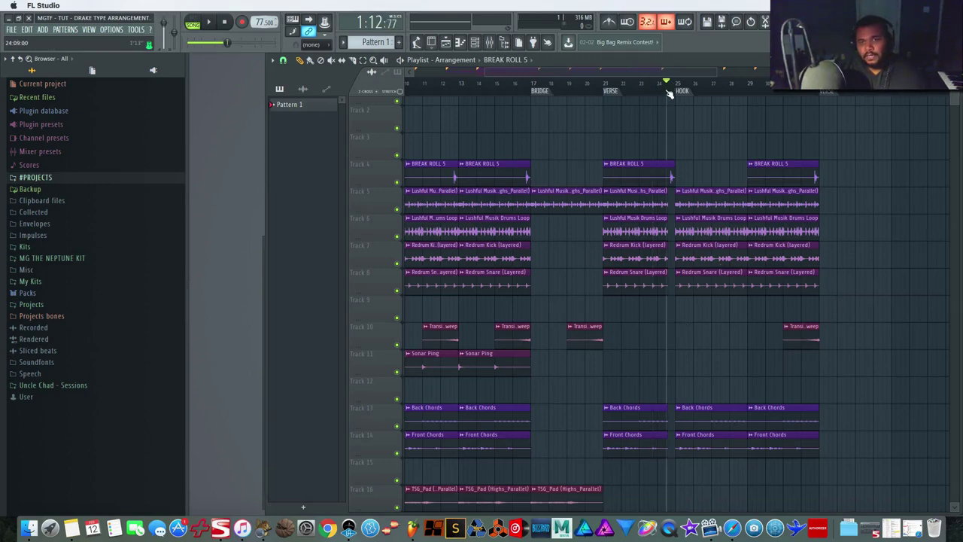
key(space)
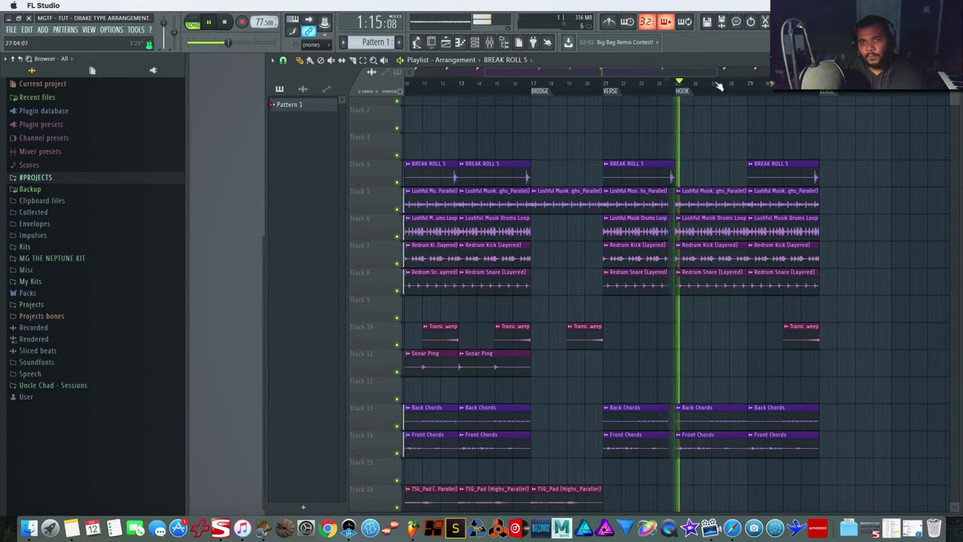
key(space)
Lengthen the trimmed verse drum and chord clips to end one beat before bar 25, and play back the transition.
scroll(536, 71, up, 4)
drag(536, 71, 612, 74)
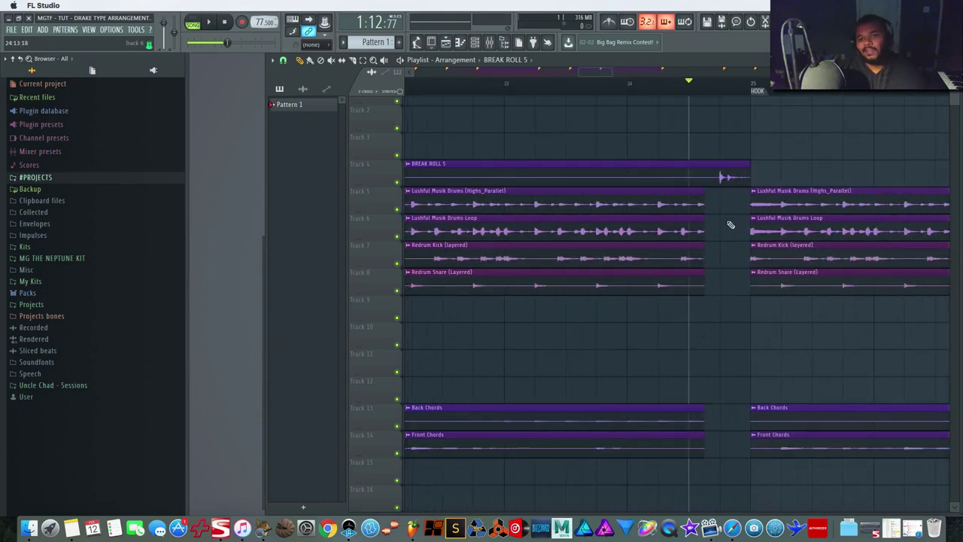
drag(726, 187, 662, 484)
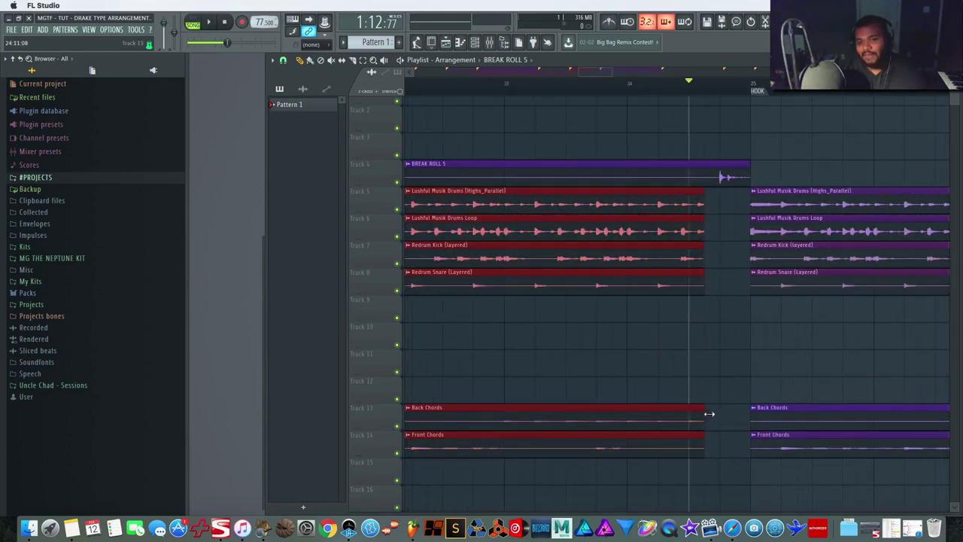
drag(708, 413, 723, 413)
key(space)
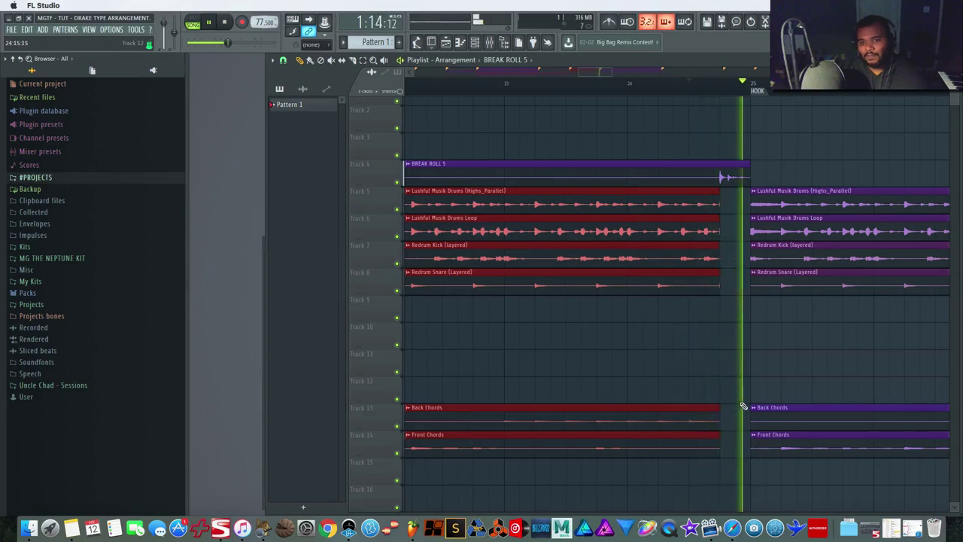
scroll(762, 344, up, 1)
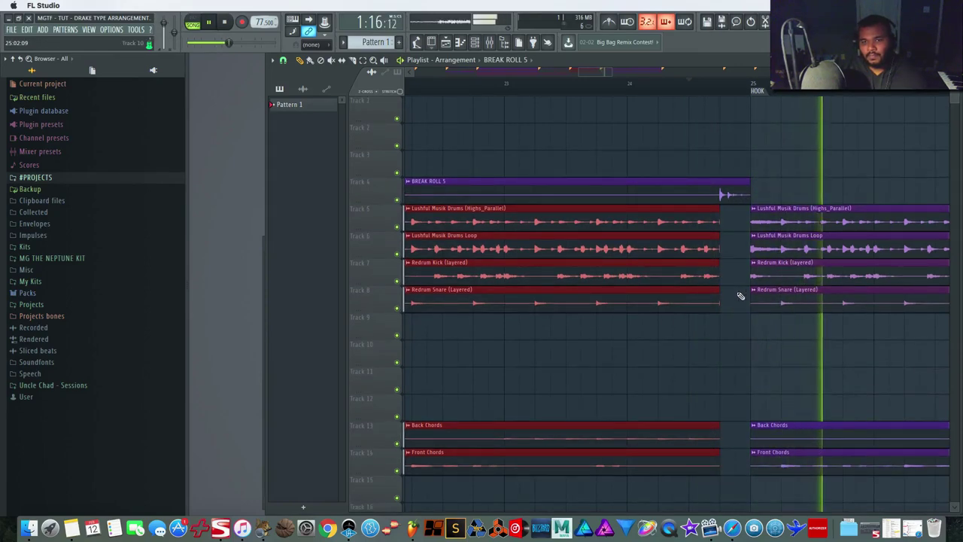
key(space)
Move the two hook Sub Bass clips up to Track 21 and copy them to the verse at bar 21.
drag(611, 75, 664, 85)
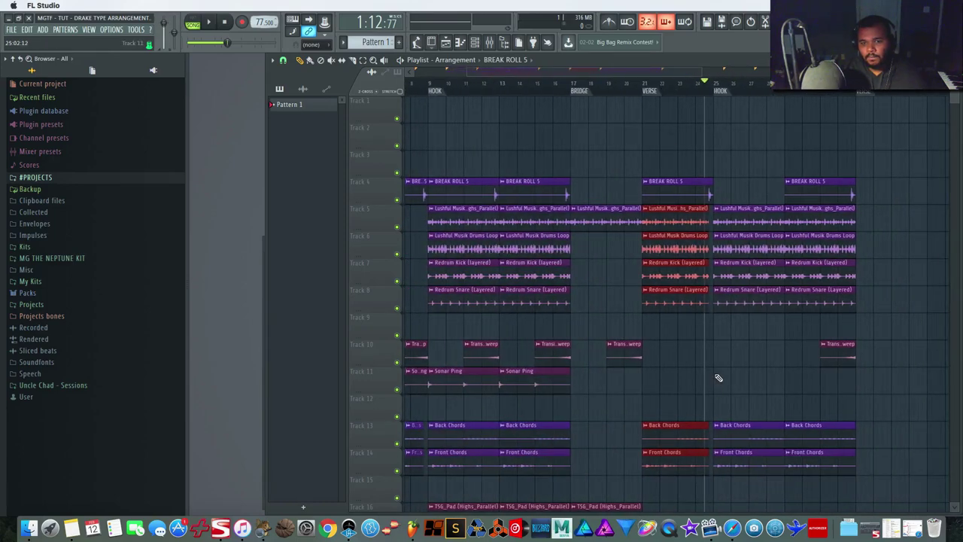
right_click(716, 376)
scroll(716, 377, left, 1)
scroll(715, 378, down, 6)
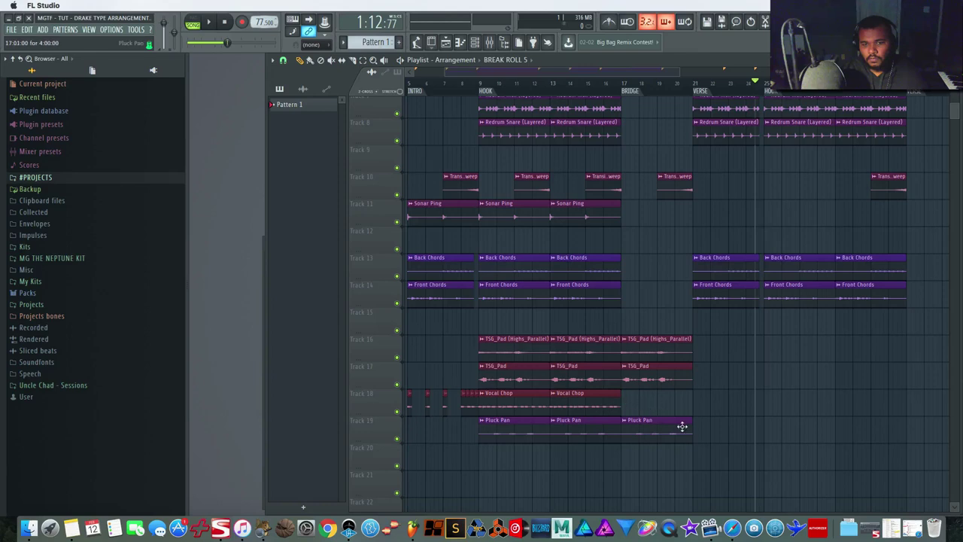
scroll(691, 427, down, 6)
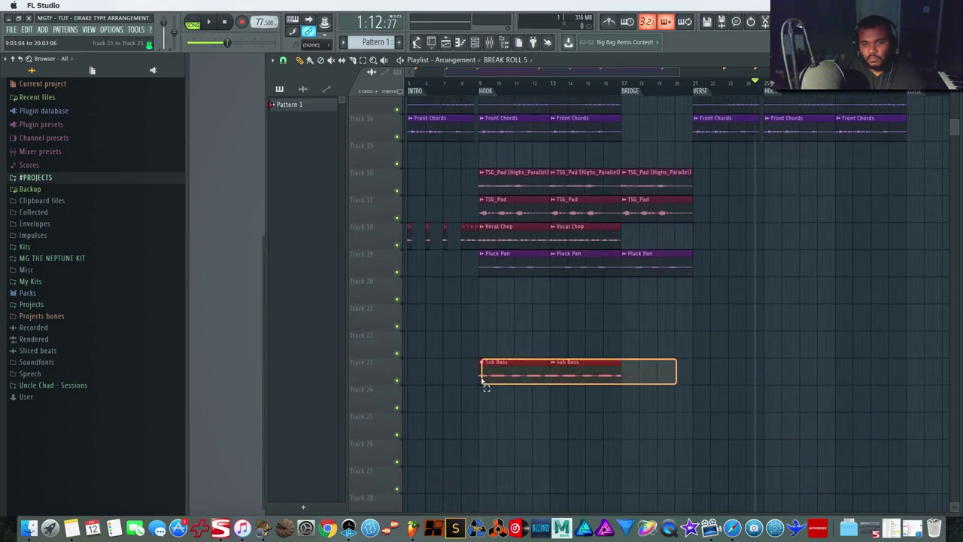
drag(494, 348, 714, 312)
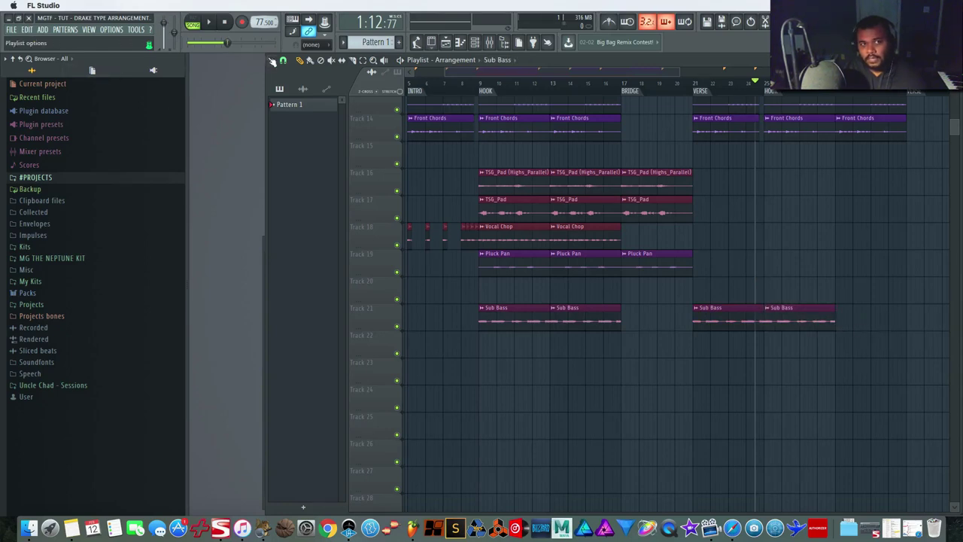
Set the playlist snap to Bar and add a third Sub Bass clip at bar 29 on Track 21.
click(283, 61)
click(302, 214)
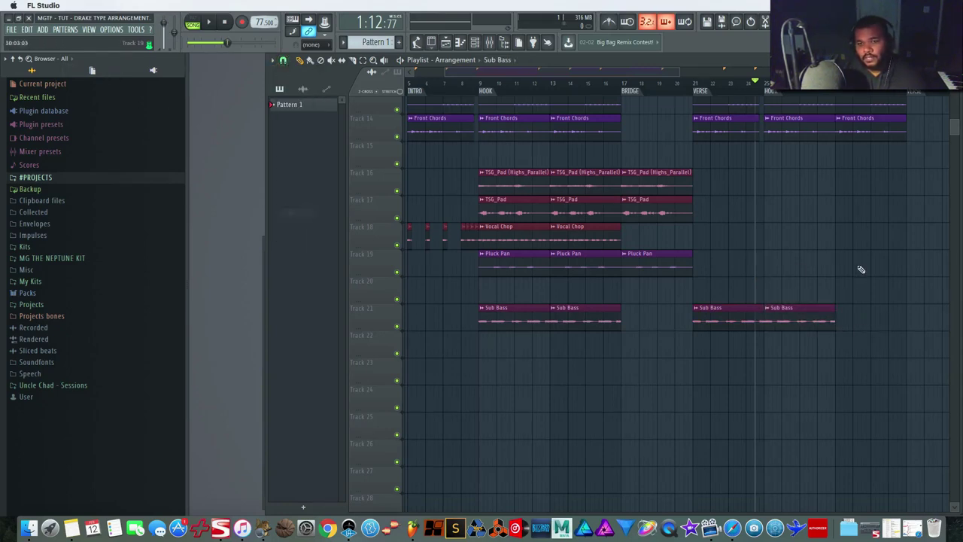
click(857, 321)
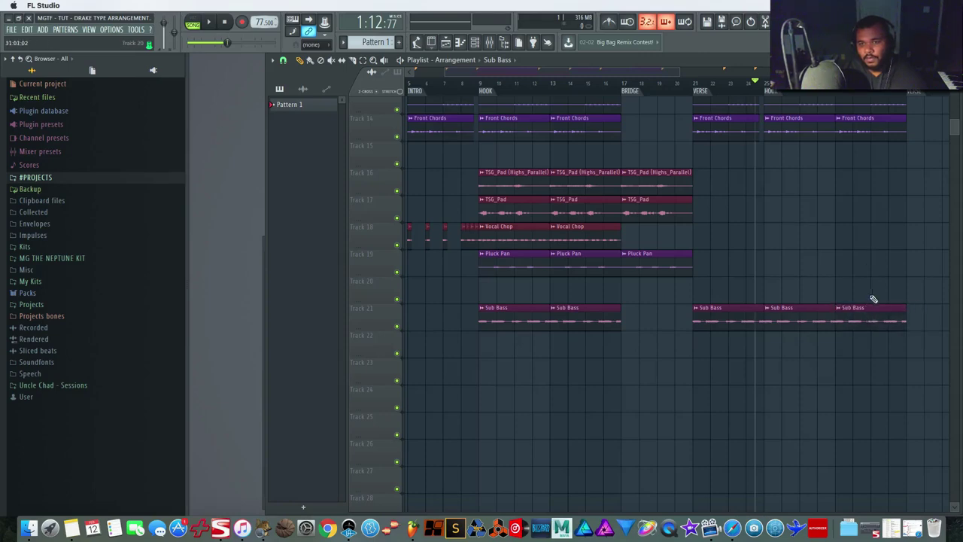
Play back the new bass and trim the first verse Sub Bass clip to start at bar 24.
key(space)
scroll(831, 271, up, 3)
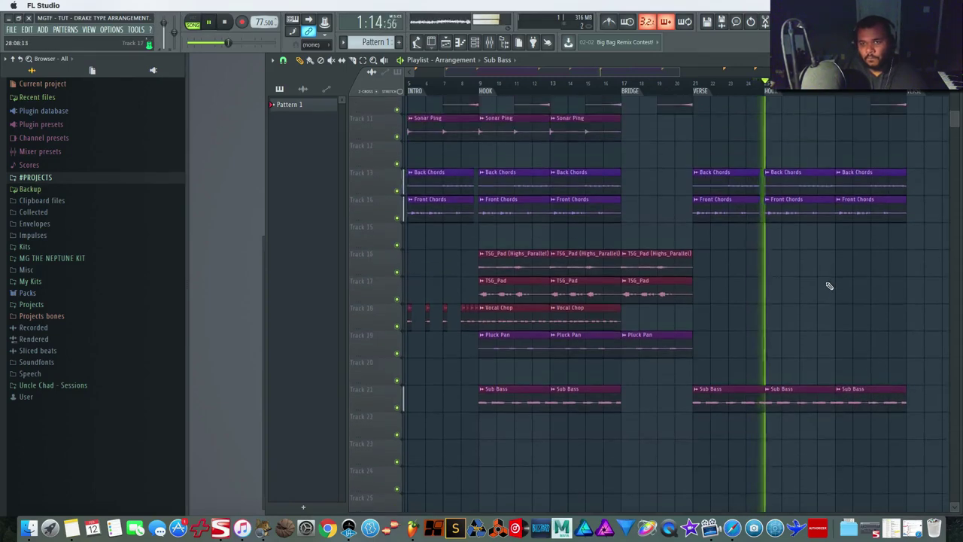
scroll(828, 286, up, 4)
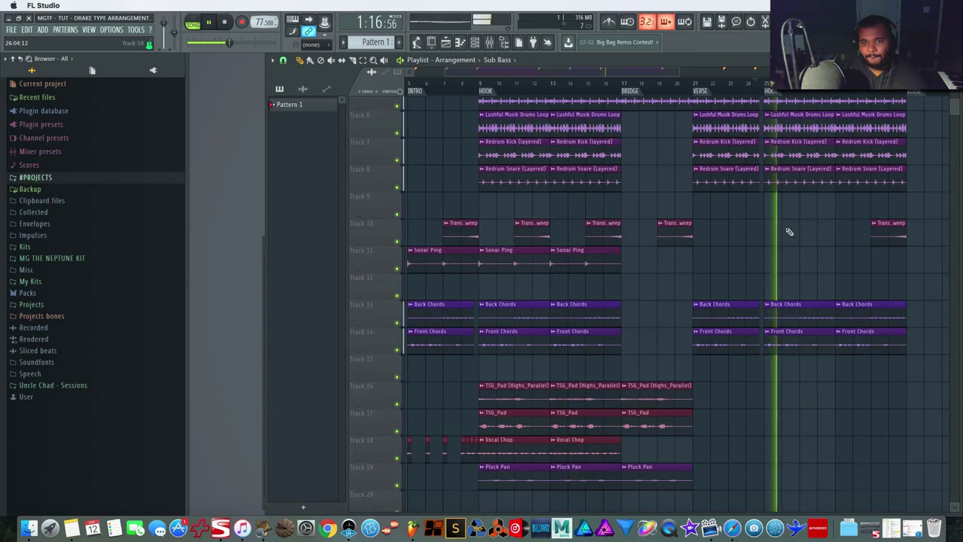
scroll(789, 231, up, 1)
scroll(727, 247, down, 5)
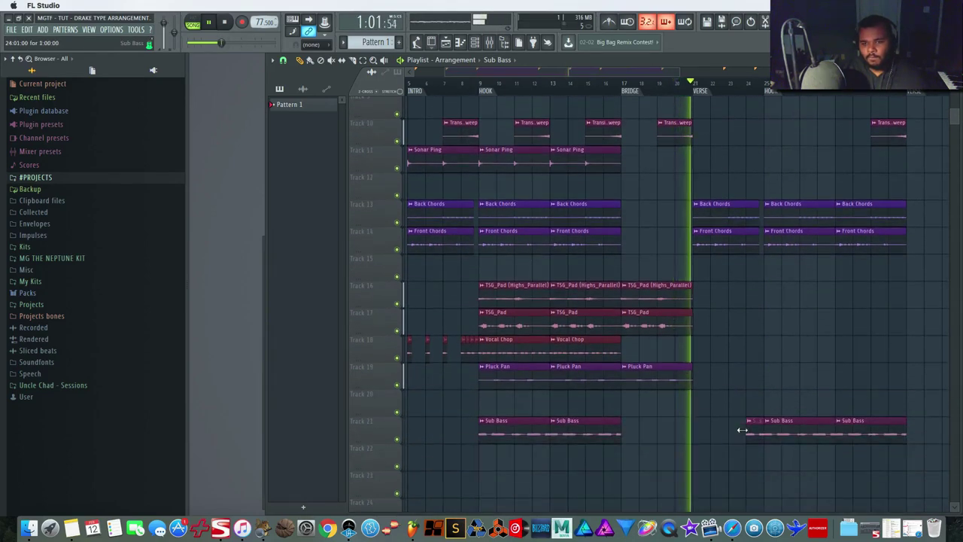
Play the verse from bar 21 into the hook to review the Sub Bass entry at bar 24.
scroll(737, 384, up, 1)
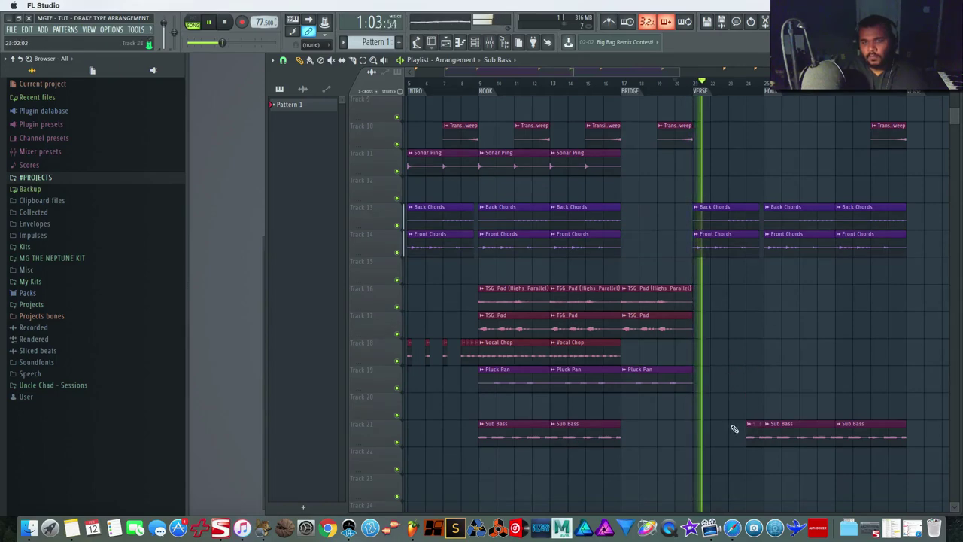
scroll(749, 371, up, 7)
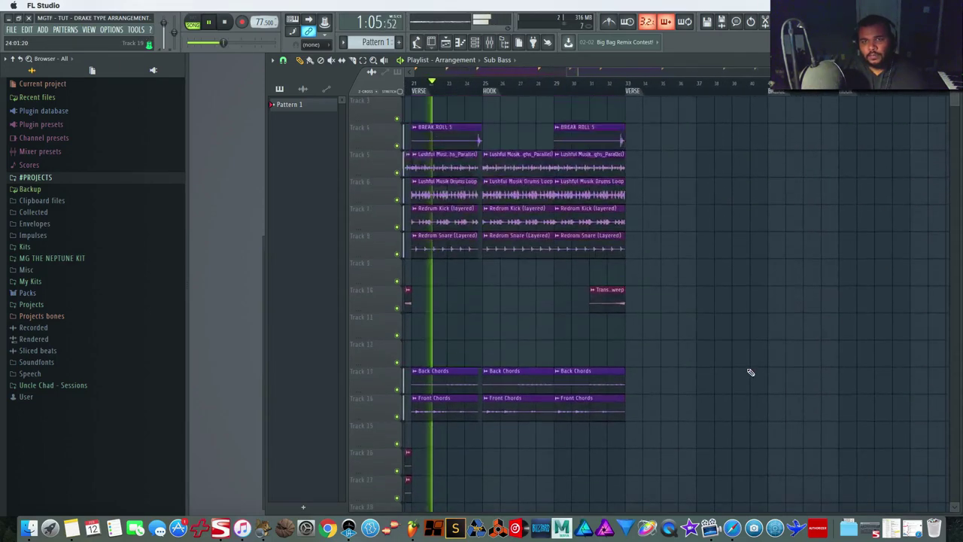
scroll(750, 371, down, 8)
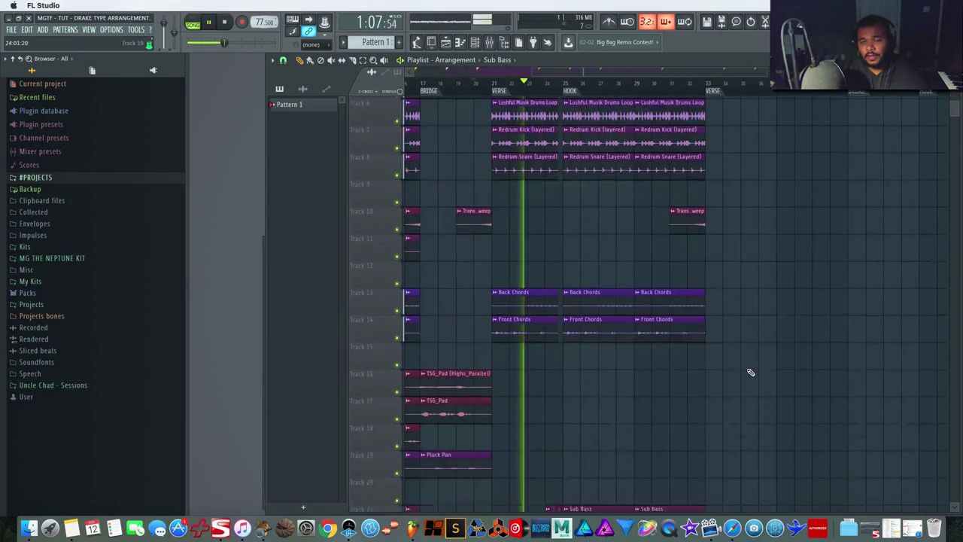
scroll(597, 325, up, 1)
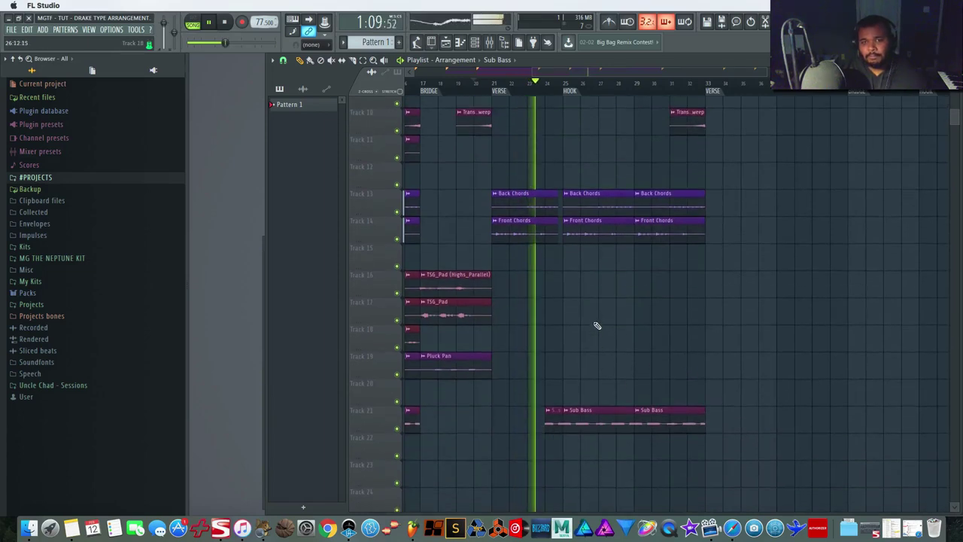
scroll(597, 325, left, 3)
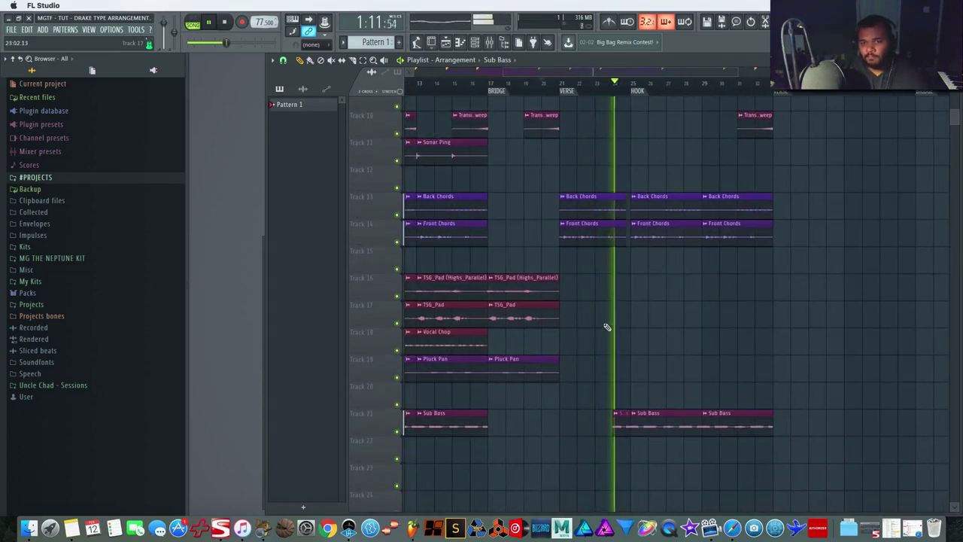
scroll(607, 324, up, 5)
scroll(613, 306, left, 3)
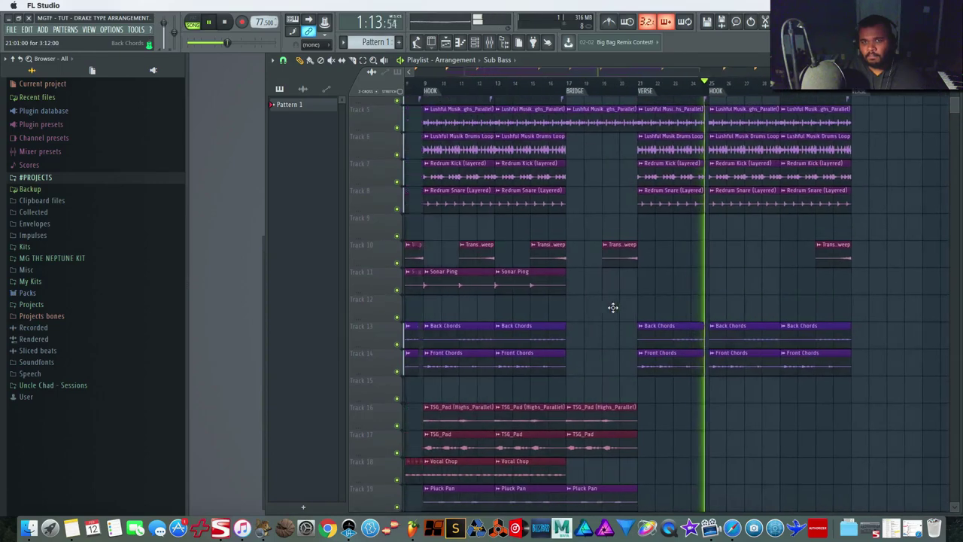
scroll(613, 307, left, 3)
scroll(742, 308, down, 4)
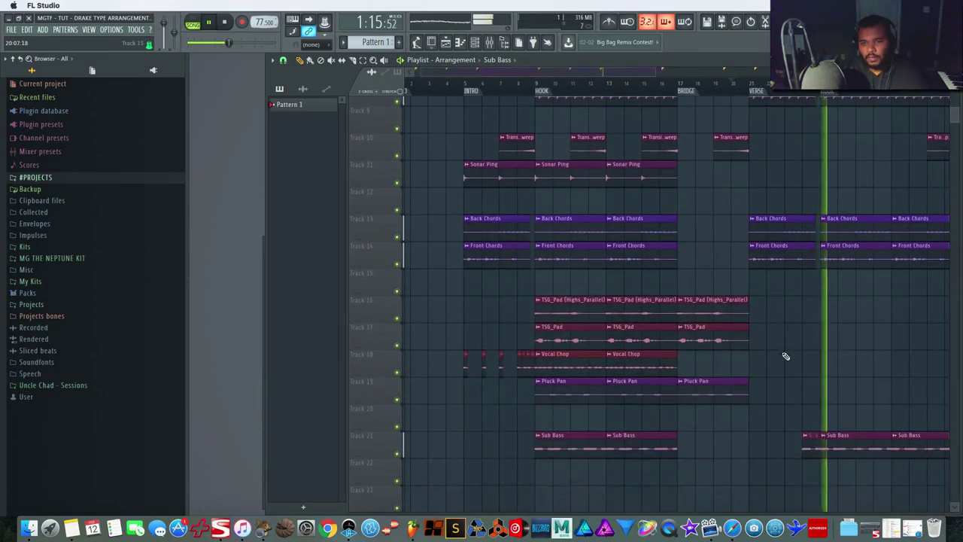
scroll(785, 356, right, 6)
scroll(750, 348, up, 3)
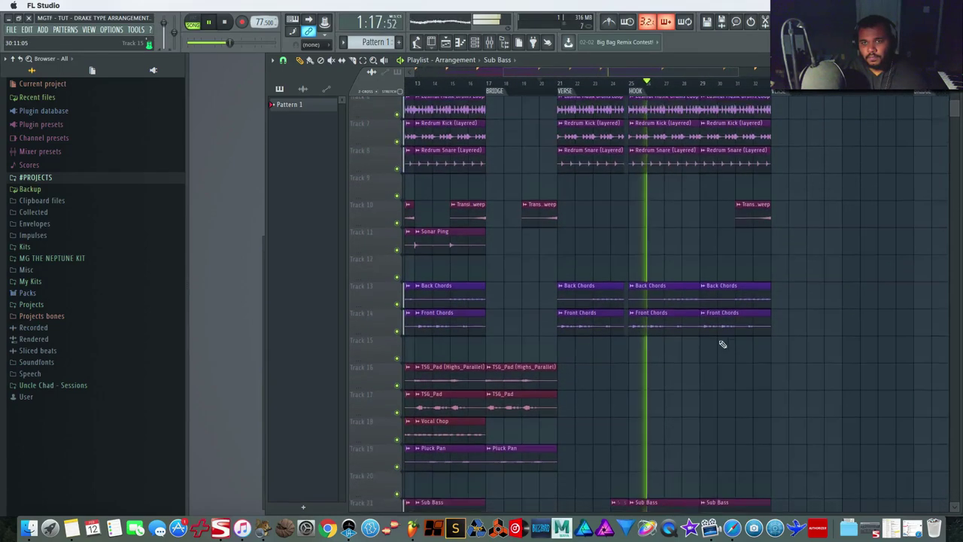
Play back from the bridge into the verse and add Sonar Ping clips at bars 21 and 29 on Track 11.
scroll(670, 296, up, 4)
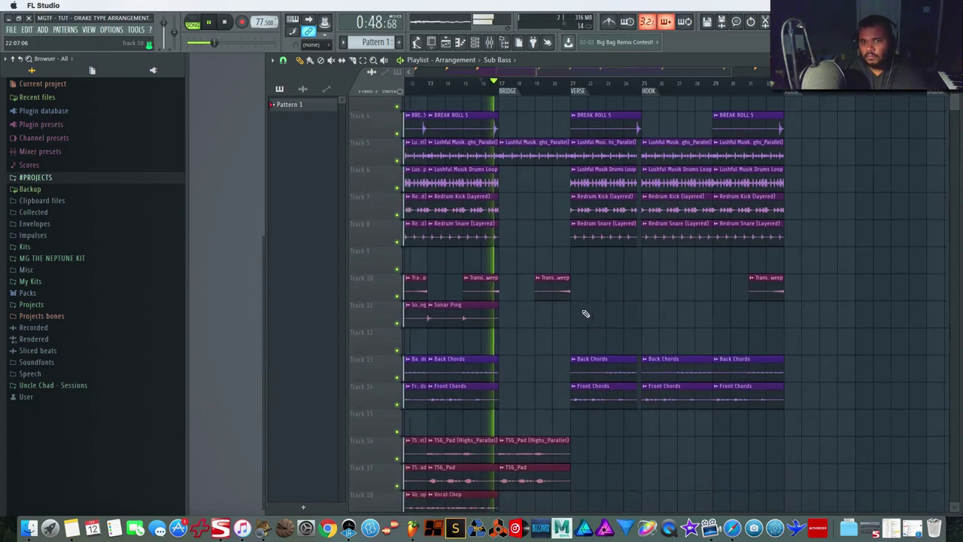
scroll(564, 303, left, 5)
scroll(565, 307, down, 4)
scroll(768, 325, down, 3)
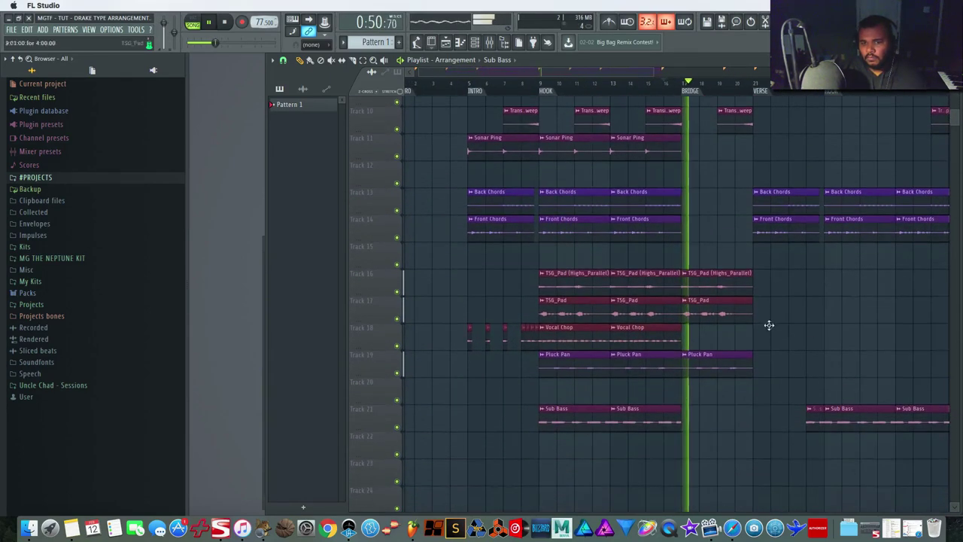
scroll(812, 332, right, 1)
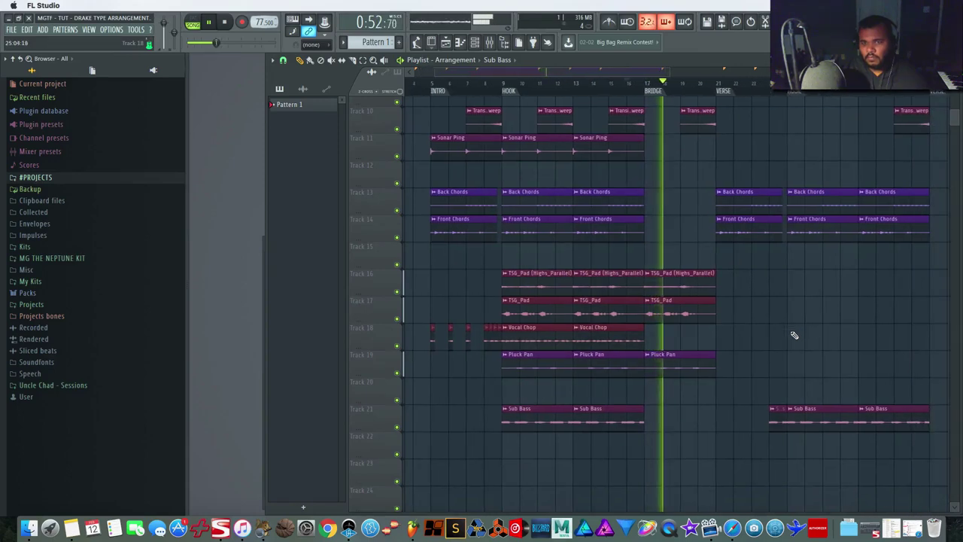
scroll(737, 358, up, 3)
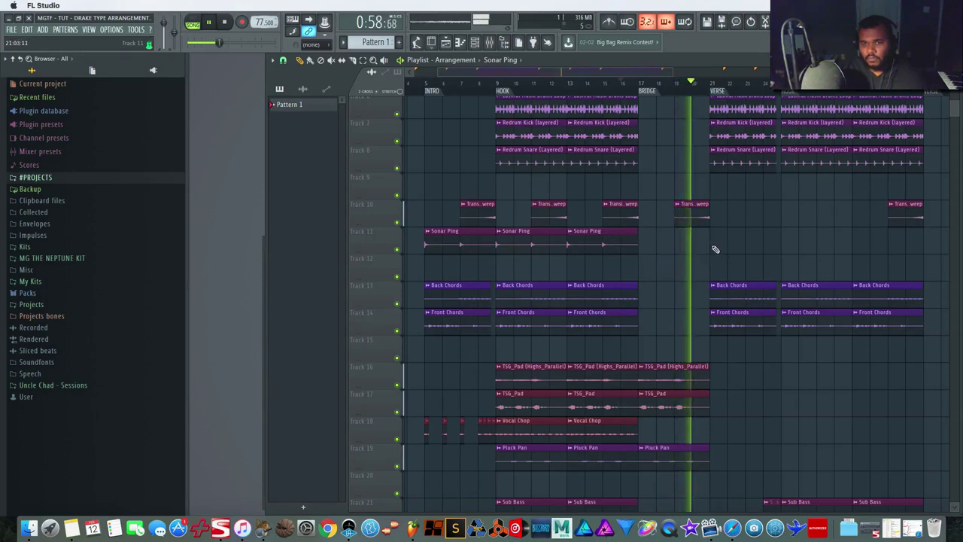
scroll(750, 245, right, 2)
scroll(752, 247, right, 2)
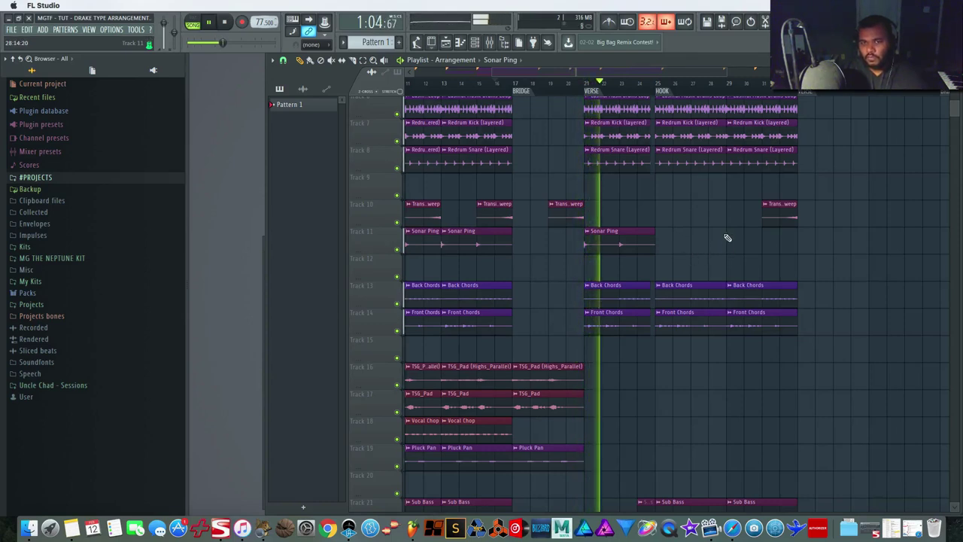
click(727, 240)
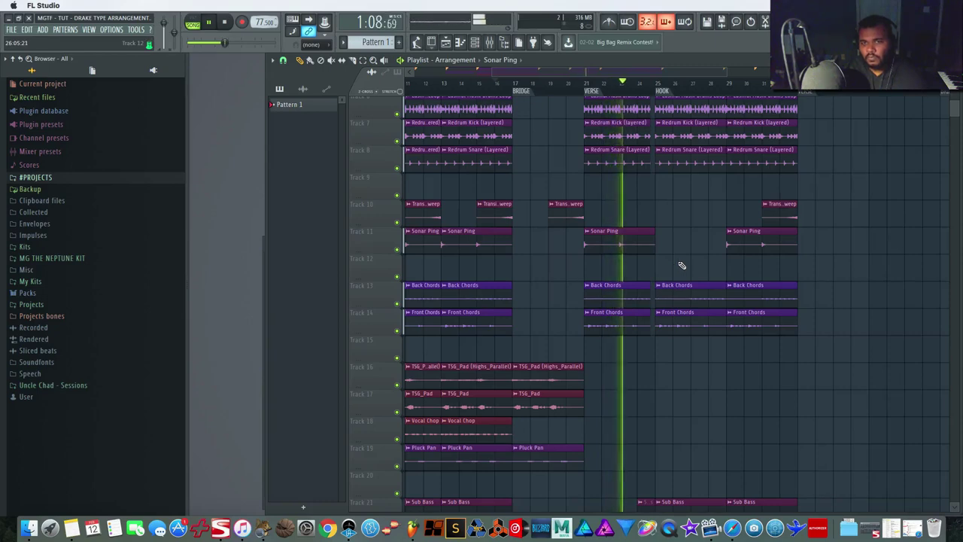
Play the hook from bar 25, trim its last Lushful Musik clips on Tracks 5 and 6 to end at bar 32, and stop playback.
scroll(682, 265, up, 3)
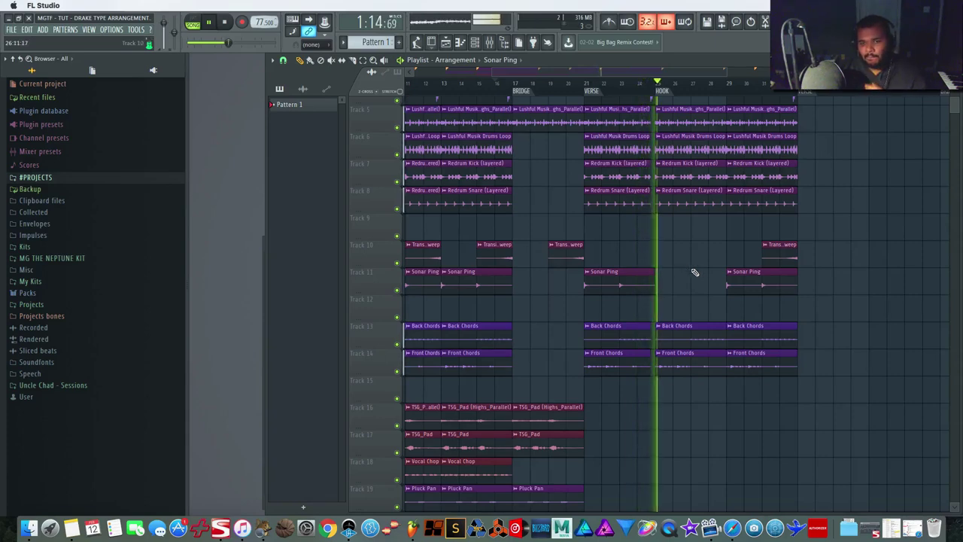
scroll(695, 275, down, 10)
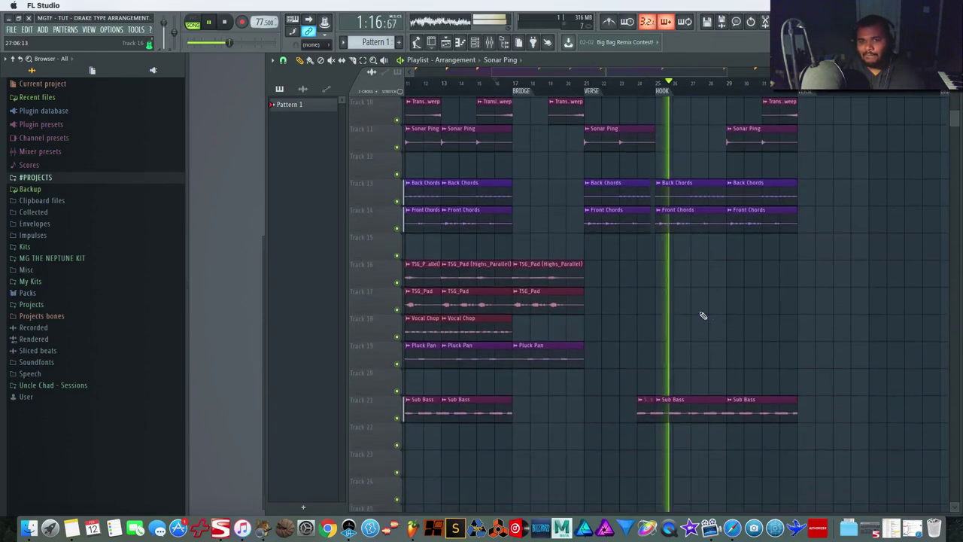
scroll(714, 320, up, 2)
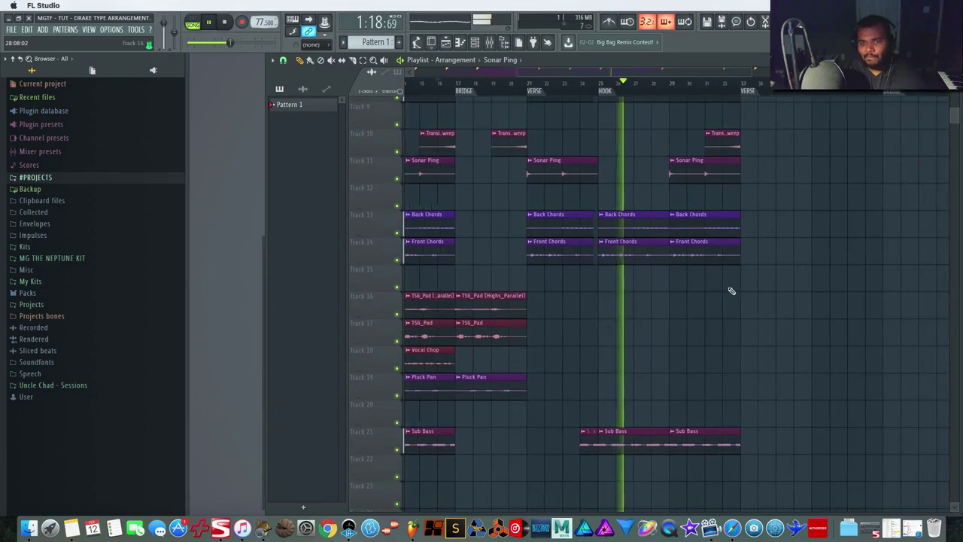
scroll(731, 290, up, 10)
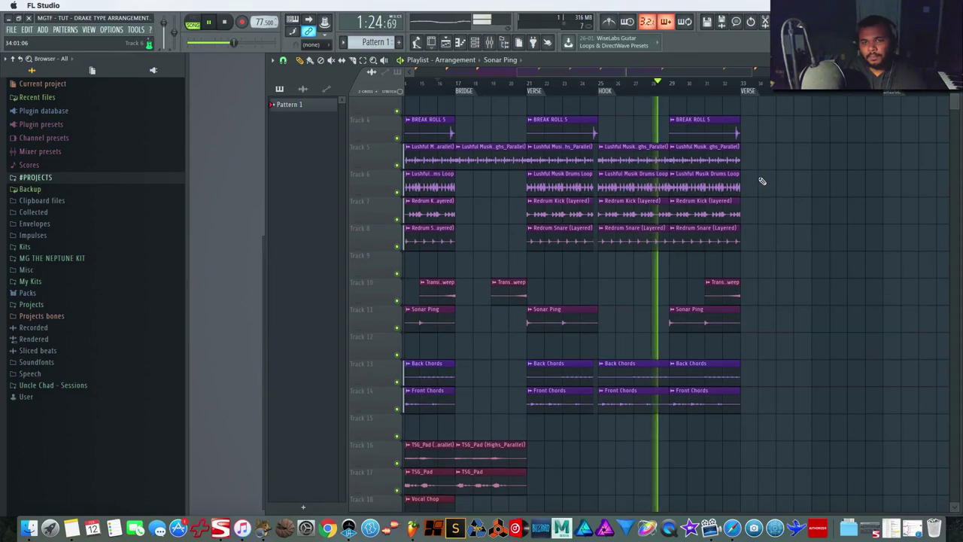
scroll(762, 181, up, 2)
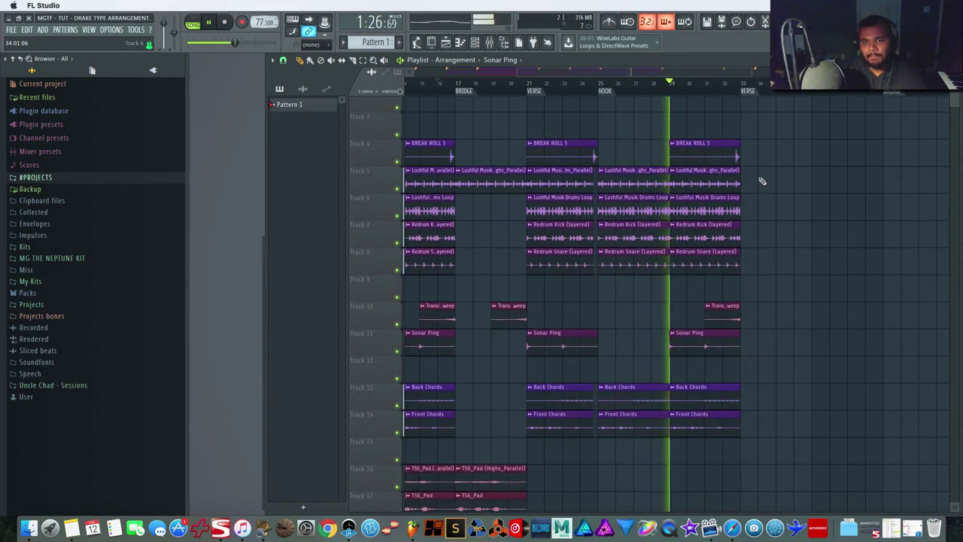
scroll(668, 282, down, 7)
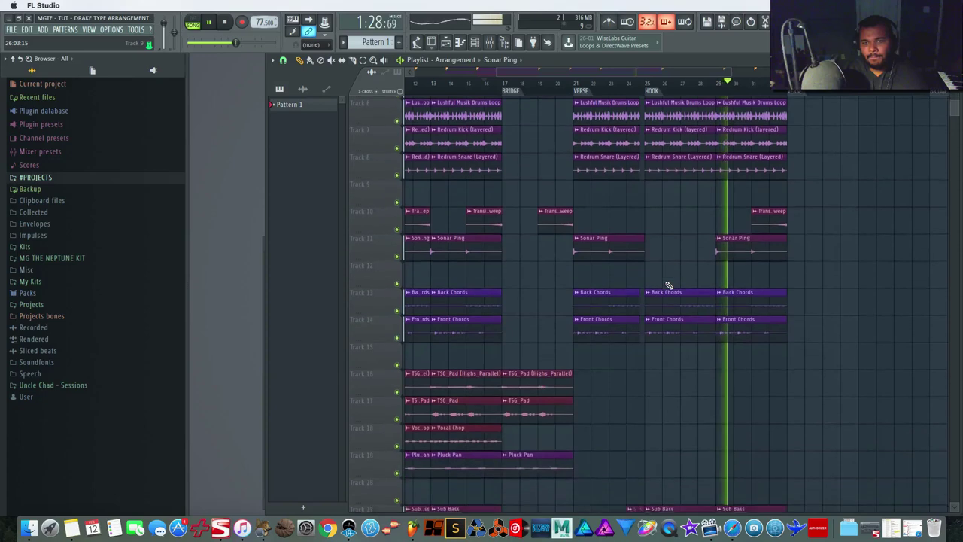
scroll(689, 278, up, 5)
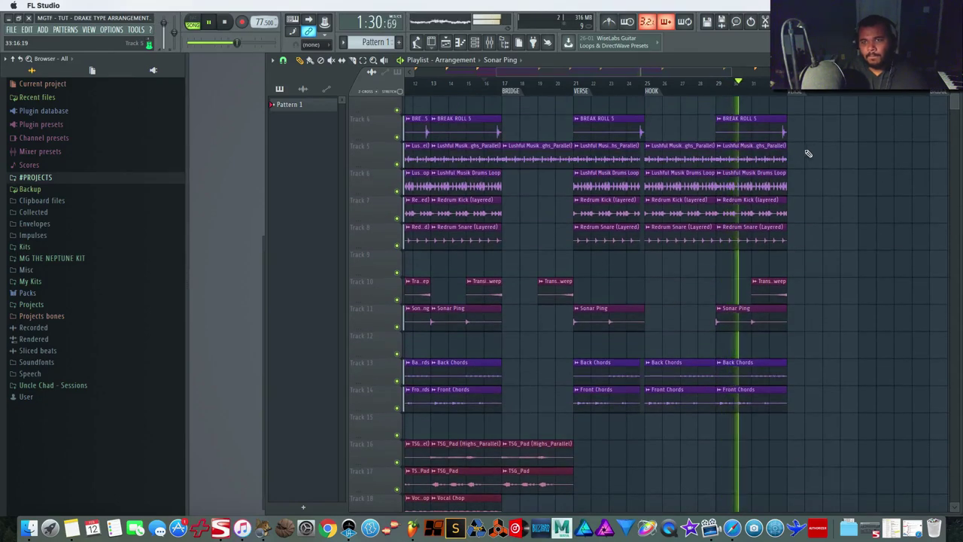
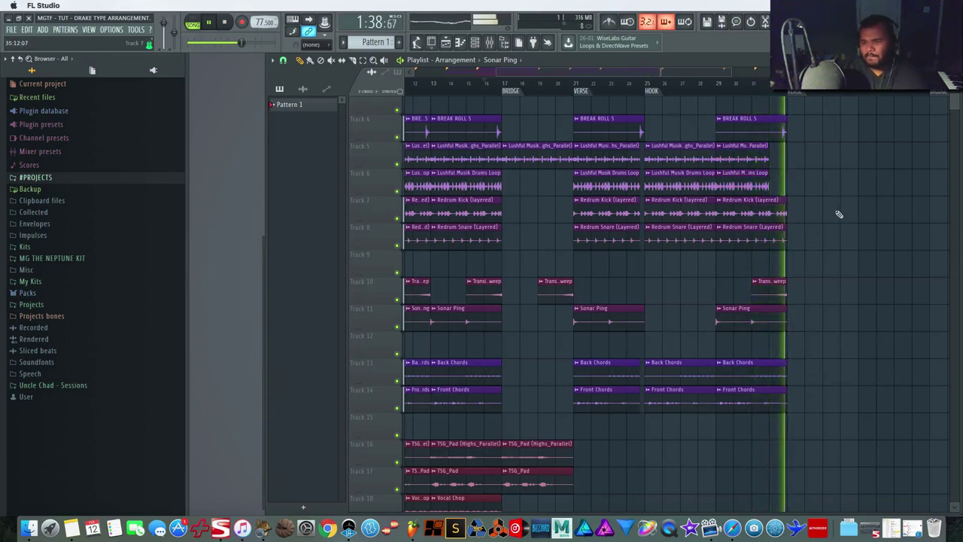
key(space)
Select all first-hook clips from bar 9 to 17 and copy them to the second verse at bar 33.
scroll(587, 295, down, 5)
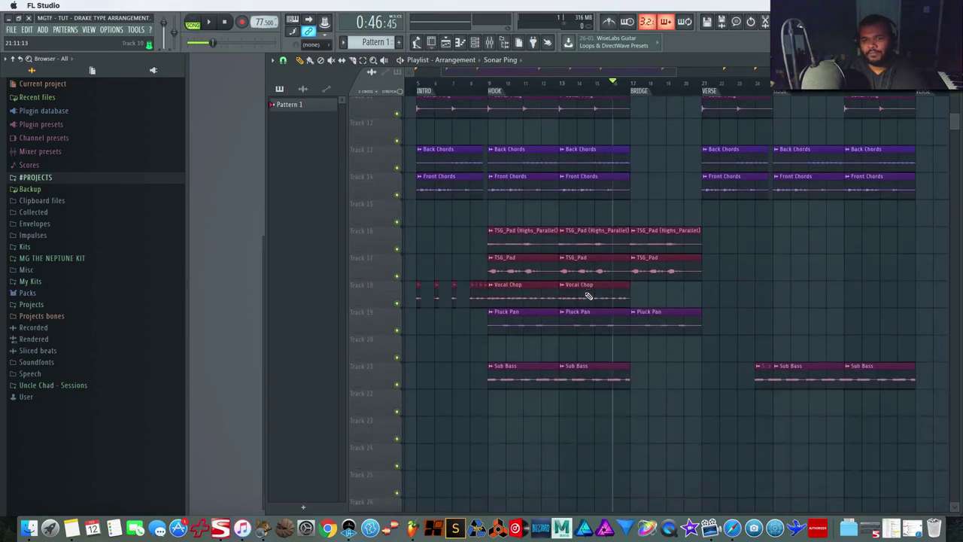
drag(613, 196, 611, 216)
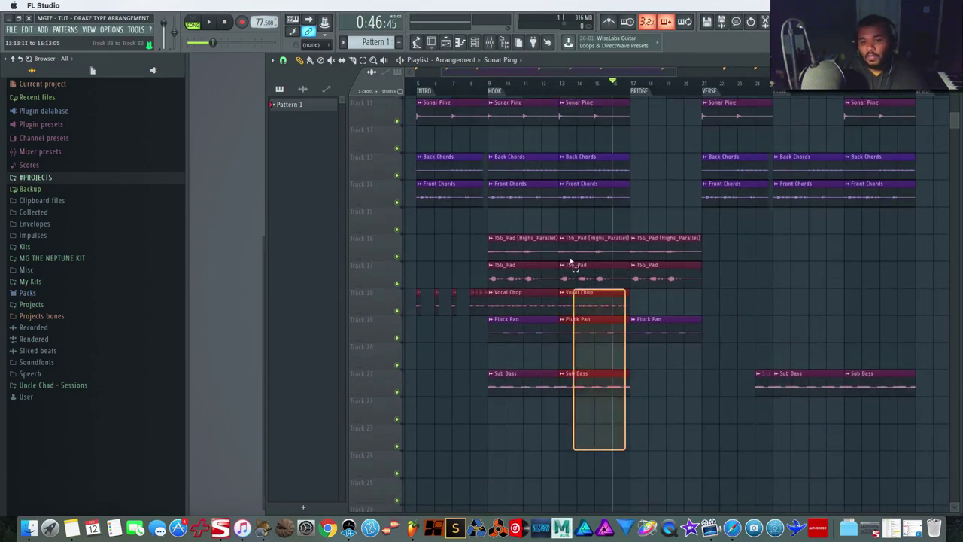
scroll(634, 431, up, 5)
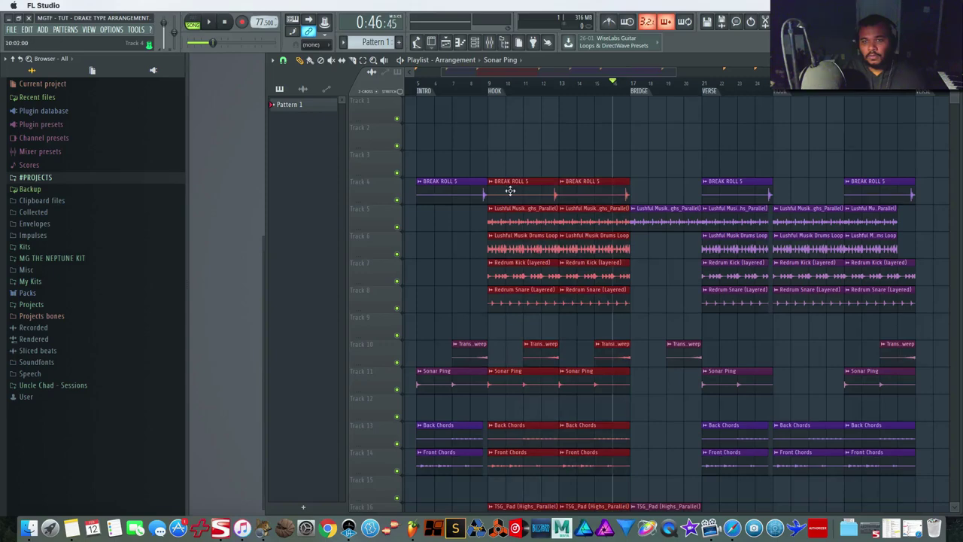
drag(510, 190, 737, 189)
scroll(707, 224, down, 3)
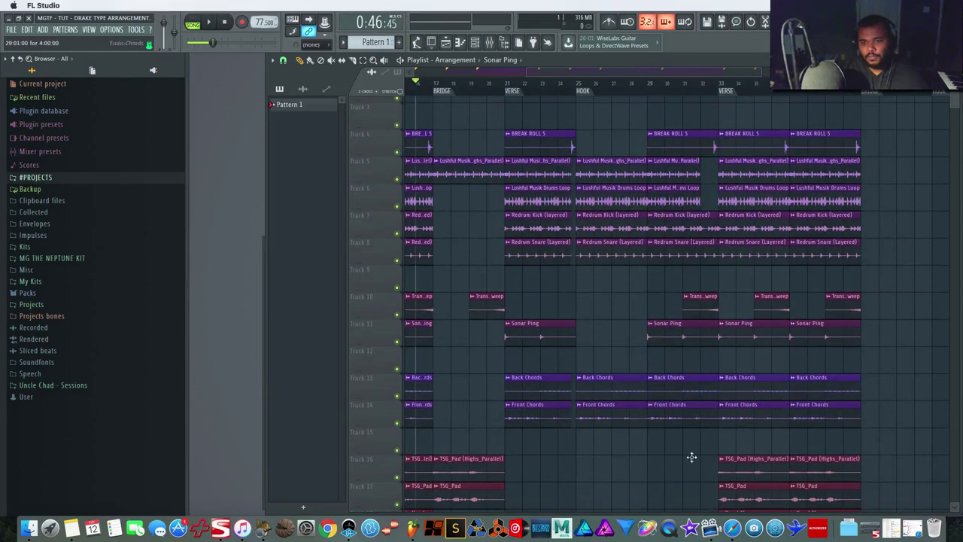
scroll(707, 414, down, 3)
Delete the break roll and drum clips at bar 33 on Tracks 4 to 8 and play the transition into the verse.
scroll(716, 412, up, 4)
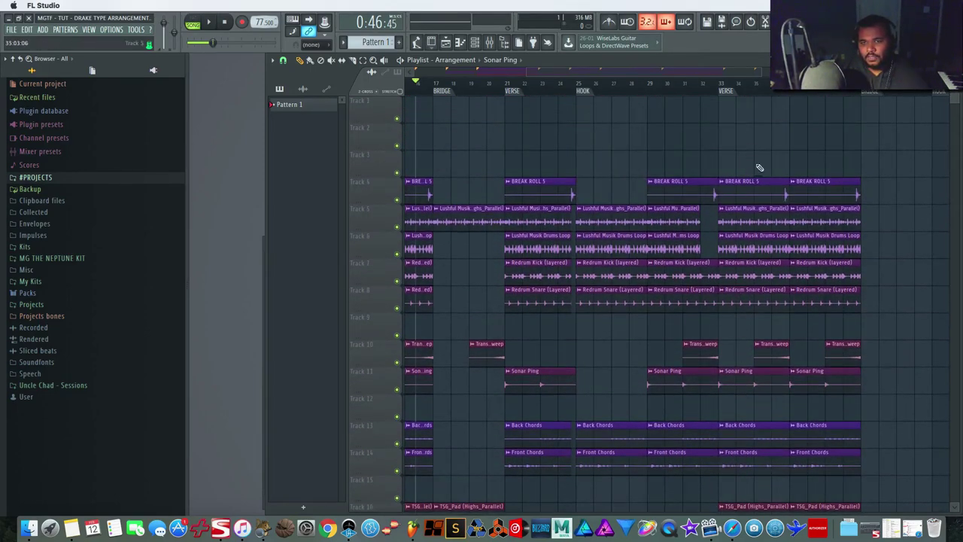
drag(741, 173, 740, 296)
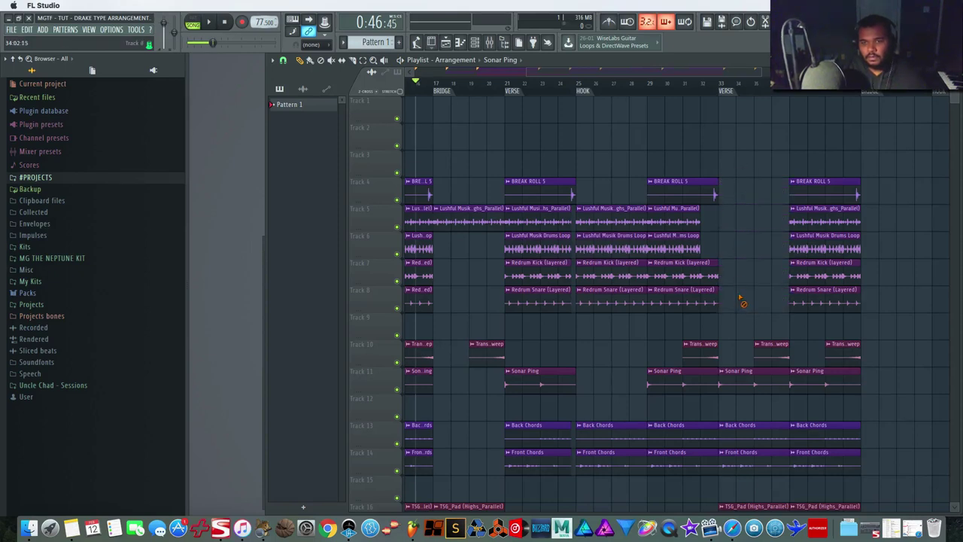
click(713, 96)
key(space)
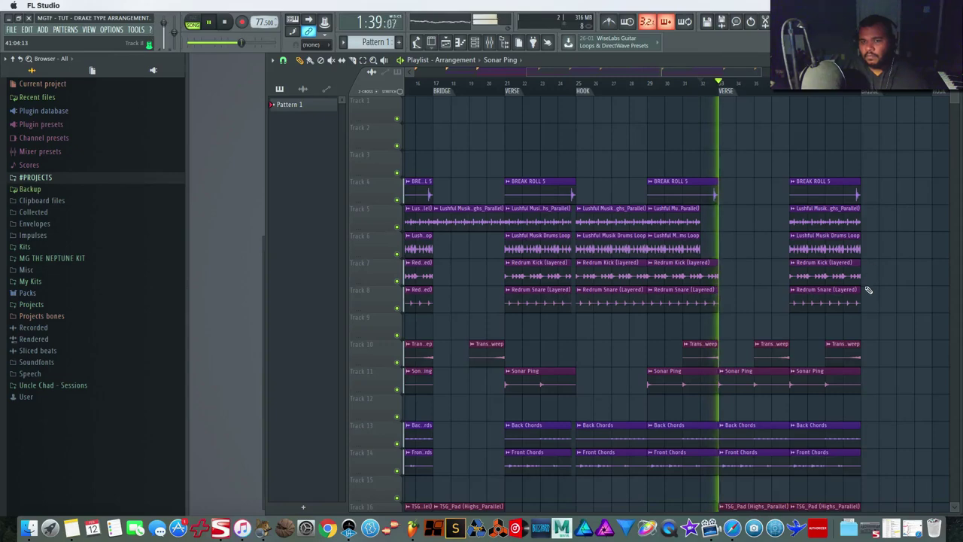
Add a Lushful Musik Drums (Highs_Parallel) clip at bar 33 on Track 5 and trim it to start at bar 35.
scroll(867, 289, down, 4)
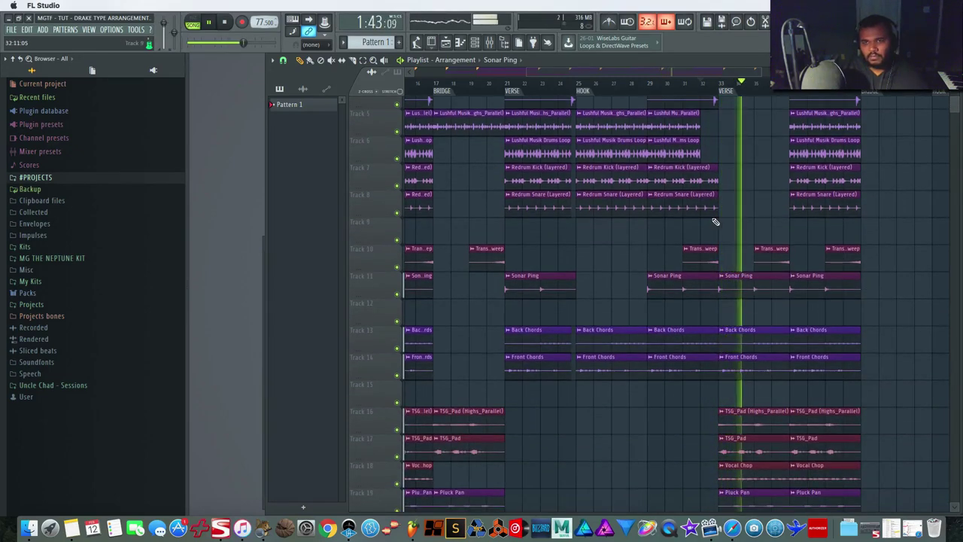
scroll(714, 222, up, 1)
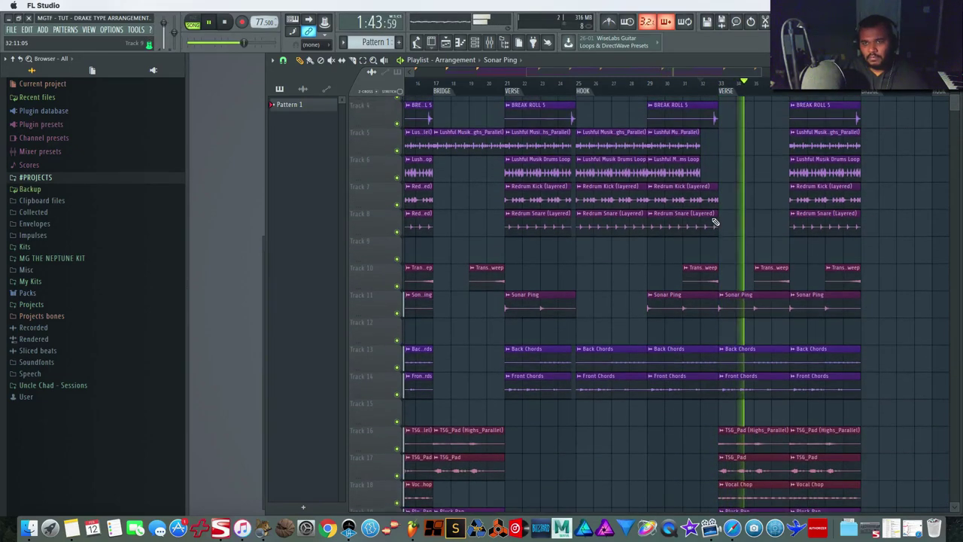
click(720, 147)
drag(722, 149, 754, 149)
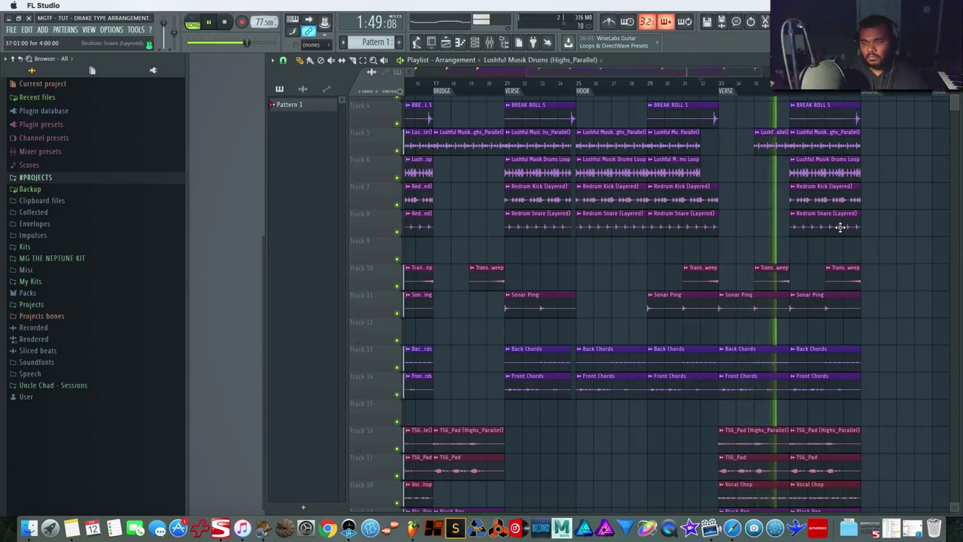
Add a BREAK ROLL 5 clip at bar 33 on Track 4 and play back from bar 32.
scroll(782, 218, up, 3)
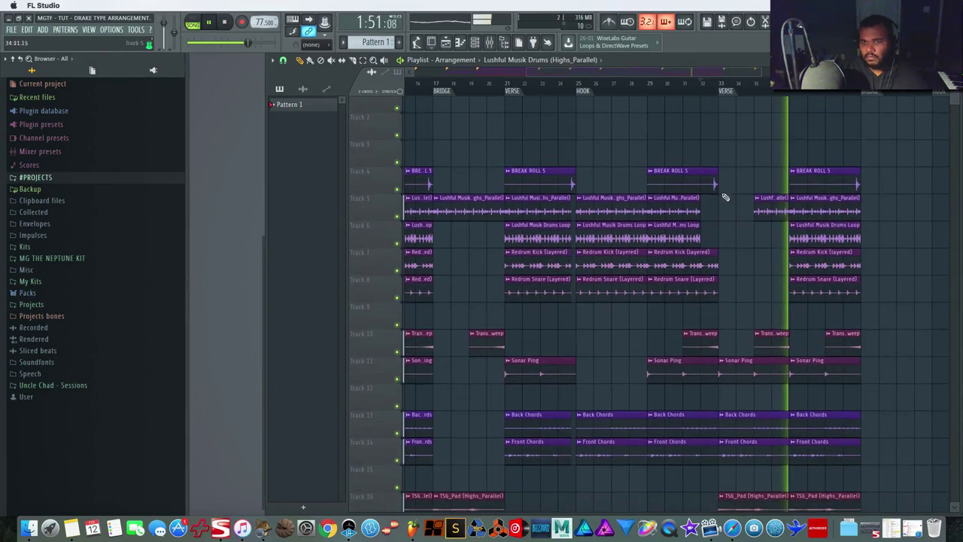
click(722, 188)
key(space)
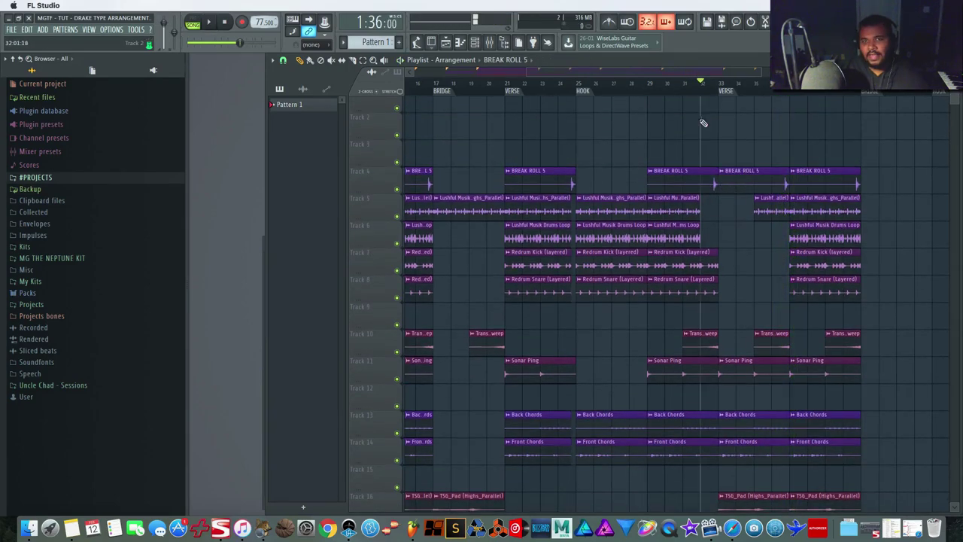
click(685, 90)
key(space)
Try adding a Redrum Kick (layered) clip at bar 33 on Track 7 during playback.
scroll(763, 290, down, 9)
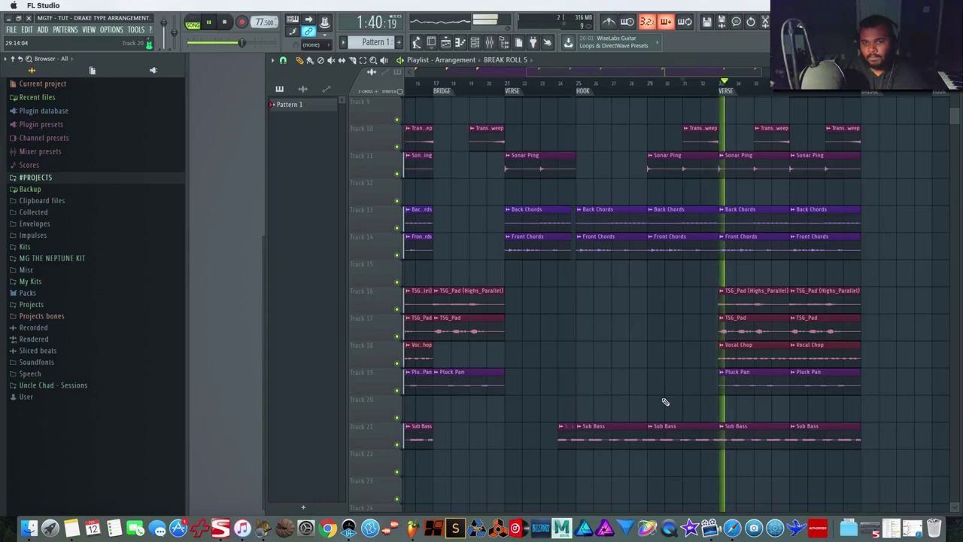
scroll(657, 383, up, 7)
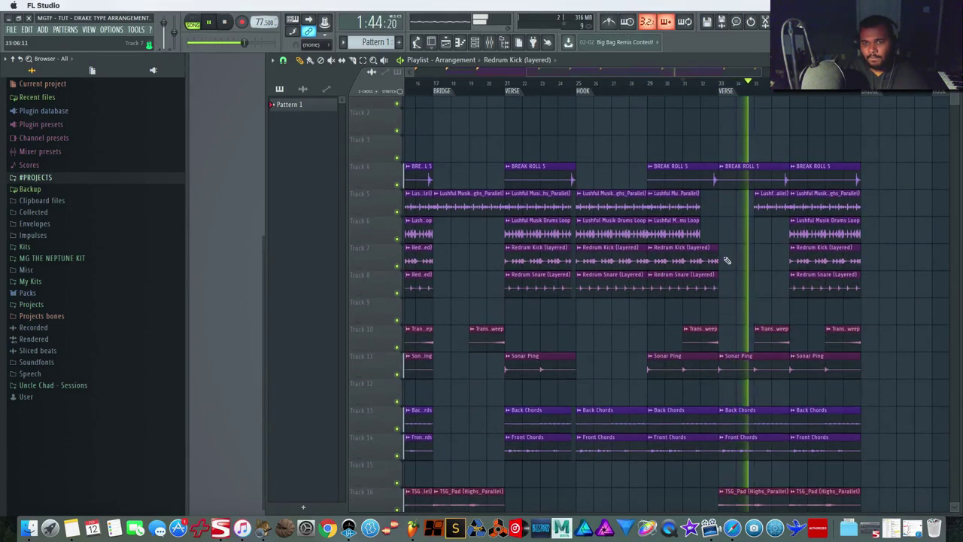
click(720, 258)
right_click(721, 257)
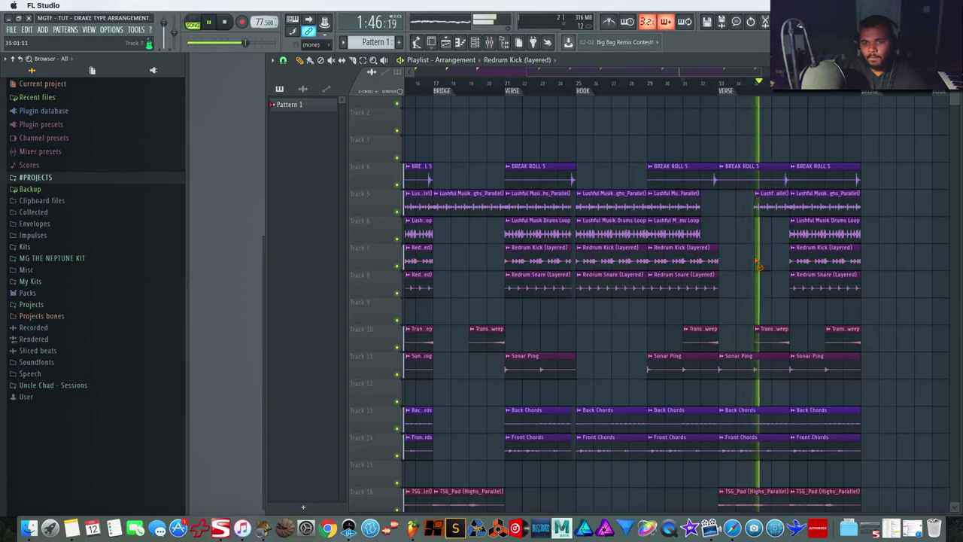
Try a Lushful Musik Drums Loop clip from bar 35 on Track 6, play it back from bar 32, and remove it.
click(705, 85)
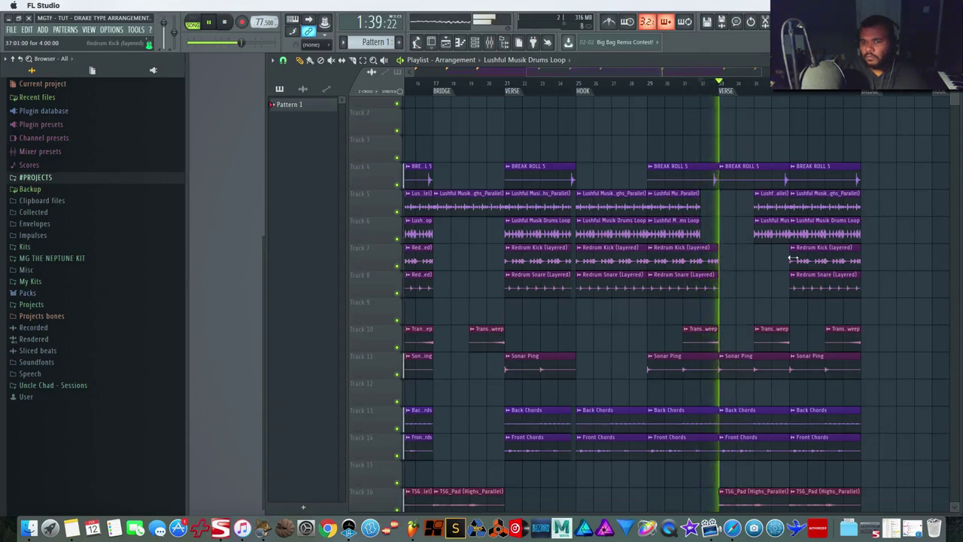
scroll(773, 283, left, 5)
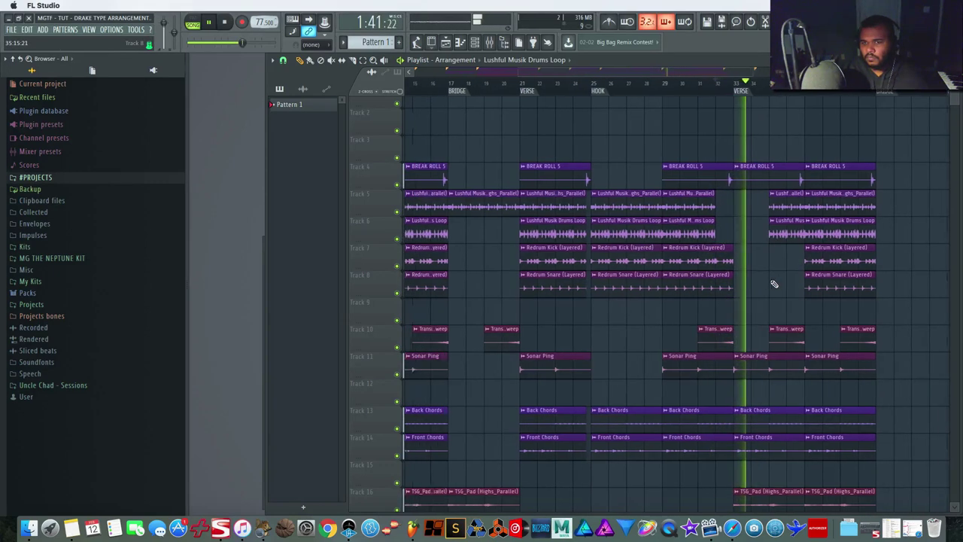
scroll(773, 283, down, 5)
scroll(698, 318, left, 5)
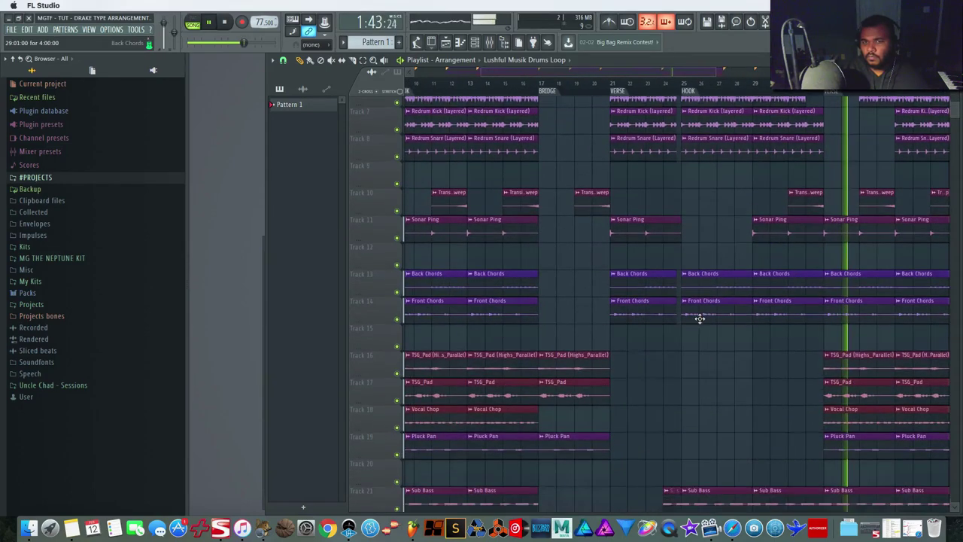
scroll(693, 325, right, 10)
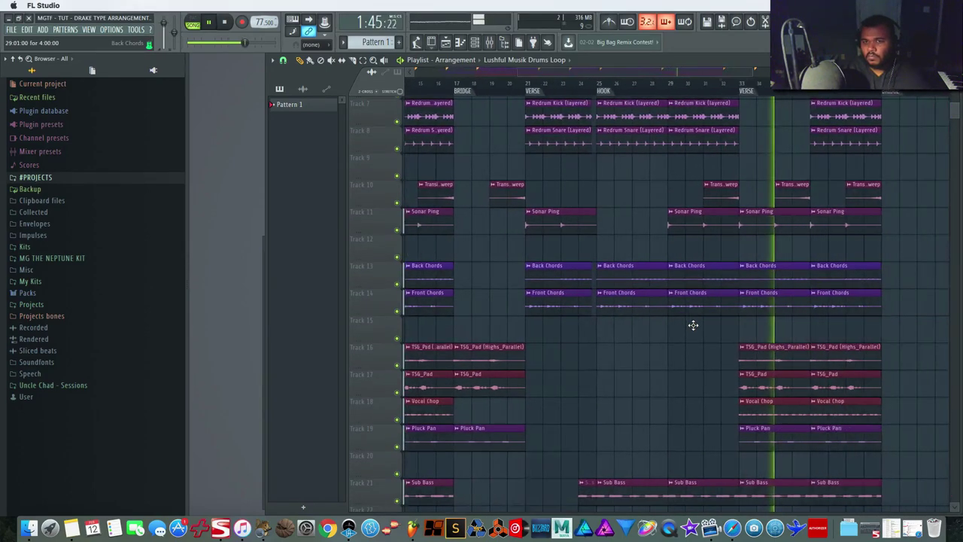
scroll(693, 325, up, 3)
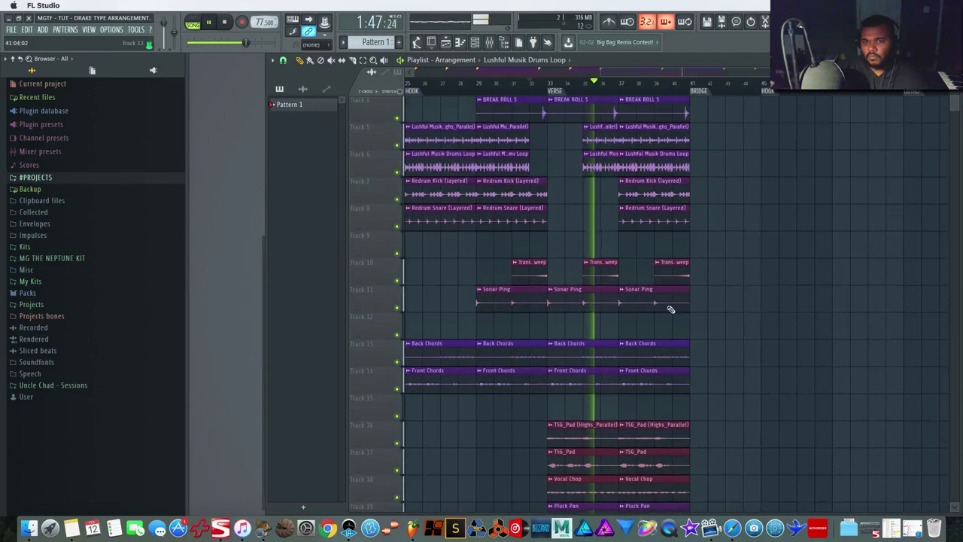
scroll(607, 251, up, 1)
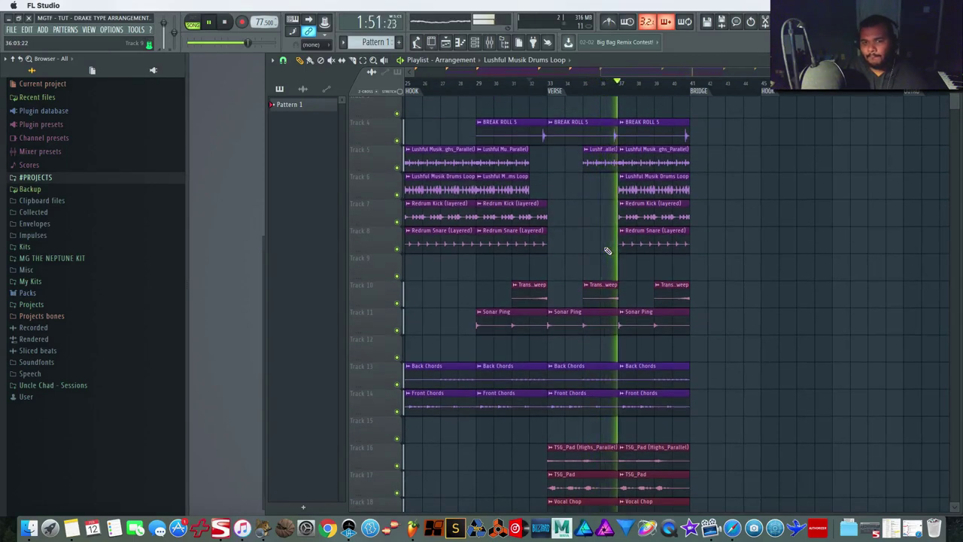
Review the arranged tracks up to bar 41 during playback and stop the playback.
scroll(762, 250, down, 9)
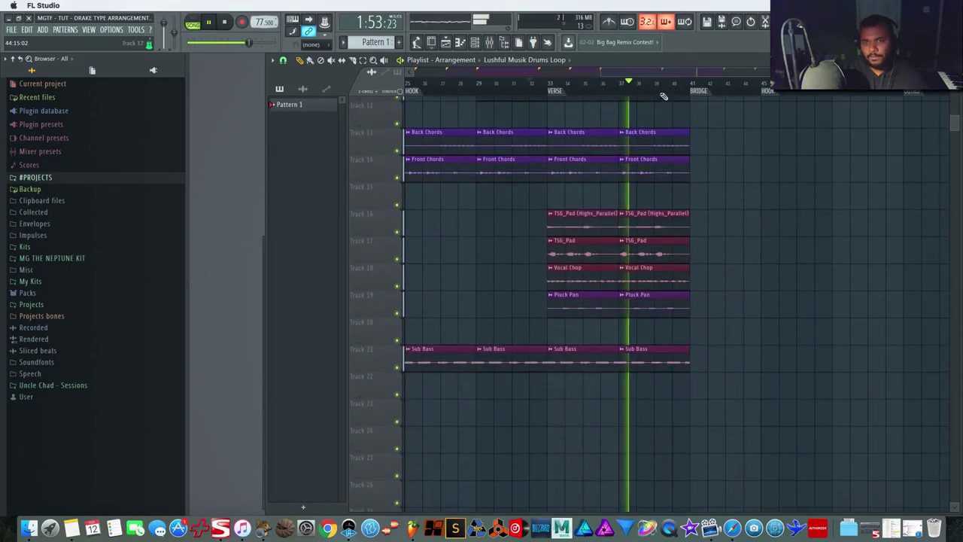
drag(838, 72, 950, 73)
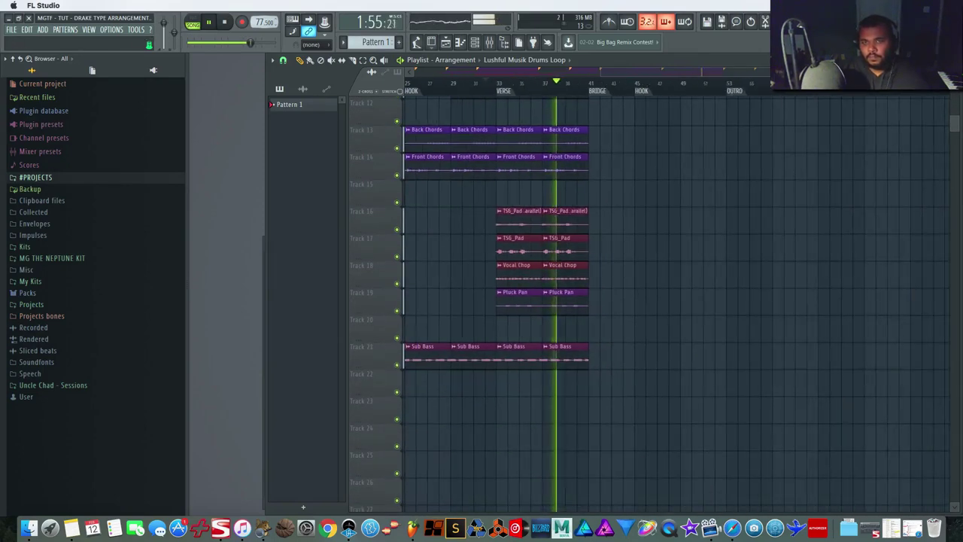
drag(714, 71, 650, 71)
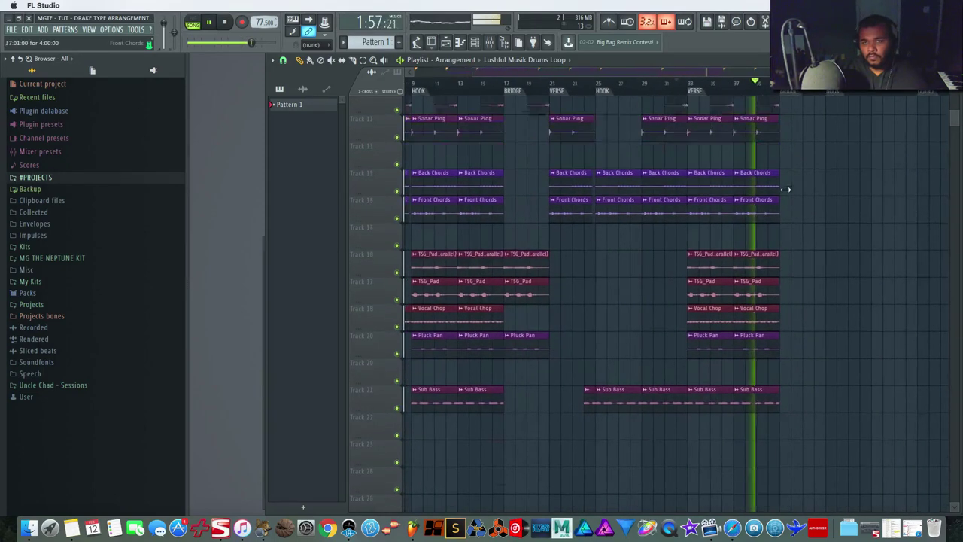
scroll(790, 190, up, 4)
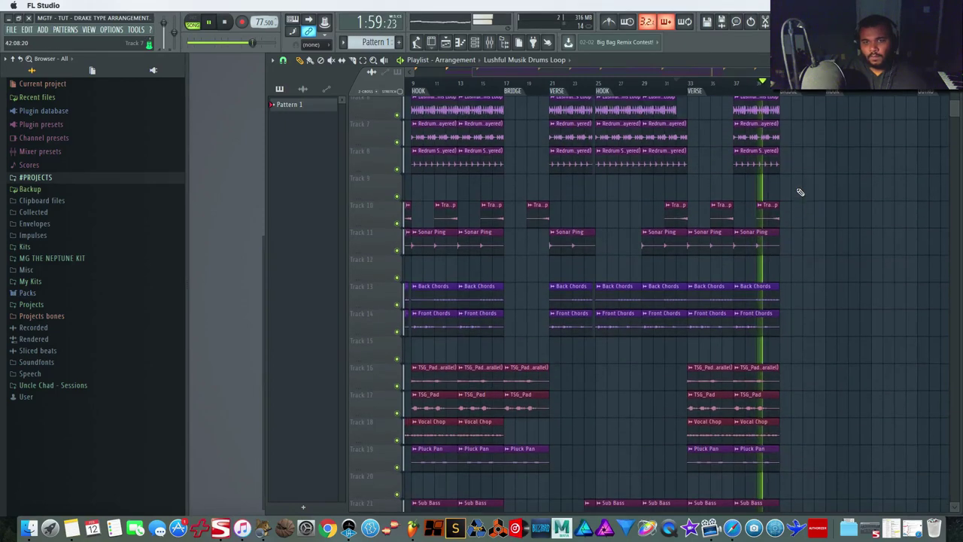
scroll(809, 202, up, 1)
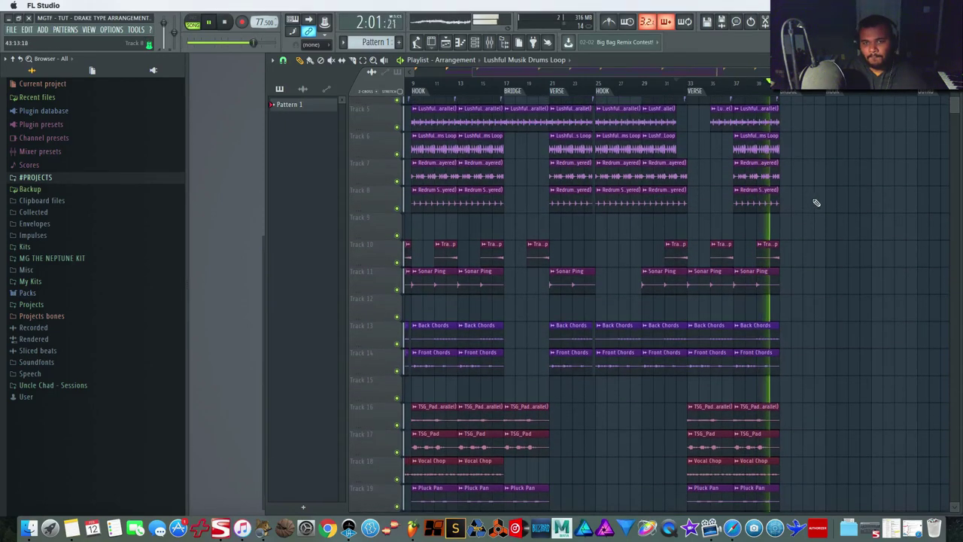
scroll(816, 202, up, 1)
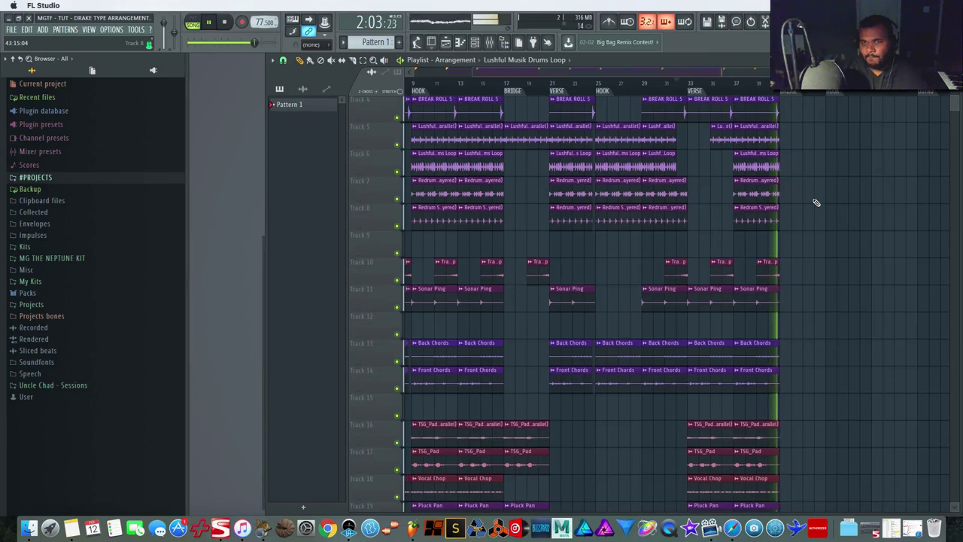
key(space)
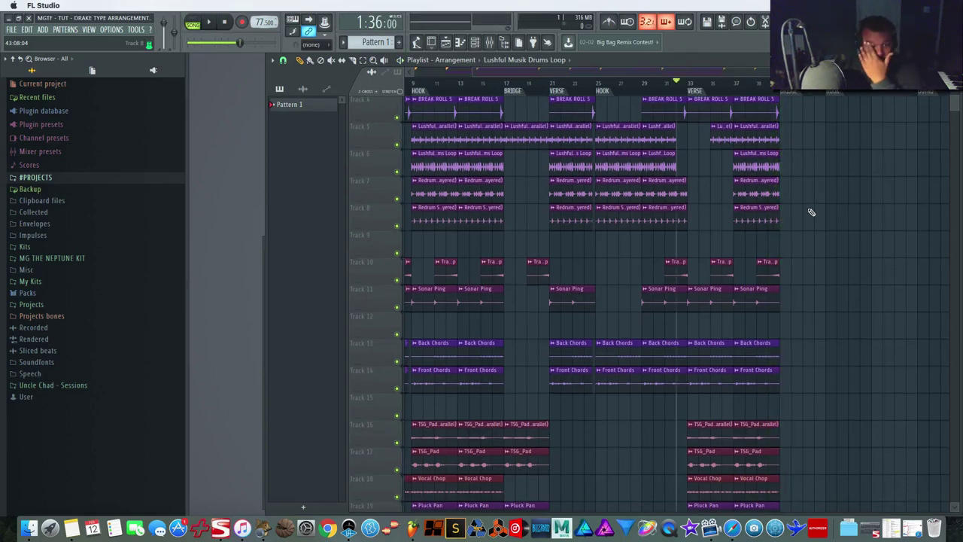
Delete the VERSE marker at bar 33 and move the HOOK marker from bar 25 to bar 33.
scroll(810, 212, up, 2)
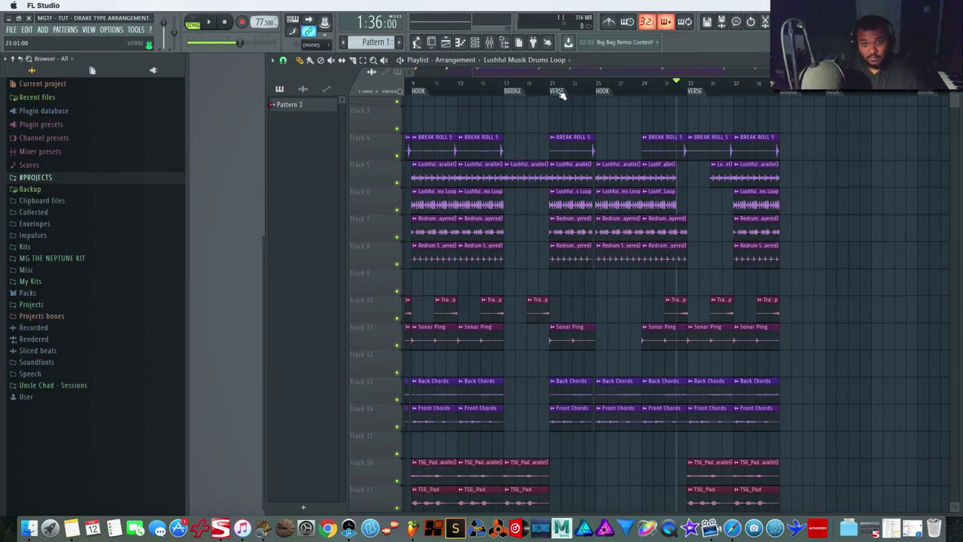
right_click(516, 92)
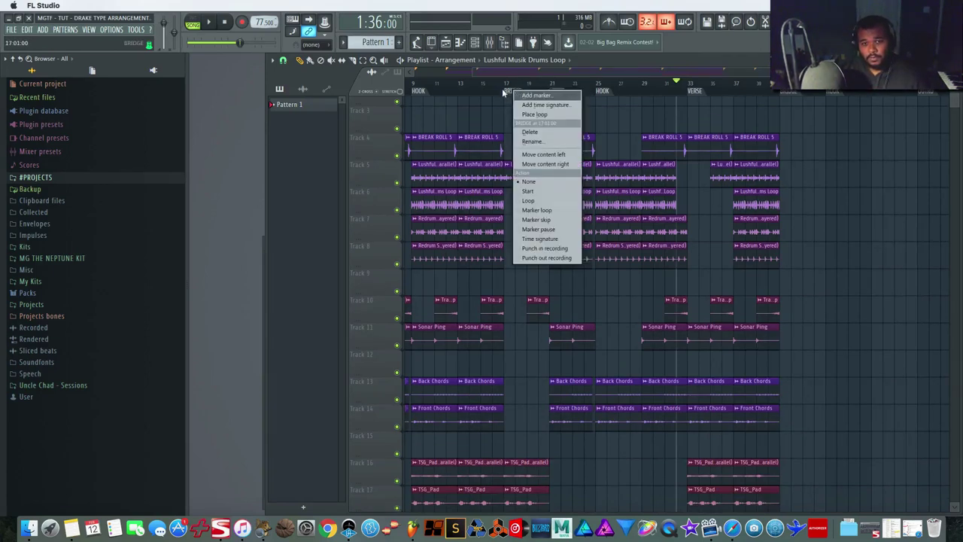
right_click(599, 90)
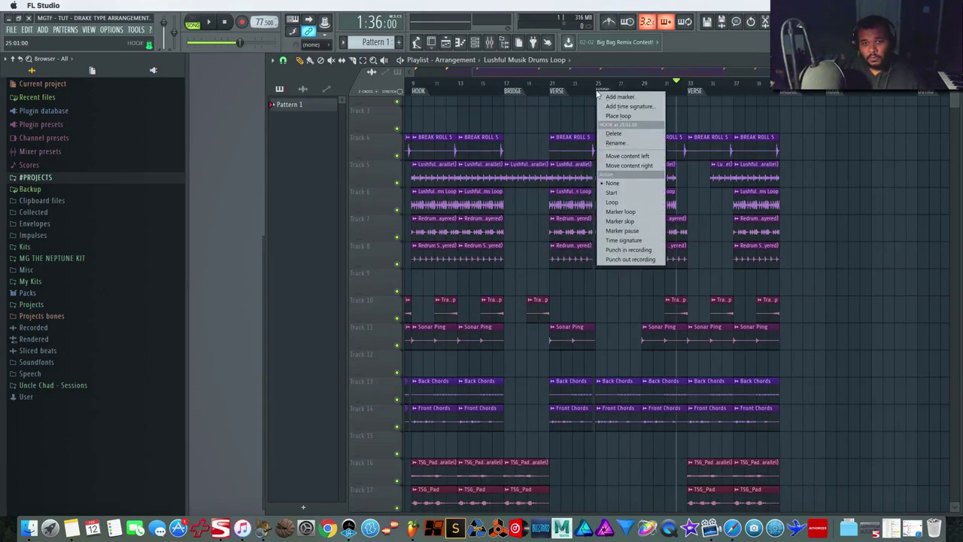
right_click(698, 89)
click(734, 133)
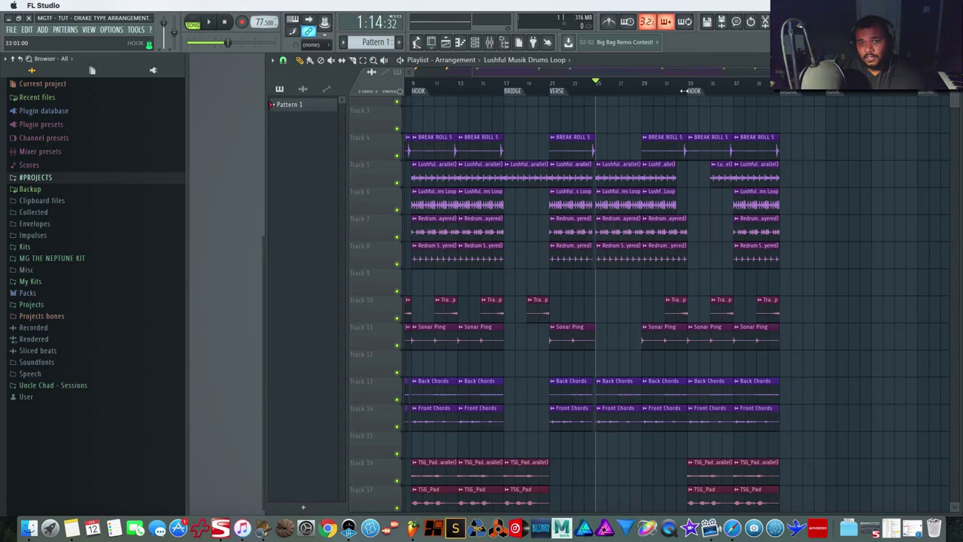
Delete the BRIDGE marker at bar 41 and move the HOOK marker that follows it to bar 41.
scroll(523, 142, left, 3)
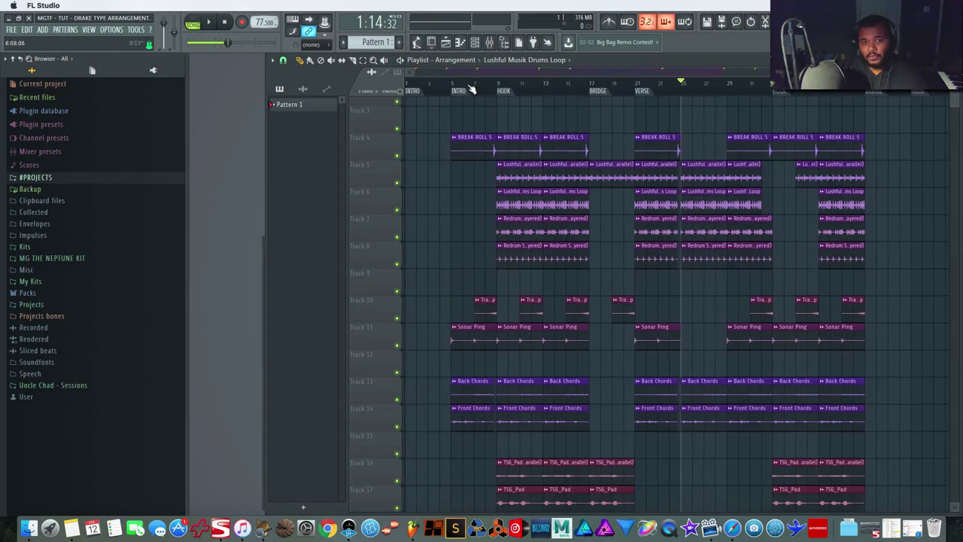
scroll(601, 158, right, 1)
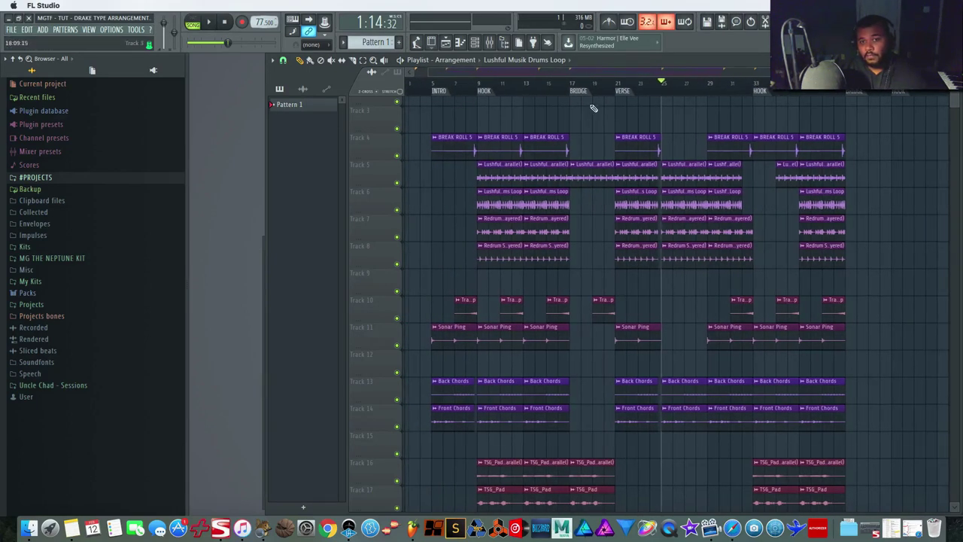
scroll(591, 135, right, 2)
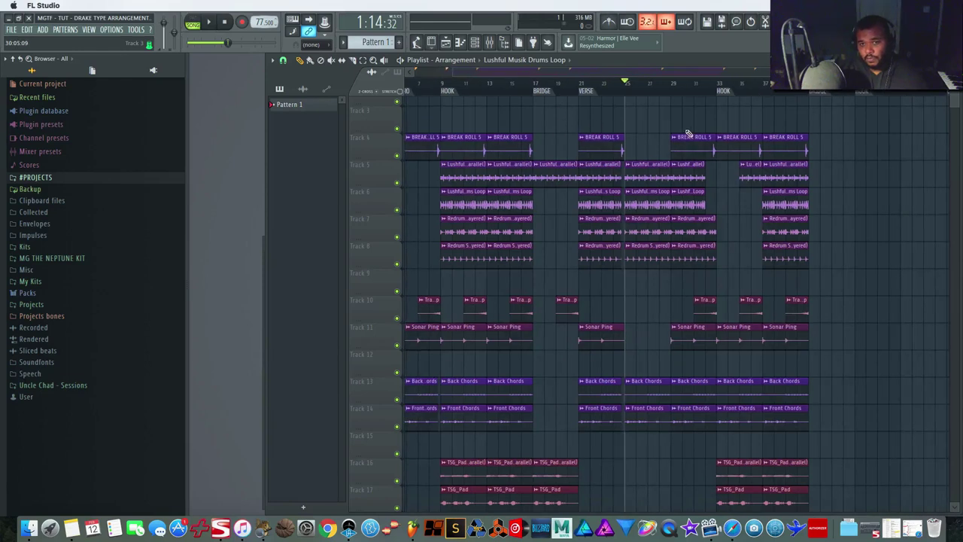
scroll(687, 134, right, 1)
scroll(609, 130, right, 2)
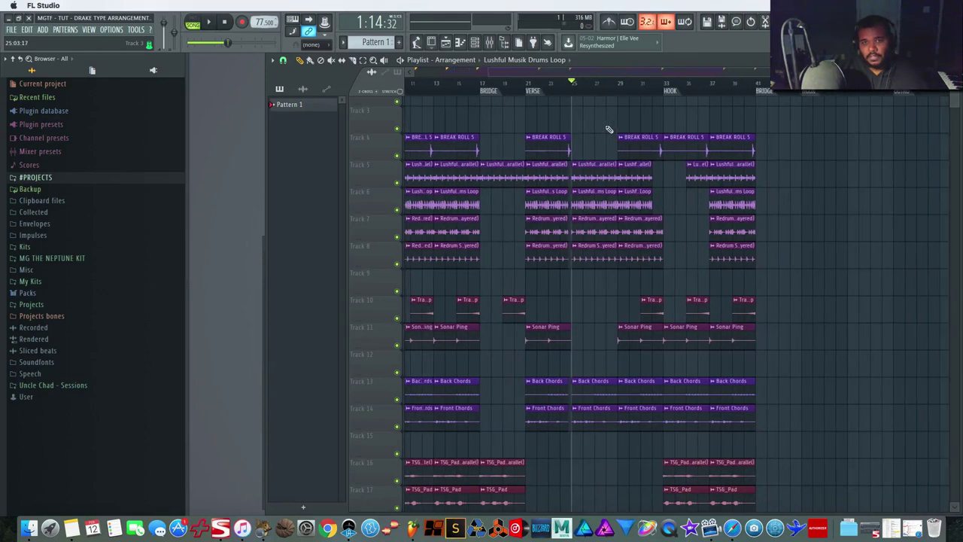
scroll(681, 124, right, 5)
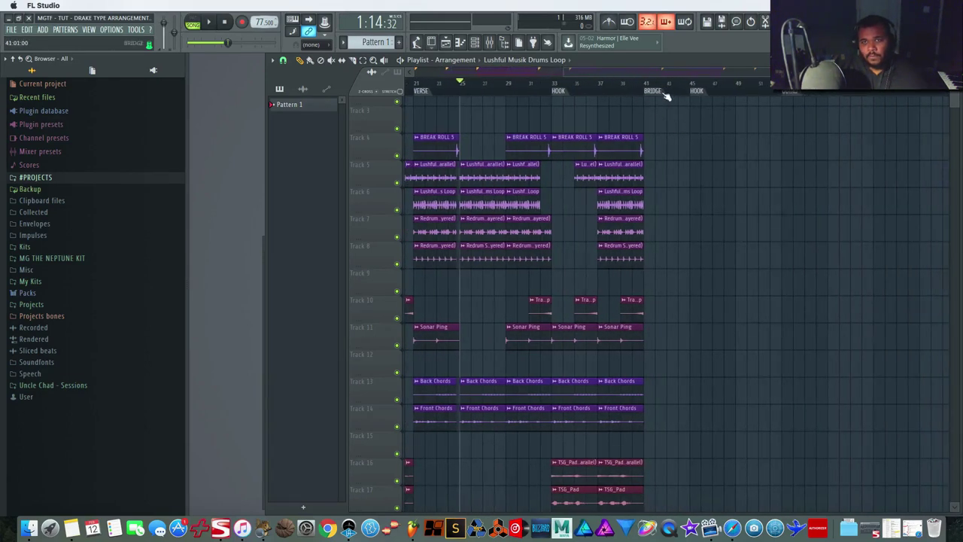
right_click(655, 95)
click(670, 134)
click(700, 92)
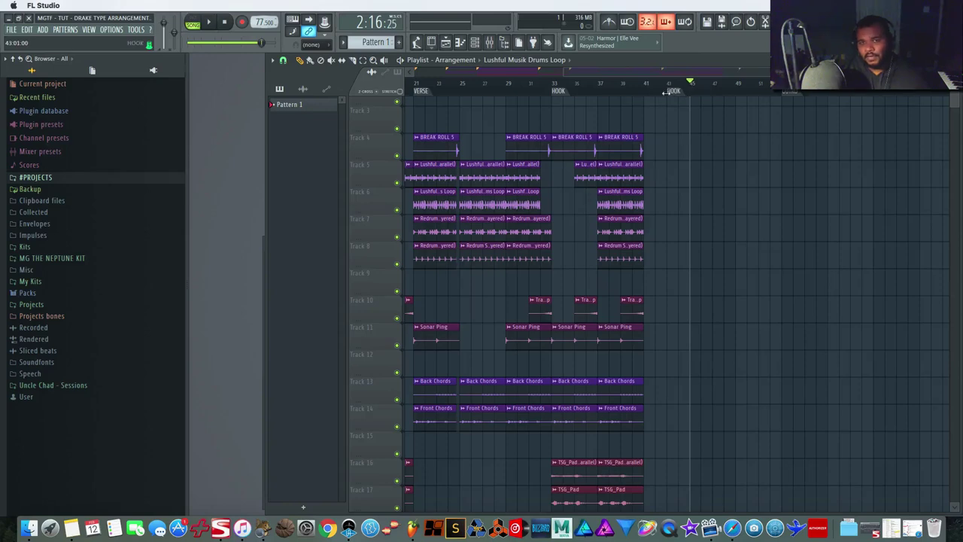
Duplicate all clips from bars 17 to 41 on every track so the copy starts at bar 41.
scroll(691, 155, down, 3)
scroll(690, 155, left, 5)
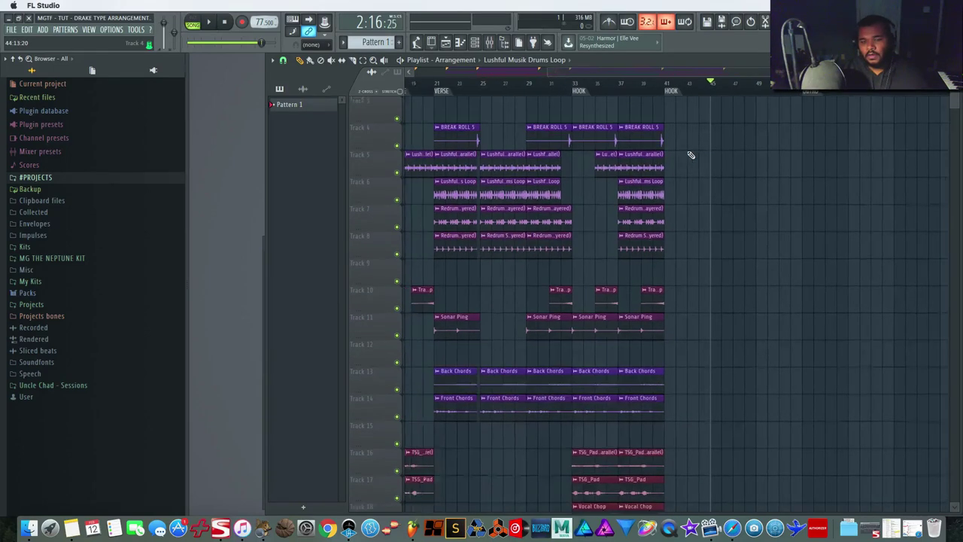
scroll(690, 155, down, 4)
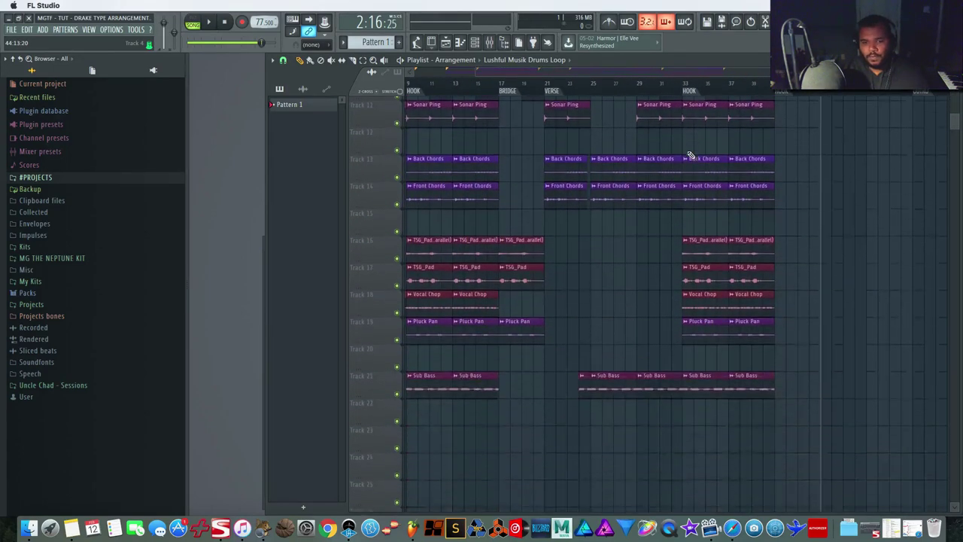
scroll(691, 155, up, 5)
scroll(691, 155, down, 2)
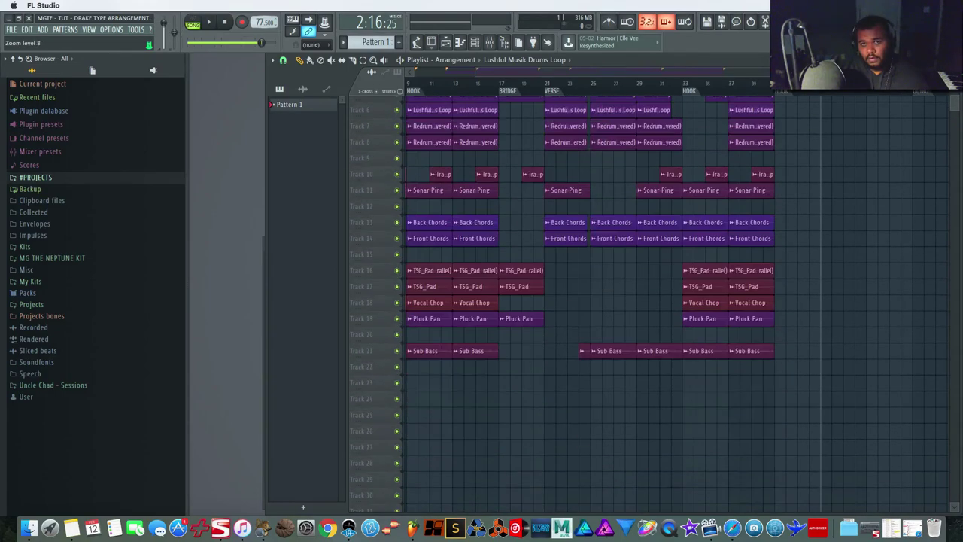
scroll(838, 160, up, 4)
drag(820, 134, 807, 379)
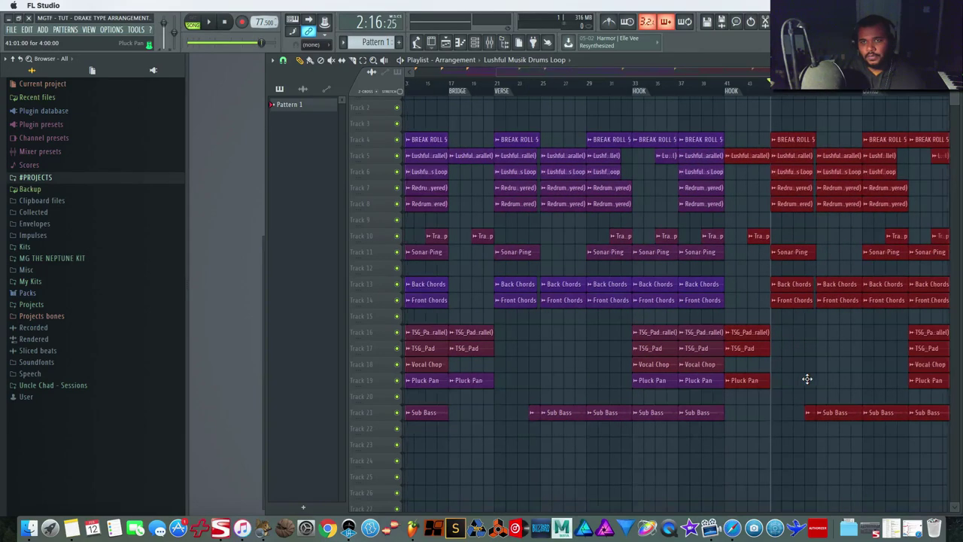
Play back from bar 39 and examine the duplicated clips between bars 41 and 65.
scroll(807, 379, right, 3)
key(space)
click(591, 85)
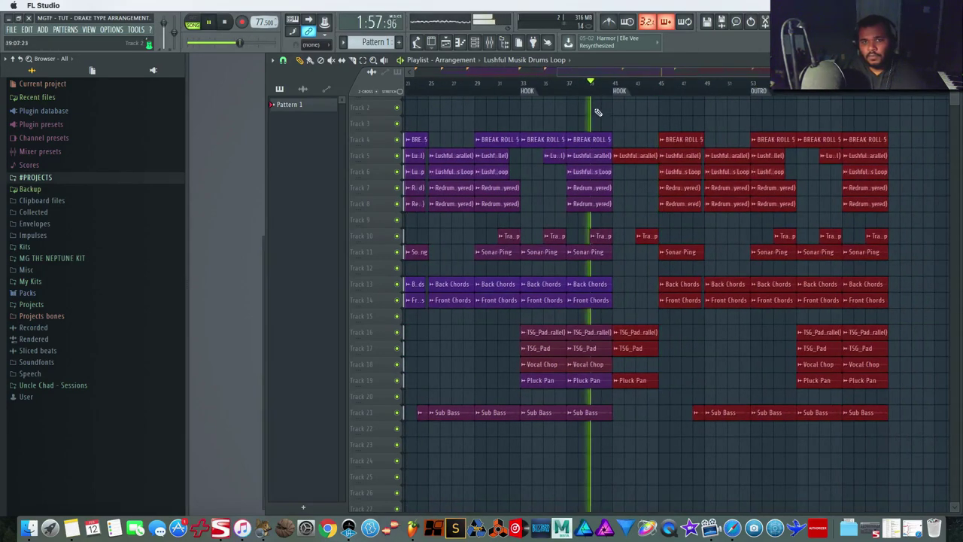
drag(865, 71, 727, 69)
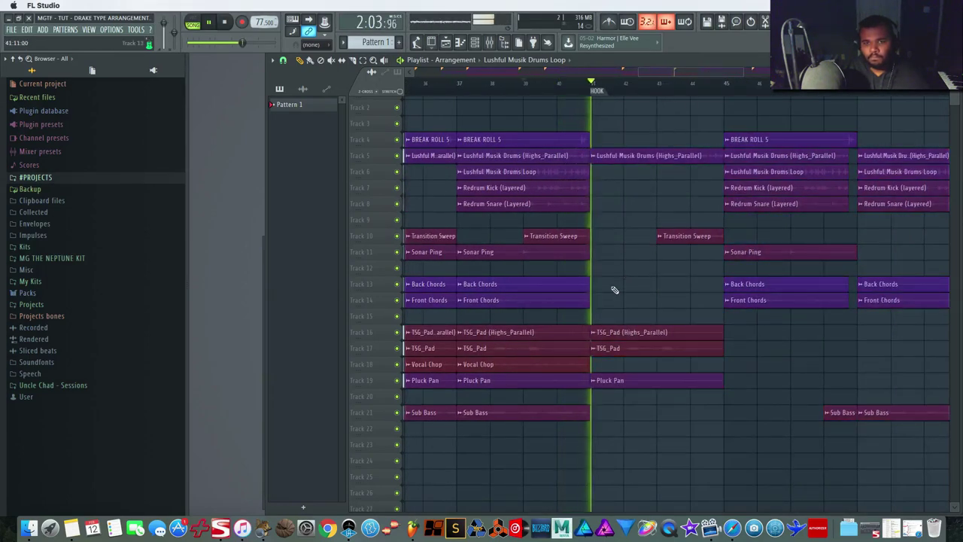
scroll(618, 284, up, 1)
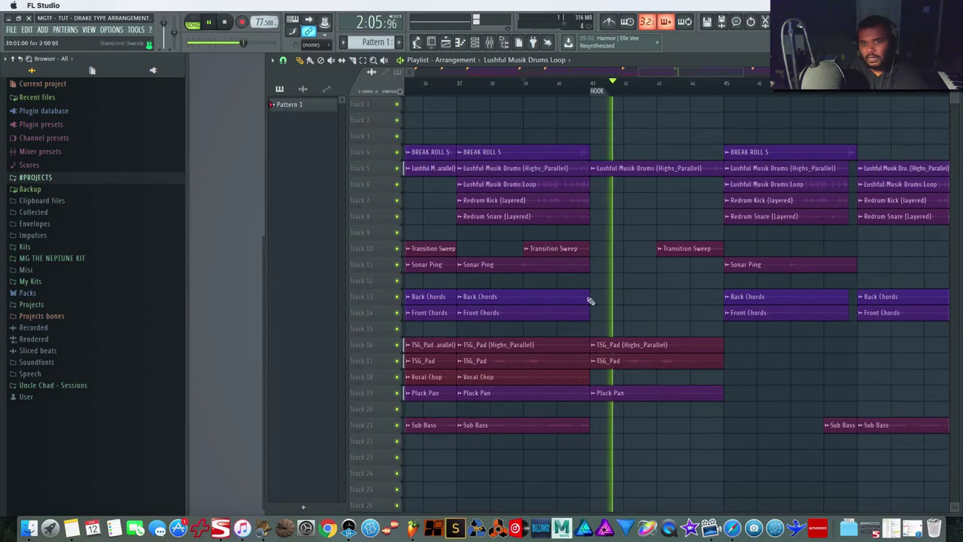
scroll(624, 280, right, 8)
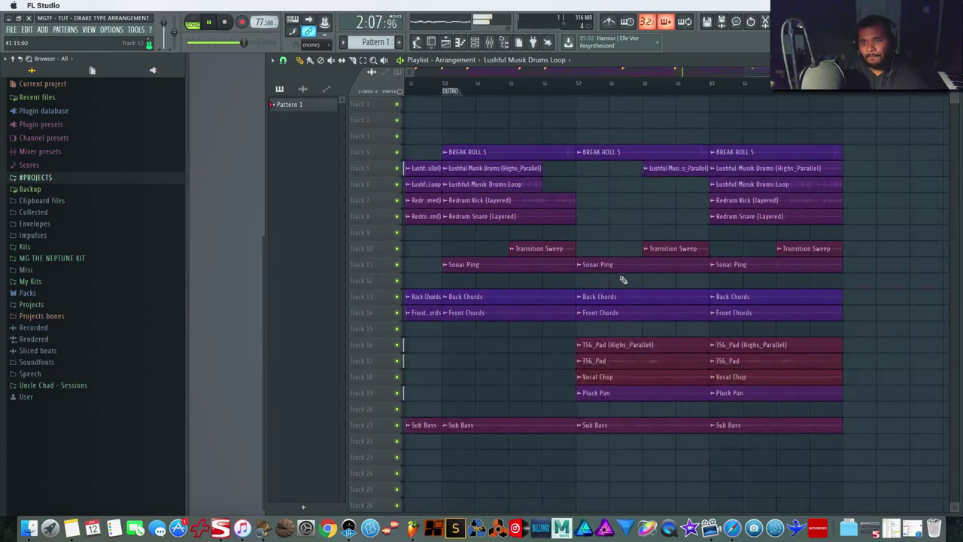
scroll(623, 280, left, 8)
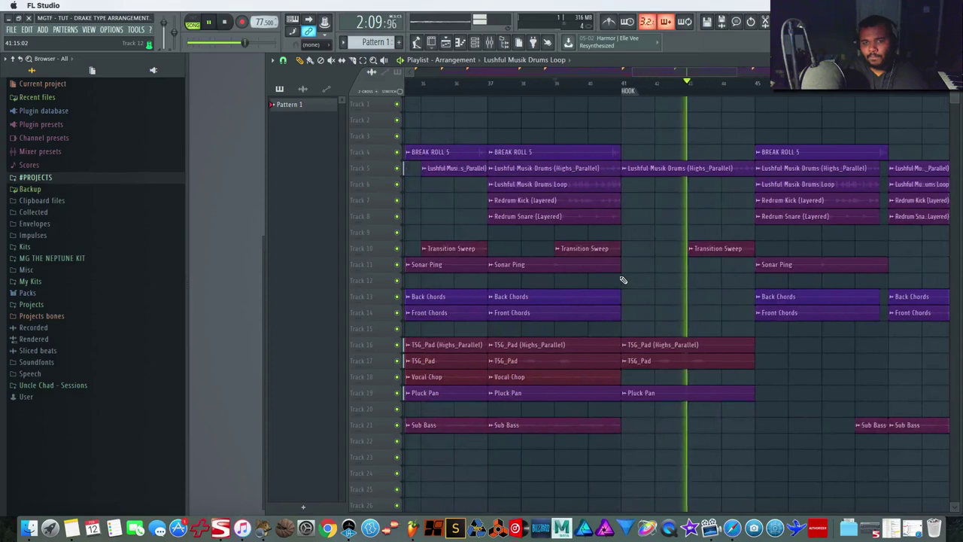
scroll(624, 279, right, 4)
scroll(624, 277, right, 4)
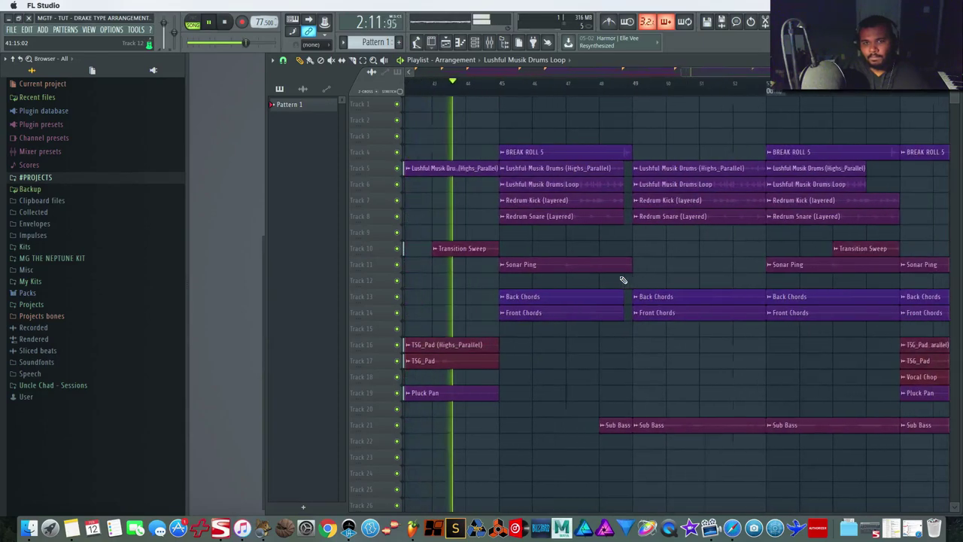
scroll(624, 277, left, 6)
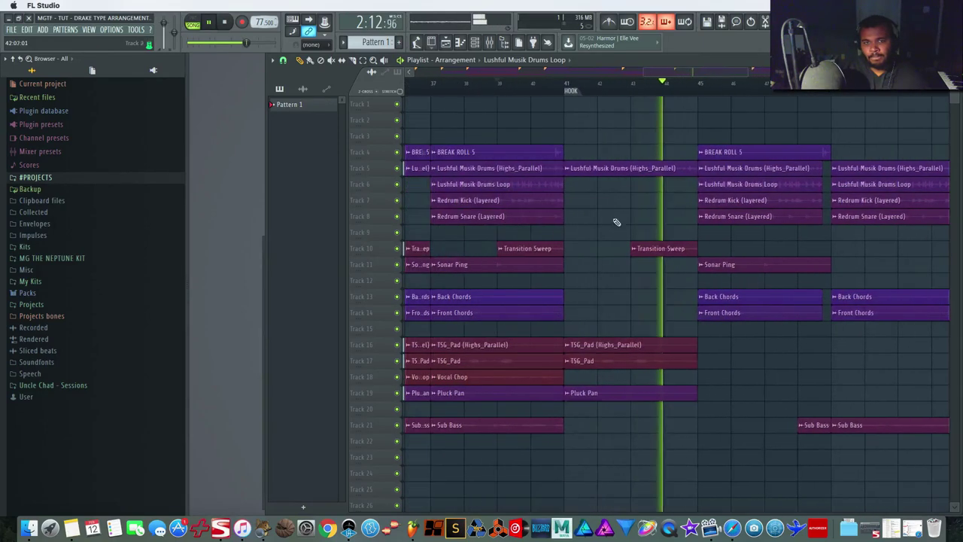
Rename the HOOK marker at bar 41 to BRIDGE.
right_click(573, 90)
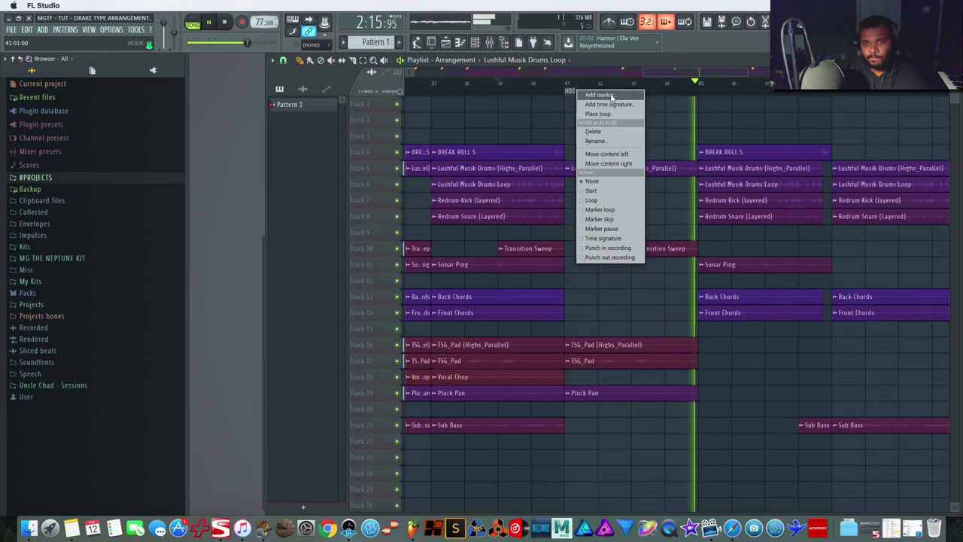
click(625, 145)
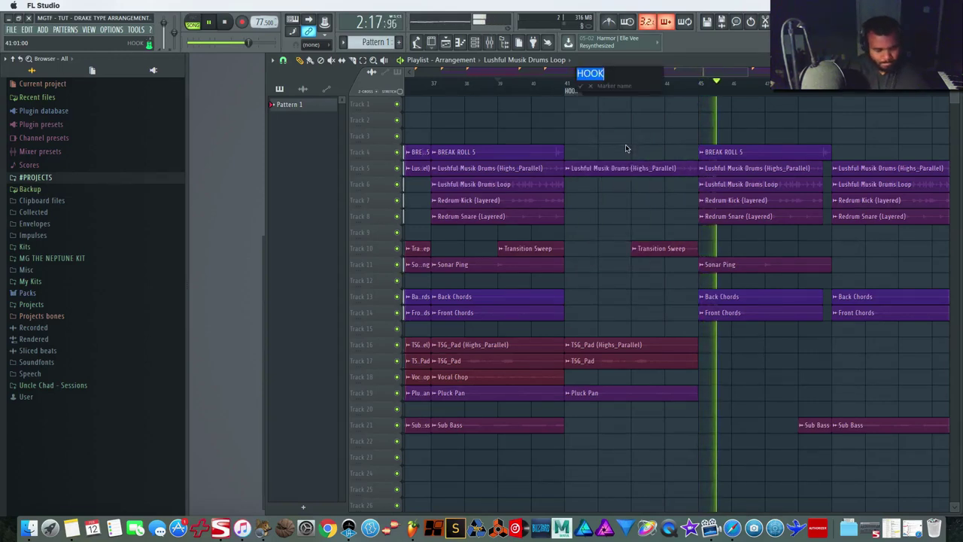
text(BRIDGE)
key(Return)
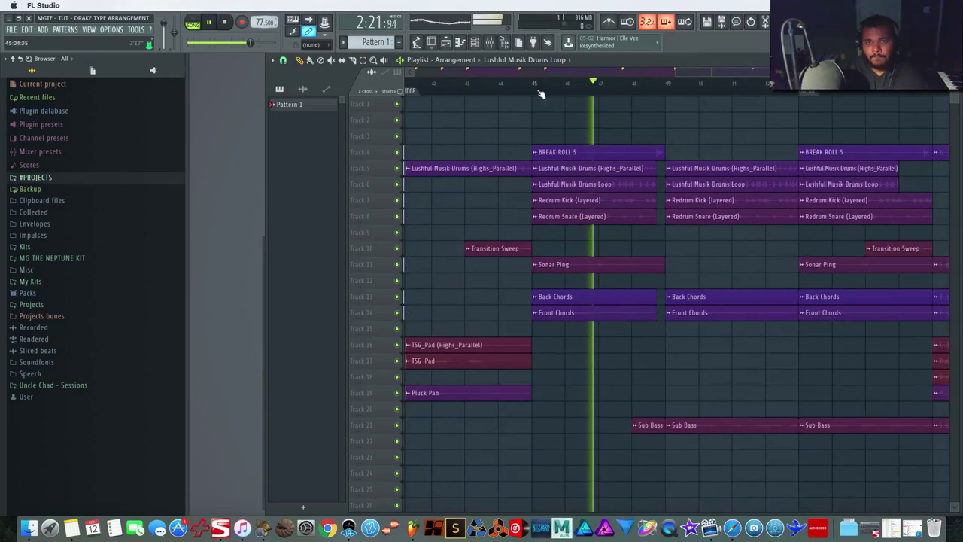
Stop playback and add a marker named VERSE 2 at bar 45.
right_click(535, 96)
click(533, 91)
click(531, 88)
key(space)
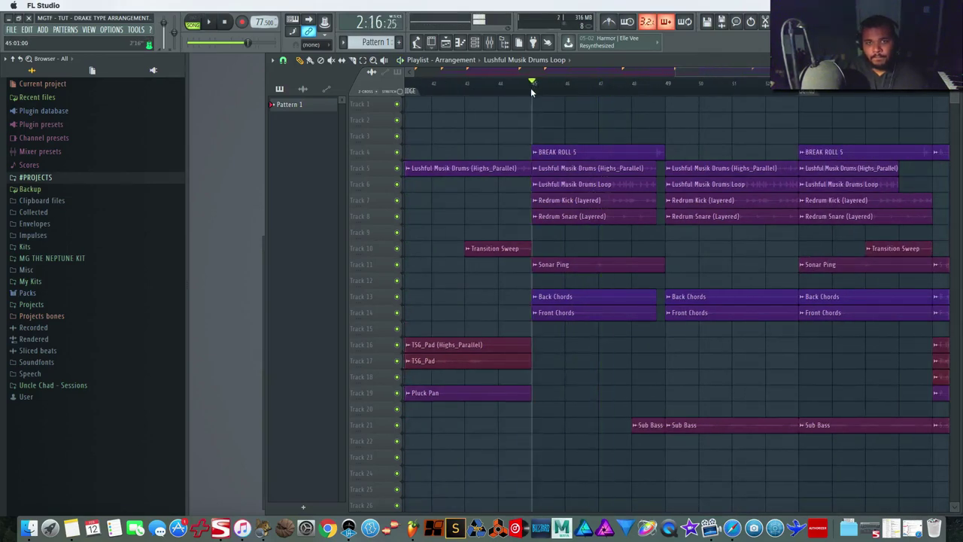
right_click(531, 88)
click(557, 96)
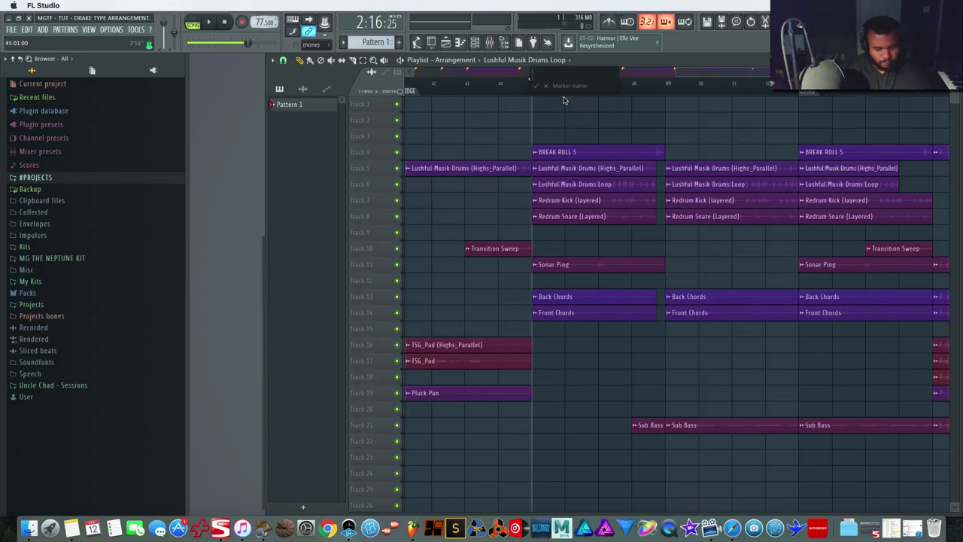
text(VERSE 2)
key(Return)
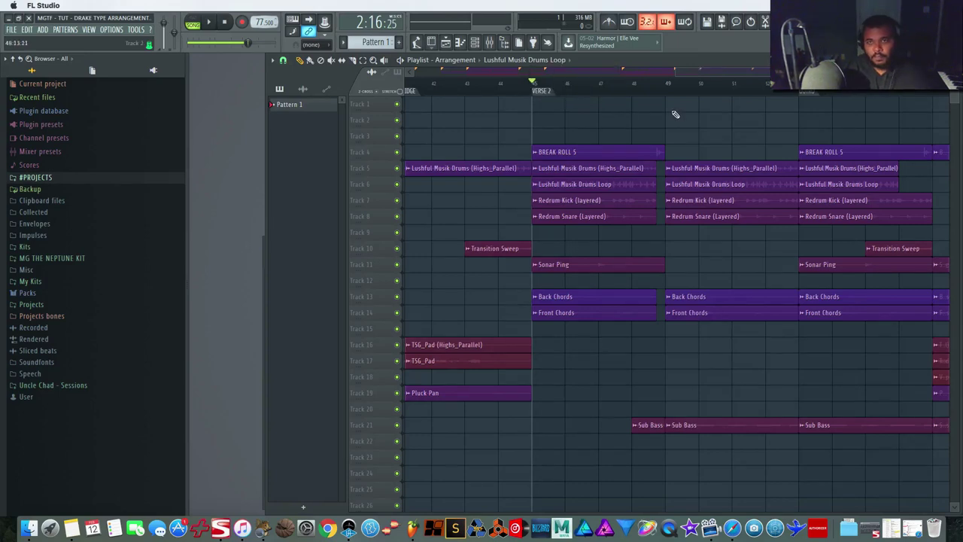
scroll(675, 114, right, 5)
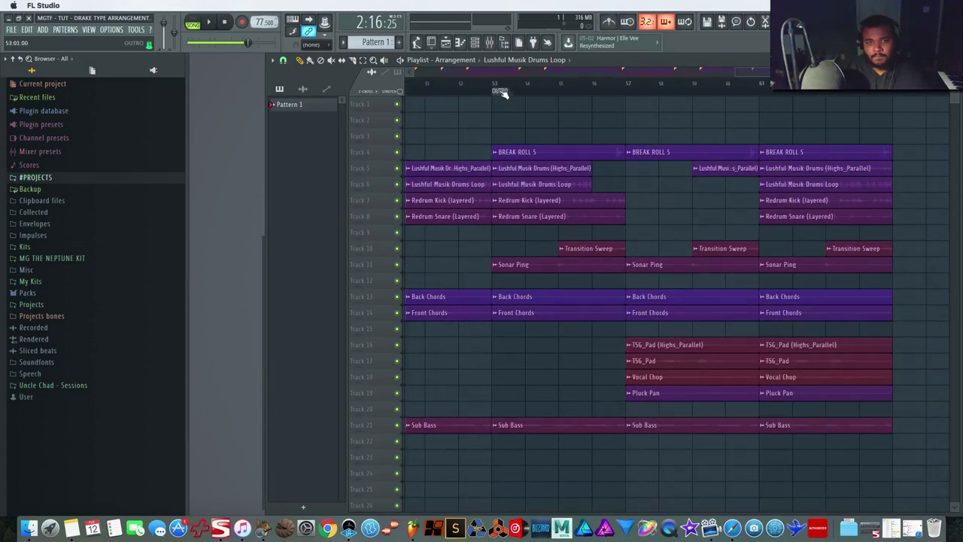
Move the OUTRO marker to bar 65 and add a marker named HOOK 2 at bar 57.
right_click(634, 91)
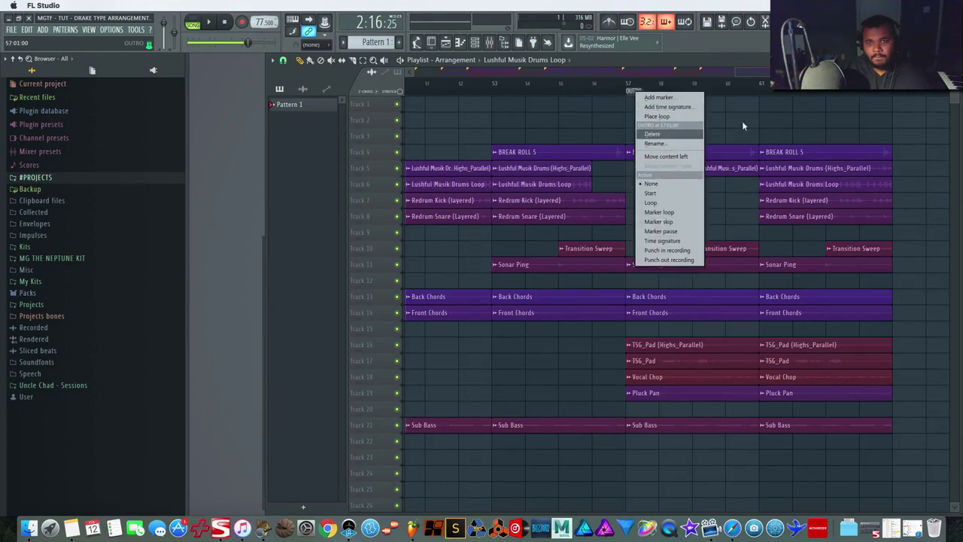
click(799, 119)
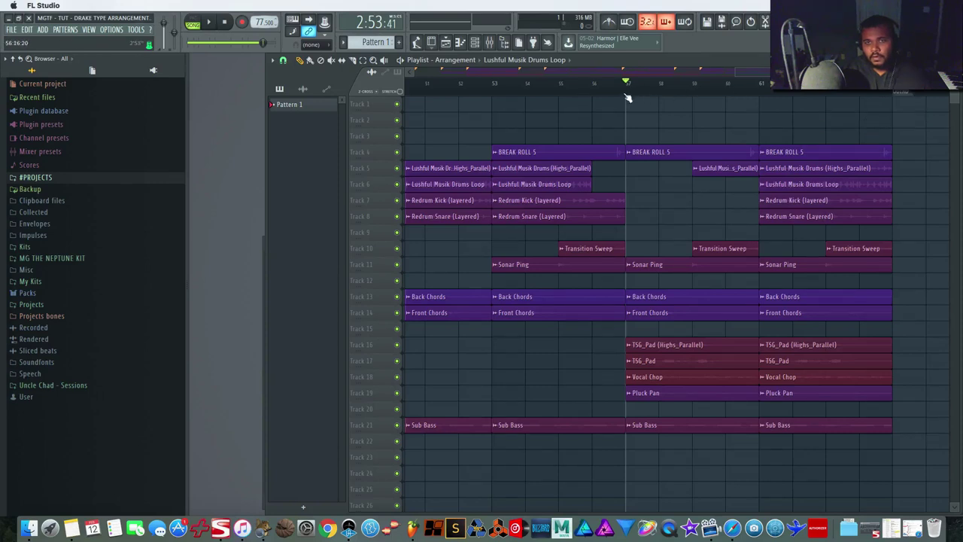
right_click(625, 94)
click(647, 97)
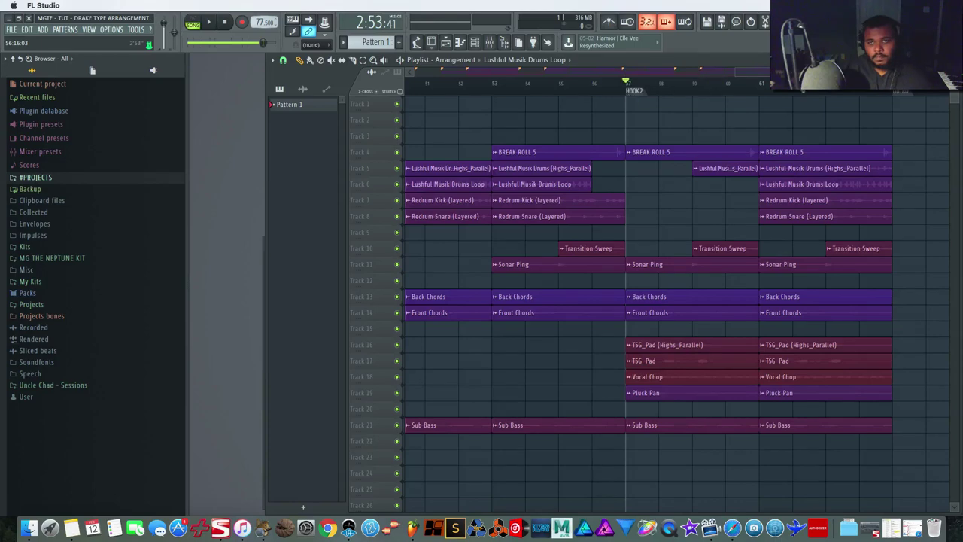
Play back the arrangement from VERSE 2 into HOOK 2, sampling the starts of bars 49, 53 and 57.
scroll(558, 78, left, 15)
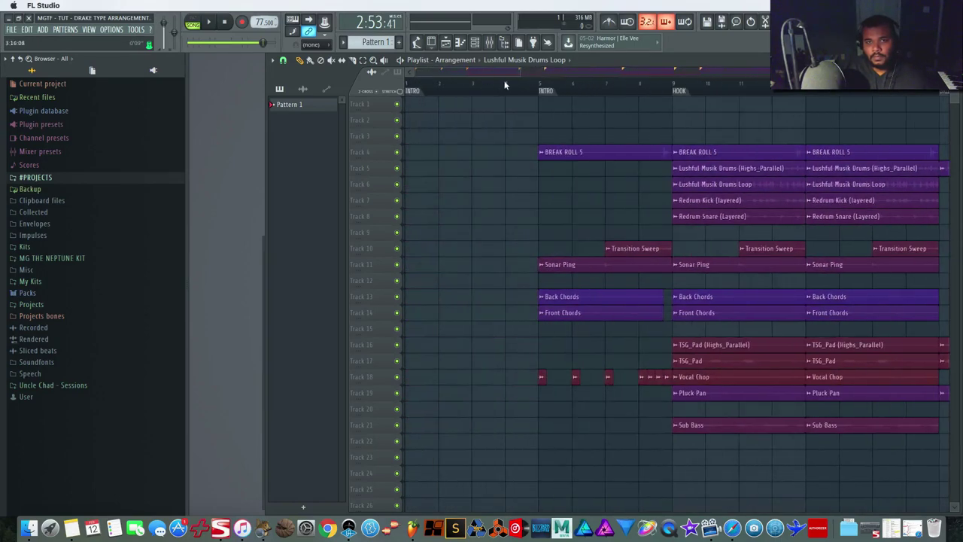
drag(523, 69, 764, 83)
key(space)
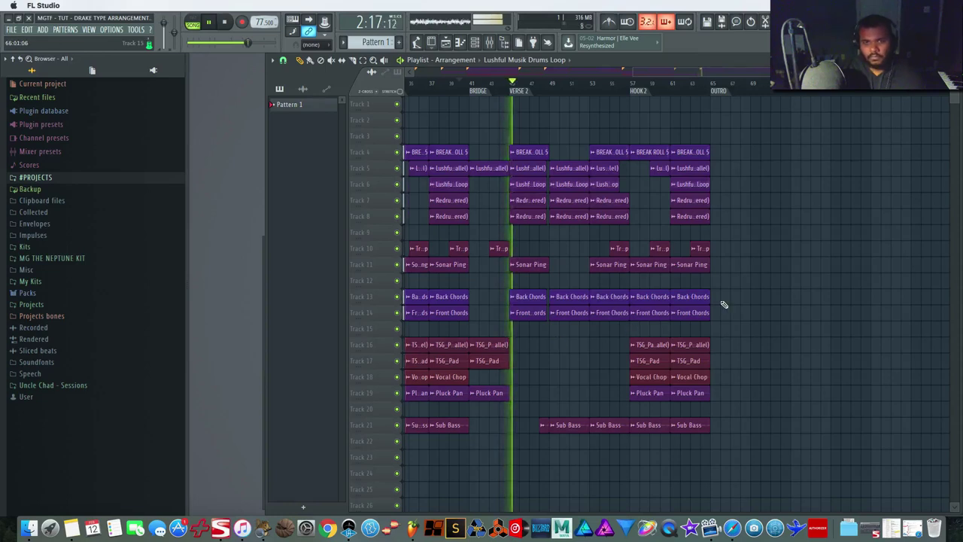
click(551, 85)
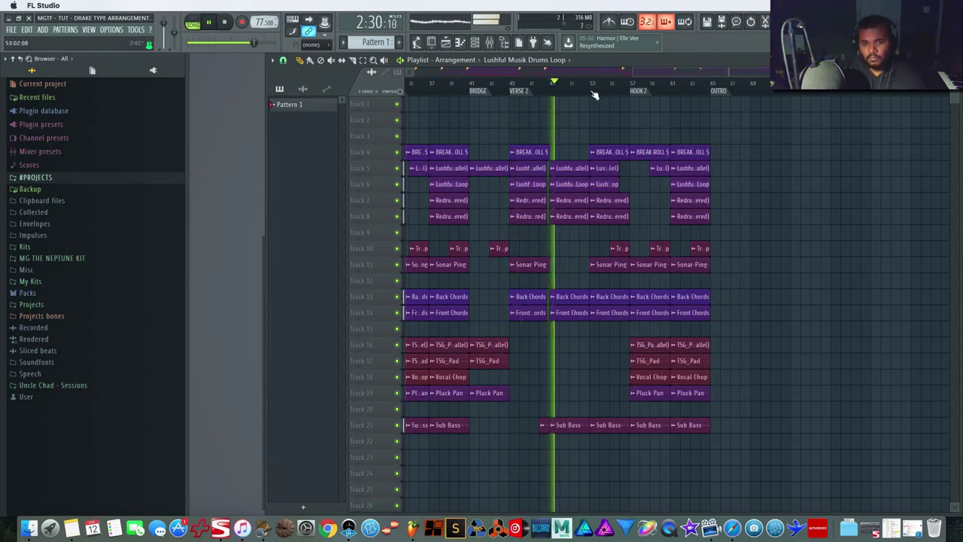
click(592, 85)
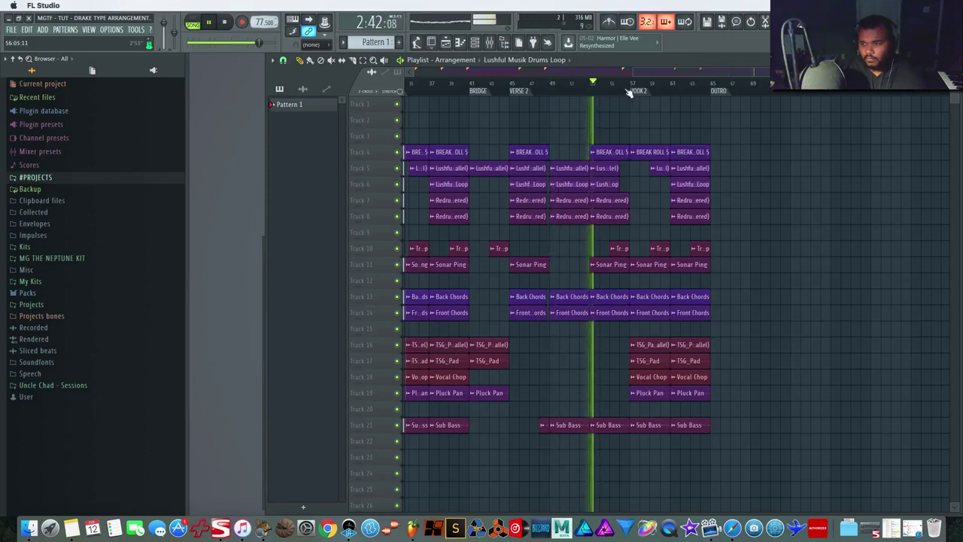
click(631, 85)
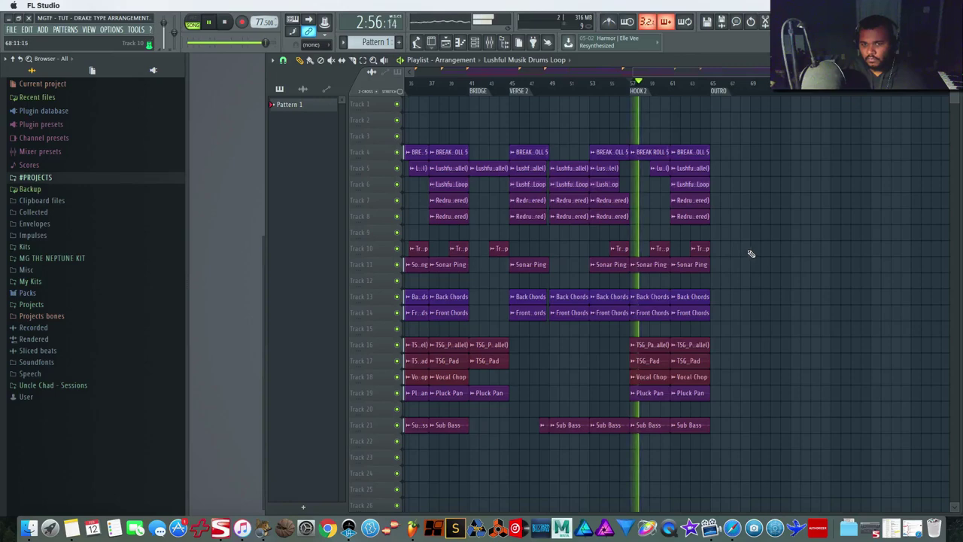
Stop playback and copy the first hook's clips from bars 9 to 17 on every track to the OUTRO at bar 65.
scroll(761, 268, left, 6)
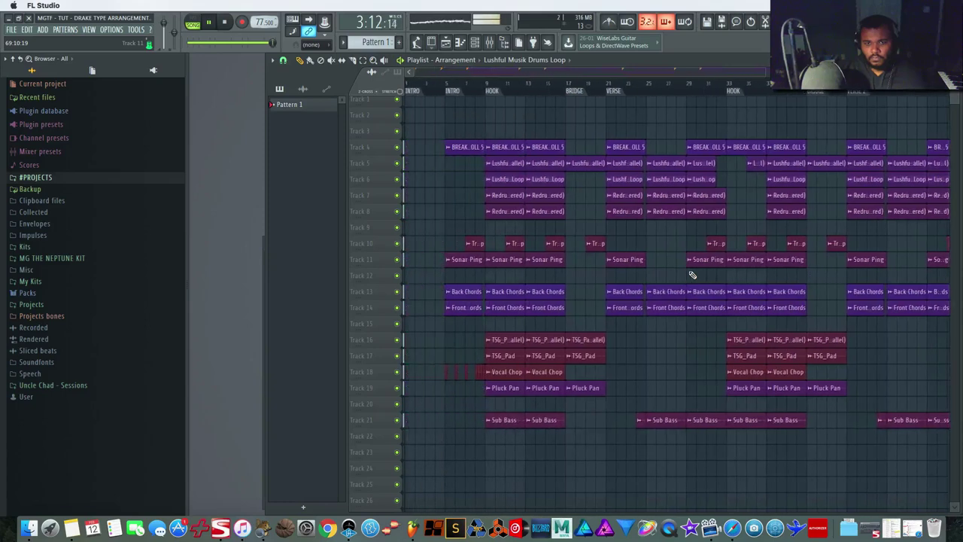
key(space)
drag(564, 445, 772, 137)
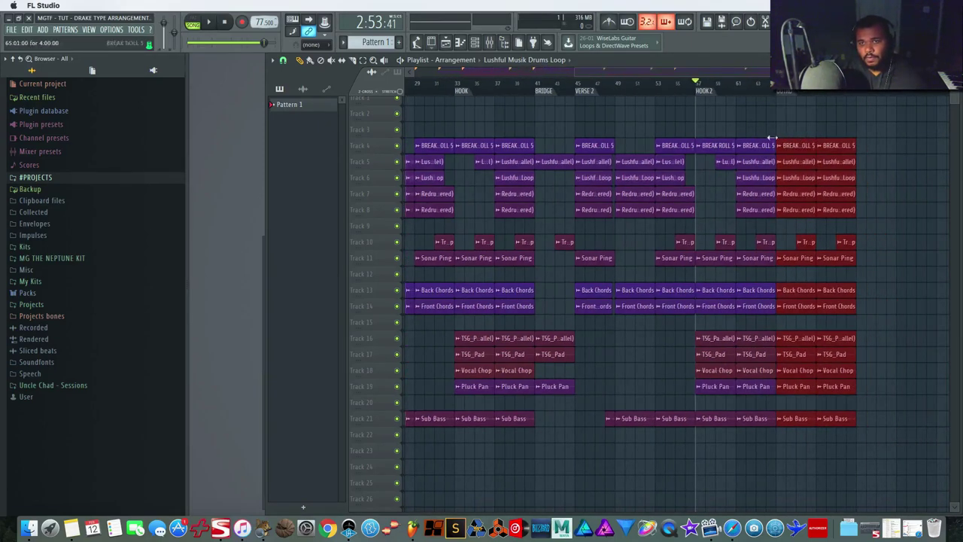
Examine the arranged sections from bar 17 to the outro and briefly play the BRIDGE at bar 41.
scroll(631, 194, left, 5)
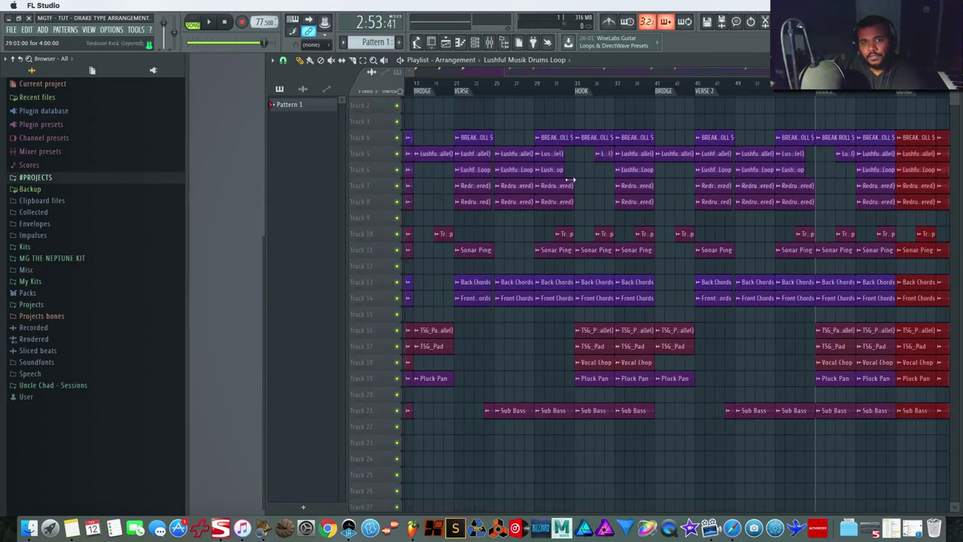
scroll(592, 169, up, 1)
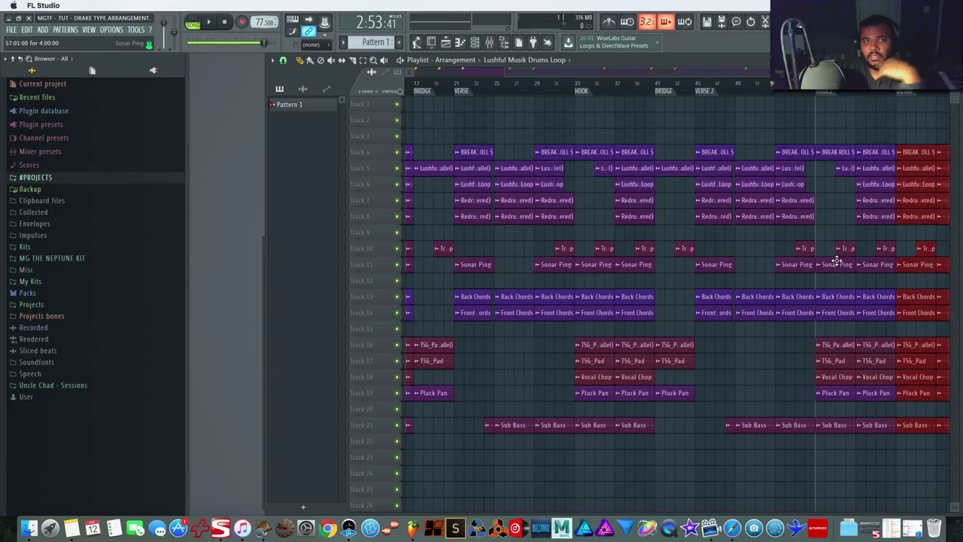
scroll(693, 251, right, 3)
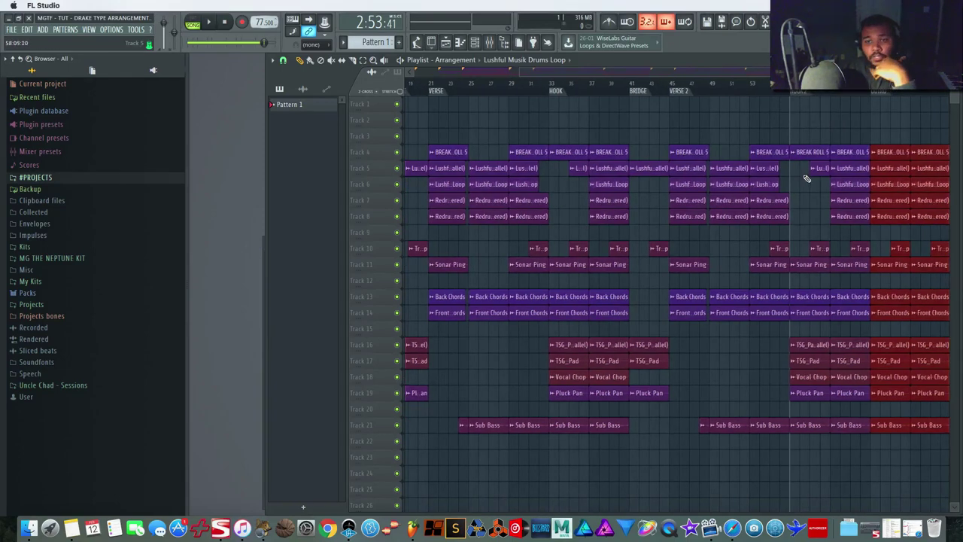
scroll(813, 226, right, 15)
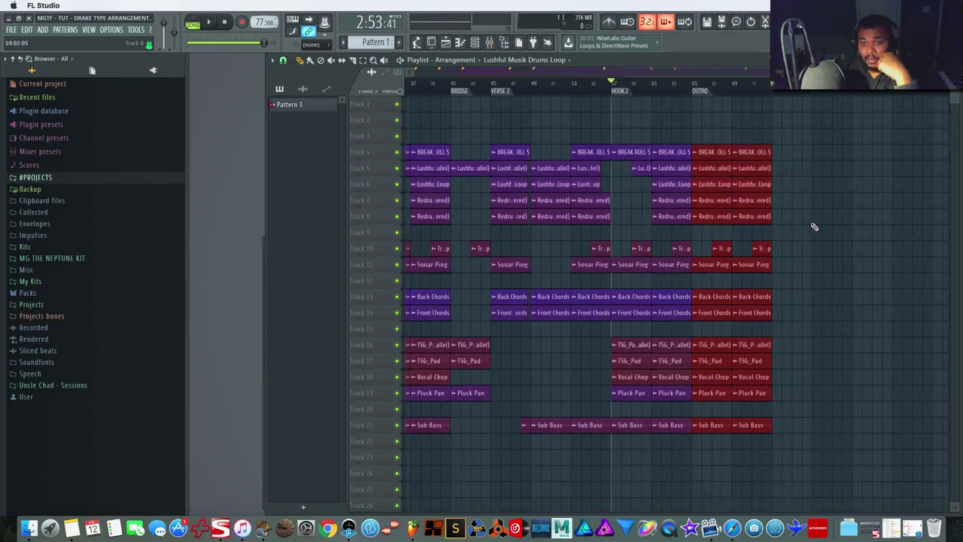
scroll(757, 221, left, 6)
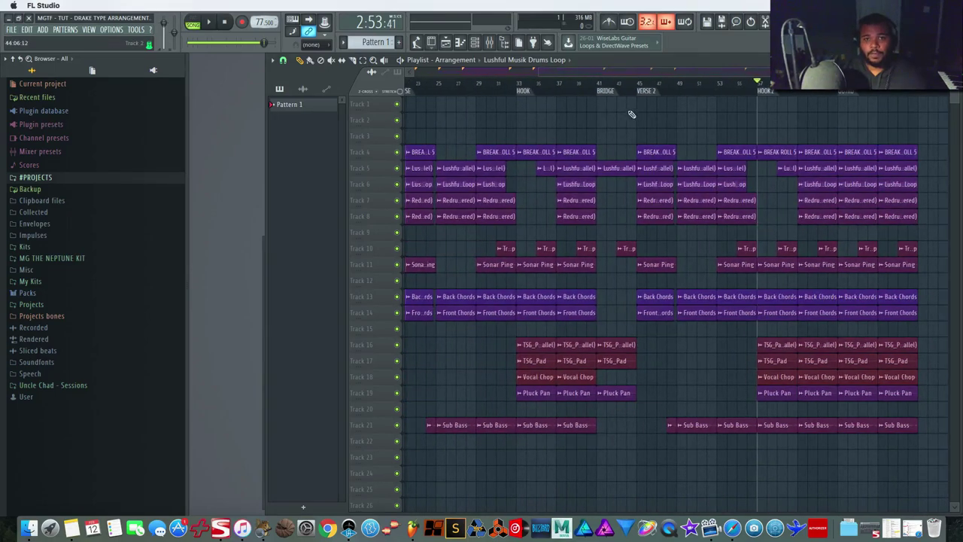
click(519, 84)
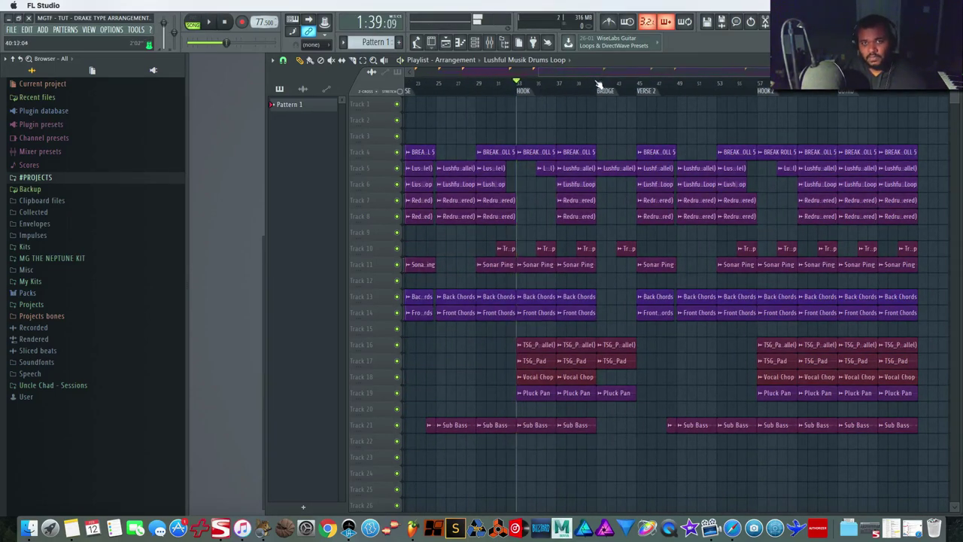
key(space)
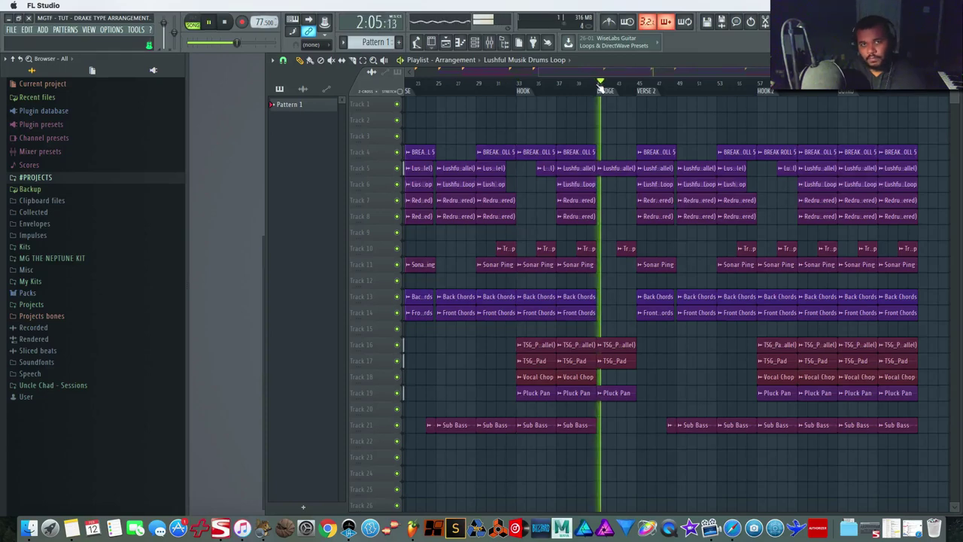
key(space)
Play back HOOK 2 from bars 57 and 61, and check the start of the OUTRO at bar 65.
scroll(601, 117, right, 8)
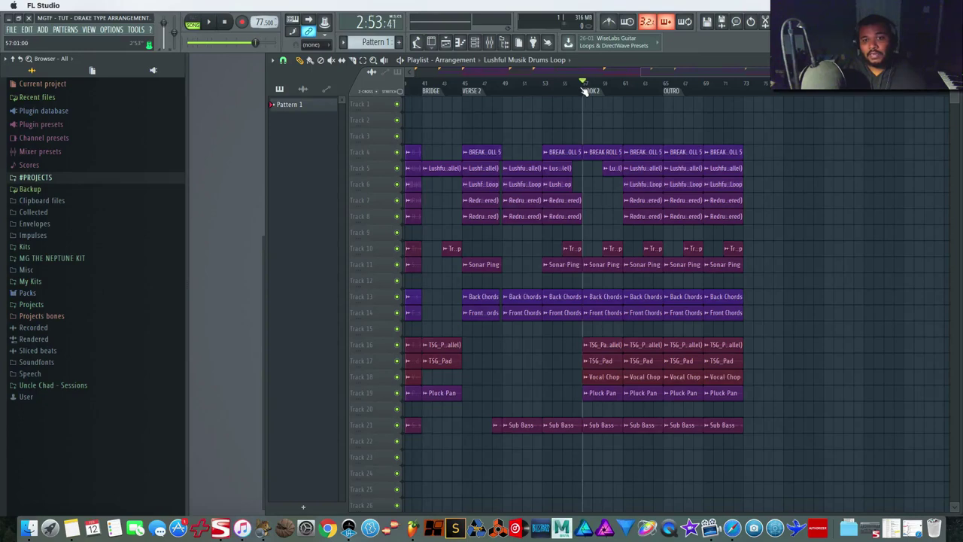
key(space)
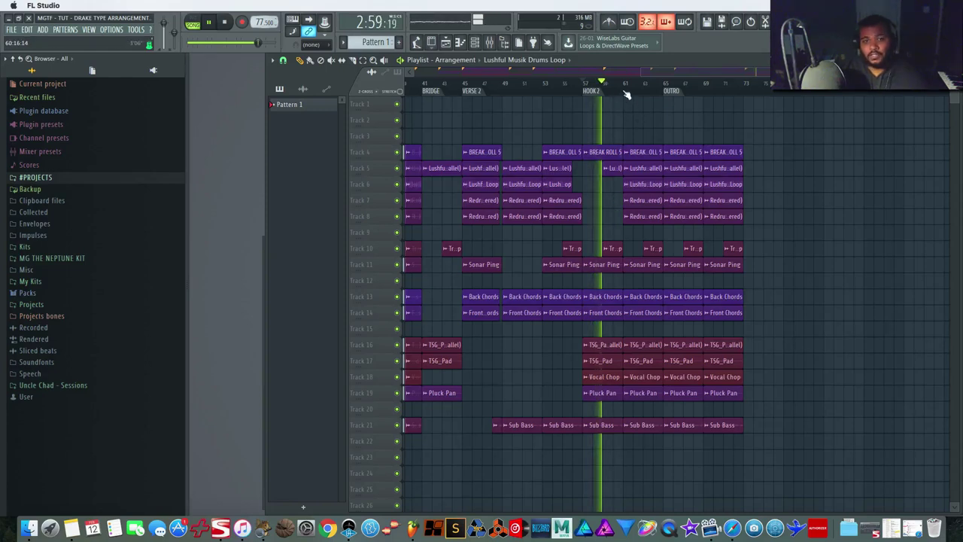
click(624, 82)
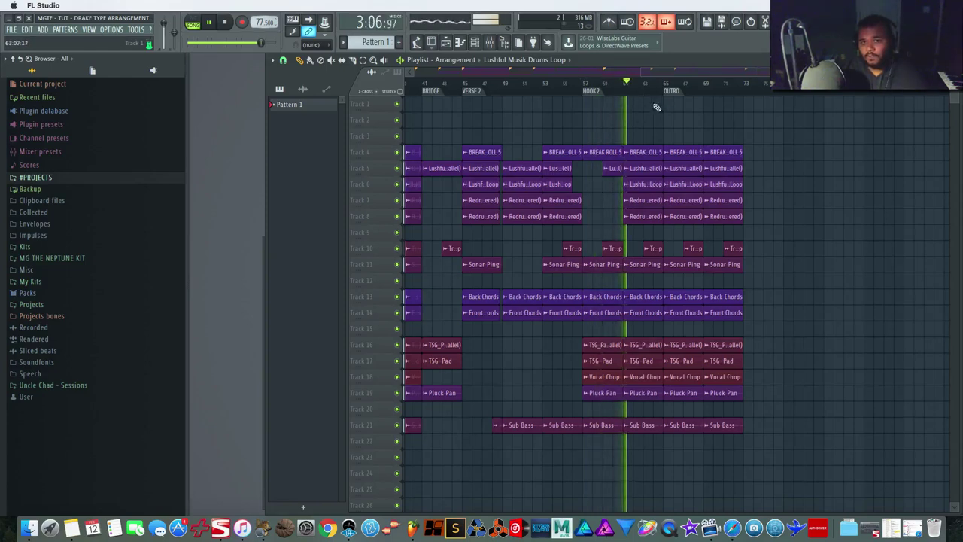
key(space)
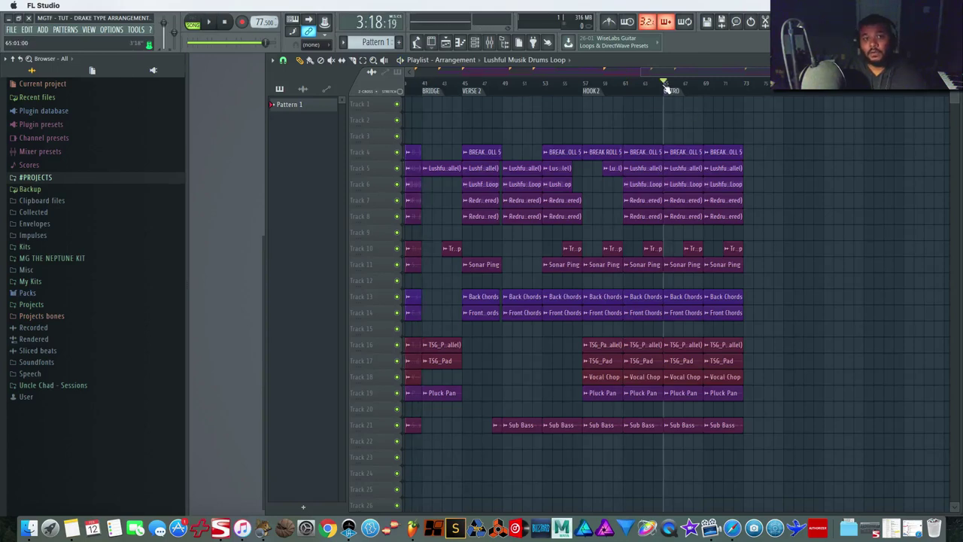
key(space)
key(space)
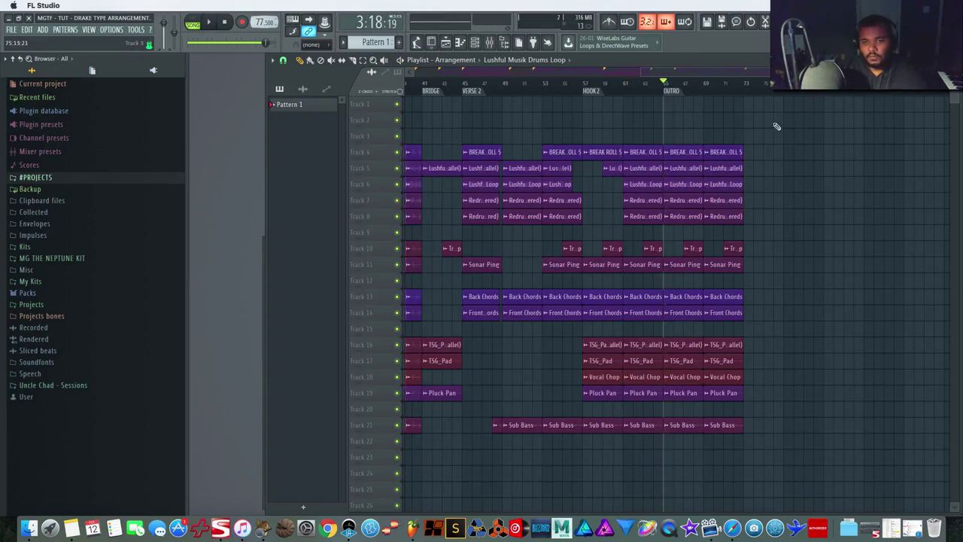
Set the playlist snap to 1/4 beat and trim the ends of all clips just before bar 65, leaving a short gap.
mouse_move(945, 73)
mouse_down()
mouse_move(669, 76)
mouse_move(823, 71)
mouse_up()
click(283, 61)
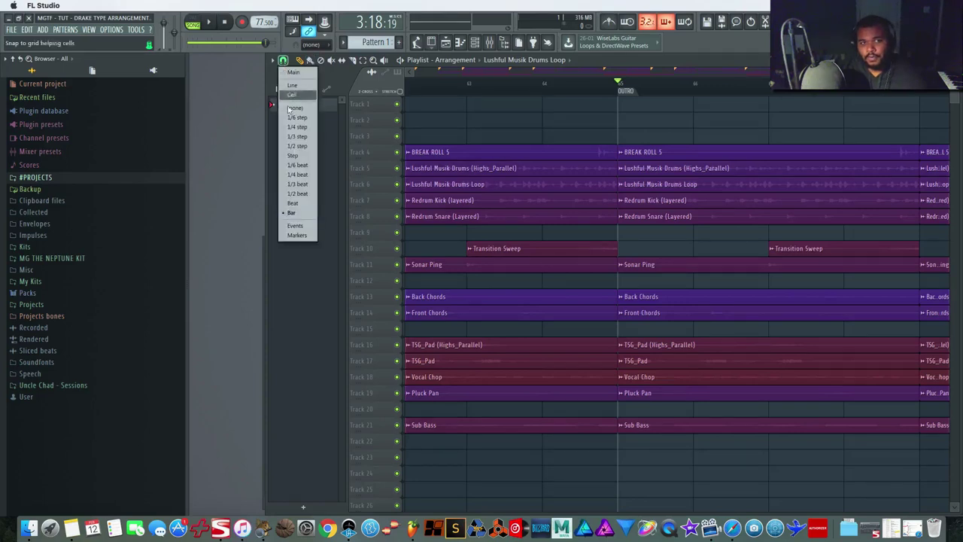
click(303, 174)
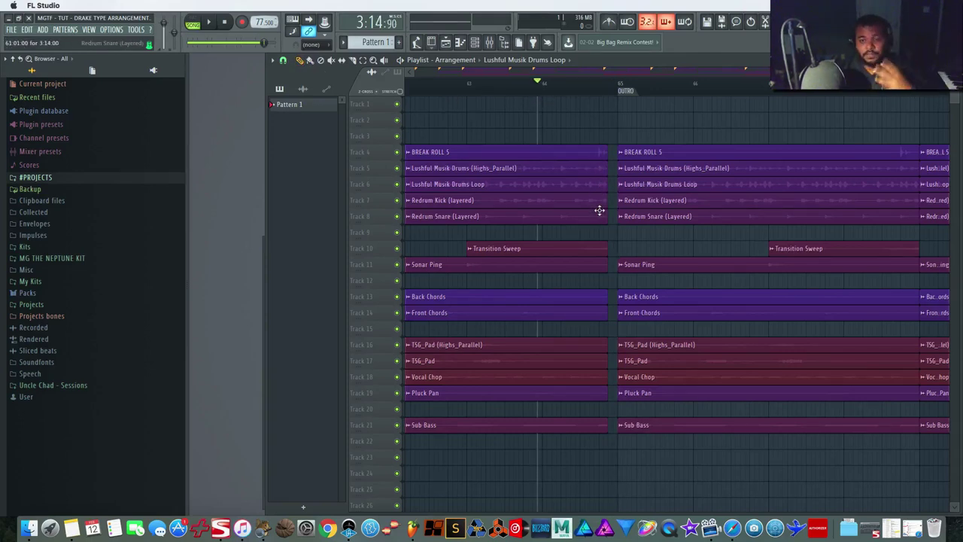
Play back the gap leading into the OUTRO and examine the outro clips through bar 73.
key(space)
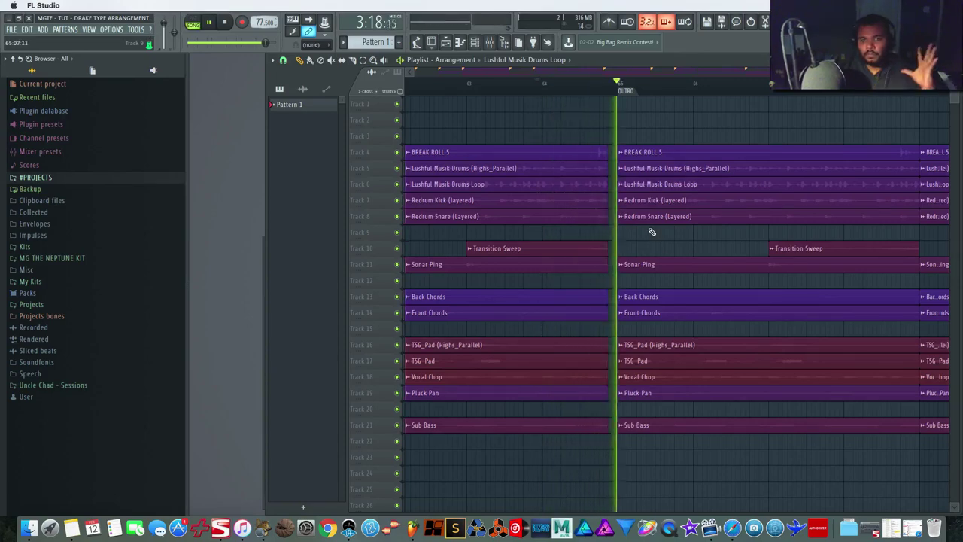
scroll(708, 222, down, 1)
scroll(700, 224, right, 5)
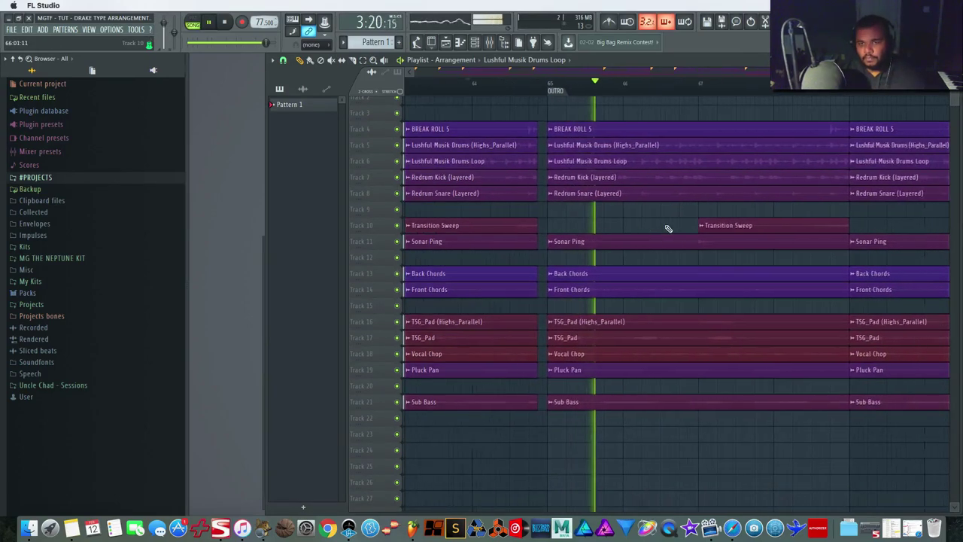
scroll(666, 225, right, 8)
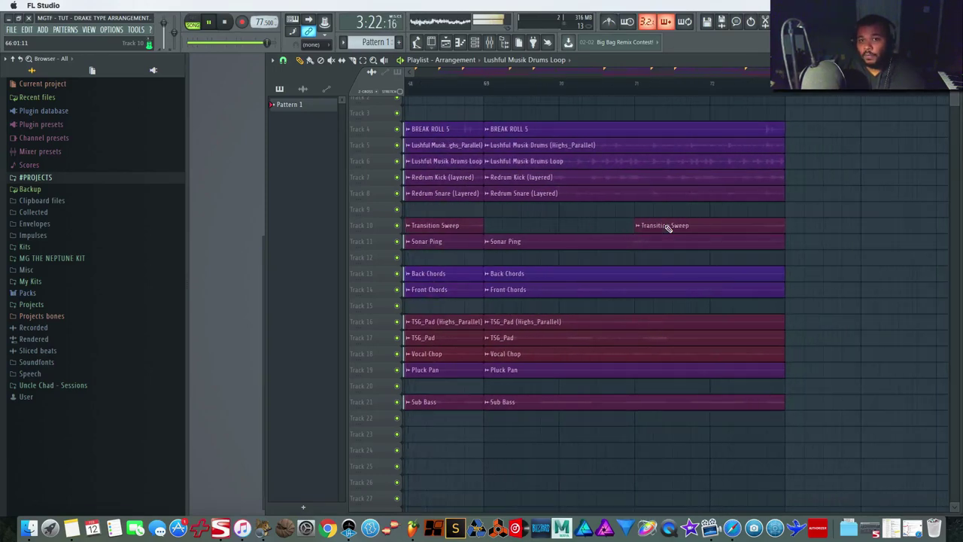
drag(932, 72, 949, 72)
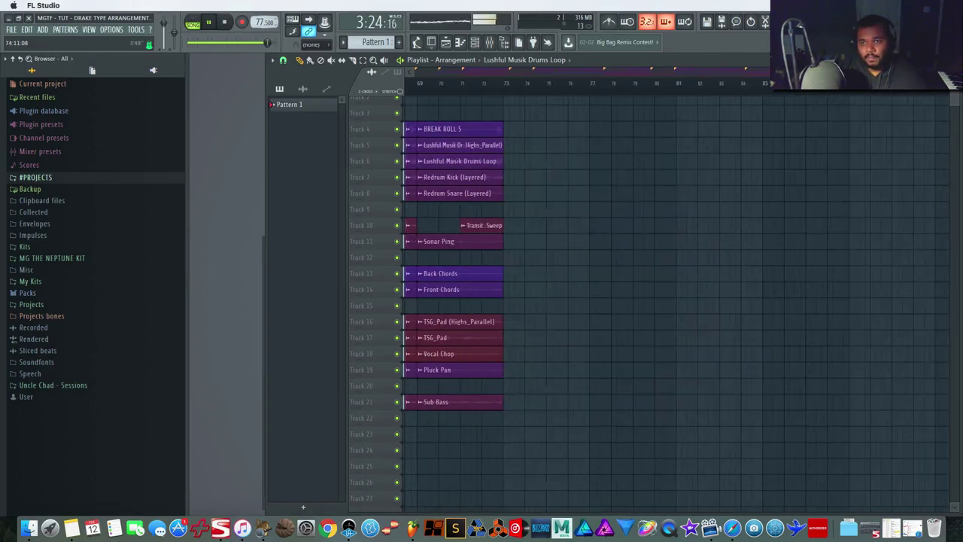
drag(827, 71, 408, 73)
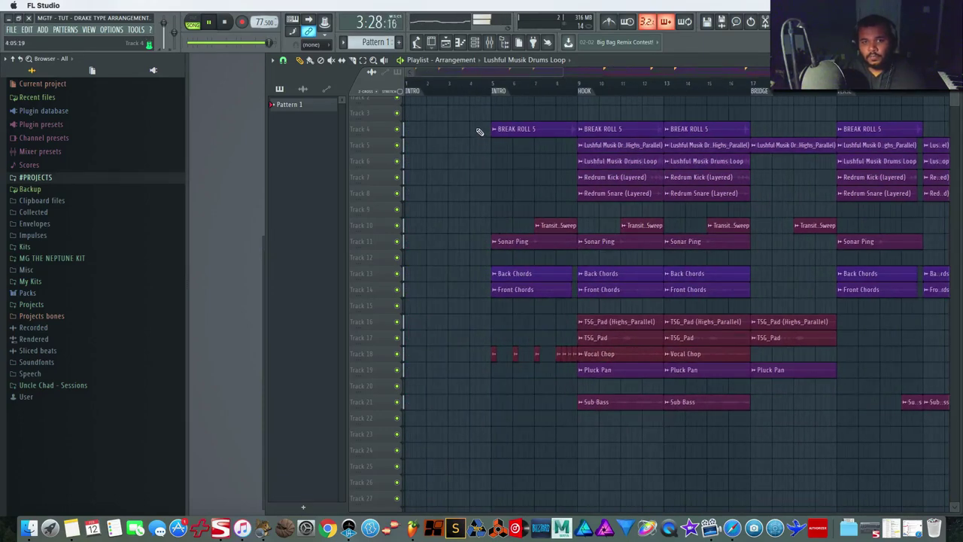
drag(477, 233, 537, 286)
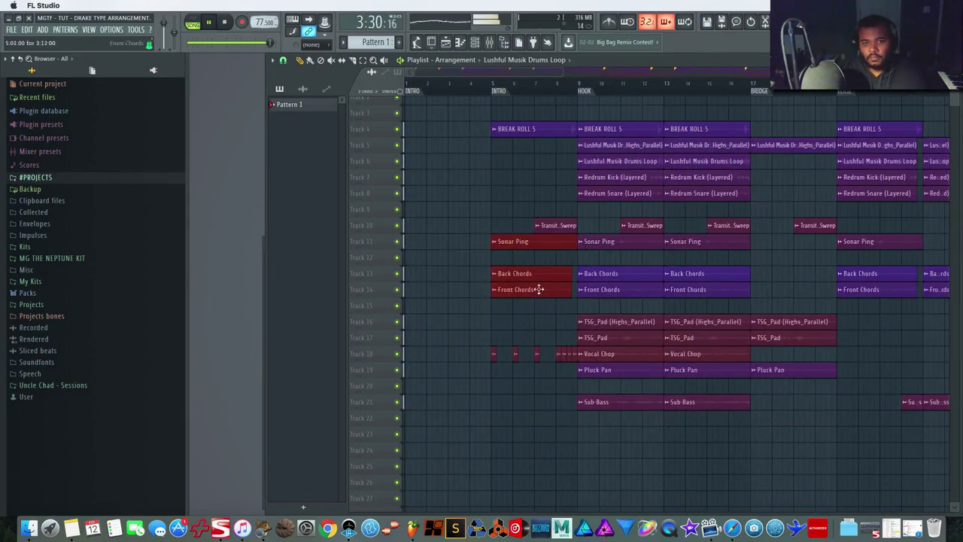
scroll(510, 207, right, 1)
scroll(836, 193, right, 3)
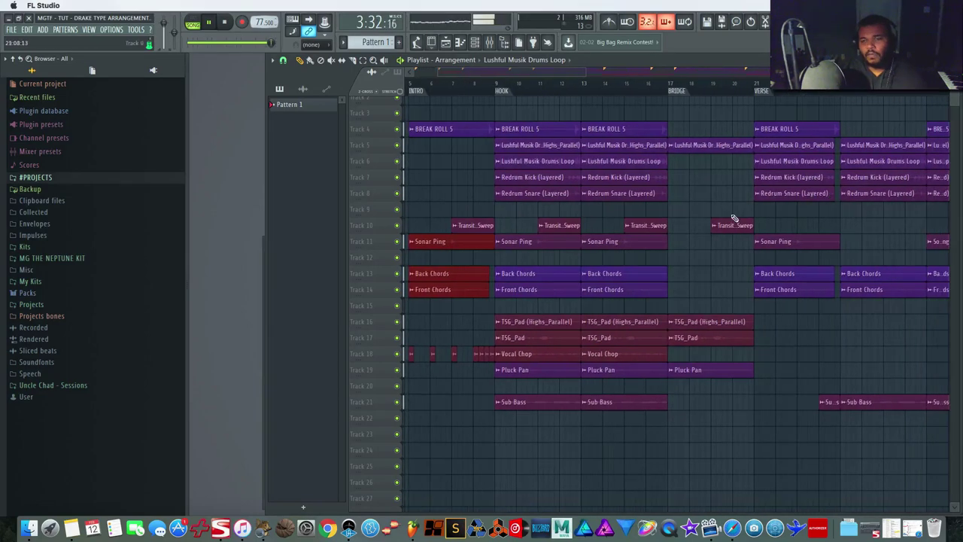
scroll(850, 339, right, 4)
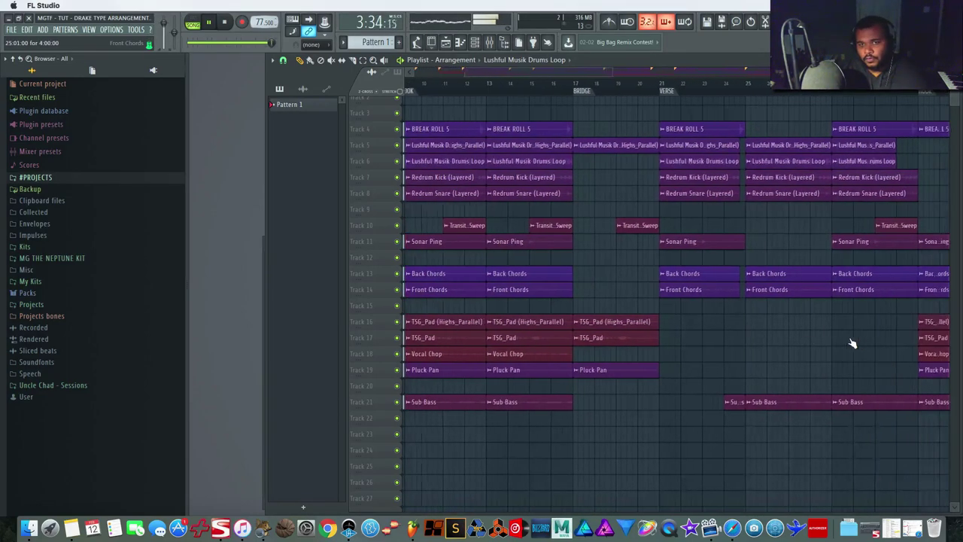
drag(599, 73, 900, 73)
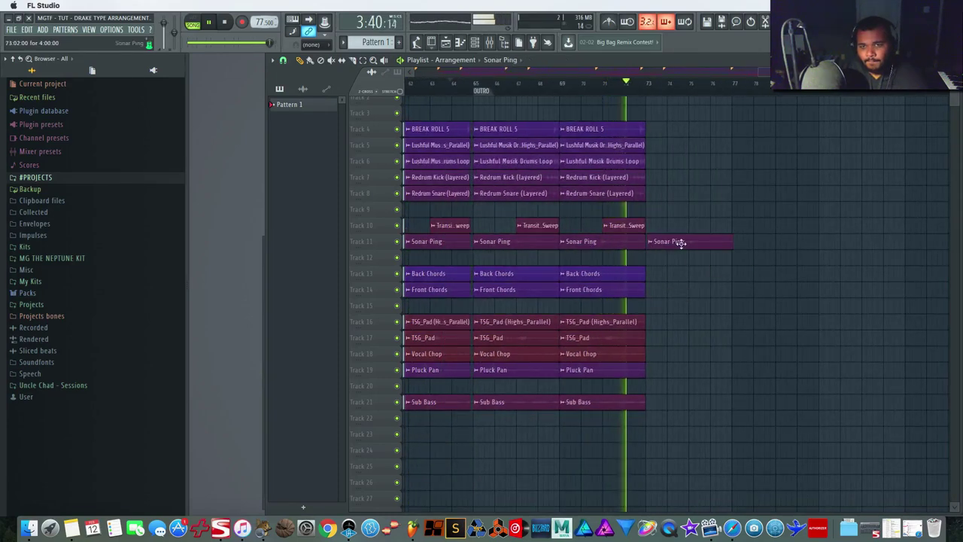
right_click(680, 242)
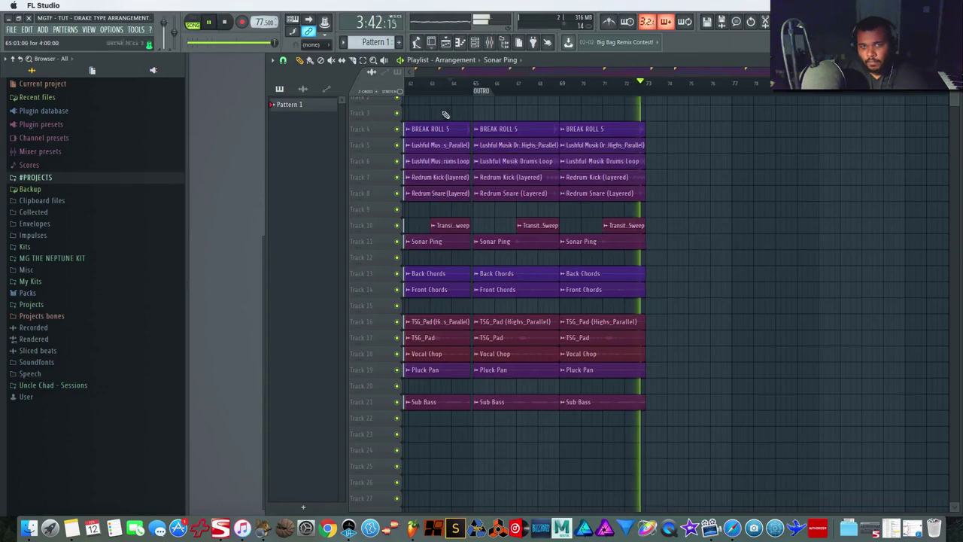
Stop playback, set the playlist snap to Bar and add a Sonar Ping clip at bar 73.
key(space)
click(283, 60)
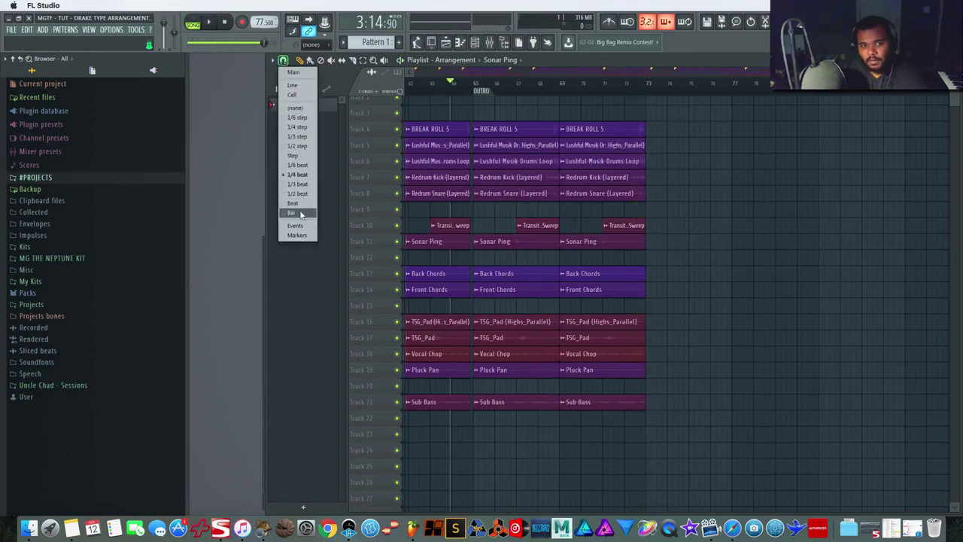
click(297, 213)
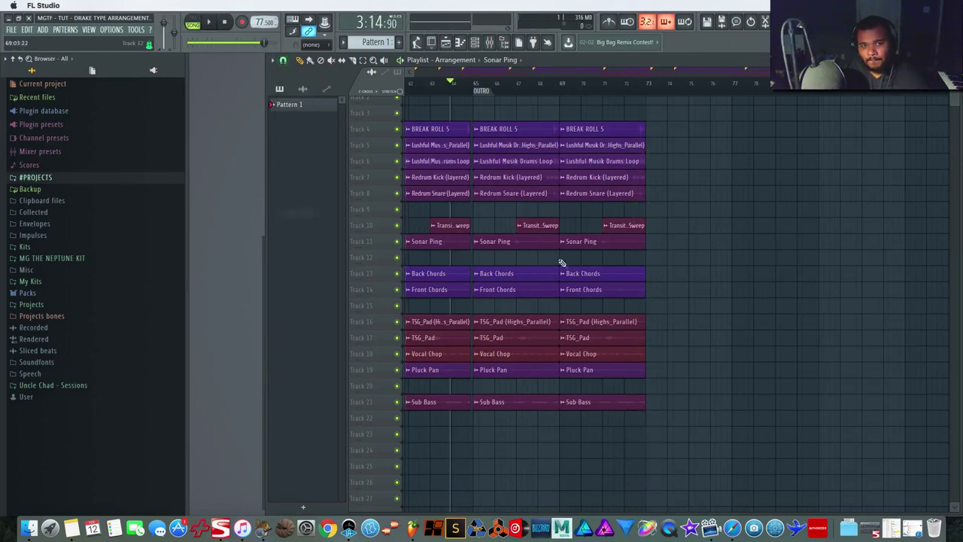
click(651, 245)
Play from bar 72 and add one Front Chords clip and one Back Chords clip at bar 73 on their own tracks.
click(624, 81)
key(space)
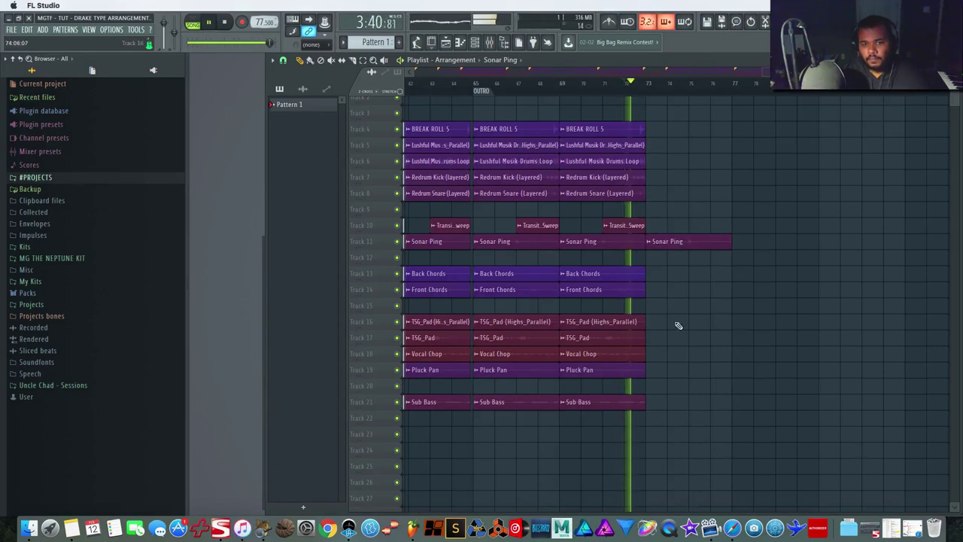
click(623, 289)
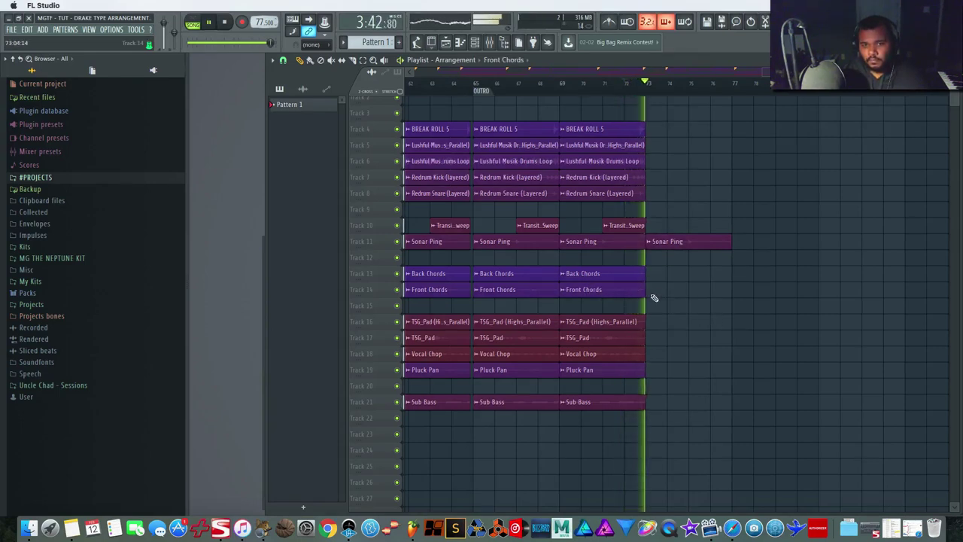
click(650, 292)
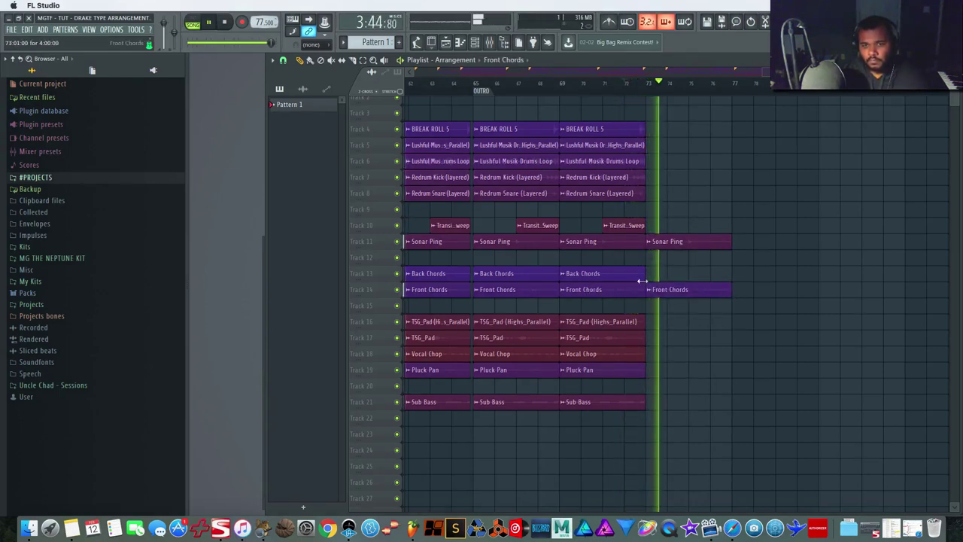
click(597, 275)
click(645, 276)
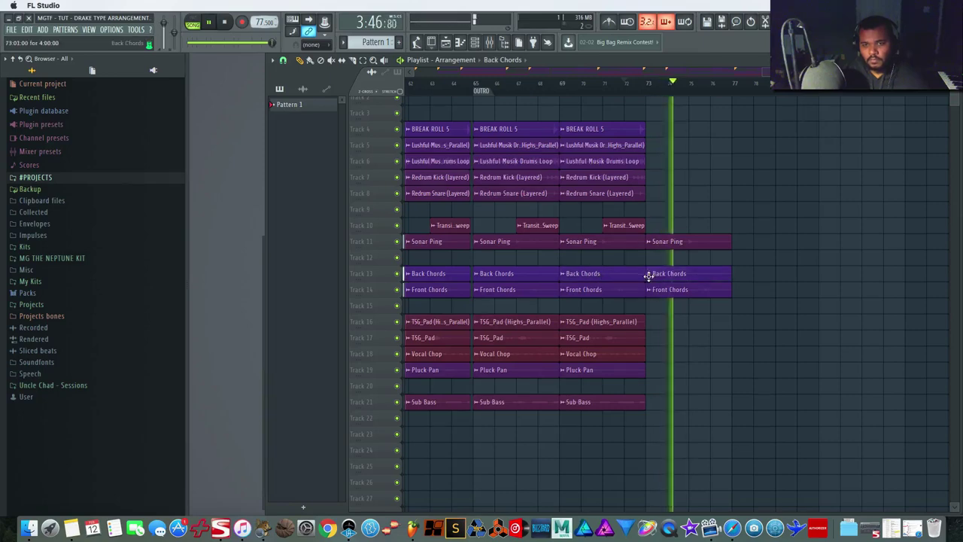
Examine the sections from VERSE 2 to the OUTRO and play back the ending from bar 73.
scroll(666, 329, left, 8)
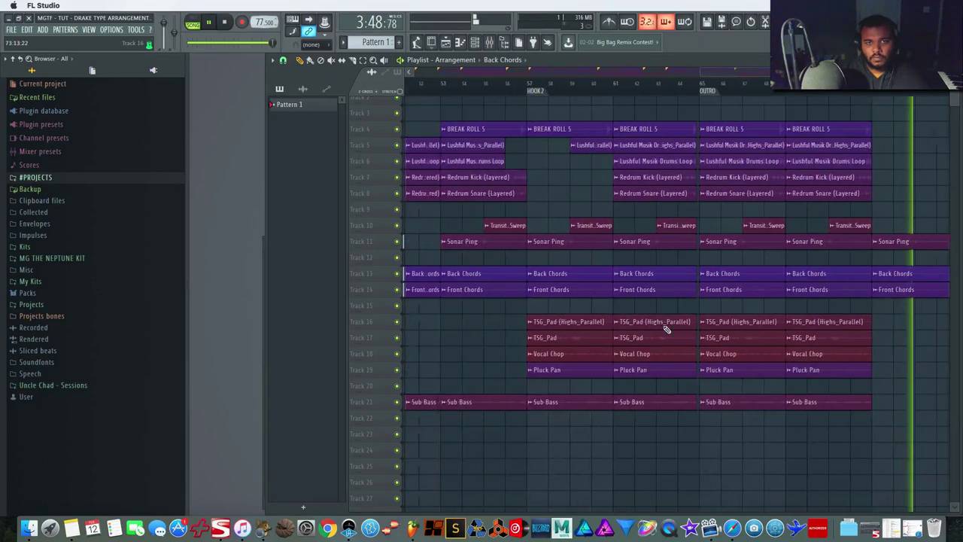
key(space)
scroll(666, 329, left, 6)
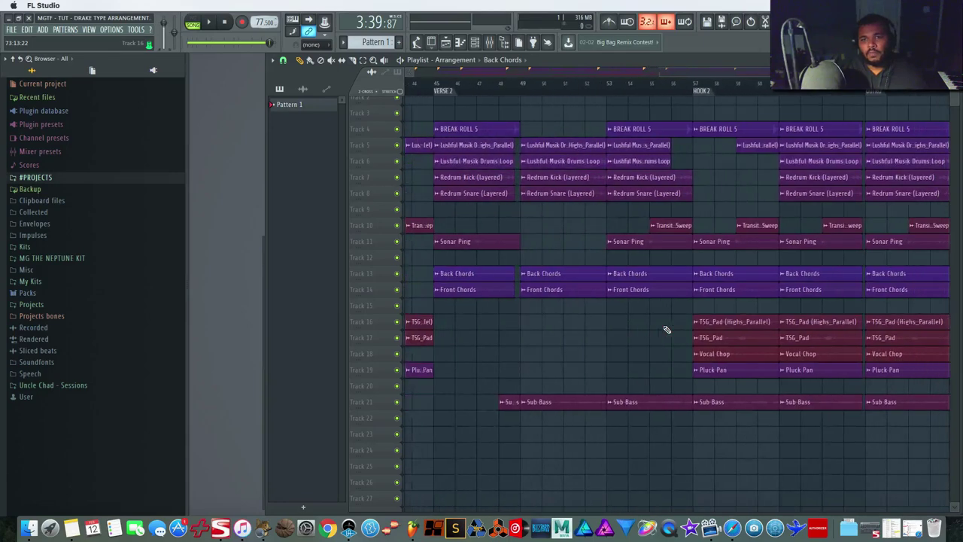
scroll(666, 328, right, 9)
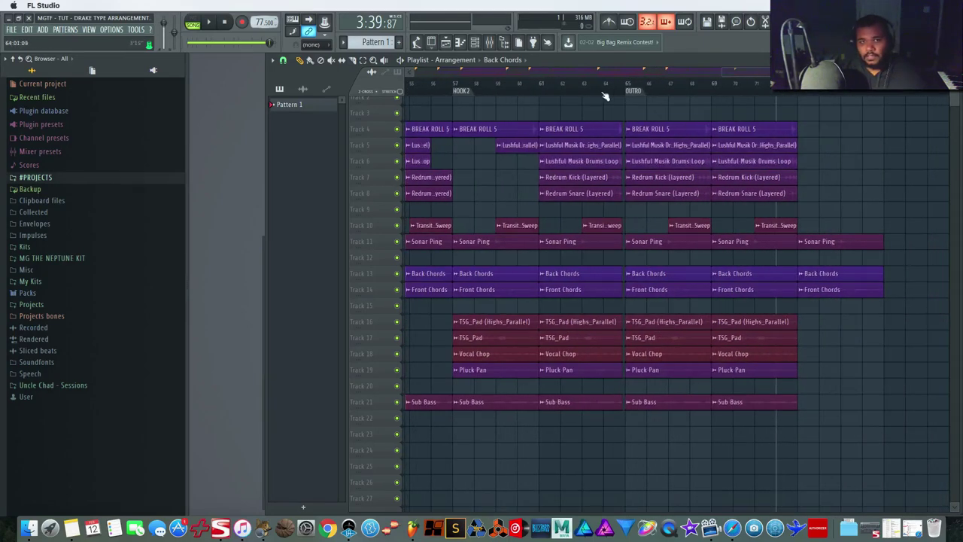
click(603, 93)
click(626, 90)
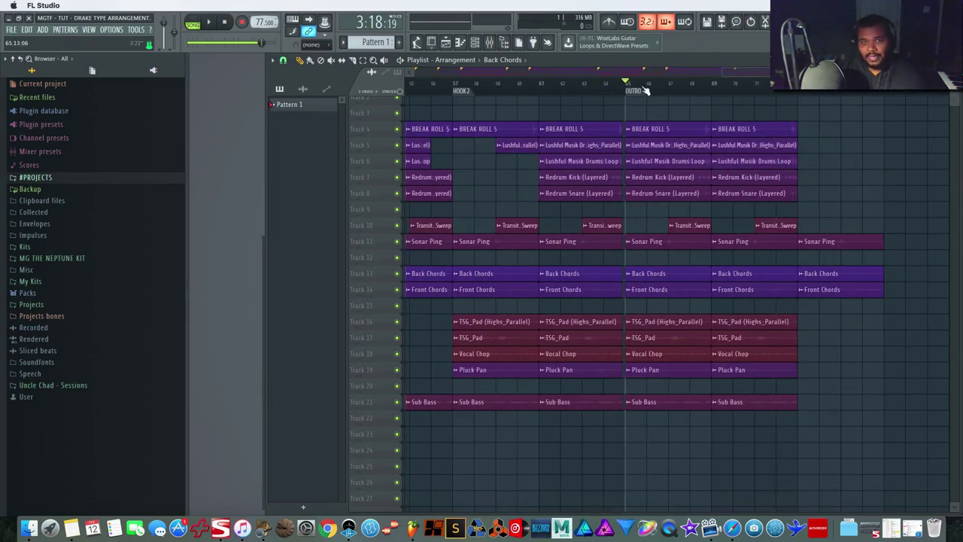
drag(645, 90, 805, 95)
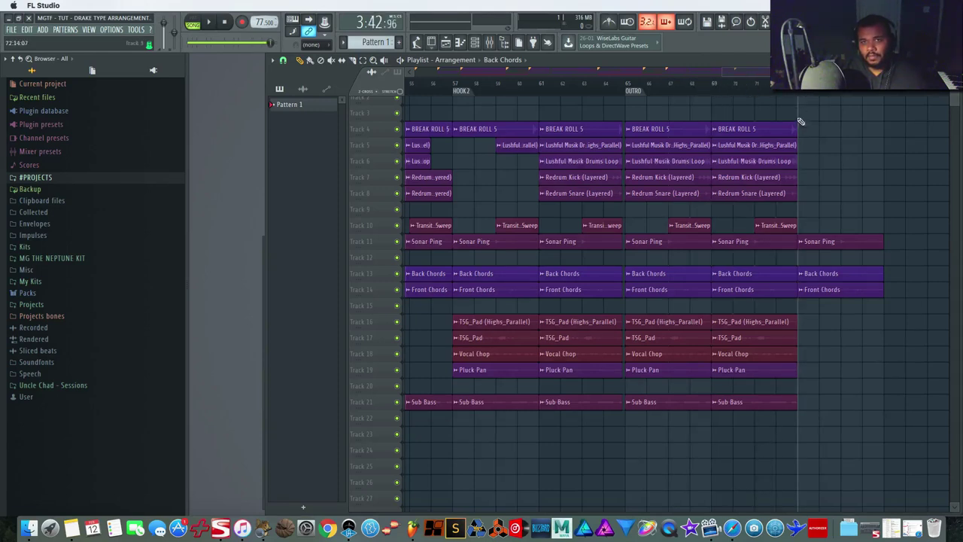
key(space)
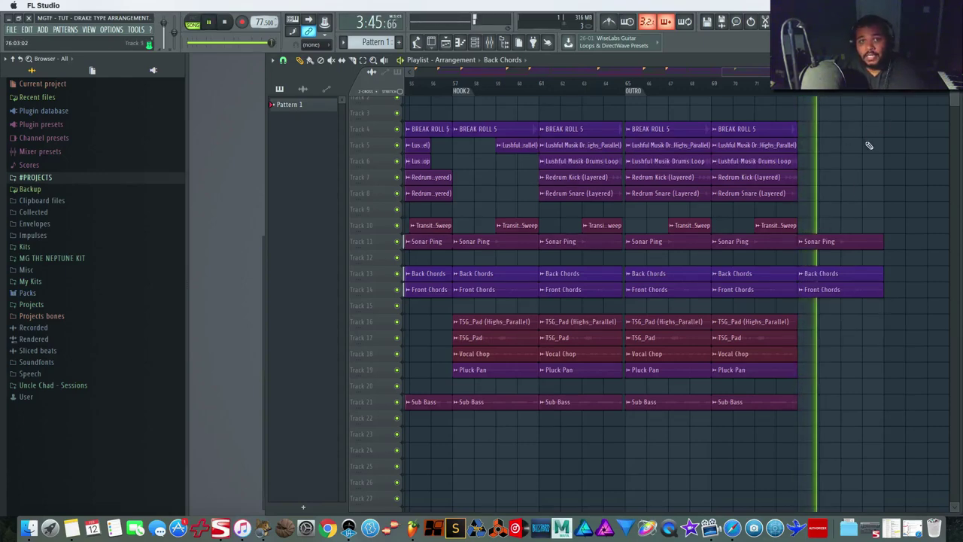
scroll(814, 177, left, 5)
key(space)
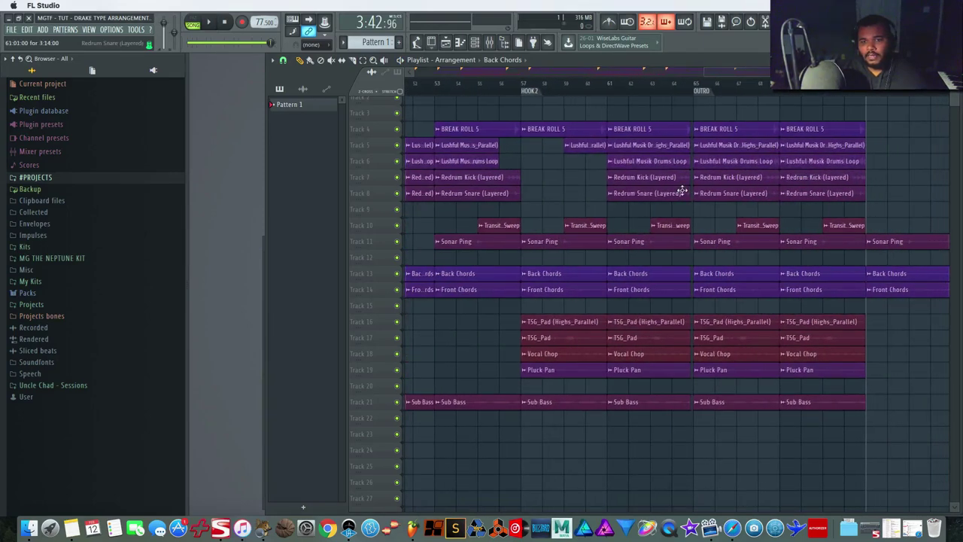
Delete the Sonar Ping clip at bar 33 in the first half of the HOOK after the VERSE.
scroll(681, 190, left, 3)
scroll(682, 190, right, 1)
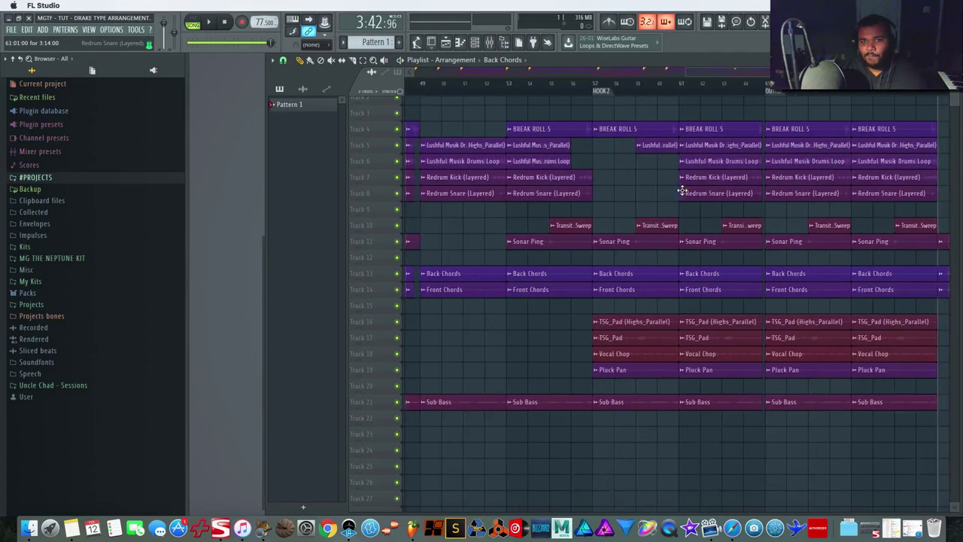
scroll(682, 191, left, 15)
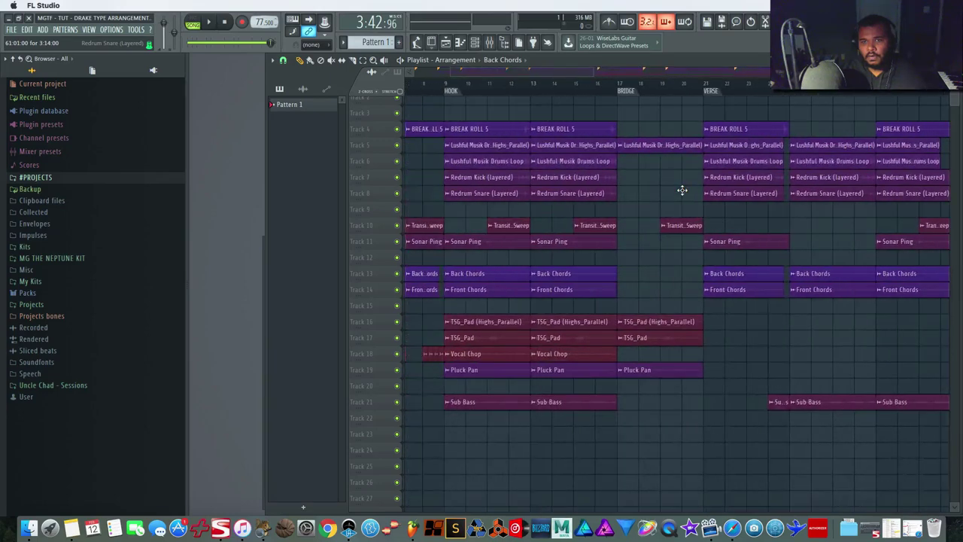
scroll(681, 191, left, 4)
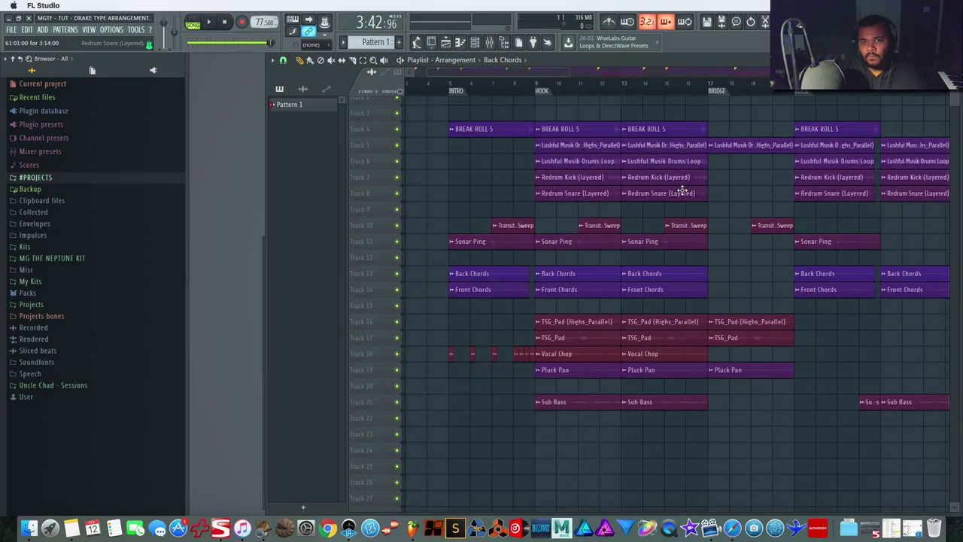
scroll(682, 190, right, 1)
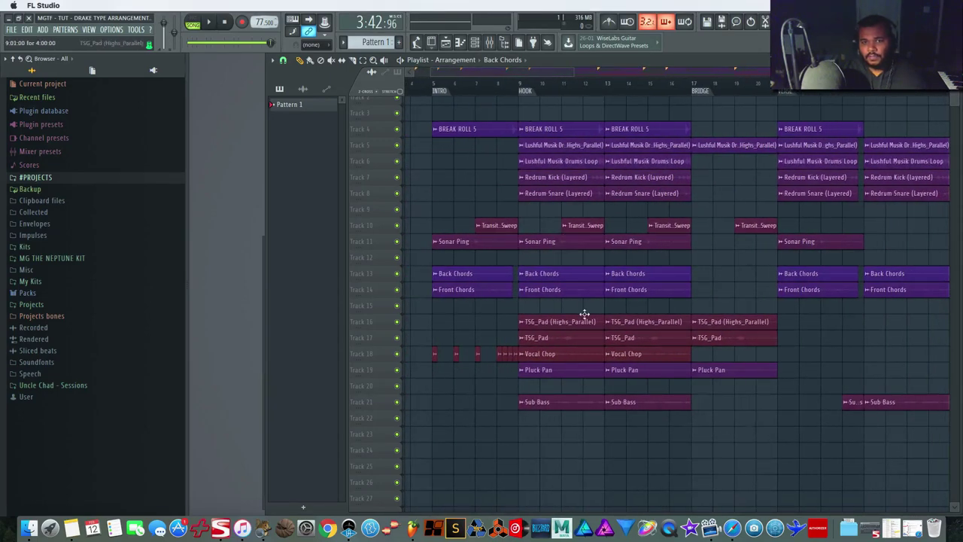
scroll(585, 314, right, 10)
scroll(584, 313, right, 2)
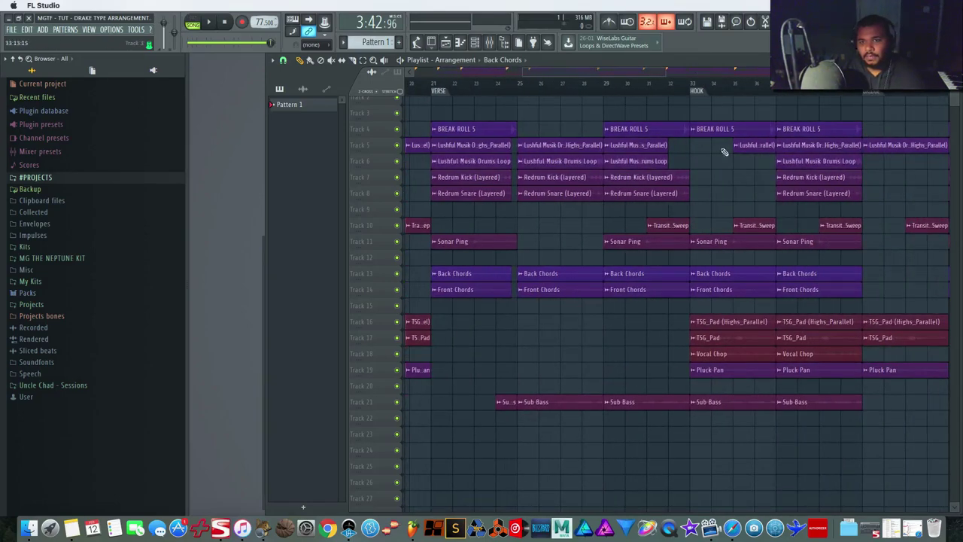
right_click(719, 239)
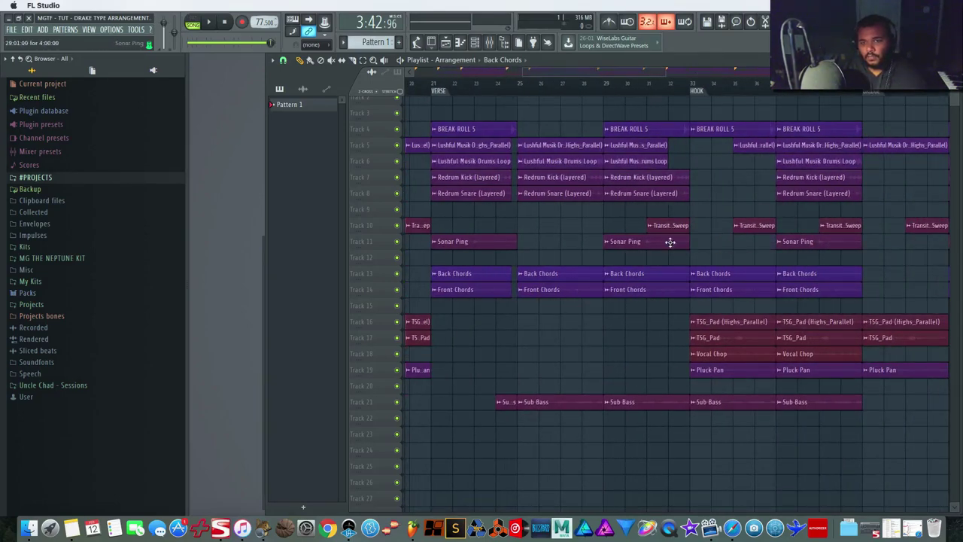
Play back the lead-in to the HOOK from bars 32 and 29, and delete the Sonar Ping clip at bar 57 in HOOK 2.
click(668, 84)
key(space)
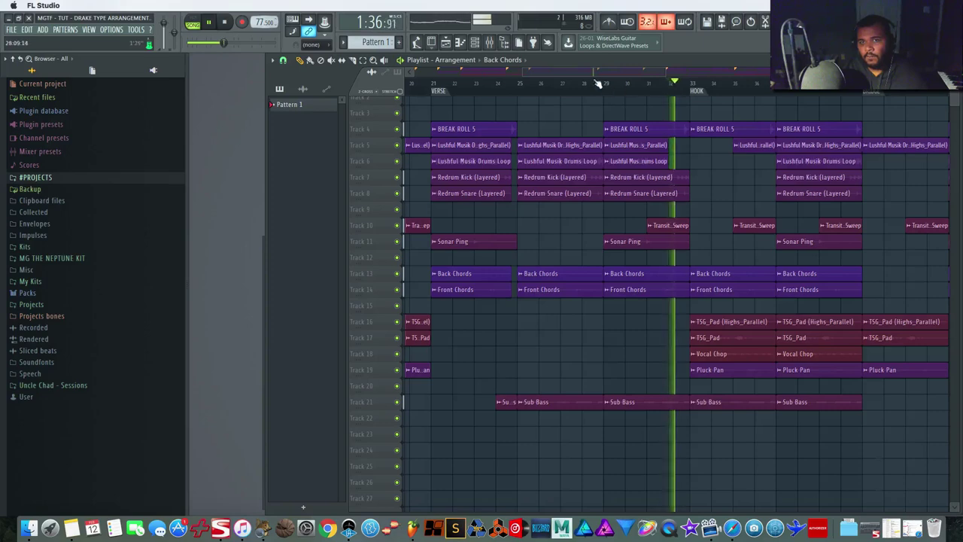
click(608, 82)
scroll(790, 316, right, 10)
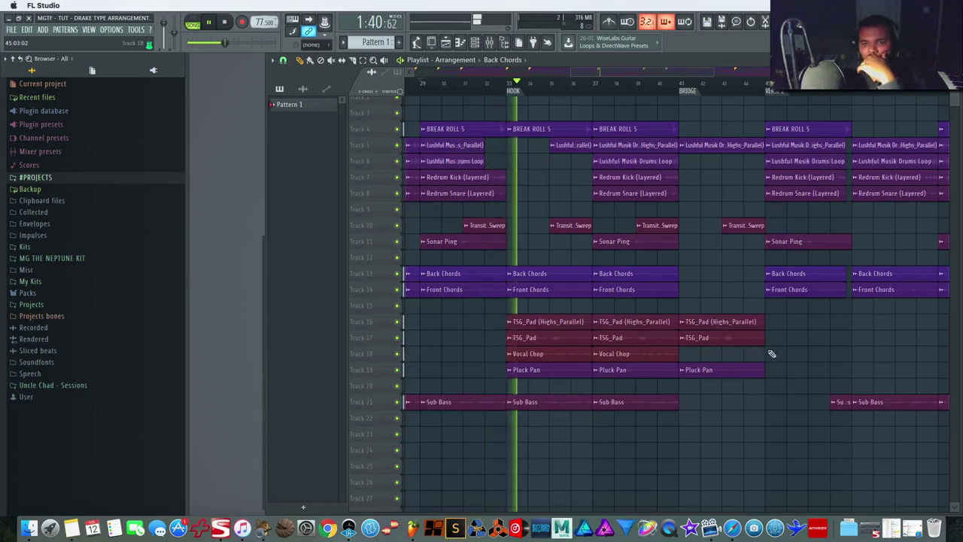
scroll(772, 353, right, 3)
scroll(772, 354, right, 8)
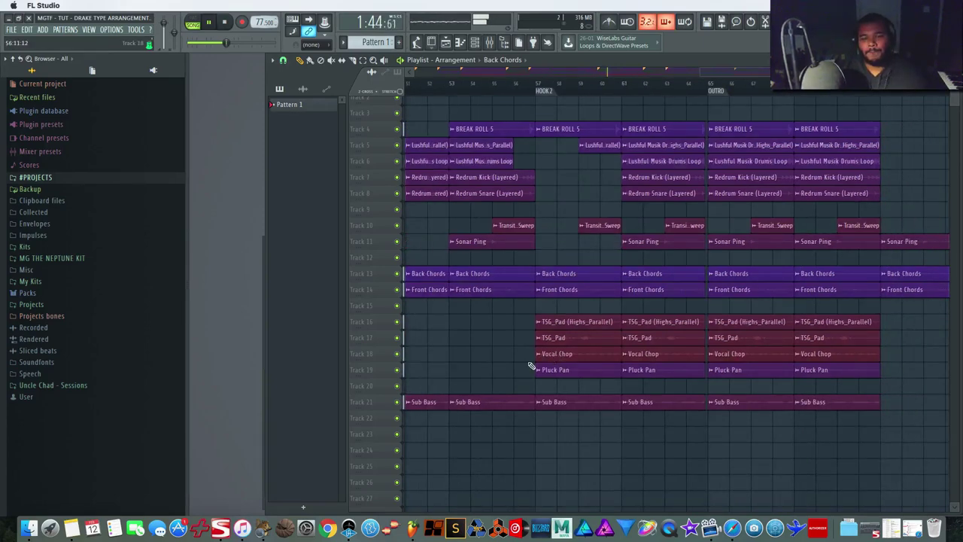
Examine the whole arrangement from the INTRO to the OUTRO in a zoomed-out view while the HOOK plays.
scroll(528, 365, left, 6)
scroll(531, 366, left, 6)
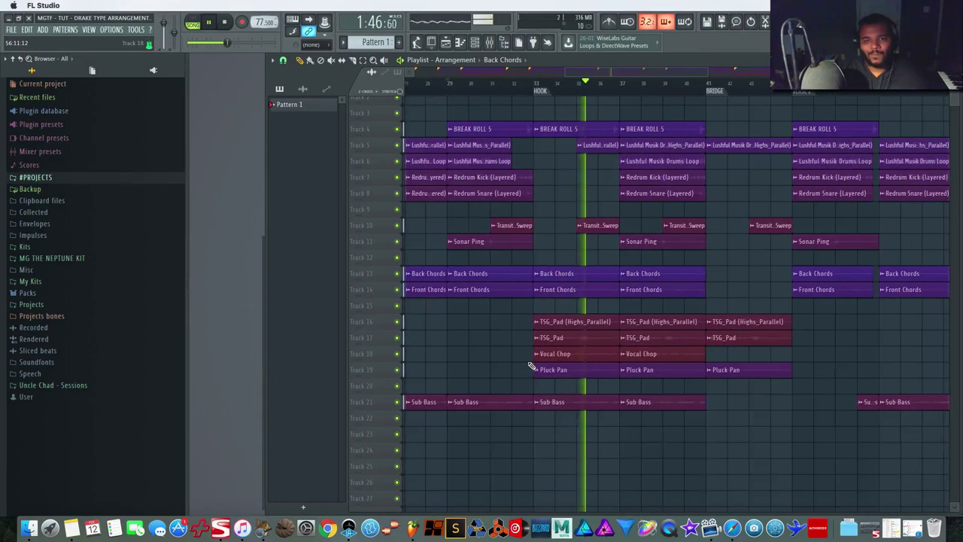
scroll(532, 366, right, 1)
scroll(533, 365, down, 1)
scroll(534, 248, down, 3)
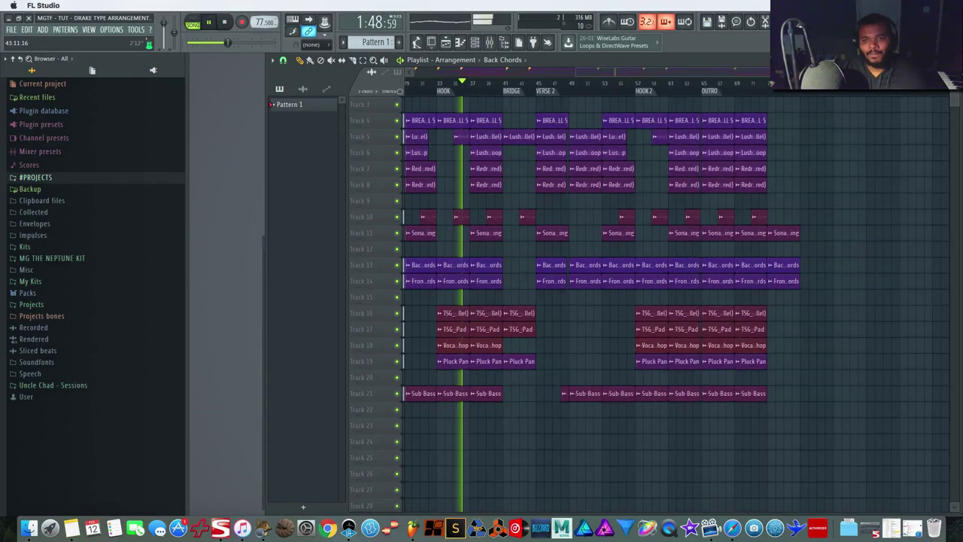
scroll(485, 262, left, 6)
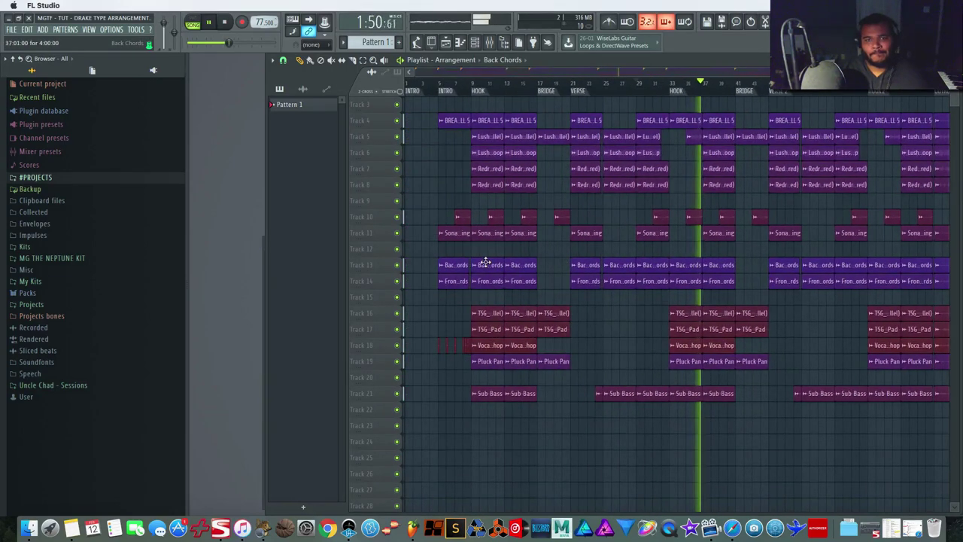
scroll(485, 262, right, 1)
scroll(485, 262, right, 5)
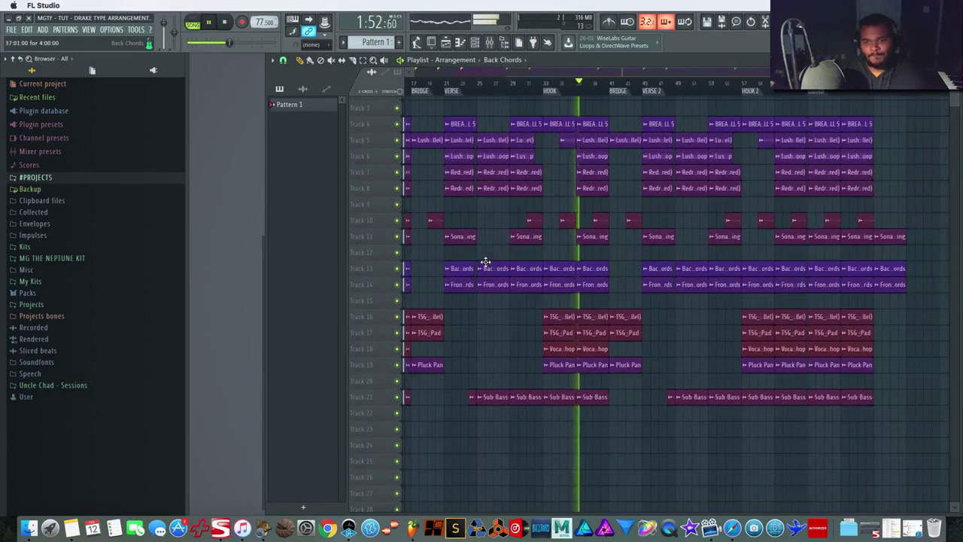
scroll(485, 262, right, 1)
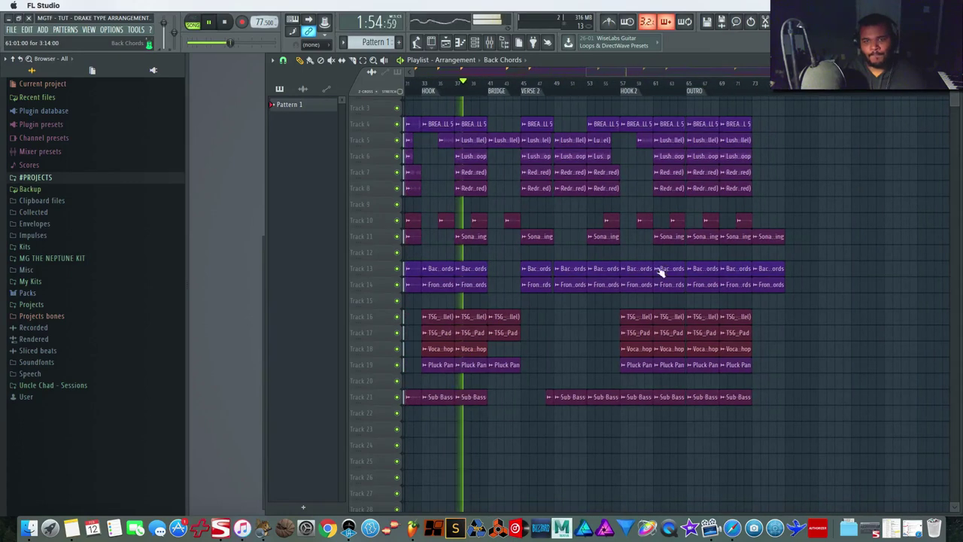
key(space)
Play back the BRIDGE at bar 41, the transition into HOOK 2 from bar 56, and the ending from bar 73.
scroll(457, 280, left, 1)
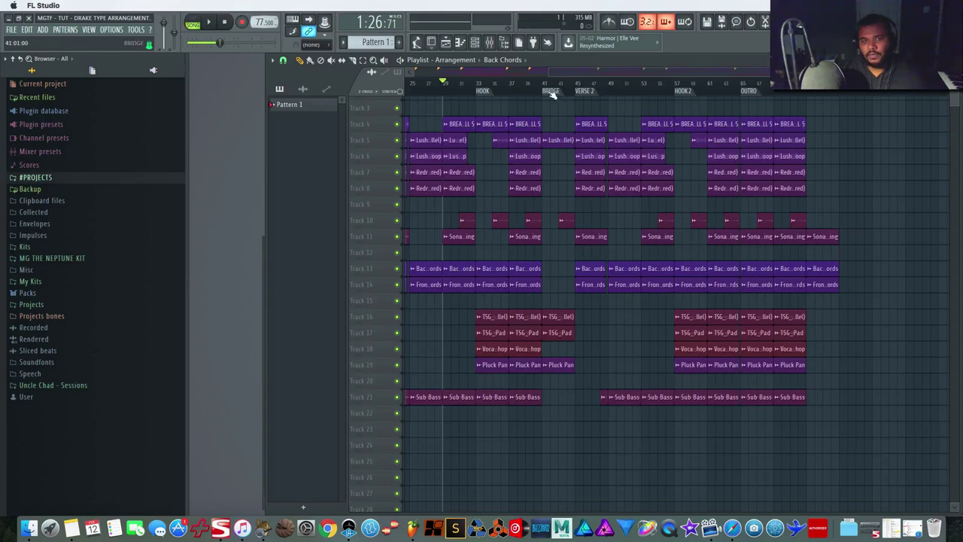
click(542, 92)
key(space)
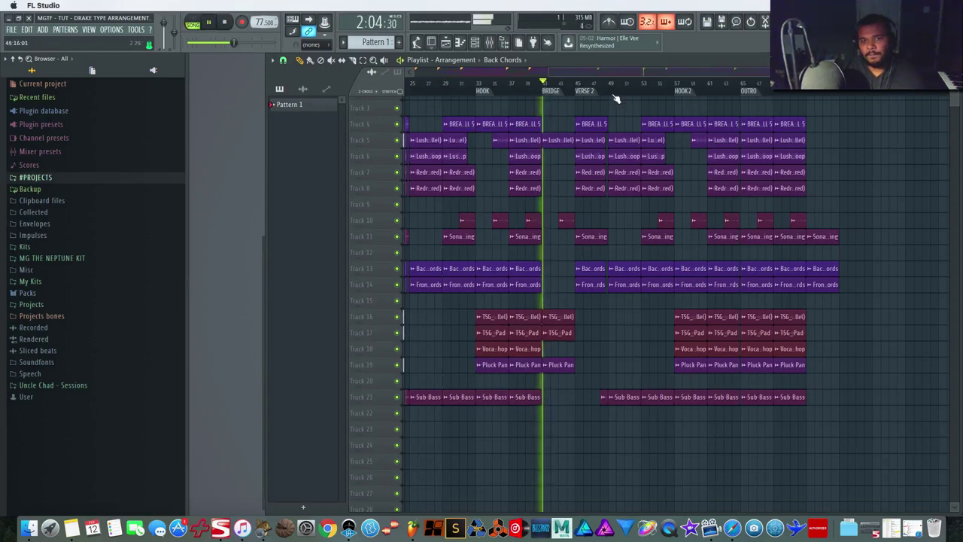
click(664, 92)
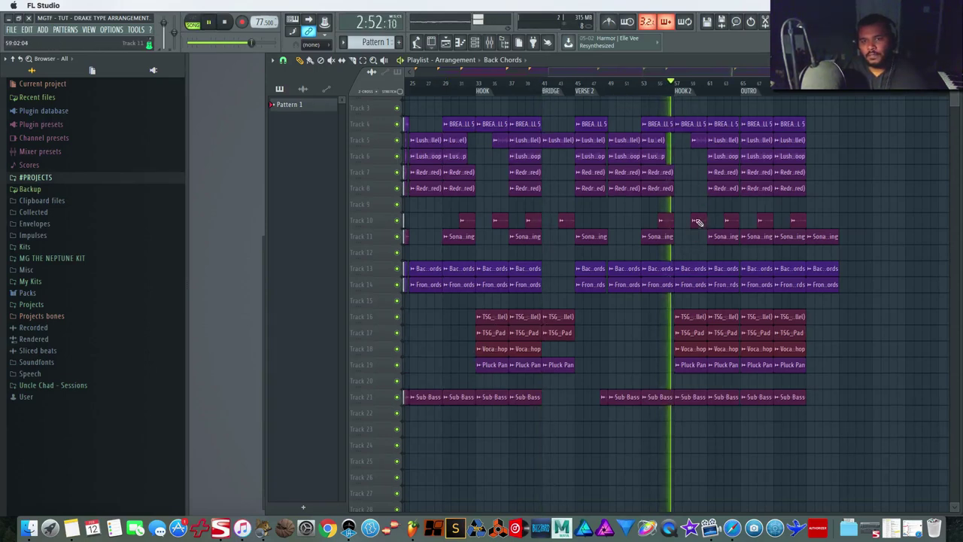
scroll(777, 251, right, 5)
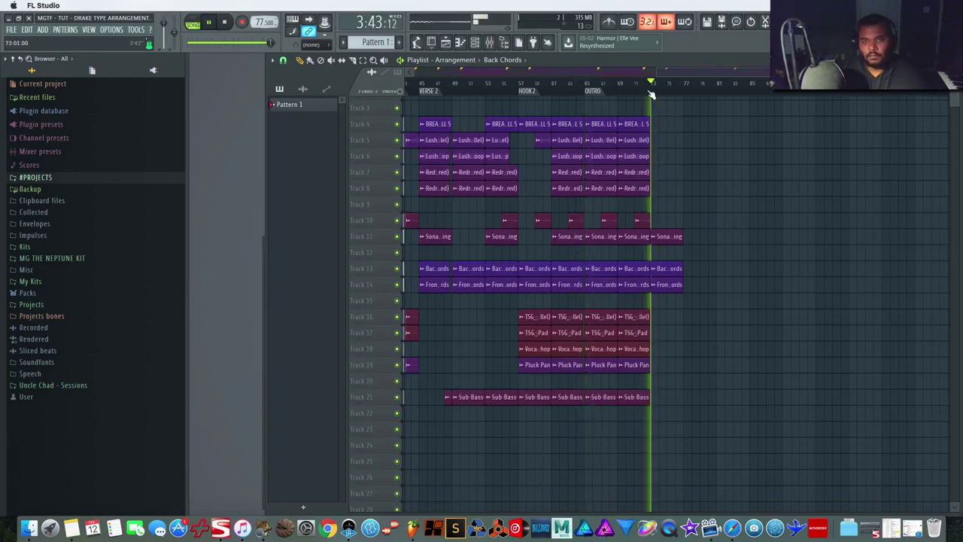
Stop playback and examine the finished arrangement's sections and clip layout from the INTRO through the OUTRO.
scroll(725, 258, left, 10)
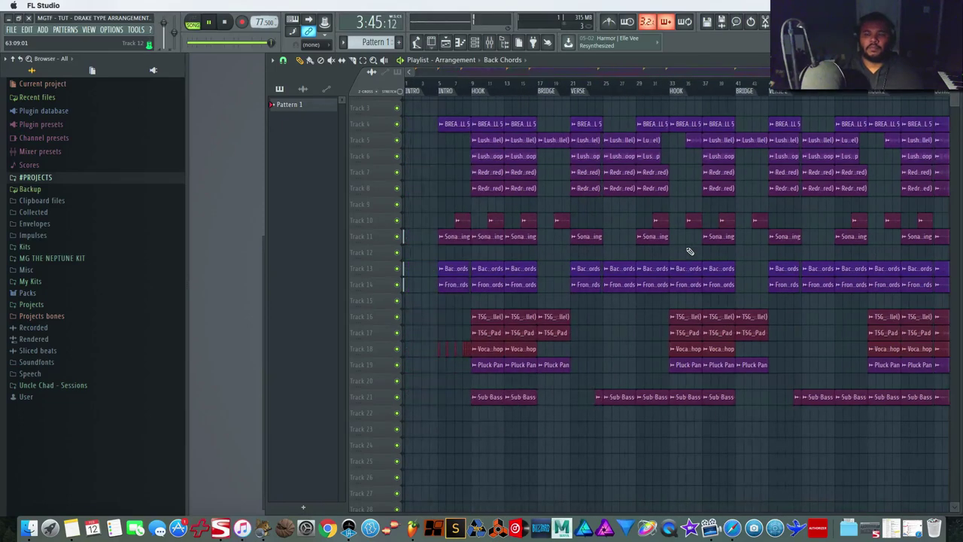
scroll(689, 250, up, 3)
scroll(689, 250, left, 4)
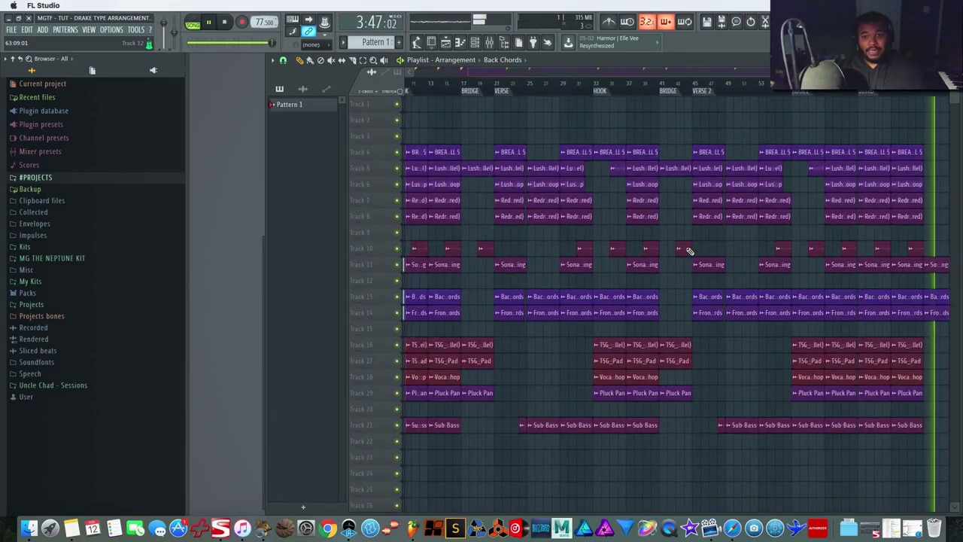
key(space)
scroll(689, 251, left, 2)
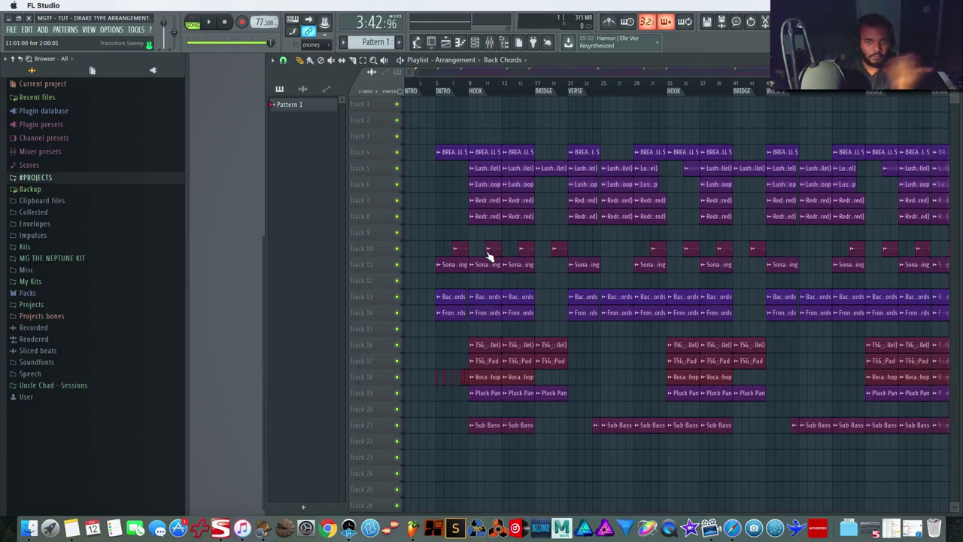
scroll(756, 172, right, 10)
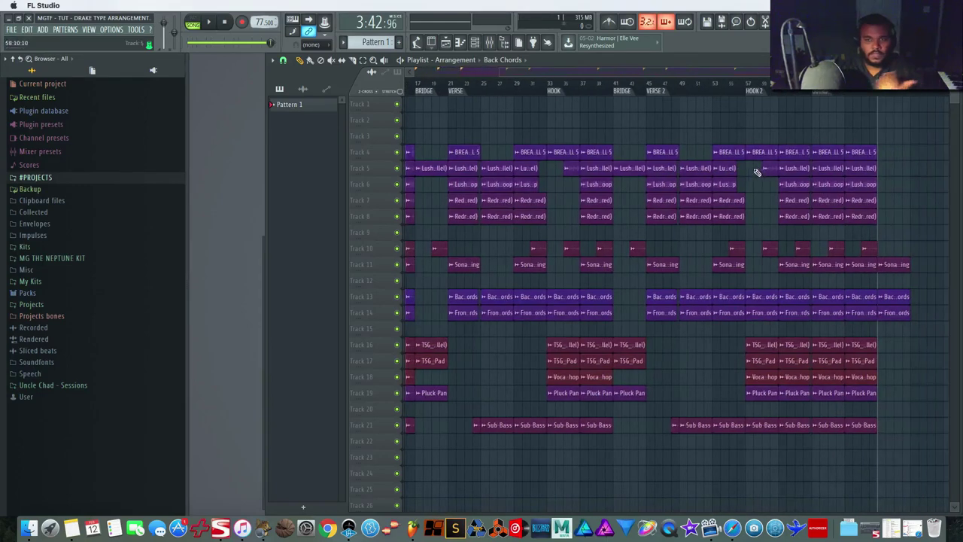
Compare the clip layout of both verses, hooks and bridges across the arrangement, returning to the opening INTRO.
scroll(496, 170, left, 10)
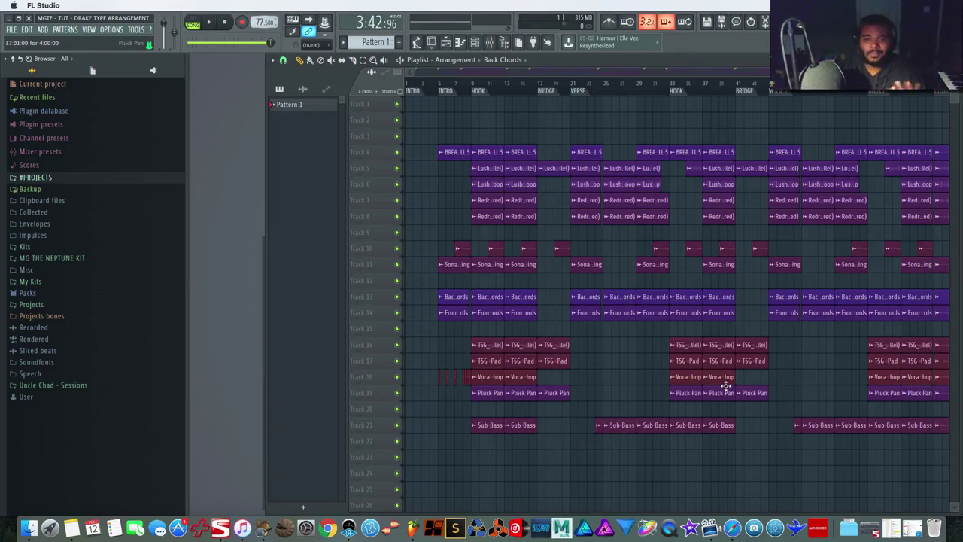
scroll(639, 338, right, 3)
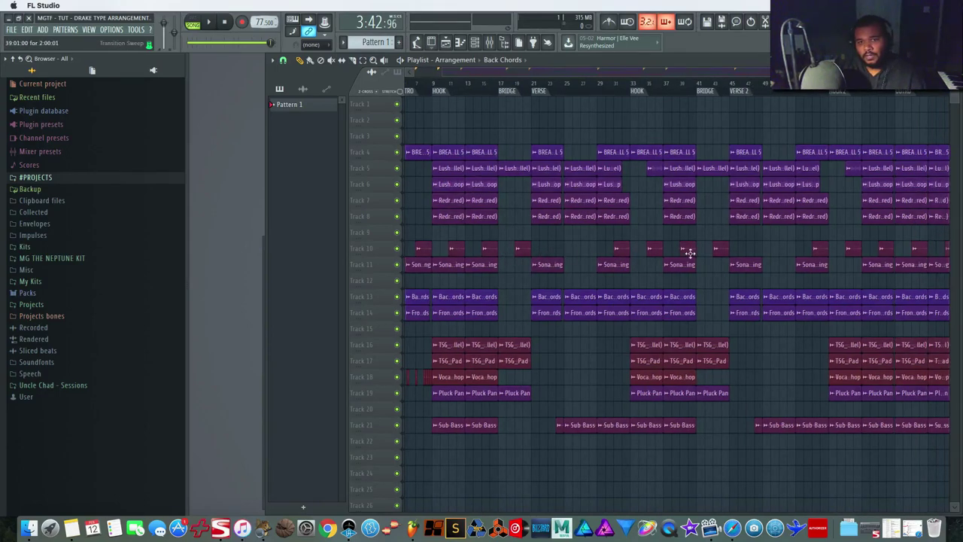
scroll(667, 307, right, 5)
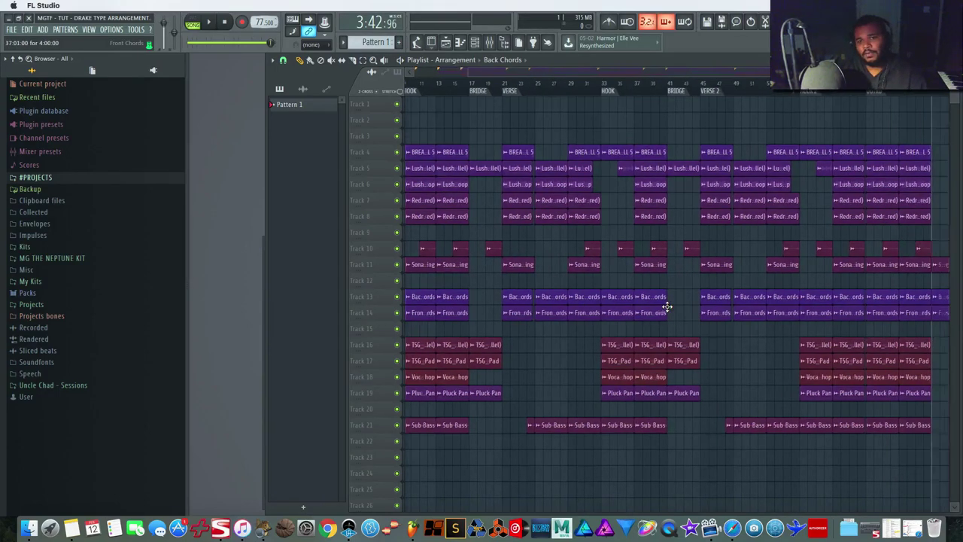
scroll(632, 301, right, 4)
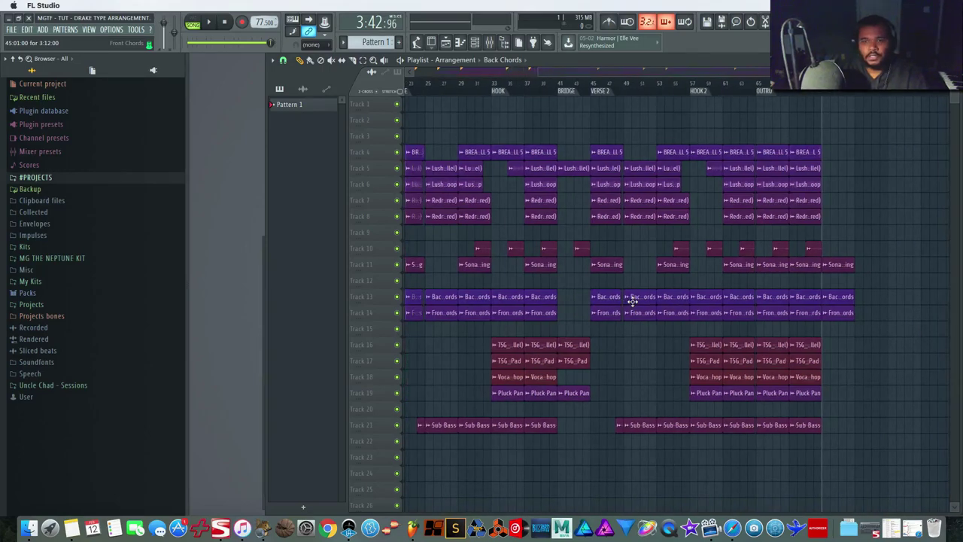
scroll(633, 301, left, 1)
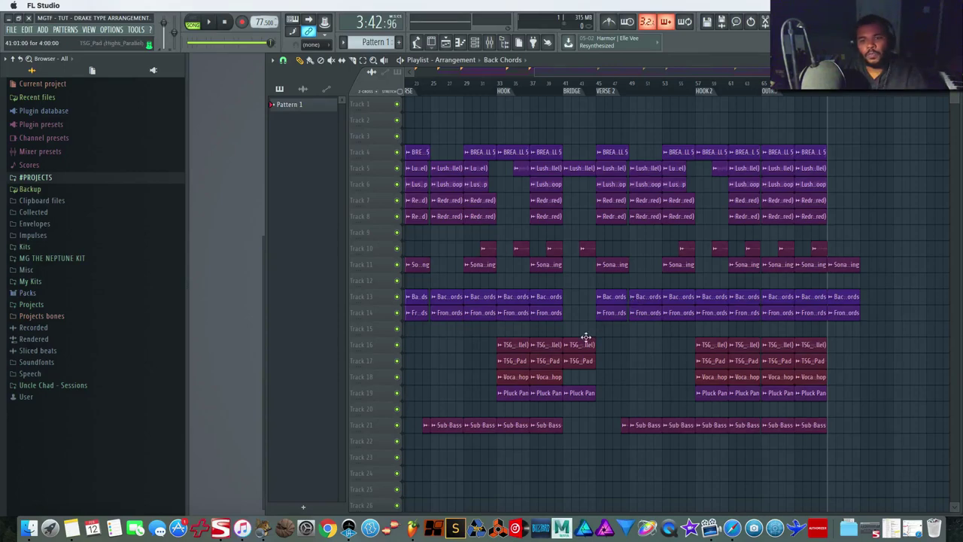
scroll(586, 337, left, 5)
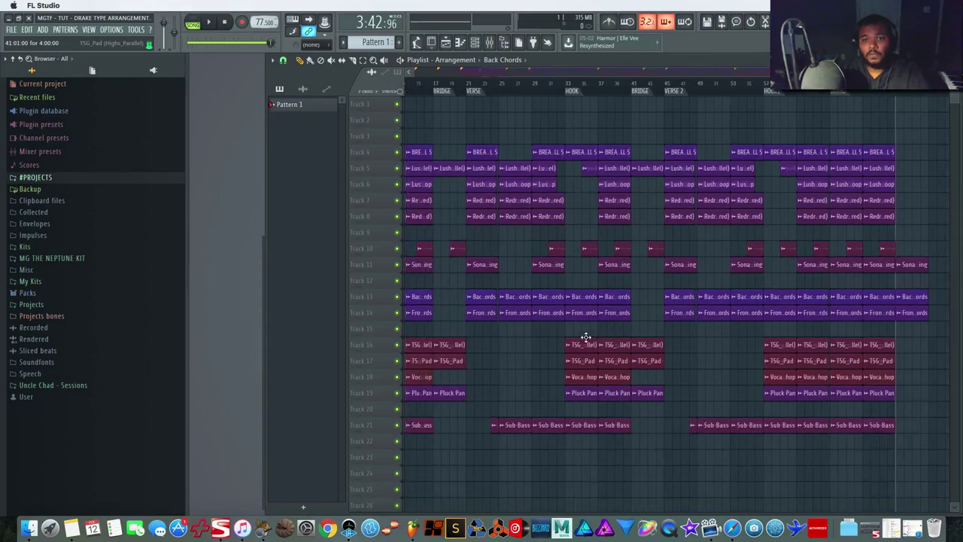
scroll(585, 336, left, 7)
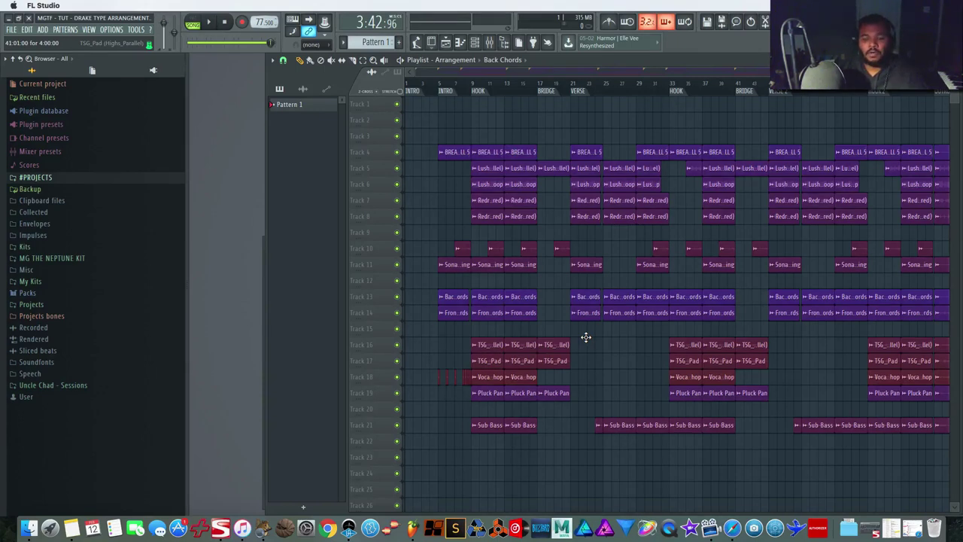
Switch to Safari, view the open tweet about the YouTube channel, and return to the published YouTube comments.
click(731, 527)
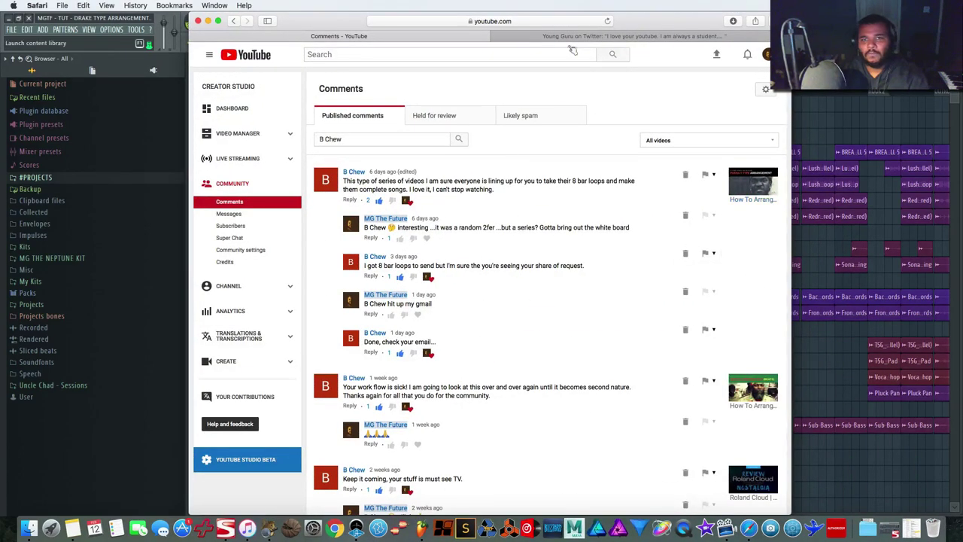
click(569, 37)
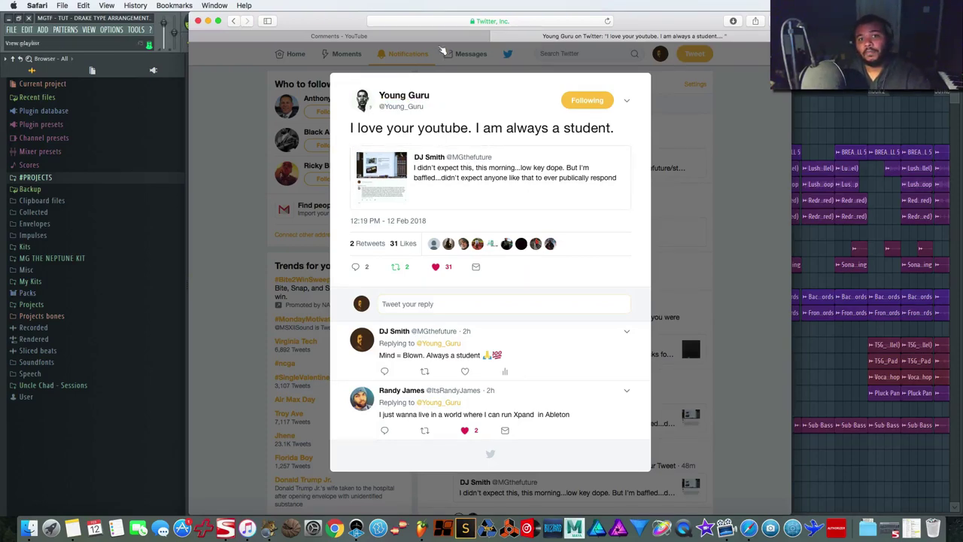
click(438, 36)
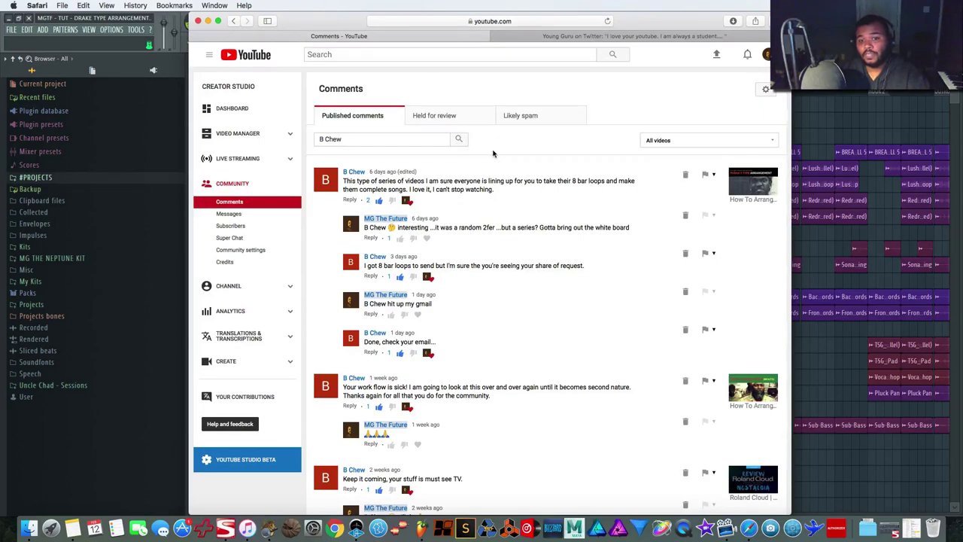